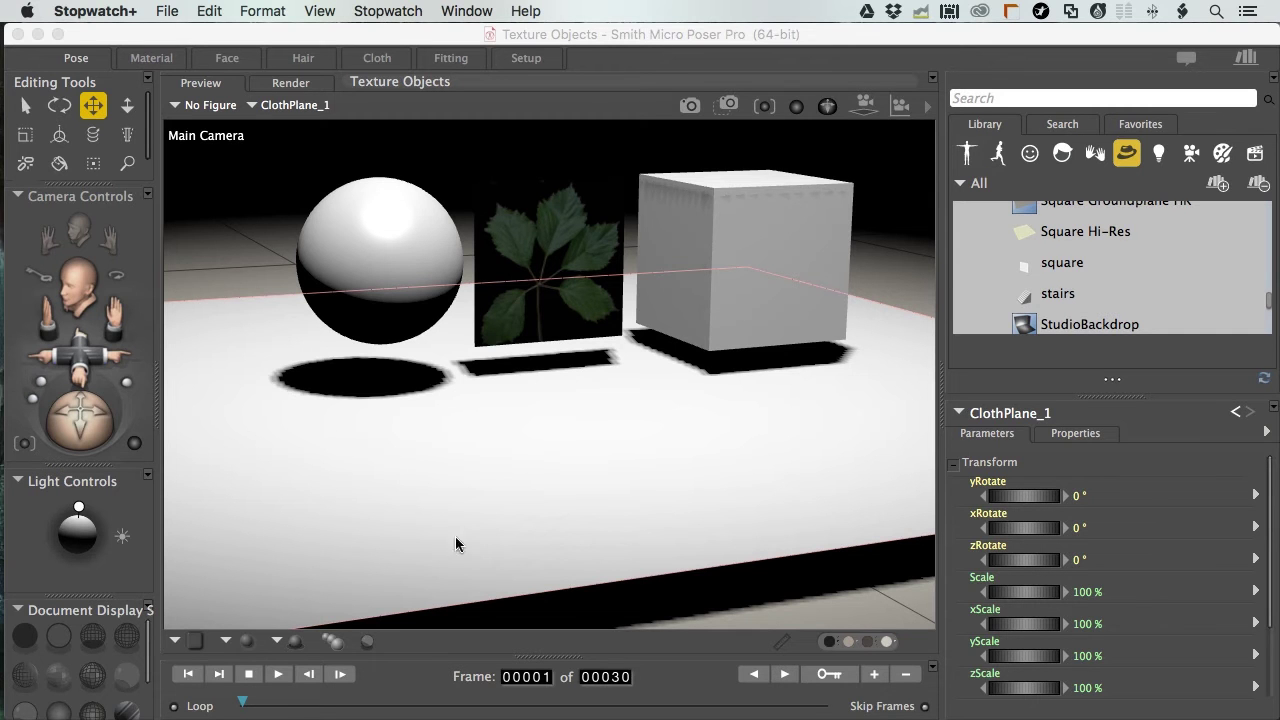
# - Display the scene's object meshes in a lit wireframe style and return to the texture-shaded display
pyautogui.click(92, 676)
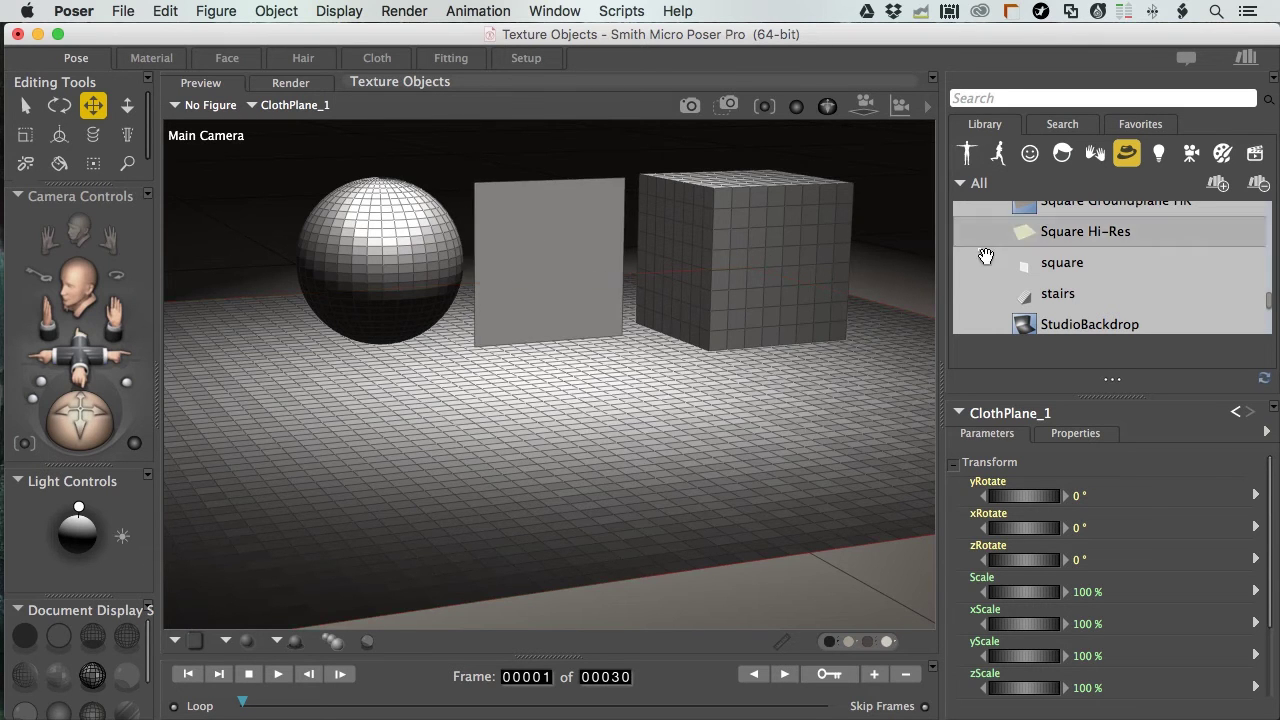
pyautogui.click(1040, 262)
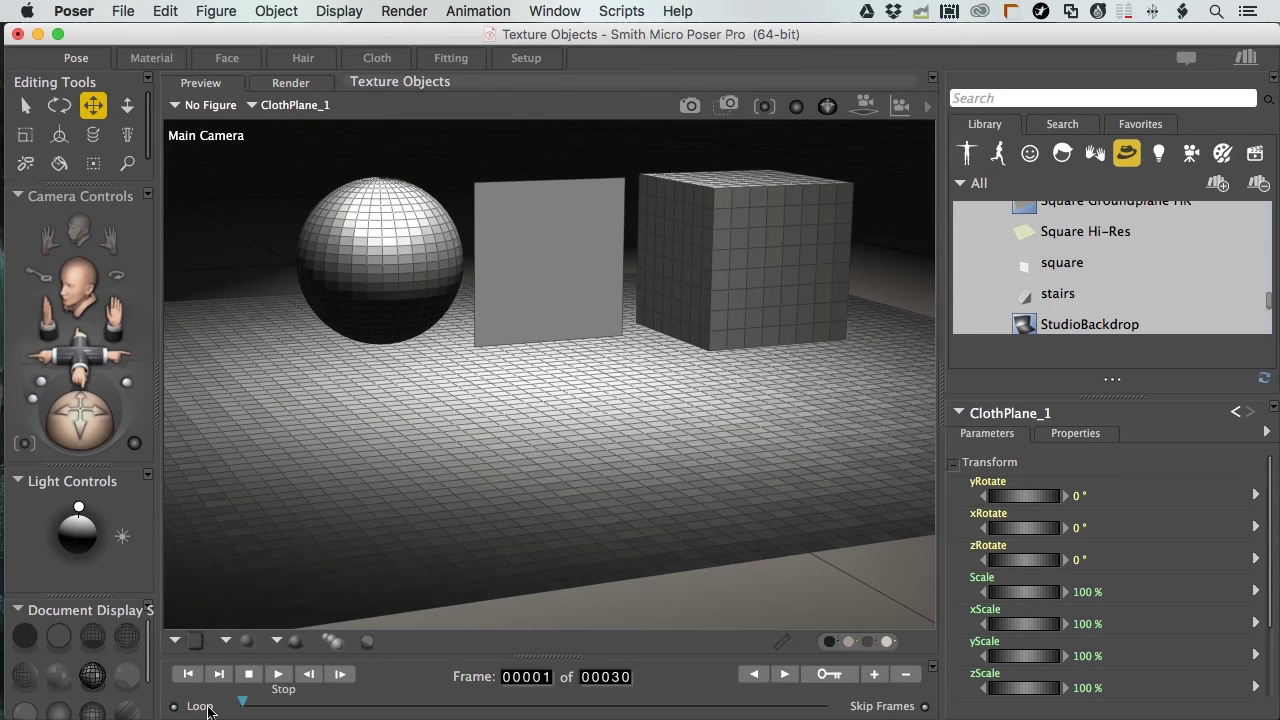
pyautogui.click(121, 712)
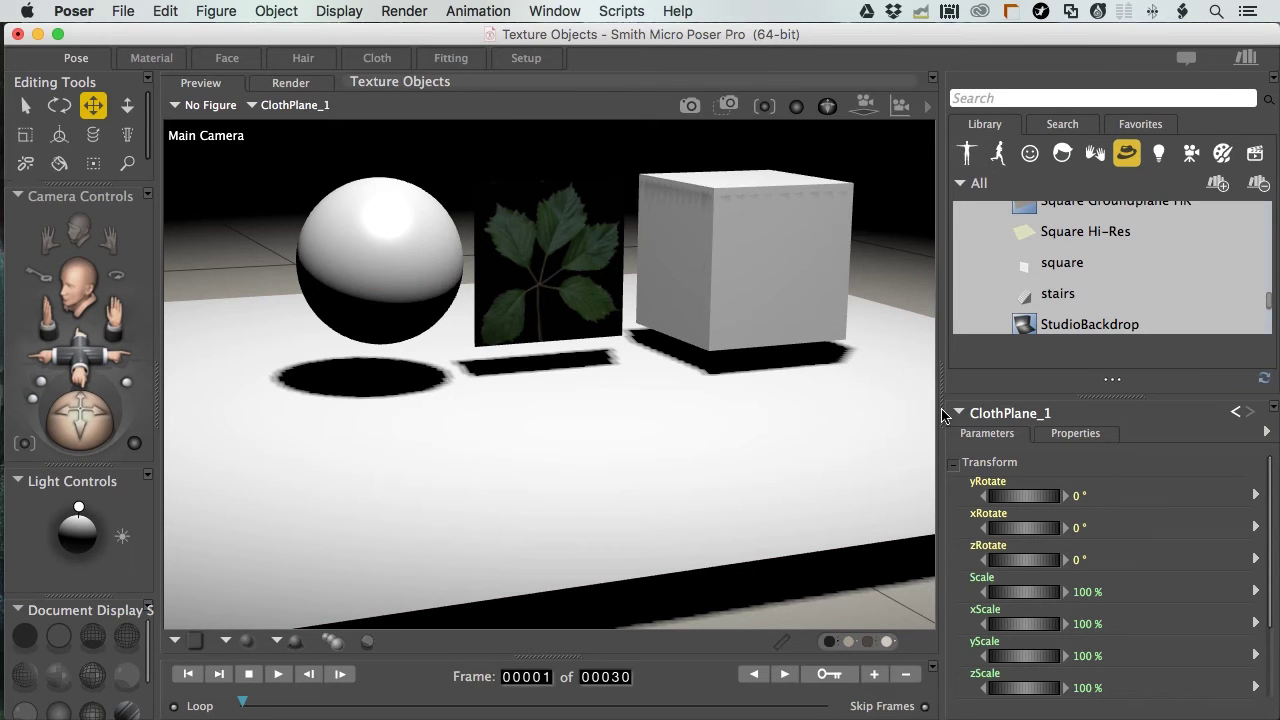
# - Close the content library in the Pose room and enlarge the scene preview into the freed space
pyautogui.click(1273, 77)
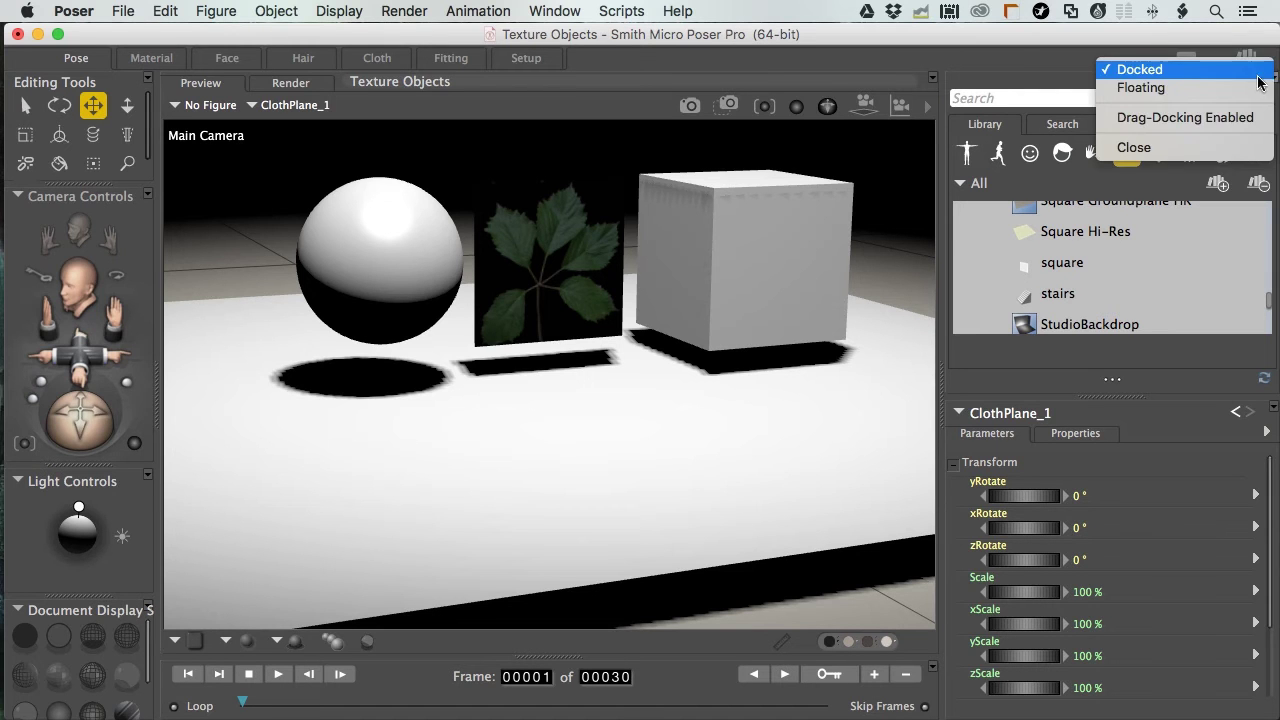
pyautogui.click(1128, 149)
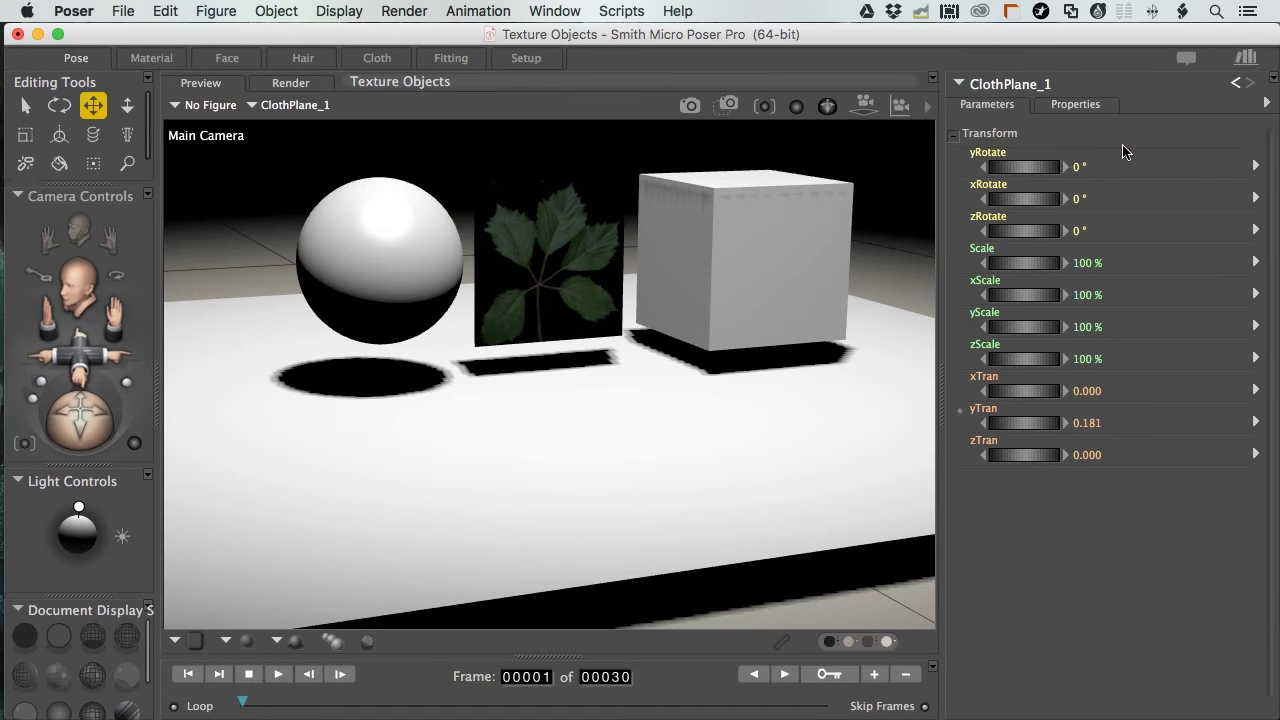
pyautogui.moveTo(944, 408); pyautogui.dragTo(1067, 402)
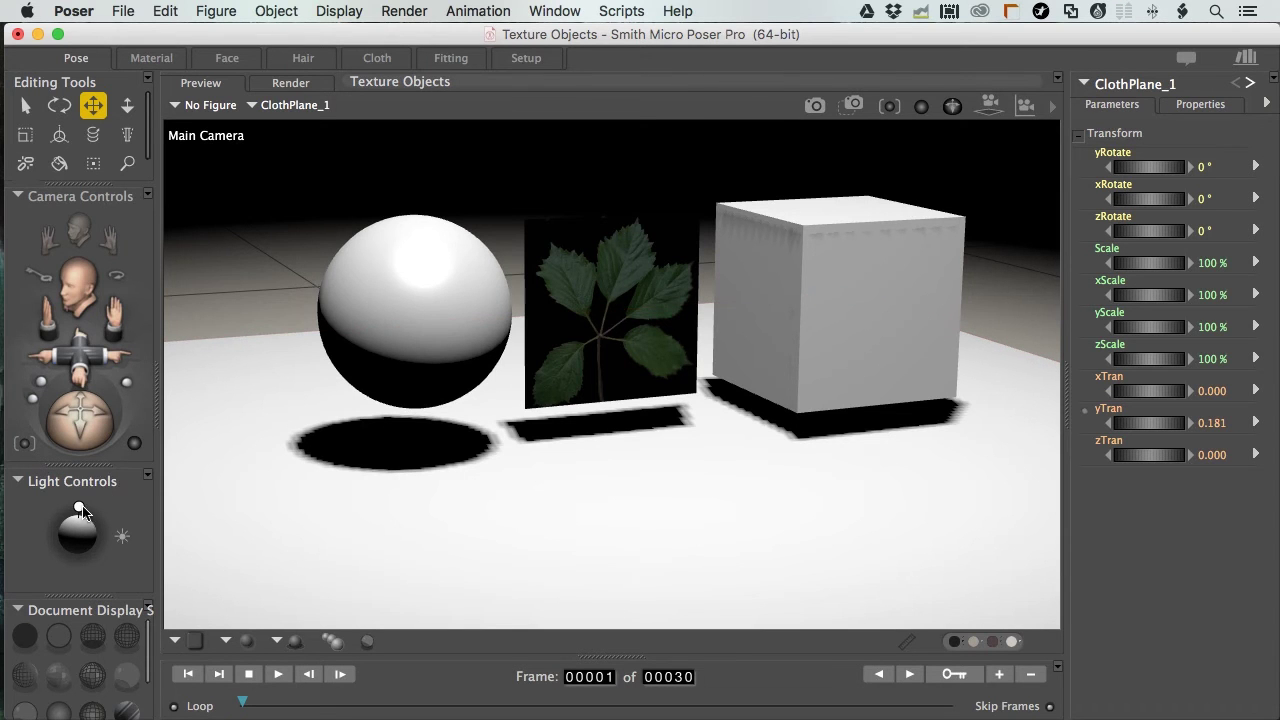
# - Reposition Light 1 so it shines more from the front onto the sphere, leaf square and cube
pyautogui.moveTo(79, 506)
pyautogui.mouseDown()
pyautogui.moveTo(108, 480)
pyautogui.moveTo(44, 478)
pyautogui.moveTo(36, 452)
pyautogui.moveTo(17, 500)
pyautogui.moveTo(111, 482)
pyautogui.moveTo(94, 521)
pyautogui.moveTo(89, 507)
pyautogui.mouseUp()
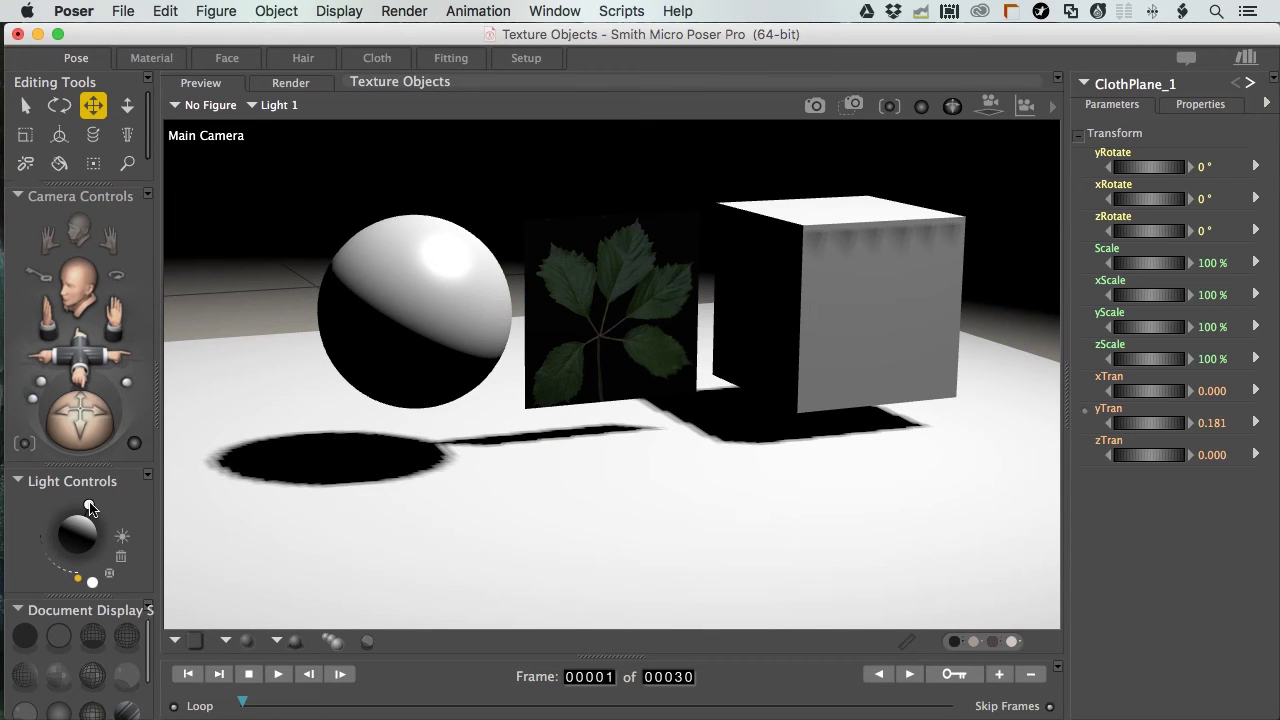
pyautogui.moveTo(89, 507); pyautogui.dragTo(87, 511)
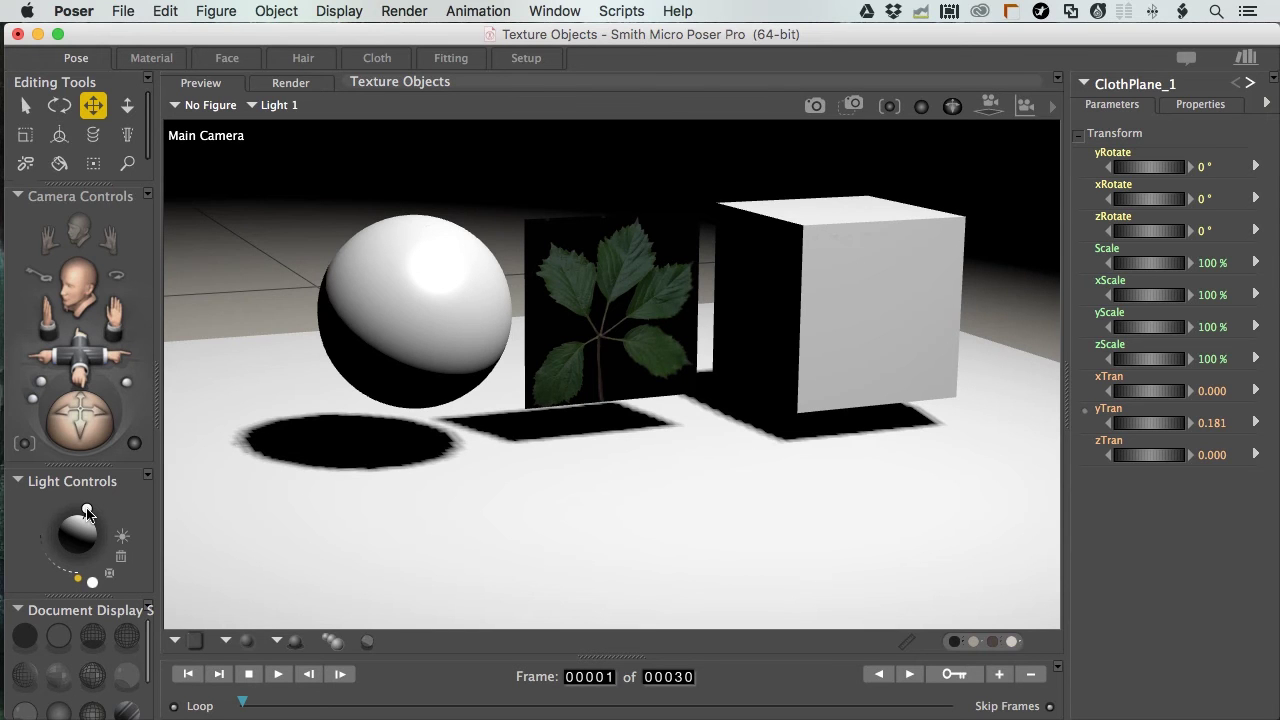
pyautogui.moveTo(87, 512); pyautogui.dragTo(85, 524)
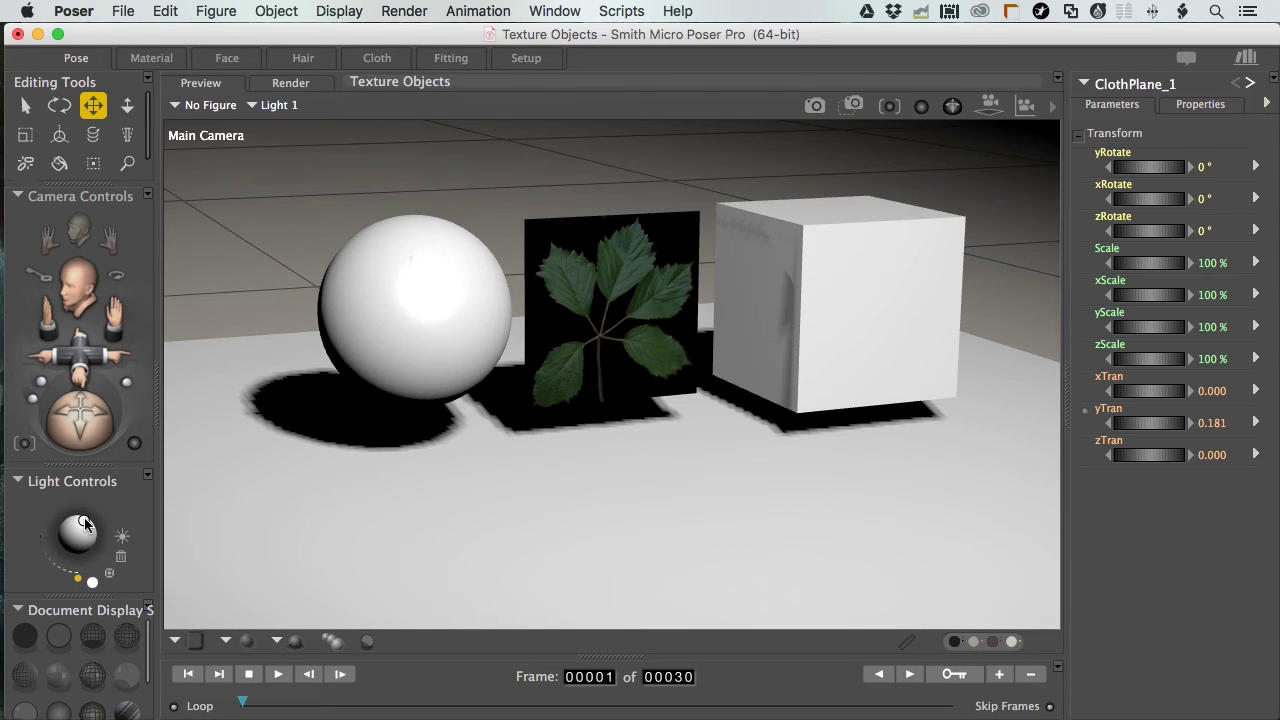
pyautogui.click(85, 522)
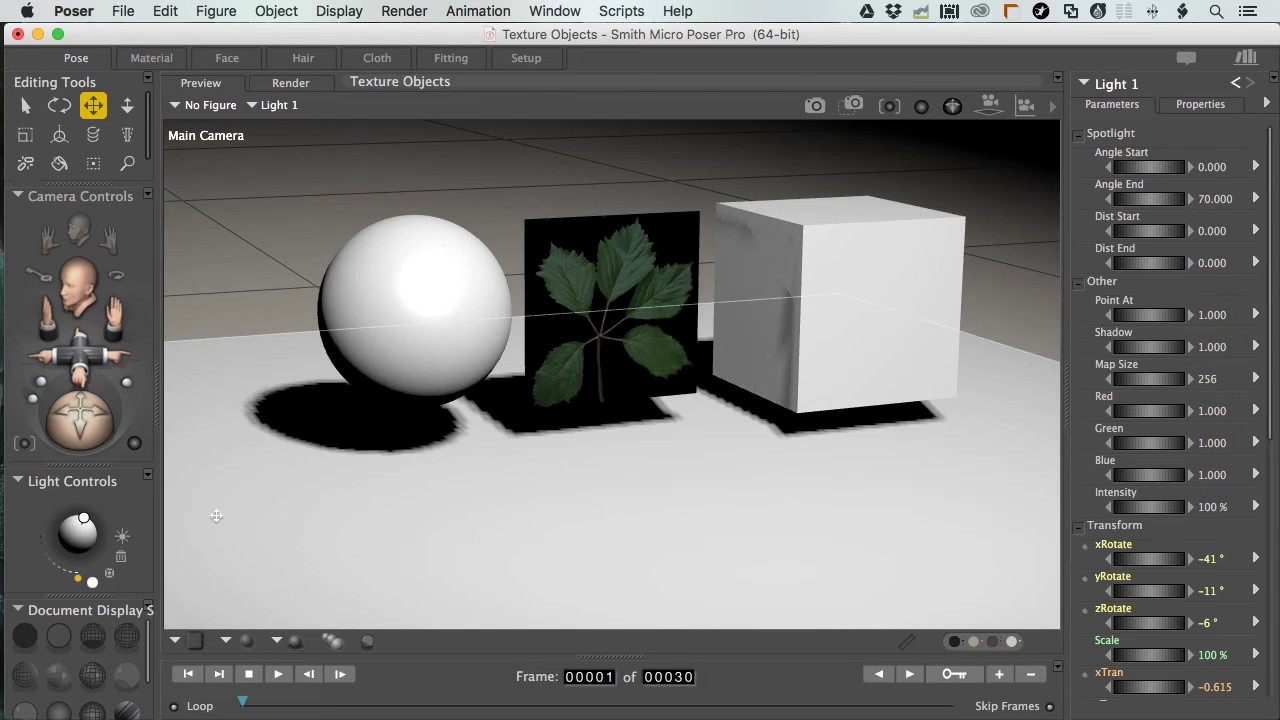
# - Select the ground cloth plane and open its material in the Material room, narrowing the library side to widen the room's work area
pyautogui.click(658, 471)
pyautogui.click(151, 59)
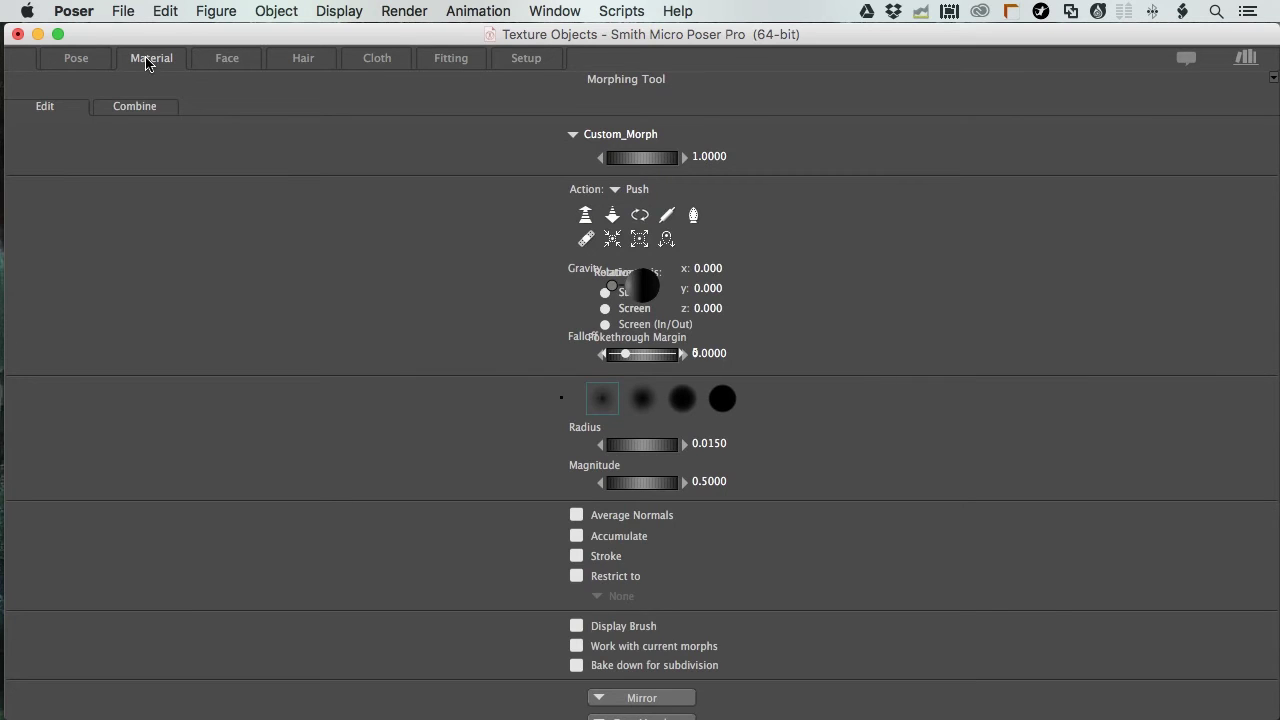
pyautogui.click(80, 58)
pyautogui.click(132, 62)
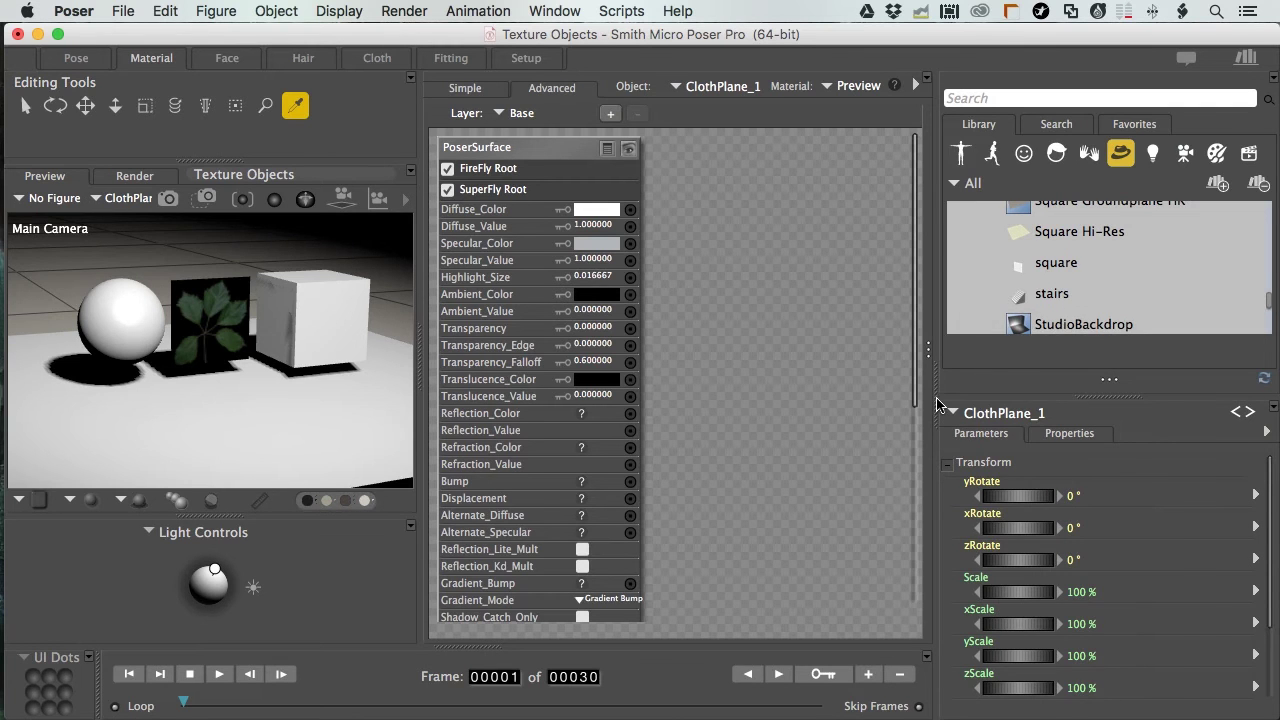
pyautogui.moveTo(938, 403); pyautogui.dragTo(1068, 403)
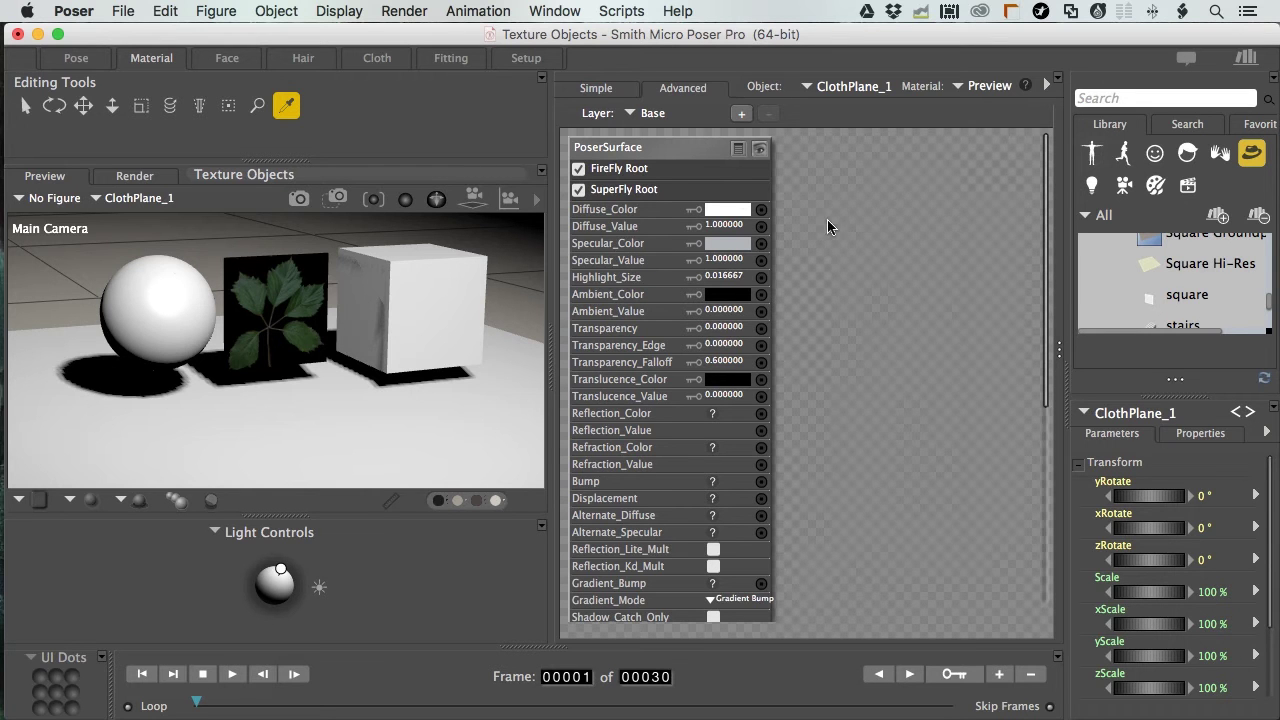
# - Add a PhysicalSurface root node to the ClothPlane_1 material and place it beside the PoserSurface node
pyautogui.scroll(-5, 630, 515)
pyautogui.scroll(5, 630, 515)
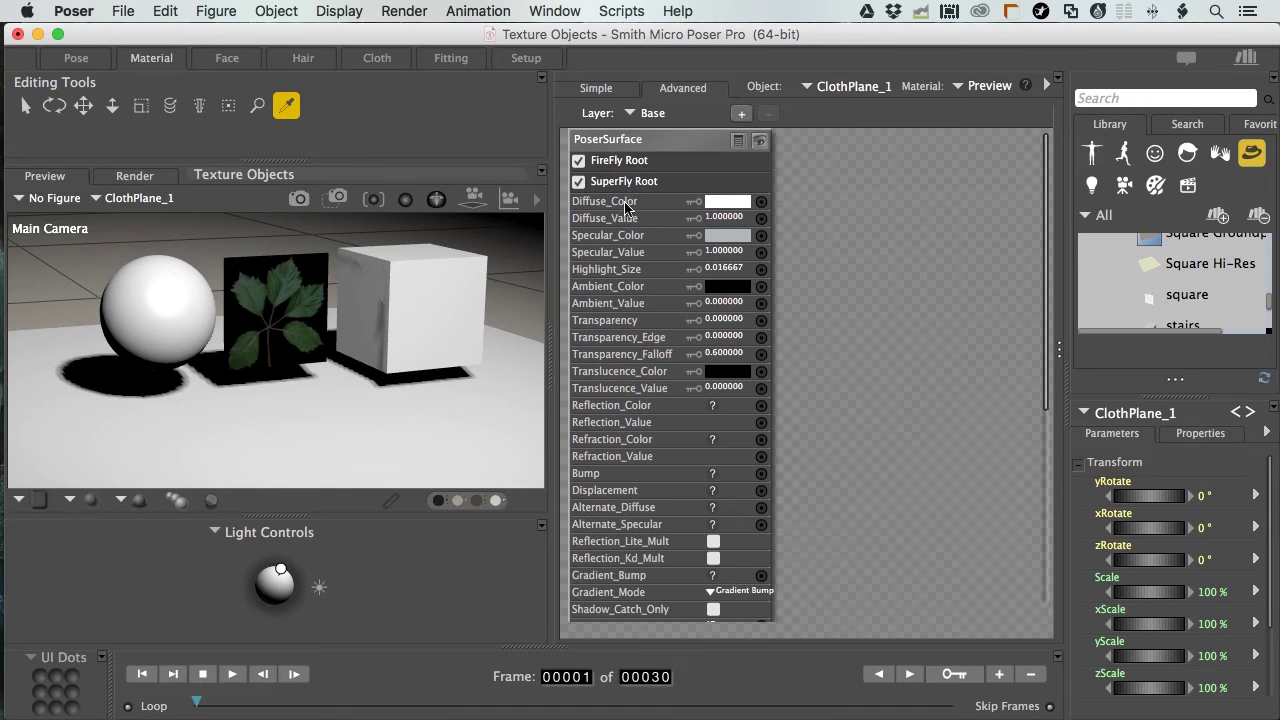
pyautogui.rightClick(848, 200)
pyautogui.moveTo(852, 200)
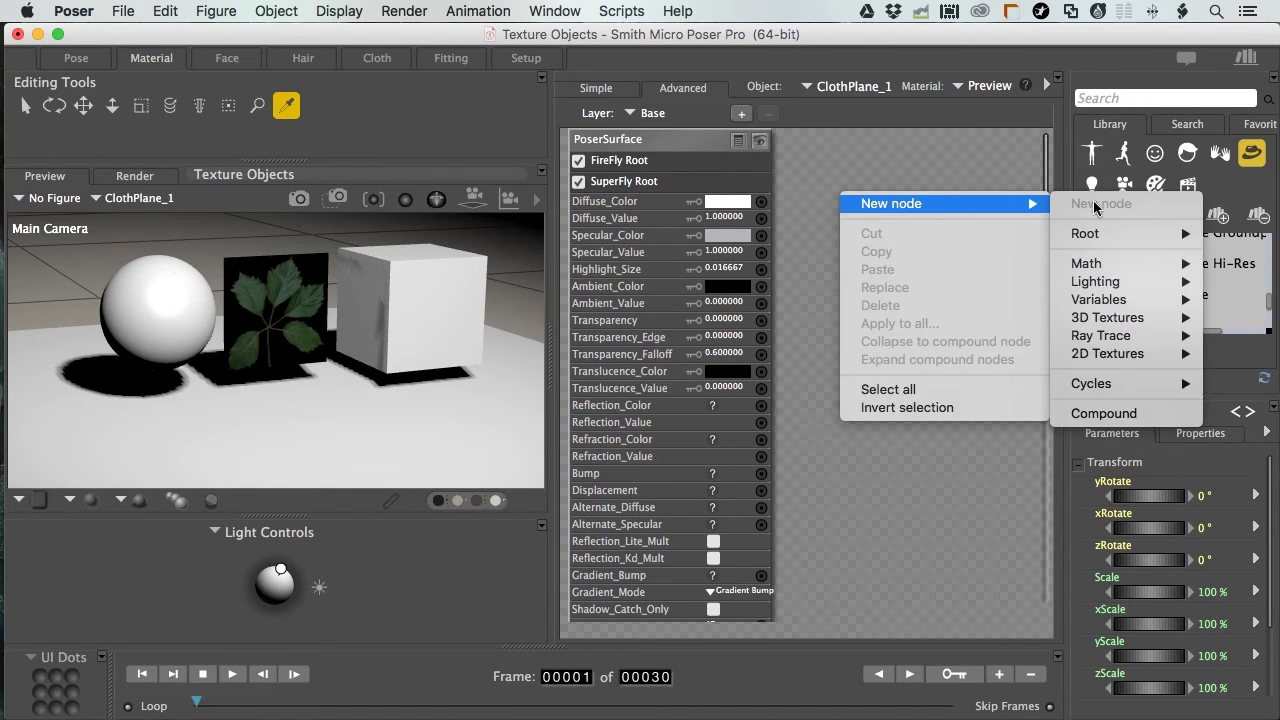
pyautogui.moveTo(1098, 231)
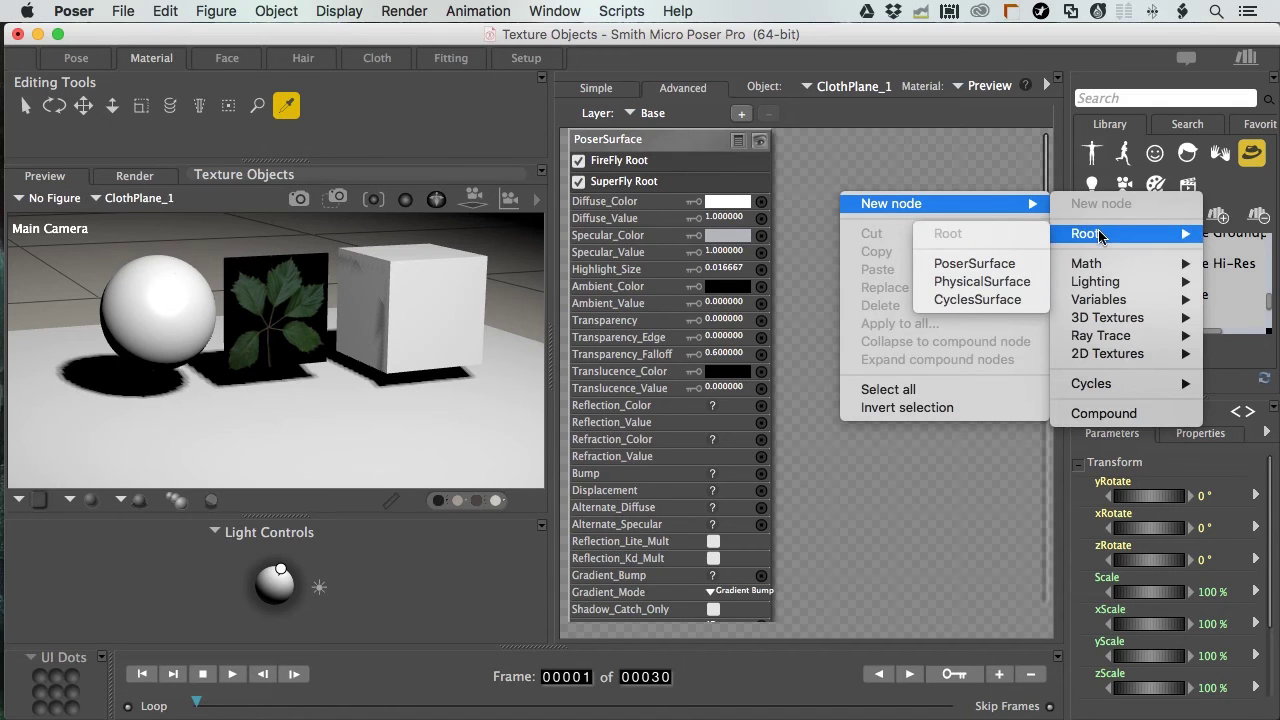
pyautogui.click(993, 289)
pyautogui.moveTo(918, 214); pyautogui.dragTo(847, 146)
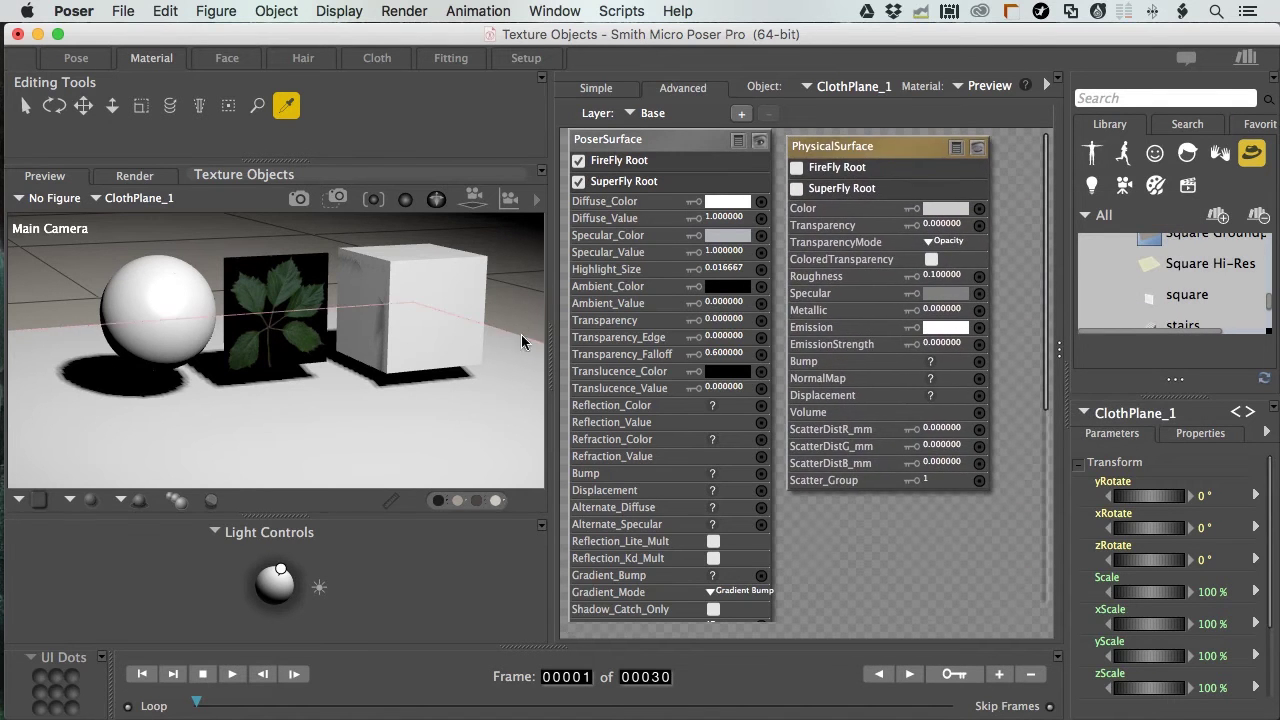
# - Narrow the preview pane to enlarge the node workspace, and close the library in the Material room
pyautogui.moveTo(555, 349); pyautogui.dragTo(449, 349)
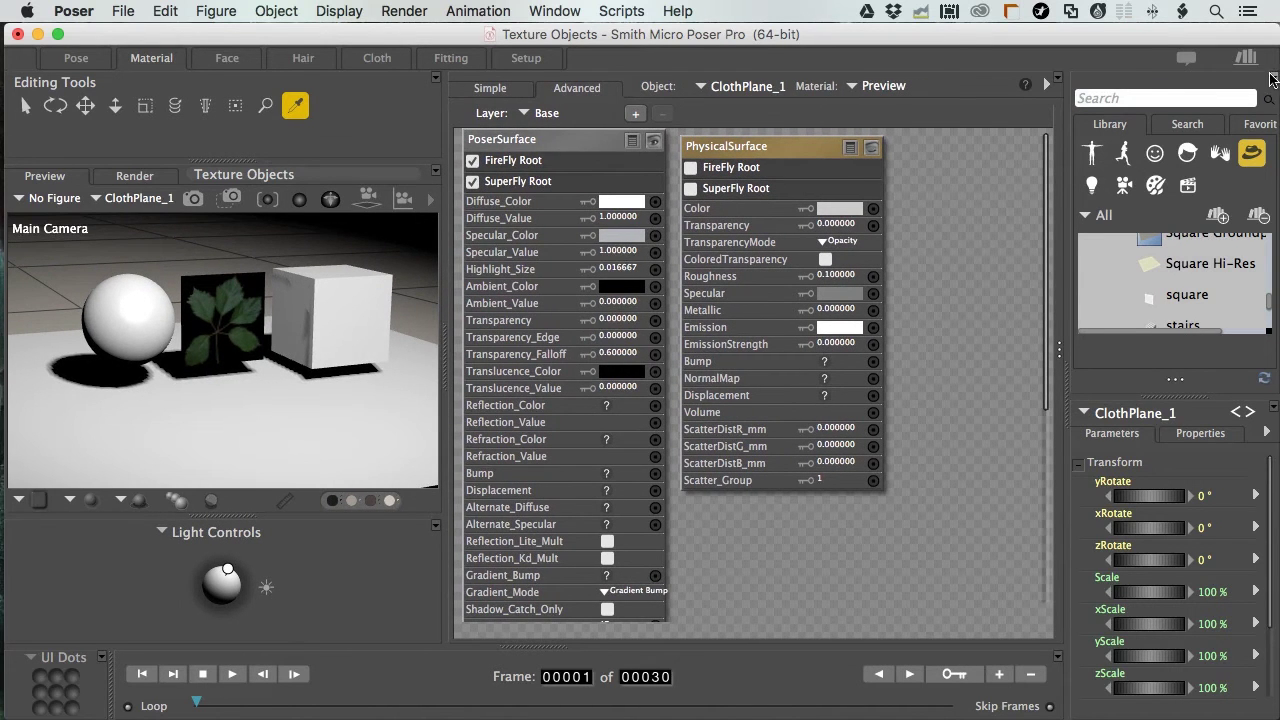
pyautogui.click(1273, 80)
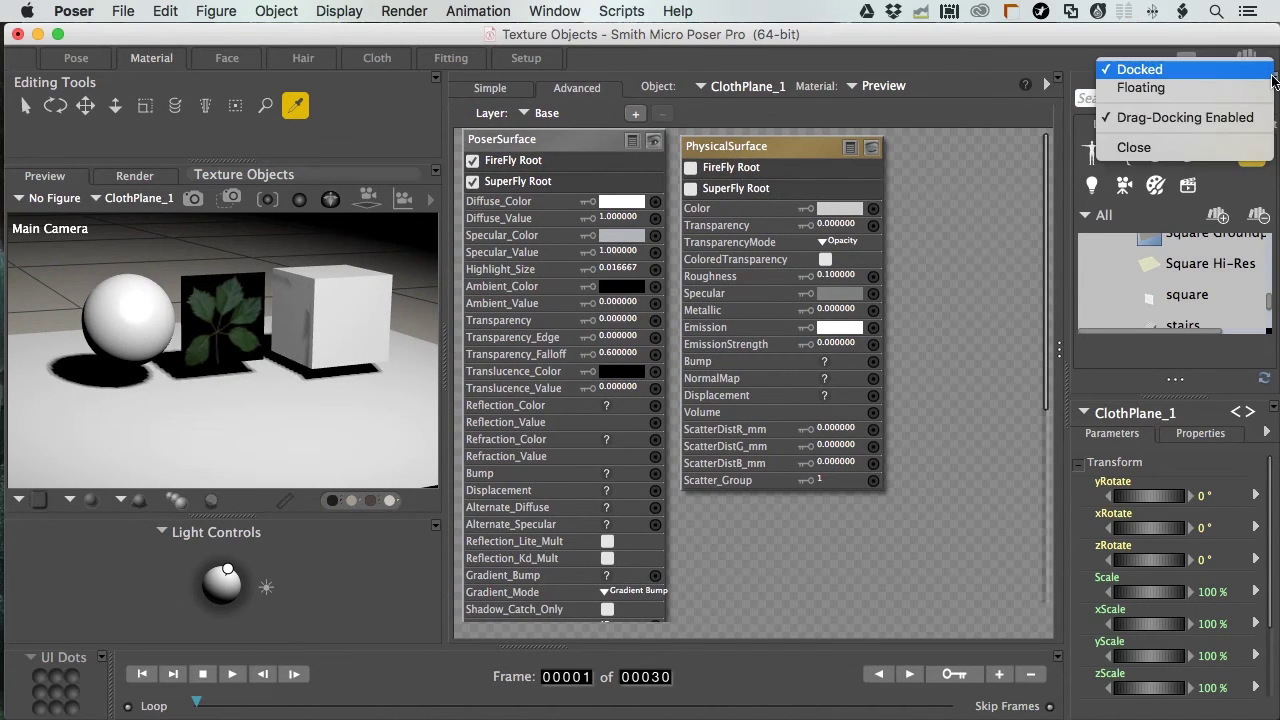
pyautogui.click(1137, 150)
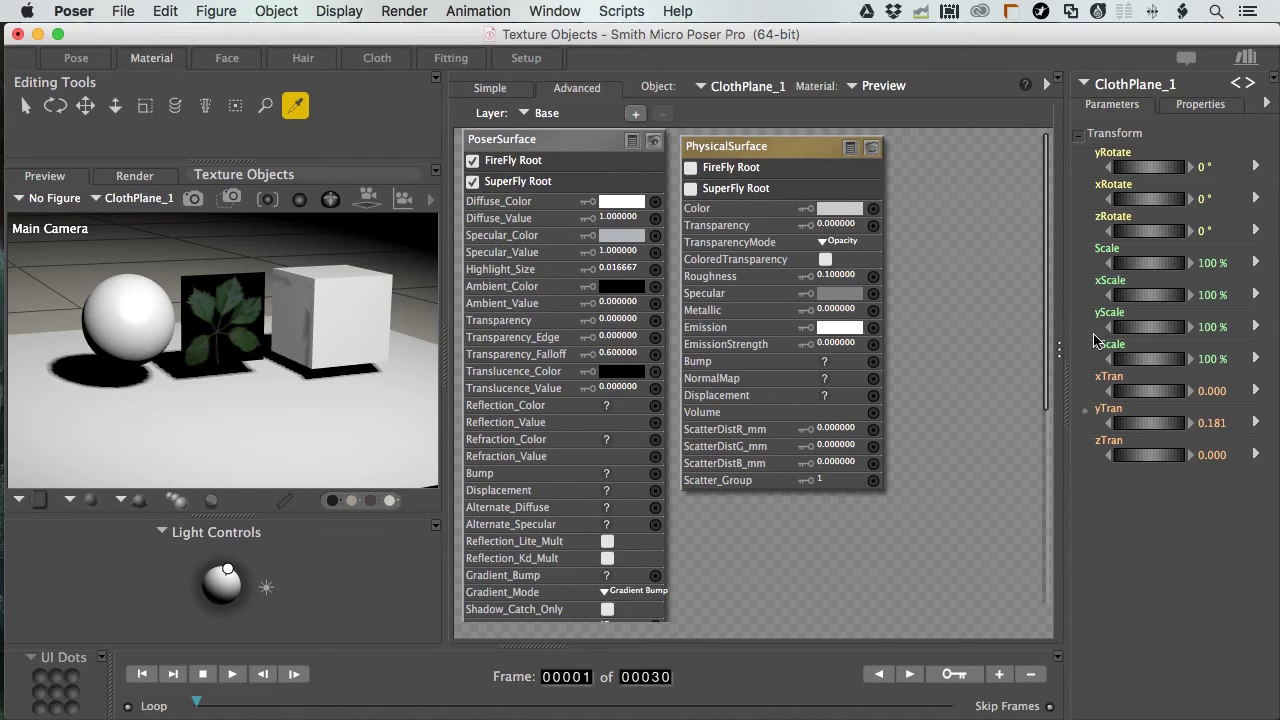
# - Make the PhysicalSurface node the SuperFly root and check the render view before returning to the preview
pyautogui.click(690, 189)
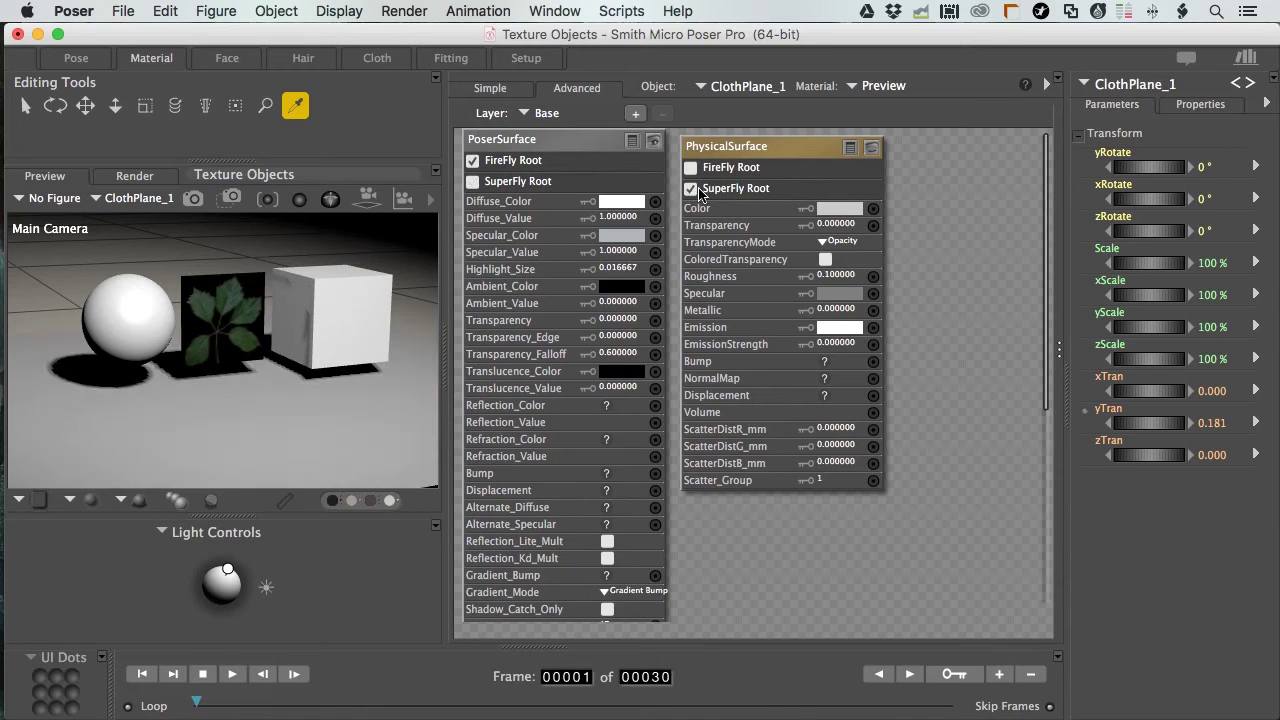
pyautogui.click(134, 178)
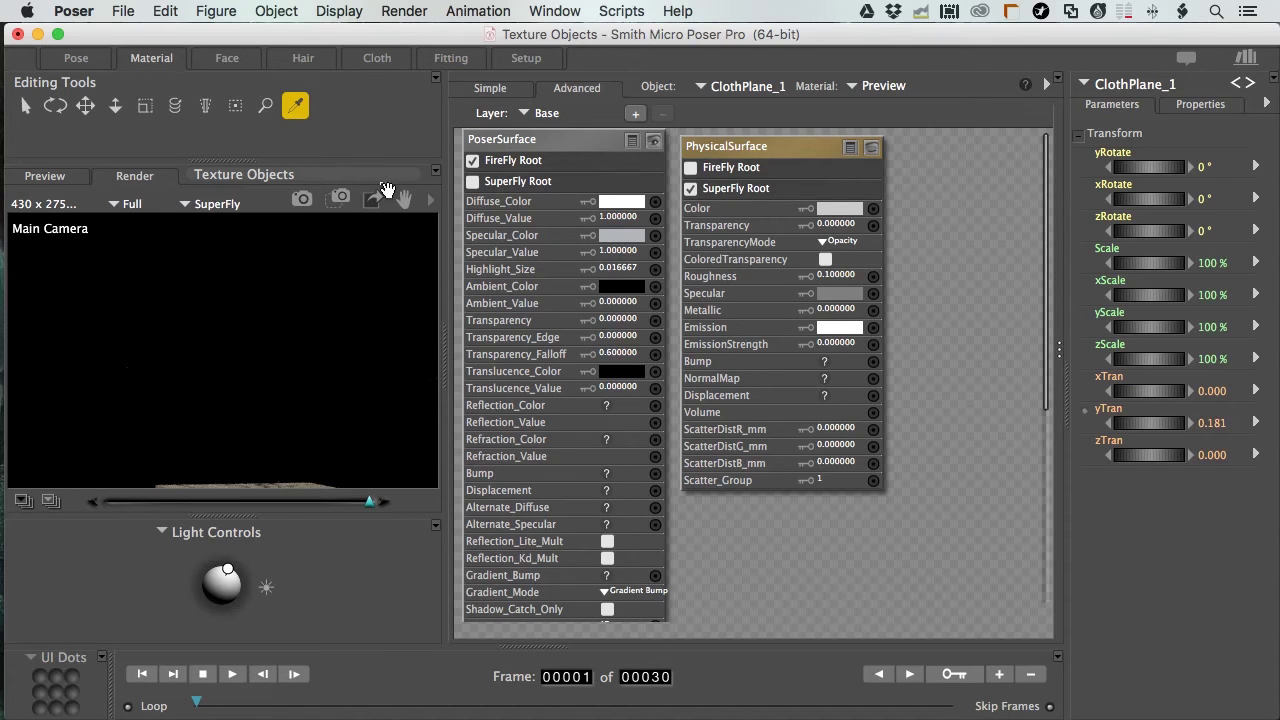
pyautogui.click(58, 180)
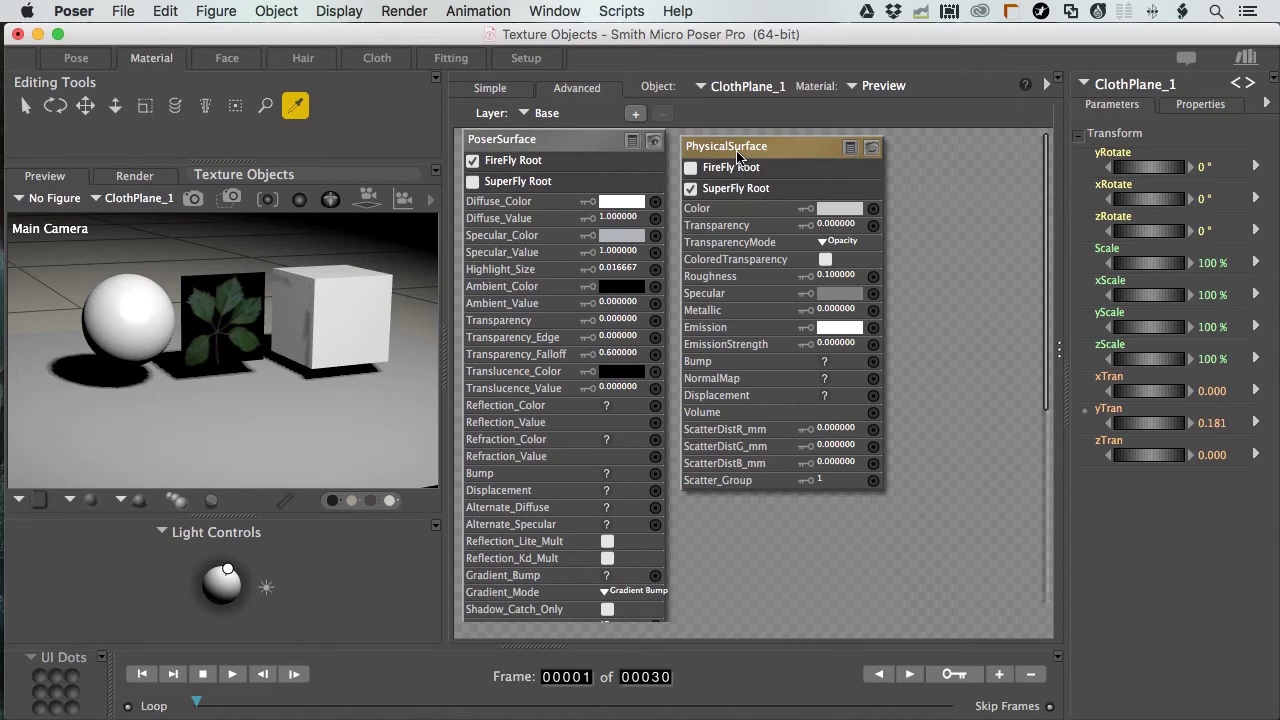
# - Collapse the PoserSurface node and move it aside, placing the PhysicalSurface node in the cleared workspace
pyautogui.scroll(-2, 1048, 400)
pyautogui.moveTo(1048, 400); pyautogui.dragTo(1062, 350)
pyautogui.moveTo(768, 157); pyautogui.dragTo(765, 155)
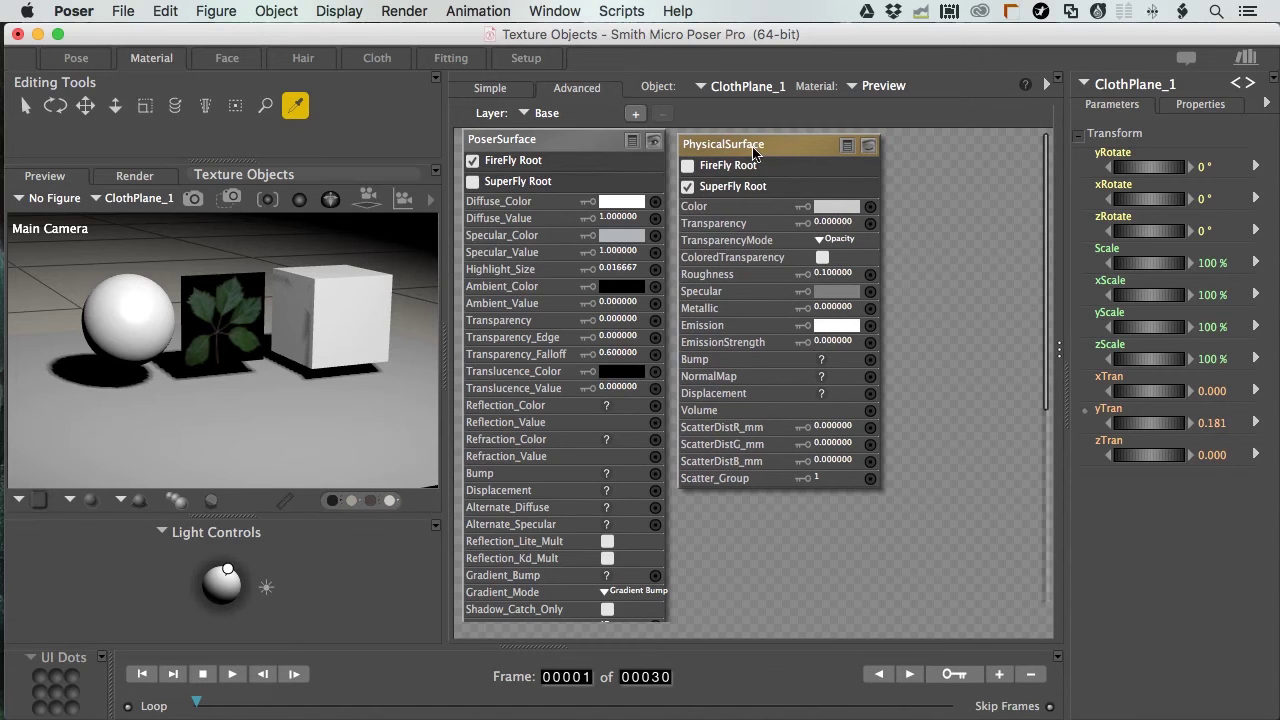
pyautogui.click(632, 143)
pyautogui.click(653, 142)
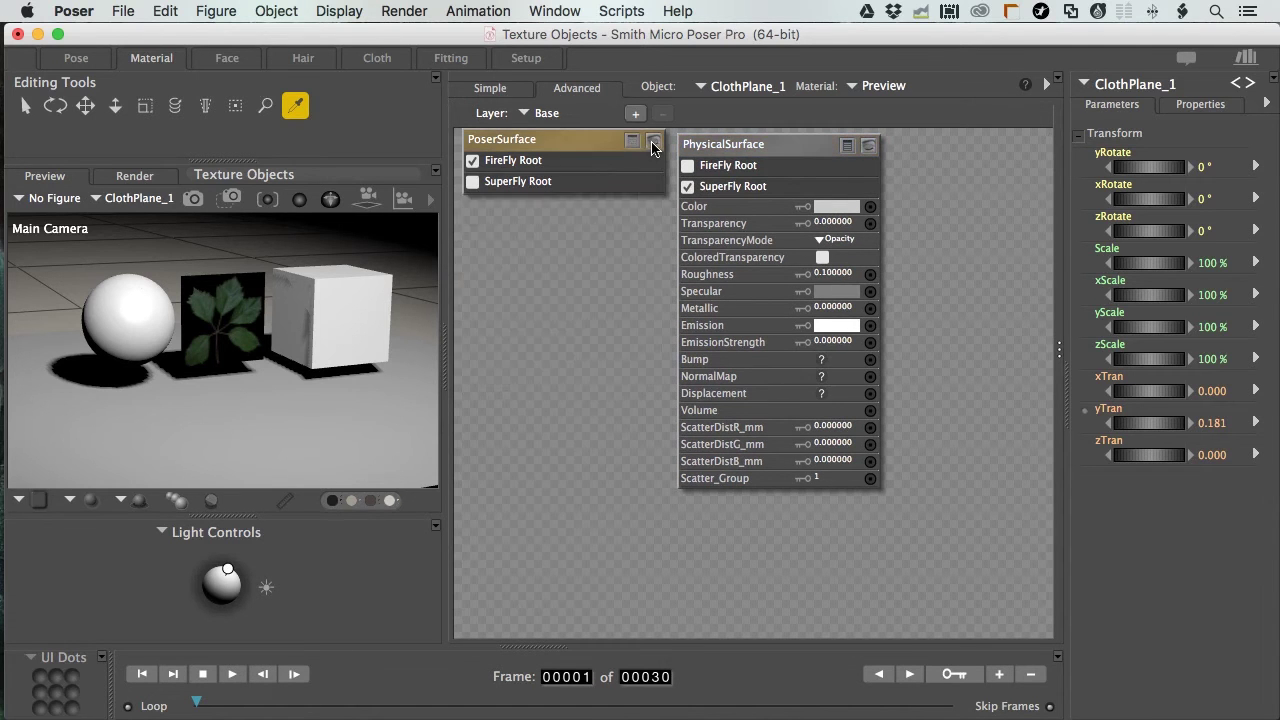
pyautogui.moveTo(563, 147); pyautogui.dragTo(453, 147)
pyautogui.moveTo(812, 145); pyautogui.dragTo(602, 215)
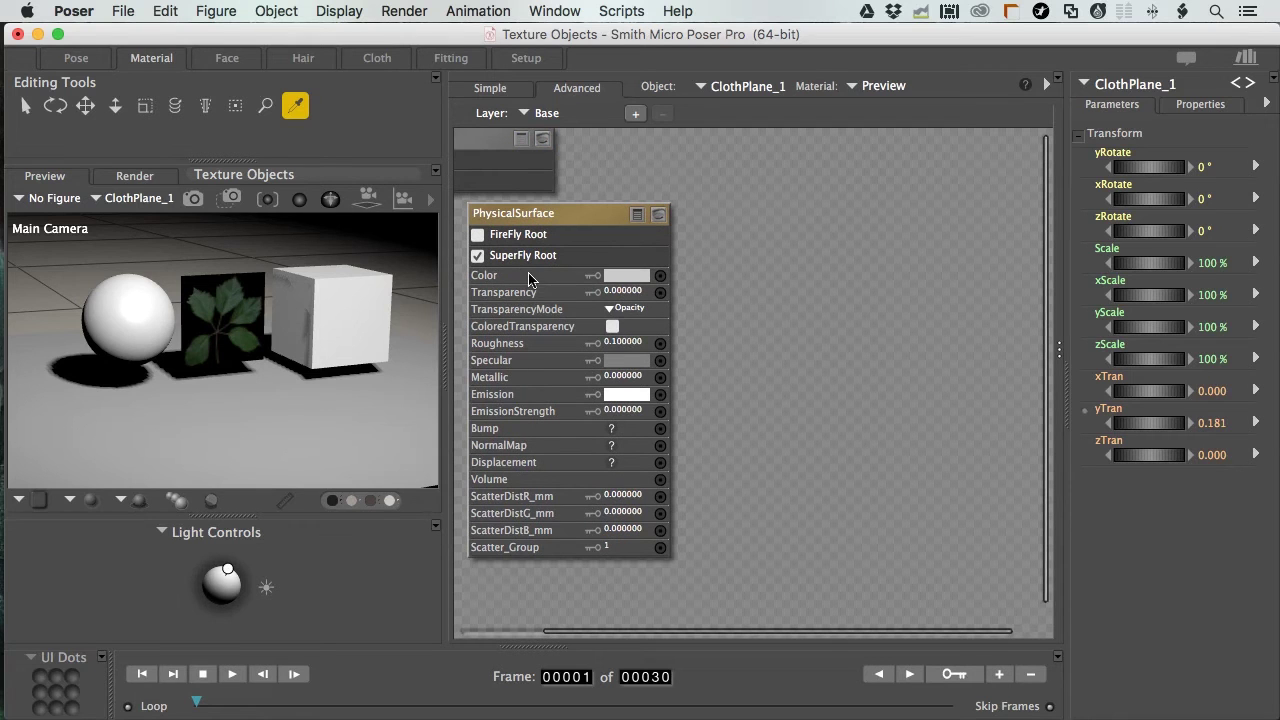
# - Add a 2D image_map texture node and place it beside the PhysicalSurface node
pyautogui.rightClick(752, 241)
pyautogui.moveTo(783, 250)
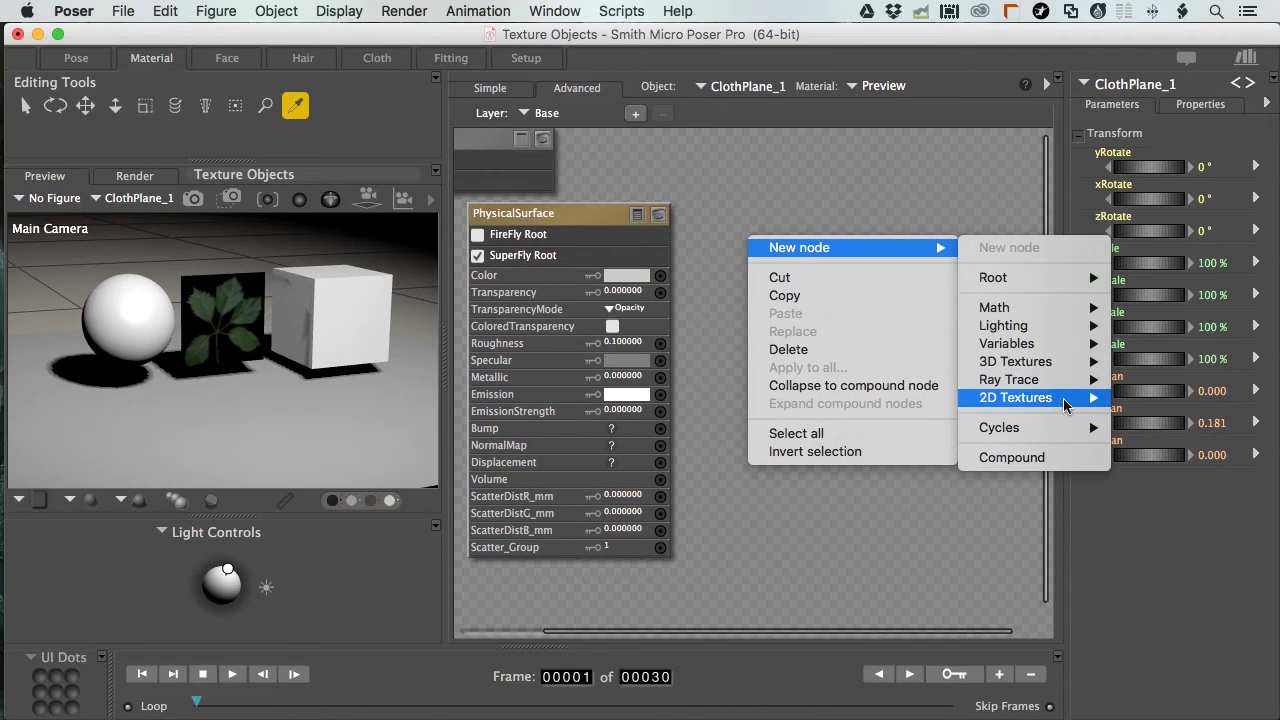
pyautogui.moveTo(1056, 402)
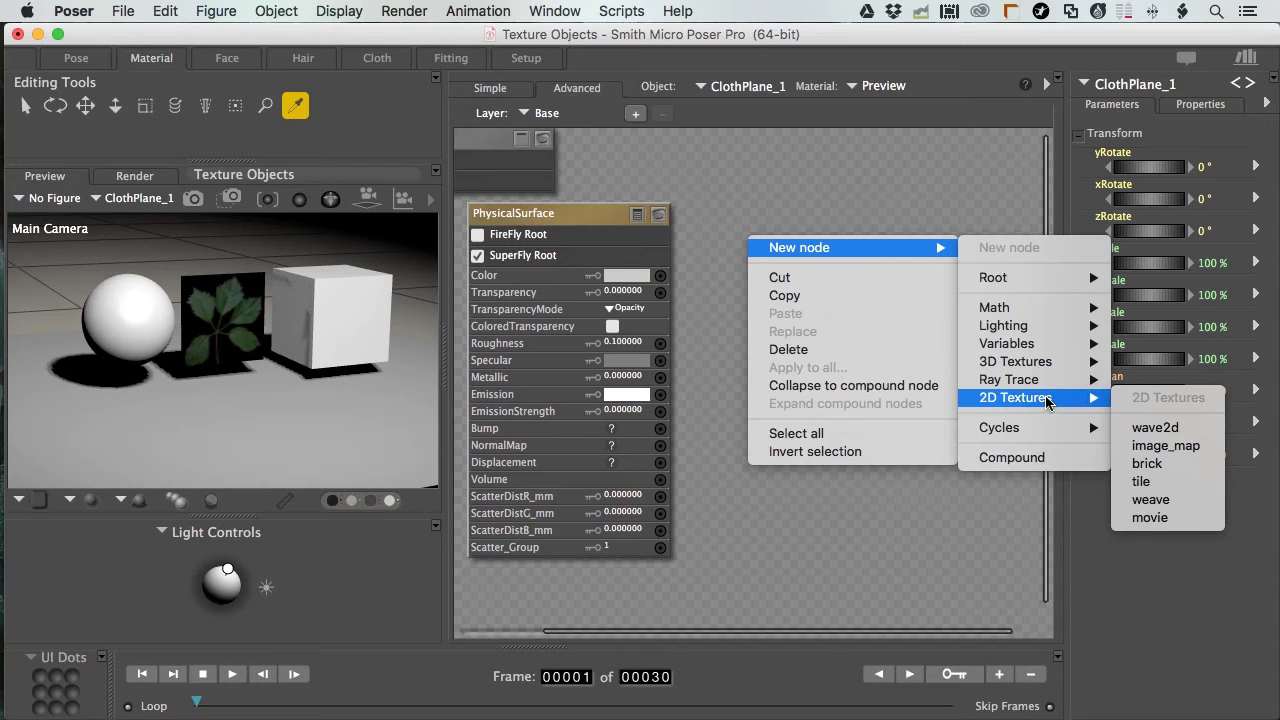
pyautogui.moveTo(1030, 430)
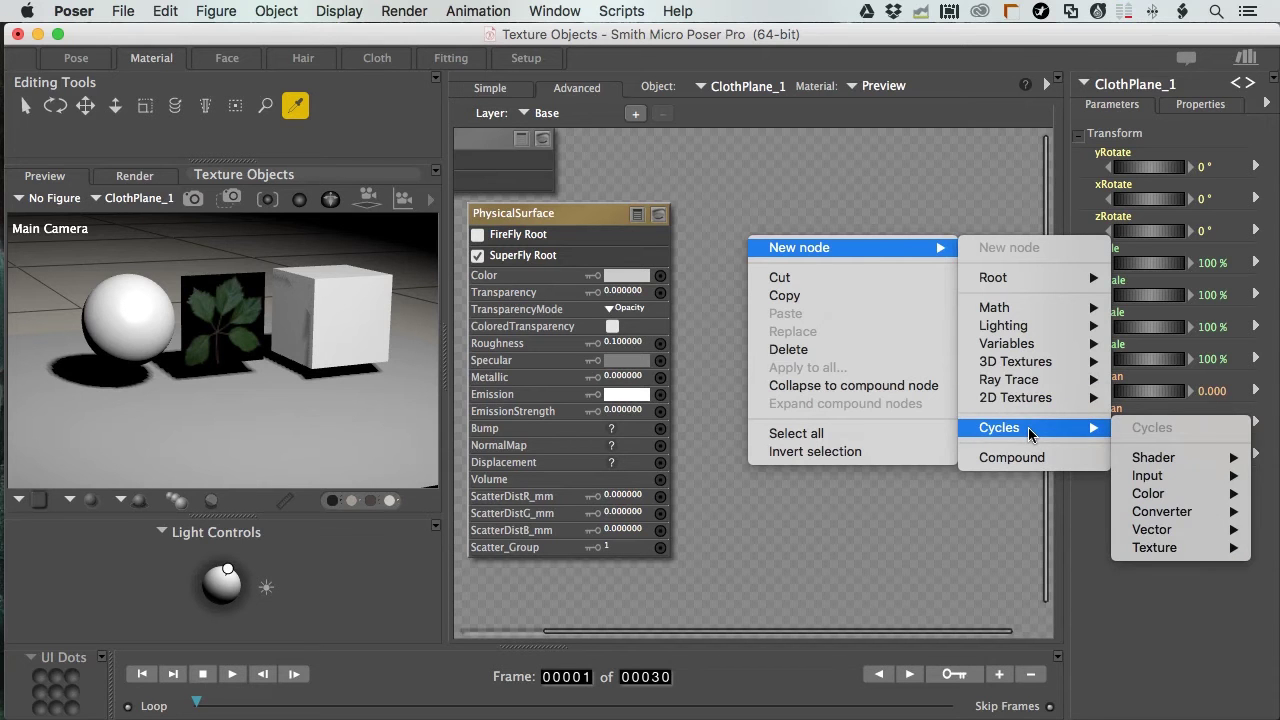
pyautogui.moveTo(1001, 388)
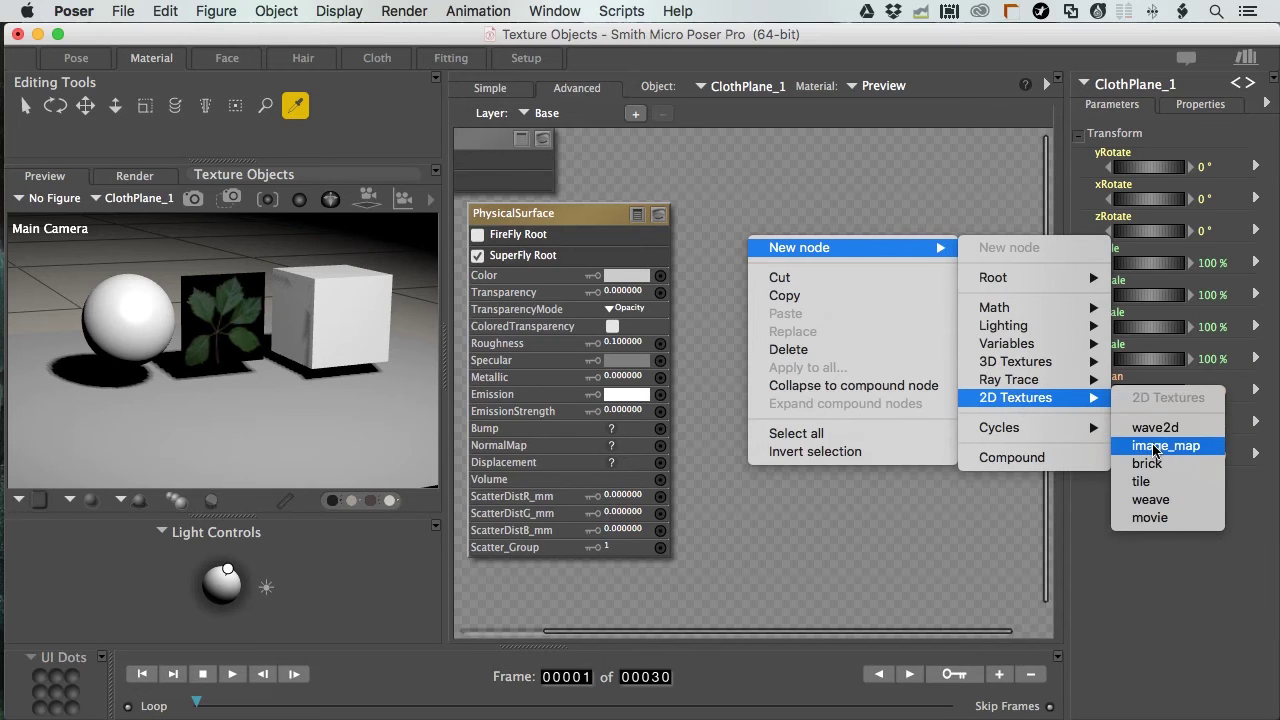
pyautogui.click(1155, 446)
pyautogui.moveTo(828, 260); pyautogui.dragTo(815, 224)
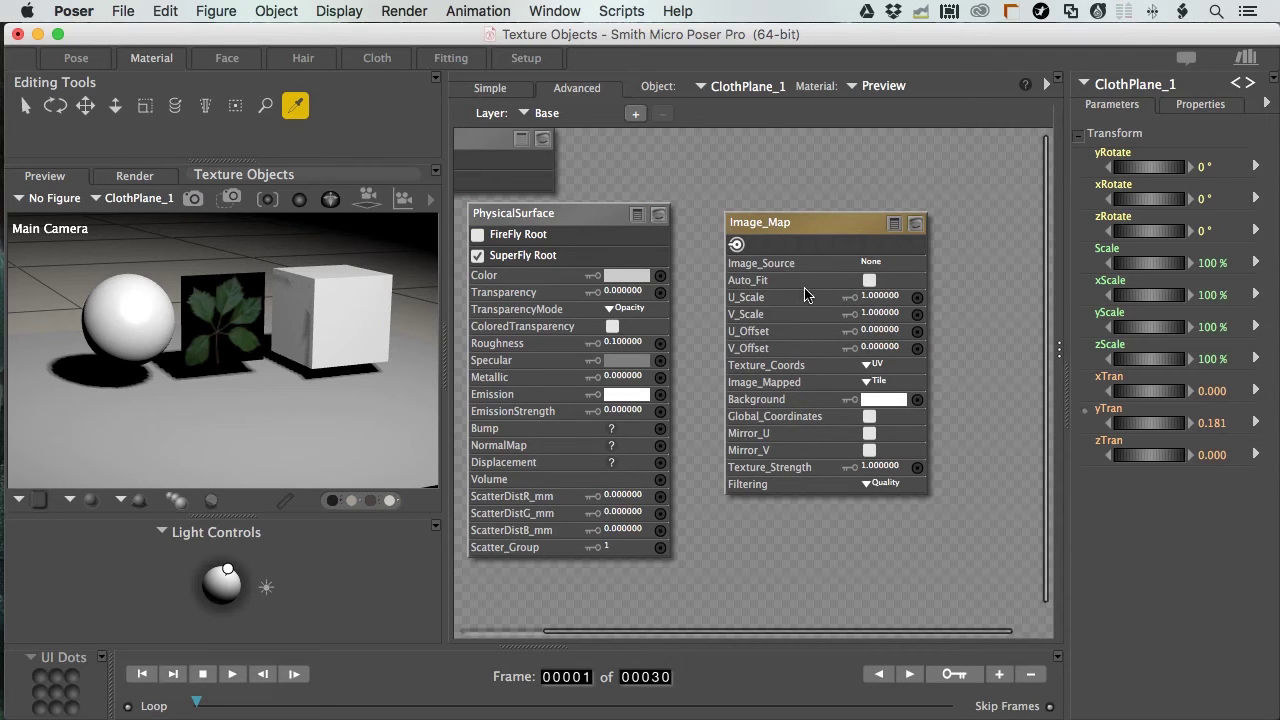
# - Load Wood2atx.jpg from the 10 stone organics folder as the Image_Map node's image source
pyautogui.click(872, 263)
pyautogui.click(887, 268)
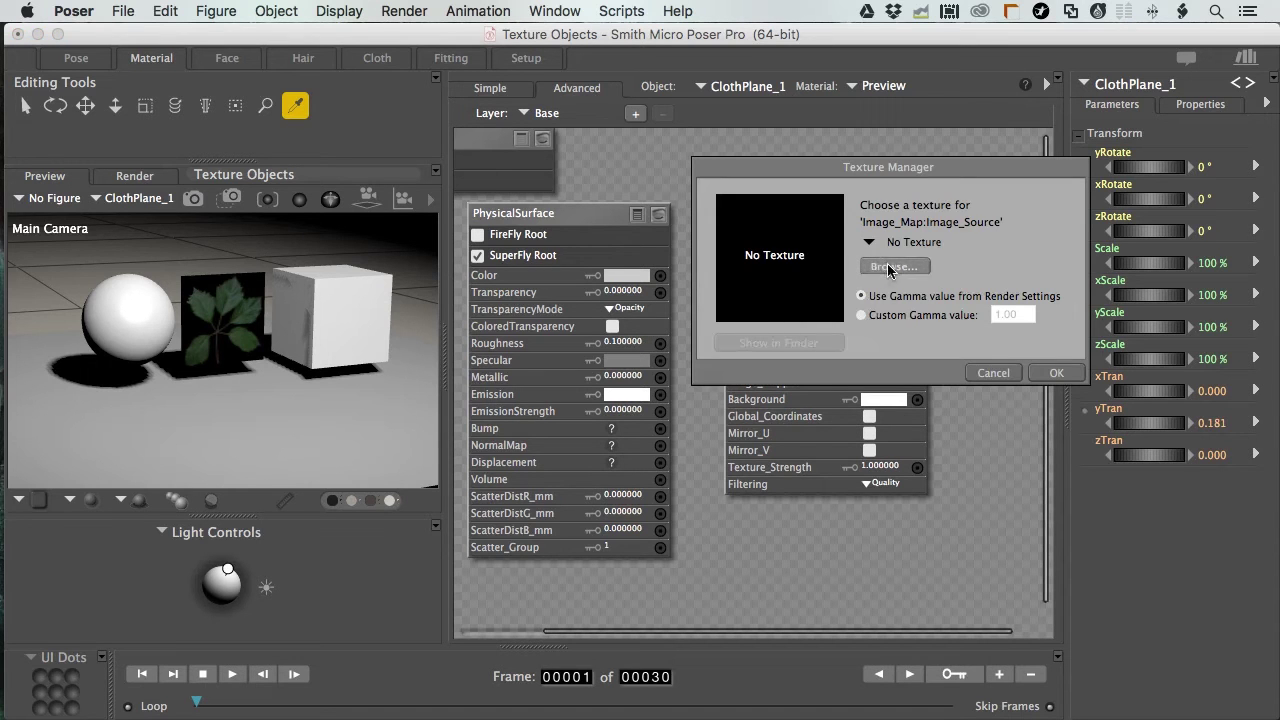
pyautogui.click(884, 268)
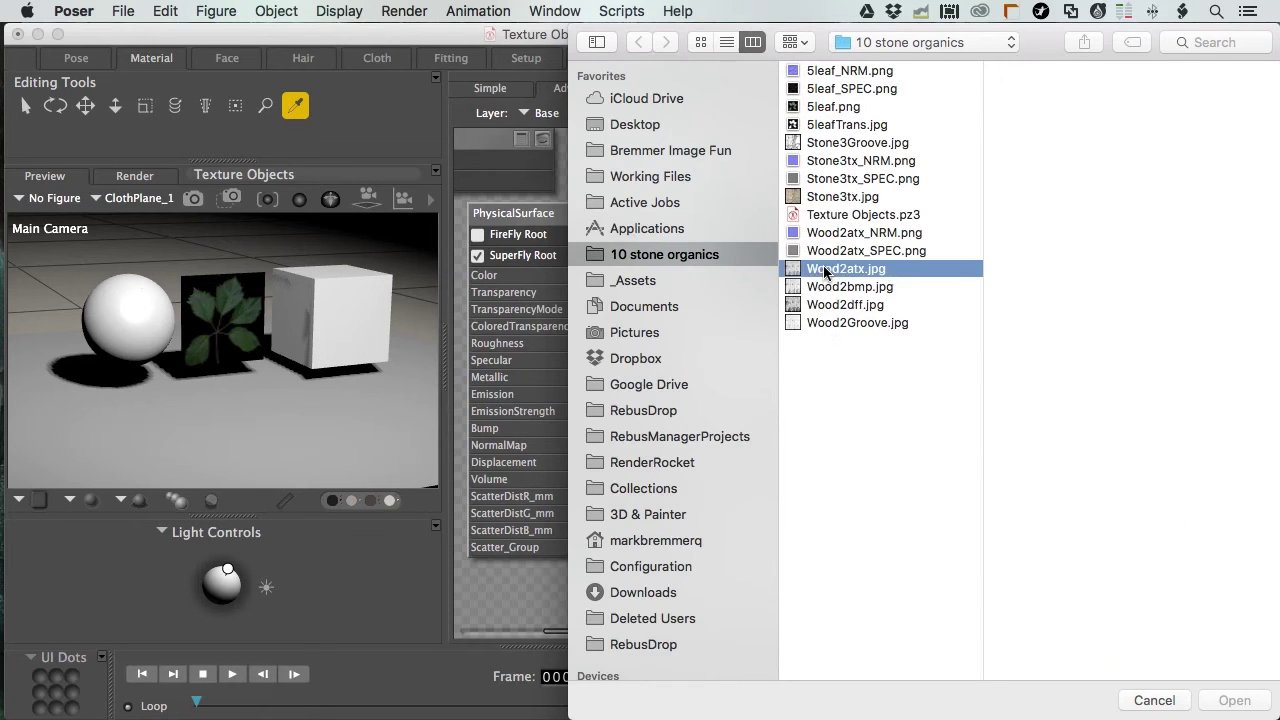
pyautogui.click(824, 271)
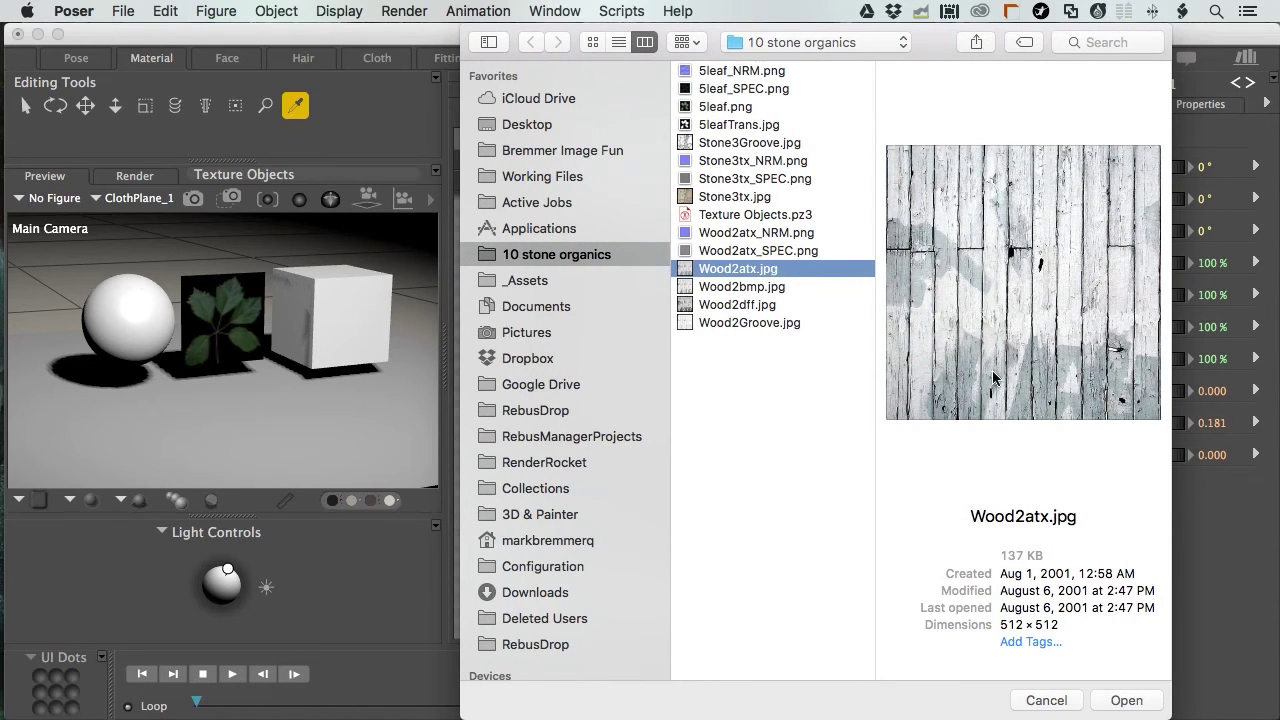
pyautogui.click(1126, 700)
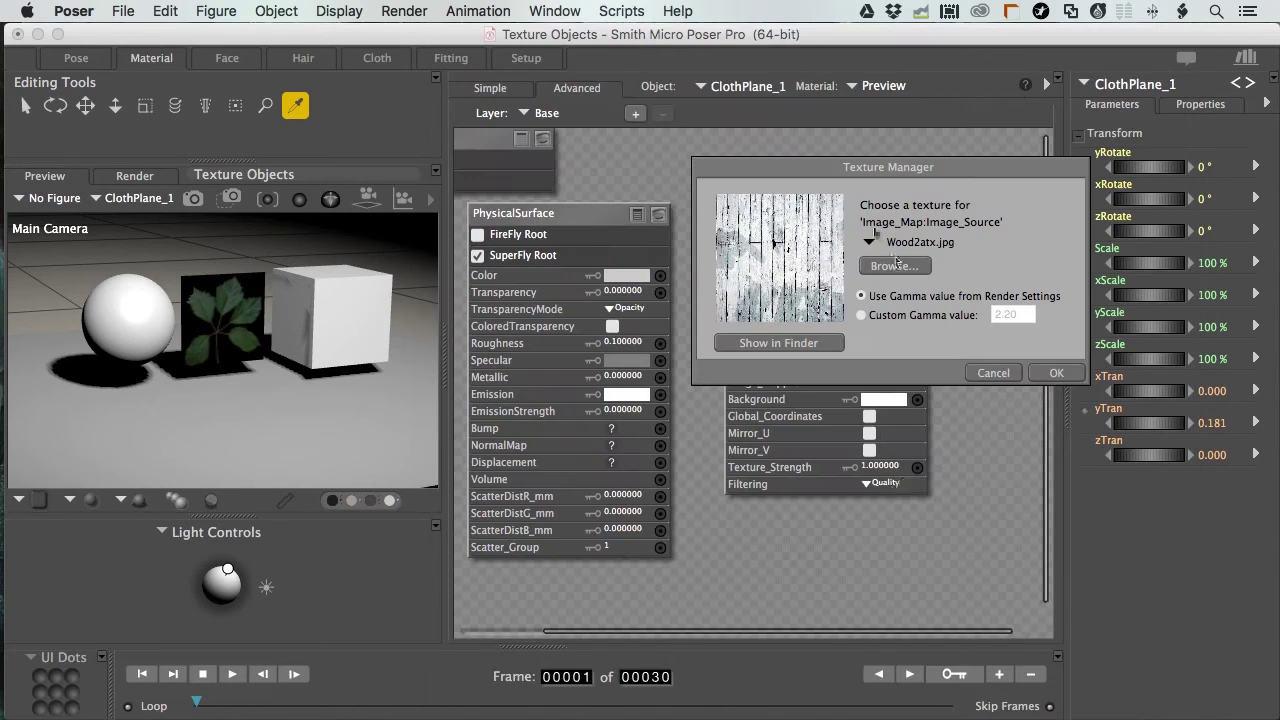
pyautogui.click(1060, 372)
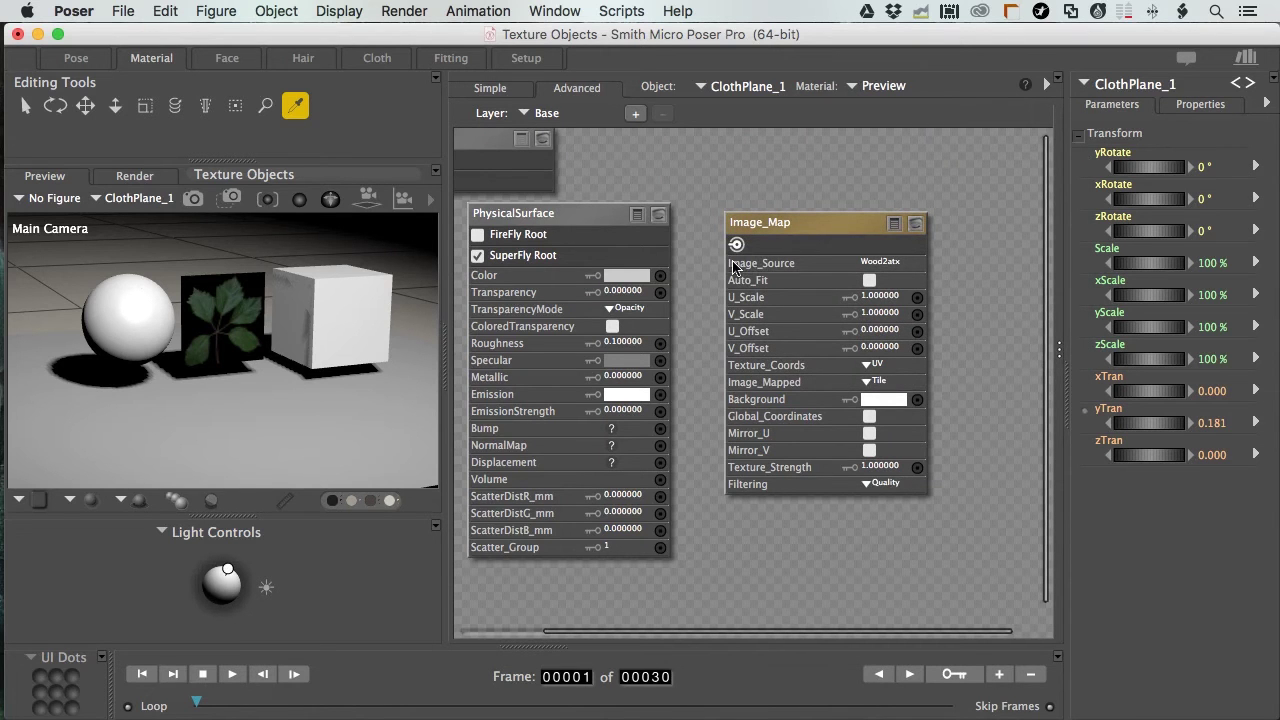
# - Connect the Image_Map node to the PhysicalSurface Color channel and set that channel's color to white
pyautogui.moveTo(737, 245); pyautogui.dragTo(660, 276)
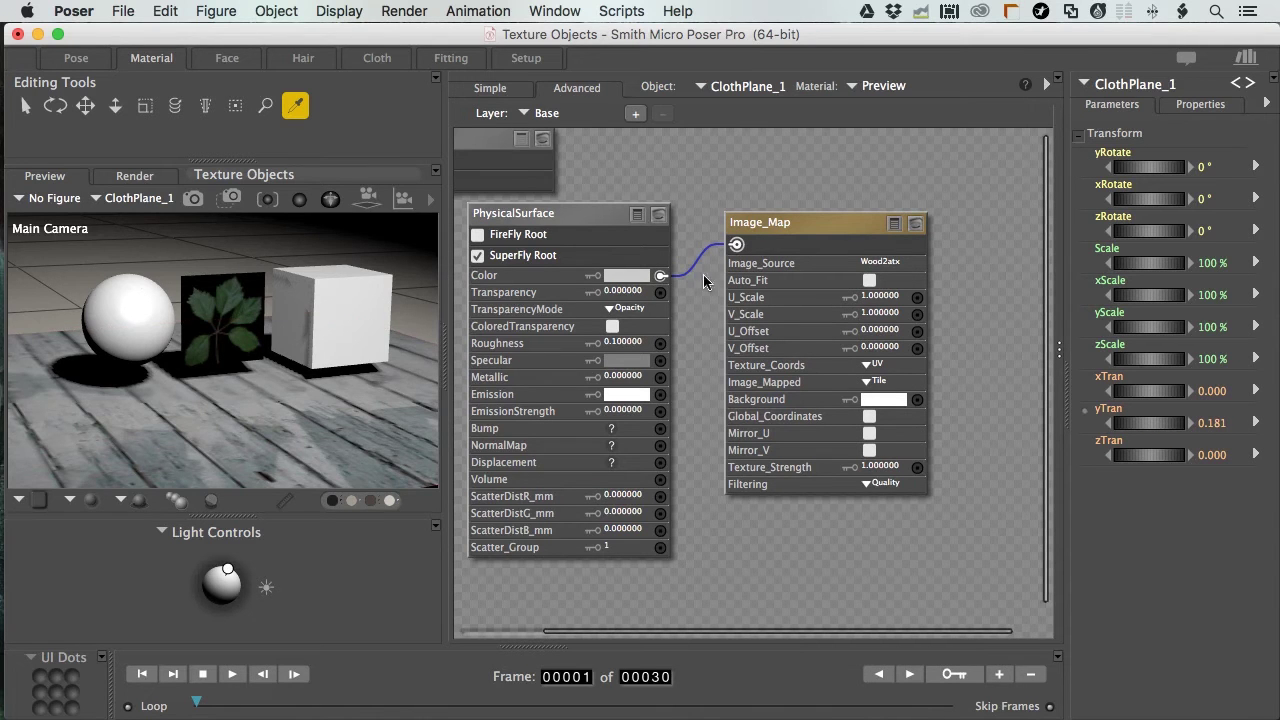
pyautogui.click(630, 280)
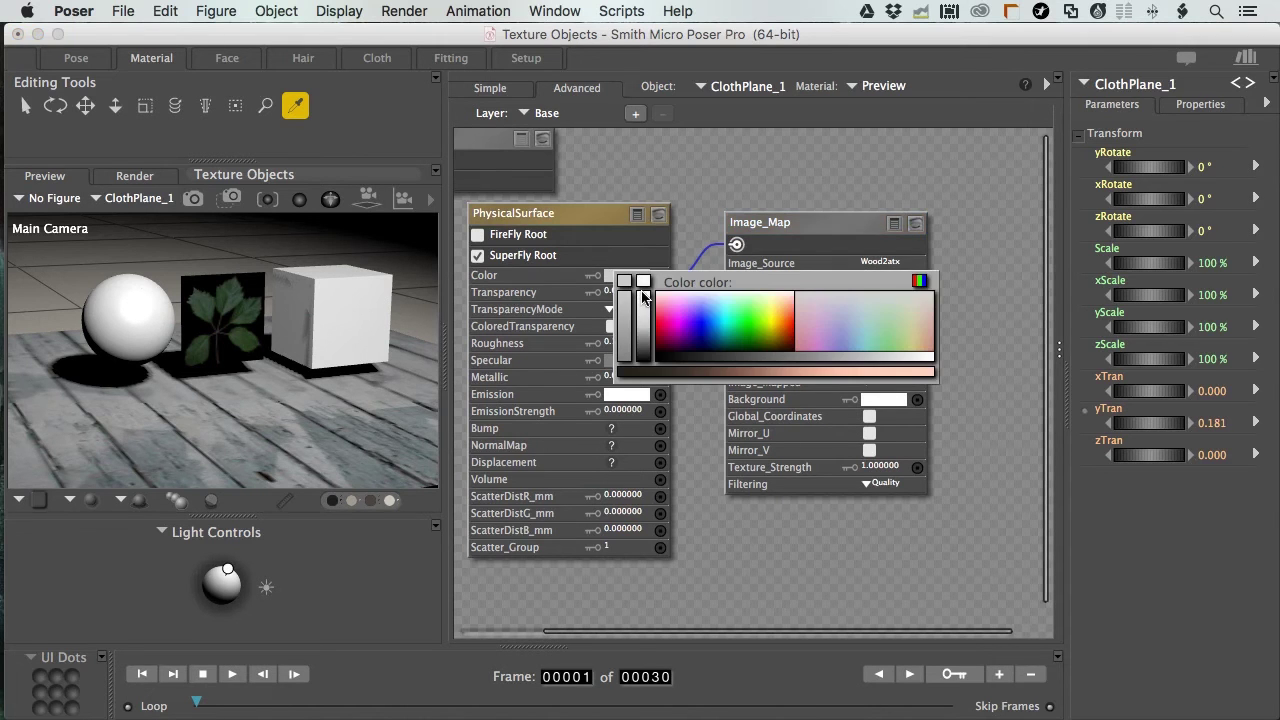
pyautogui.click(400, 432)
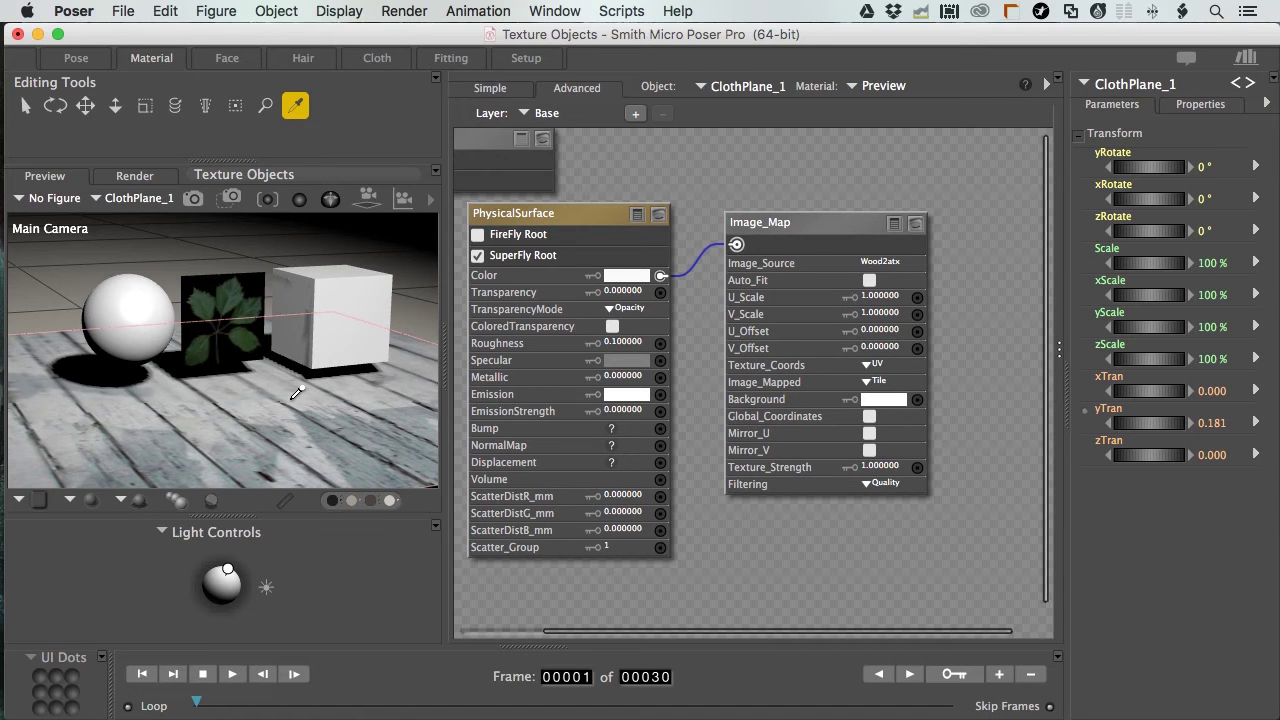
# - Move Light 1 behind the objects and run a SuperFly area render of the ground in front of them
pyautogui.moveTo(230, 560); pyautogui.dragTo(224, 526)
pyautogui.click(231, 199)
pyautogui.moveTo(363, 357); pyautogui.dragTo(123, 474)
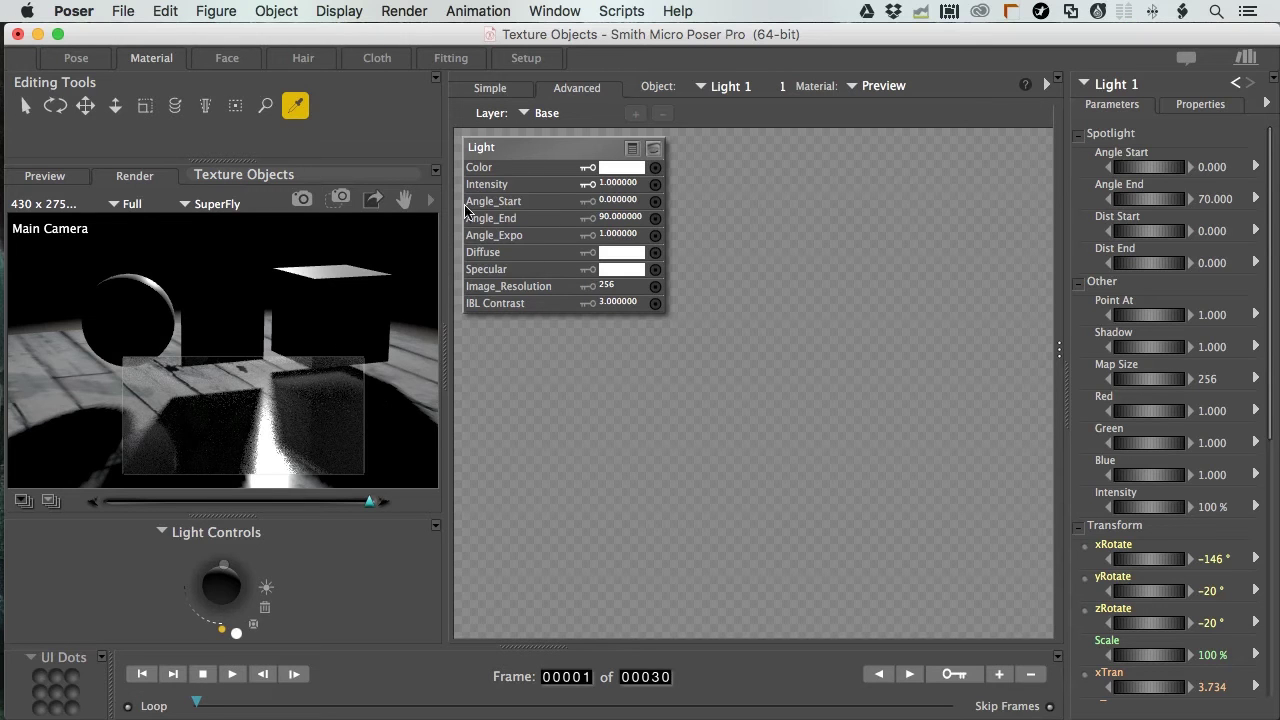
# - Reselect the ground cloth plane, move its Image_Map node up slightly, and rename the node as Texture
pyautogui.click(370, 418)
pyautogui.click(85, 105)
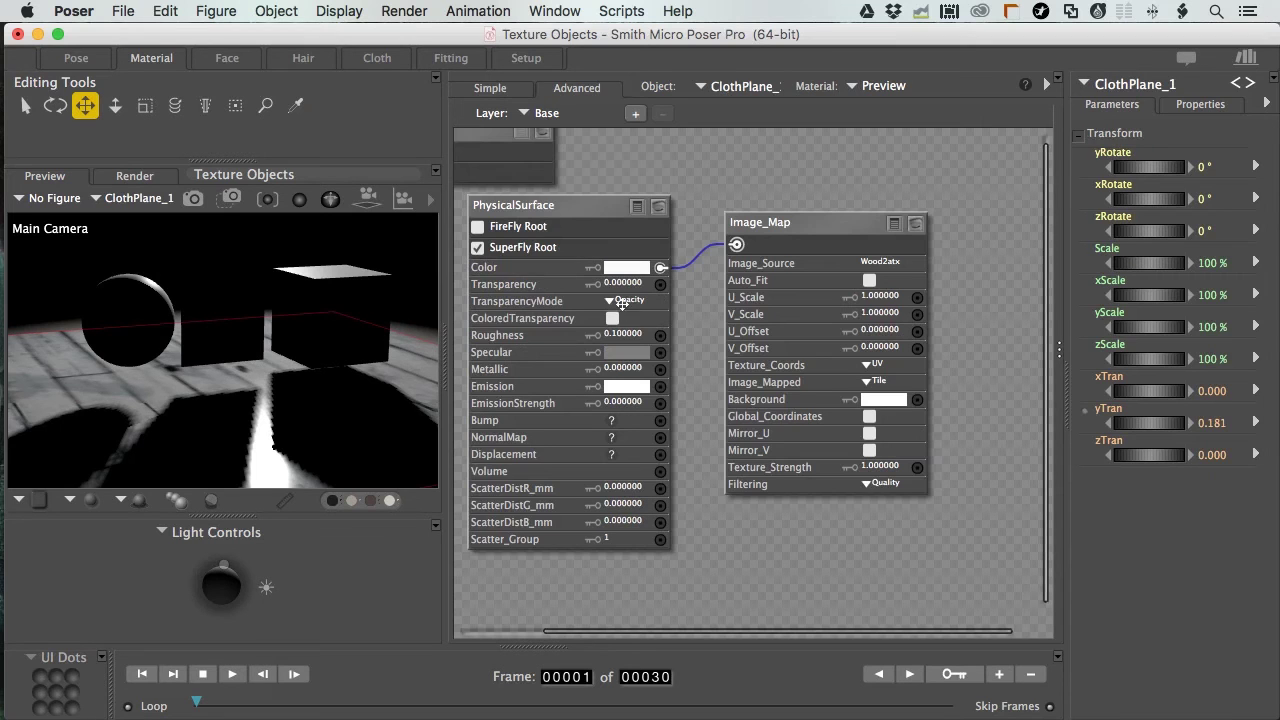
pyautogui.moveTo(799, 226); pyautogui.dragTo(794, 168)
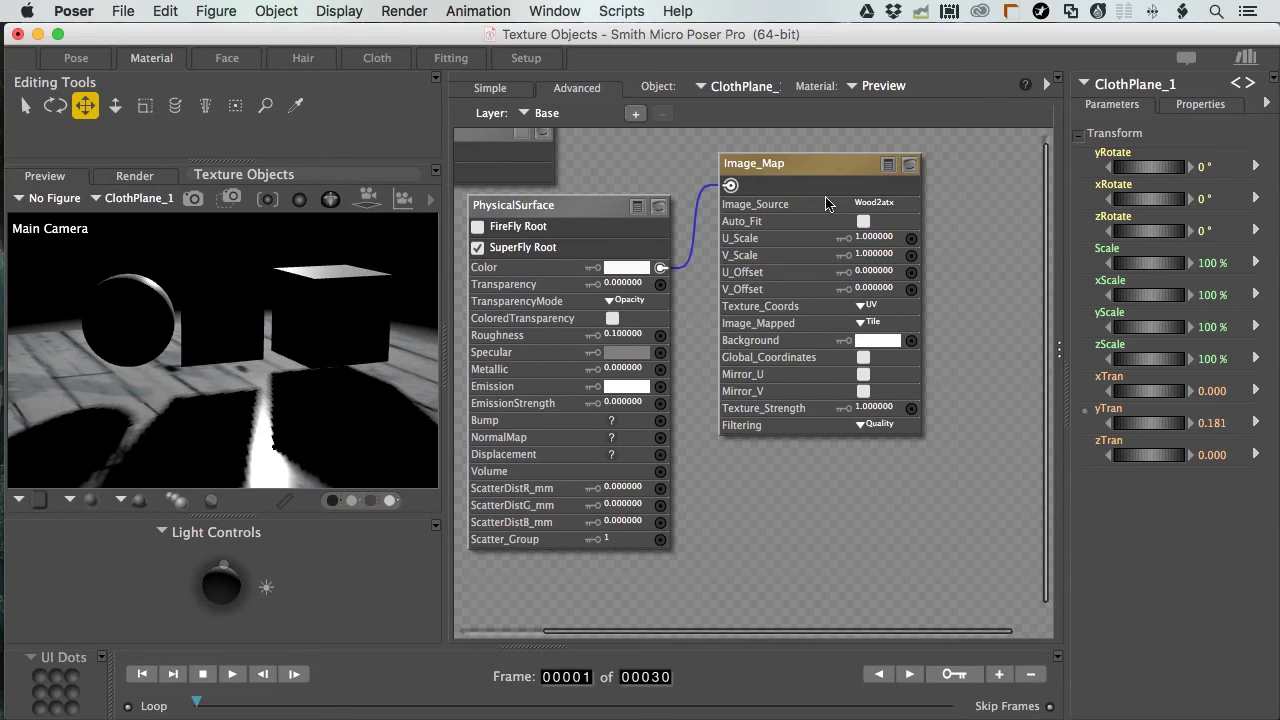
pyautogui.doubleClick(768, 166)
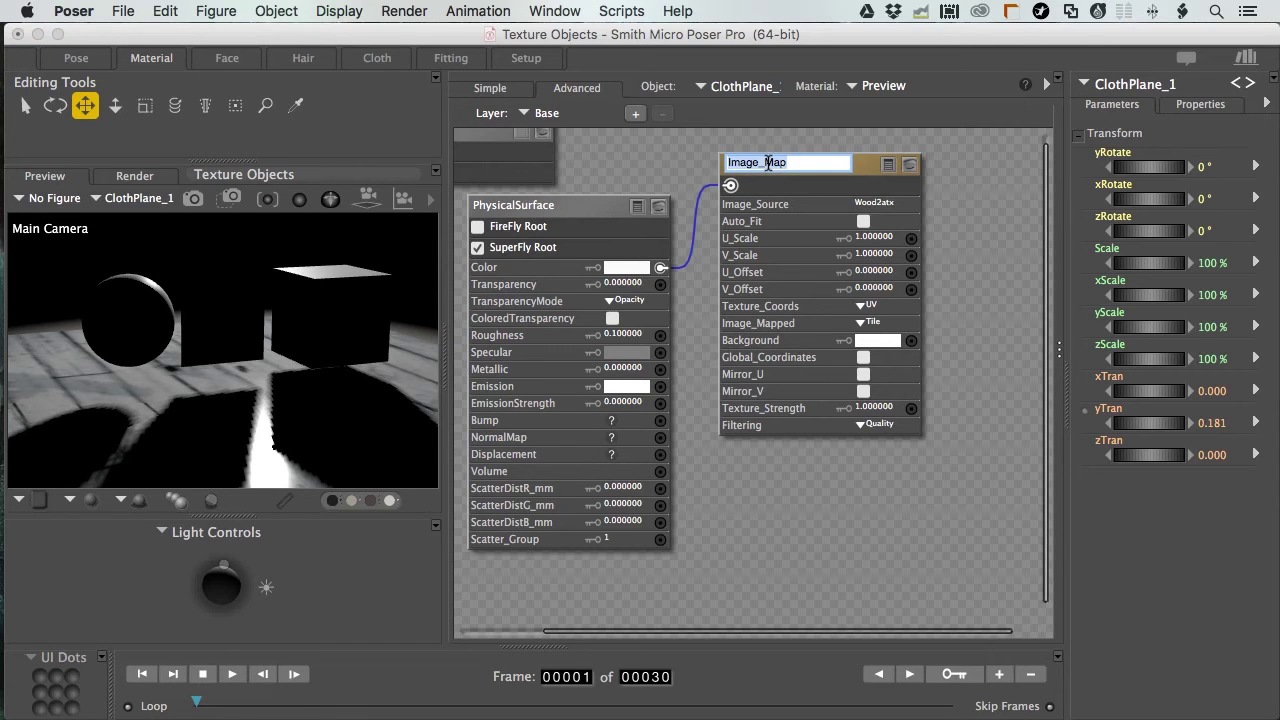
pyautogui.write('Texture')
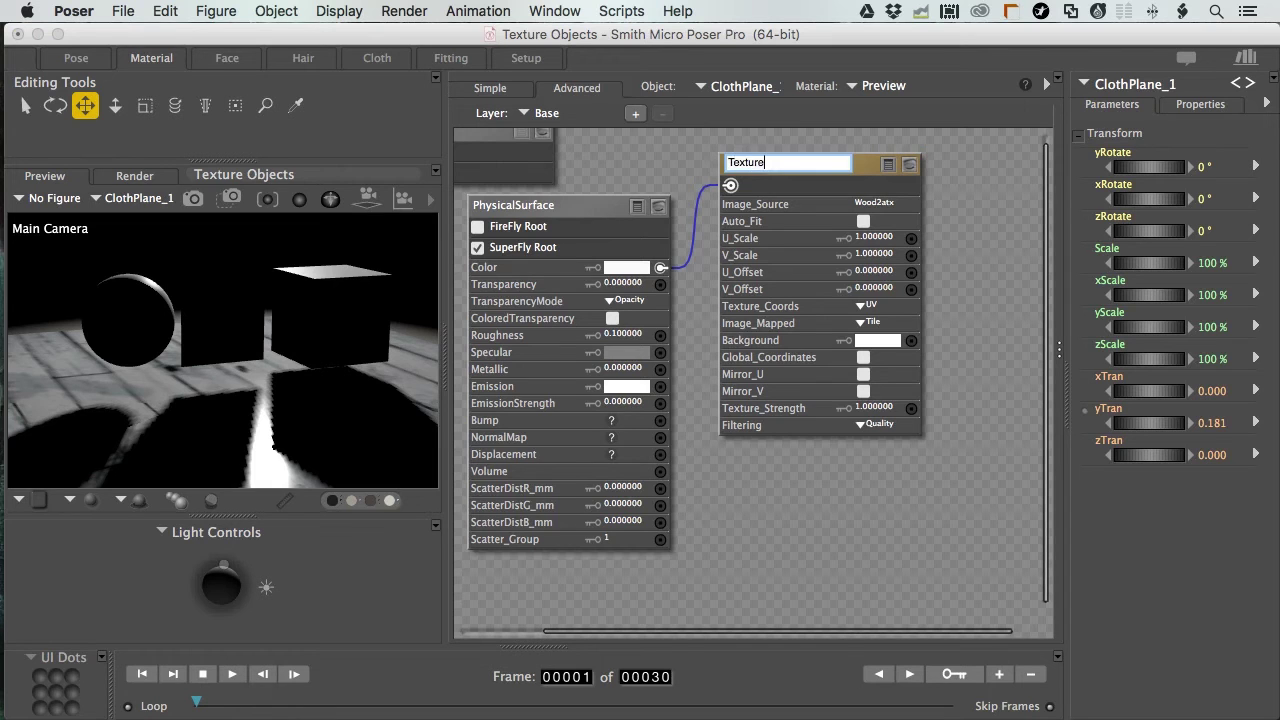
pyautogui.press('Return')
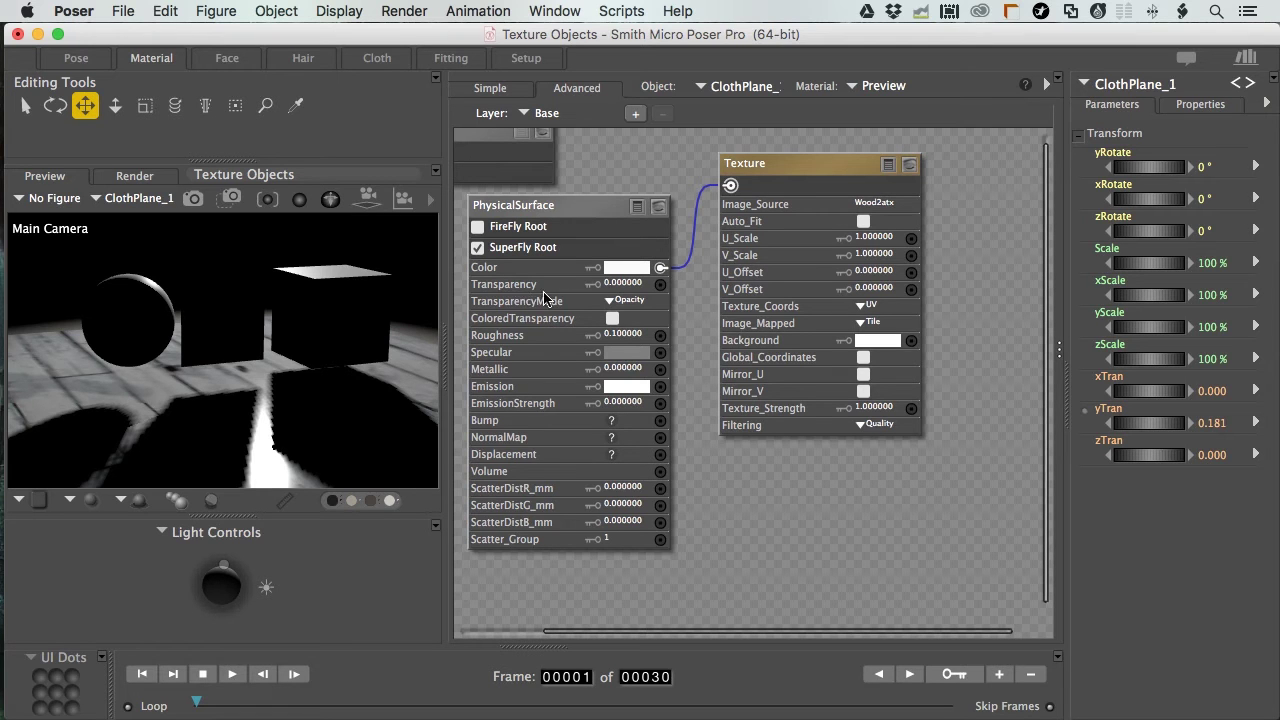
# - Check the TransparencyMode options of the PhysicalSurface node, leaving Opacity selected
pyautogui.click(612, 302)
pyautogui.press('Down')
pyautogui.click(620, 302)
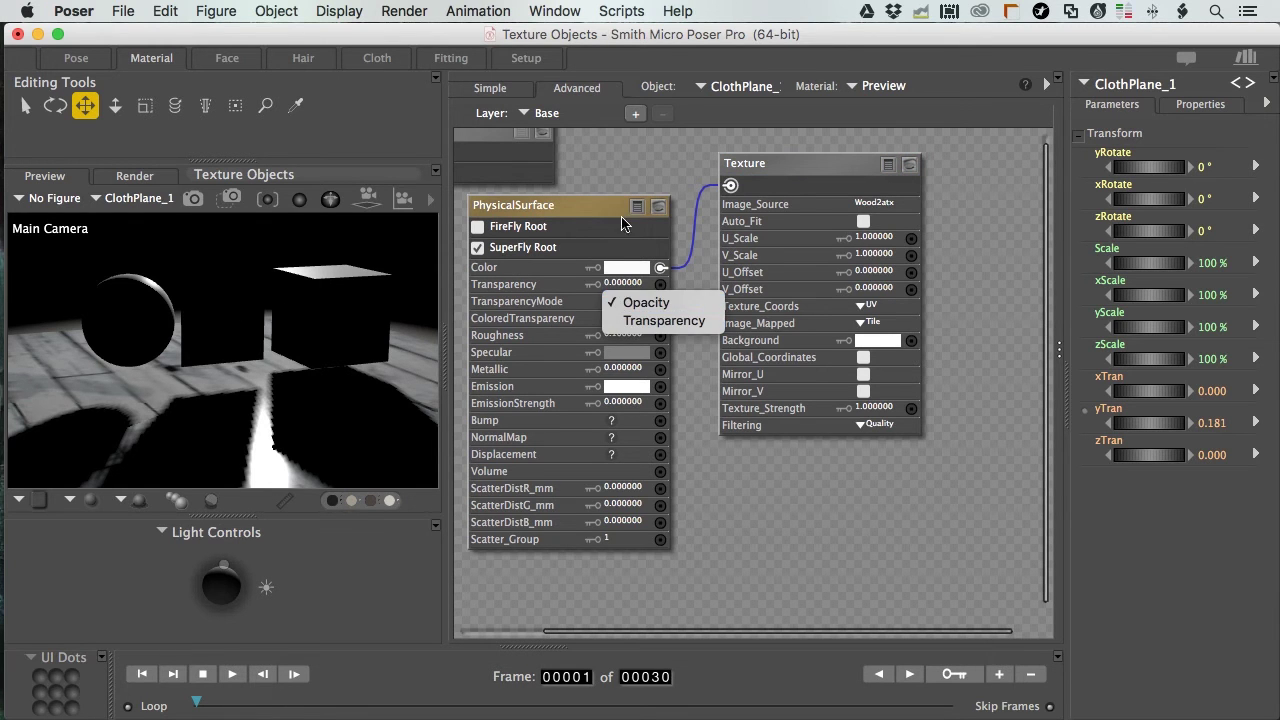
pyautogui.click(616, 298)
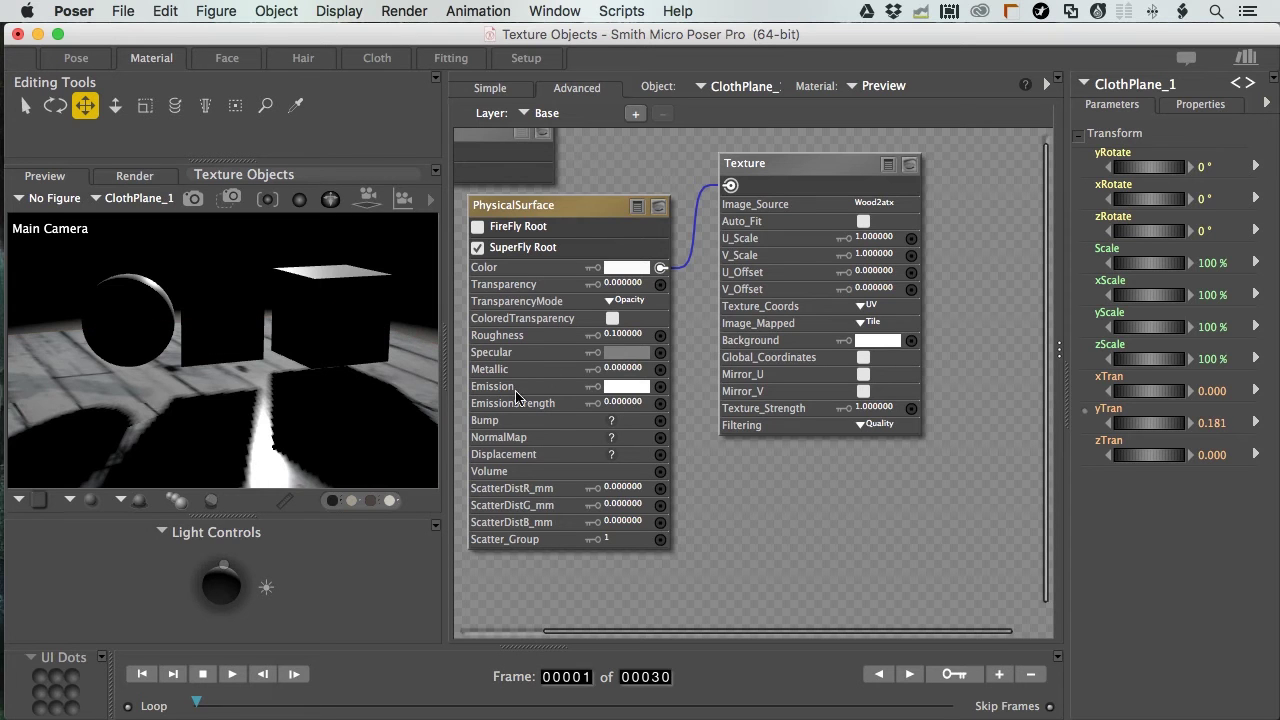
# - Set the PhysicalSurface Roughness to 1 and area-render the ground around the bright gap between the shadows
pyautogui.click(614, 337)
pyautogui.write('1')
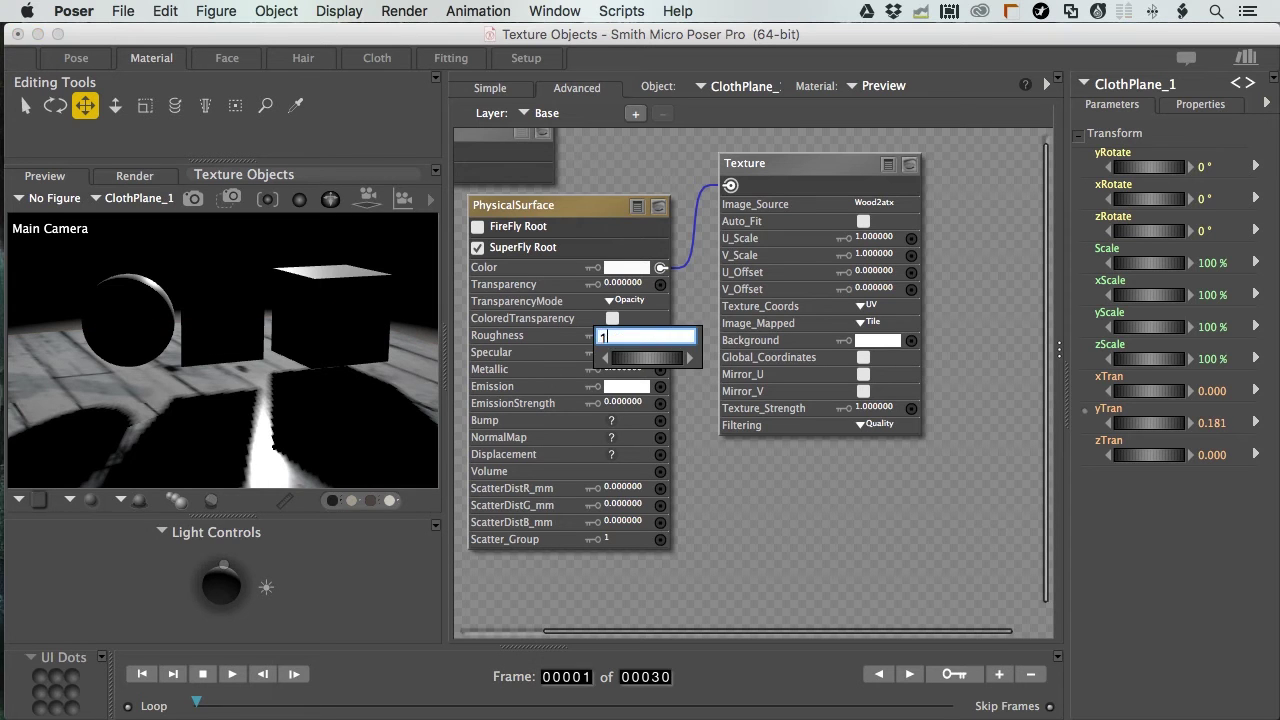
pyautogui.press('Return')
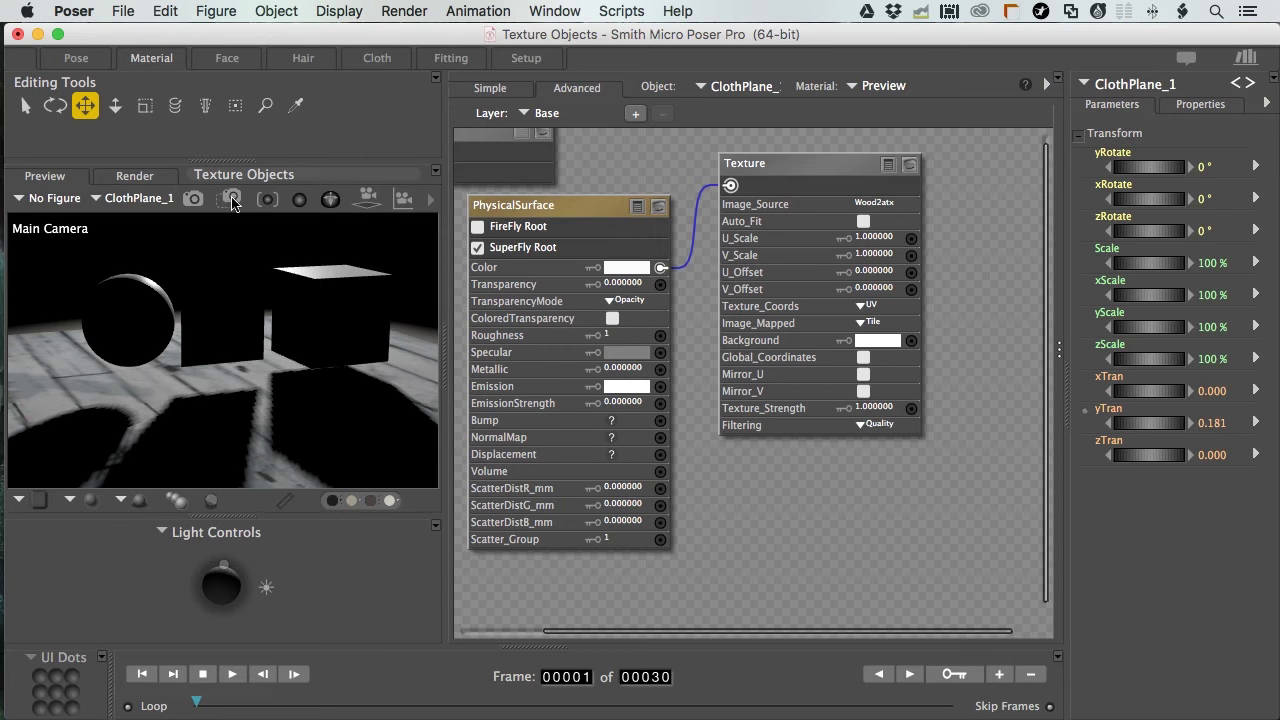
pyautogui.click(231, 198)
pyautogui.moveTo(340, 358)
pyautogui.mouseDown()
pyautogui.moveTo(244, 460)
pyautogui.moveTo(200, 474)
pyautogui.mouseUp()
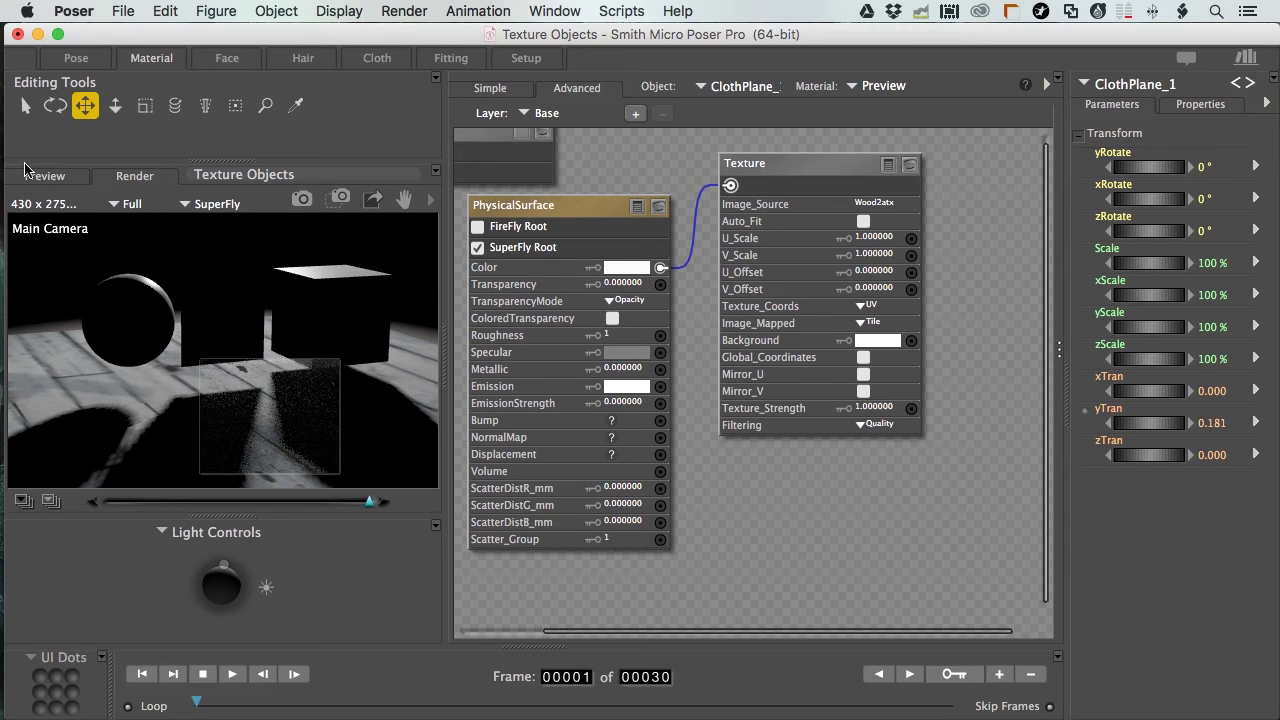
# - Return to the preview, move Light 1 above the objects, and reselect the ground cloth plane
pyautogui.click(270, 425)
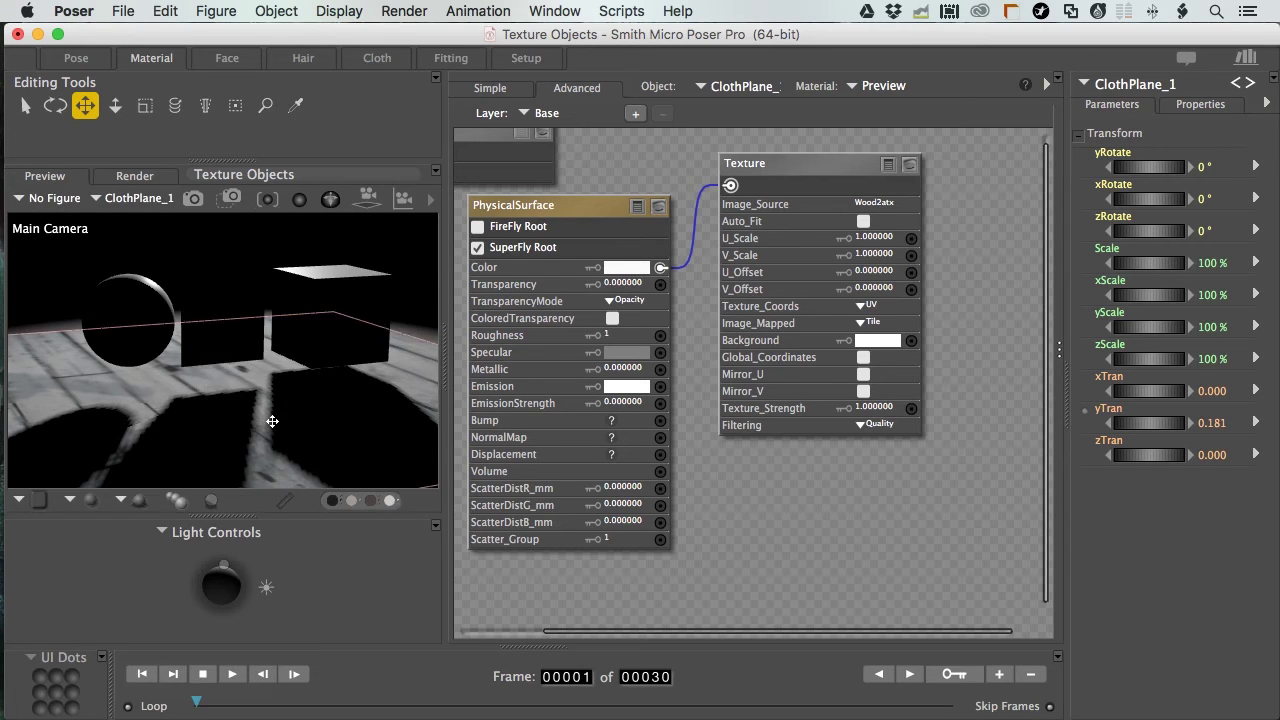
pyautogui.scroll(-5, 272, 421)
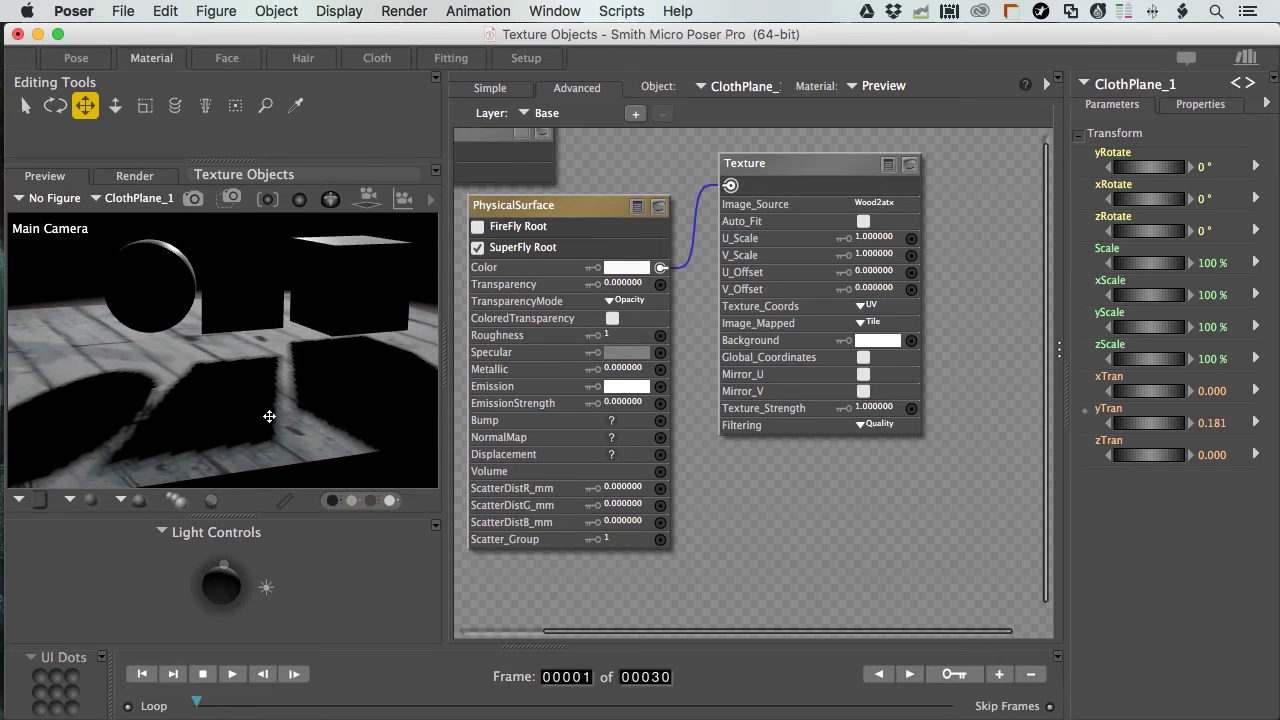
pyautogui.click(224, 579)
pyautogui.moveTo(224, 579); pyautogui.dragTo(222, 555)
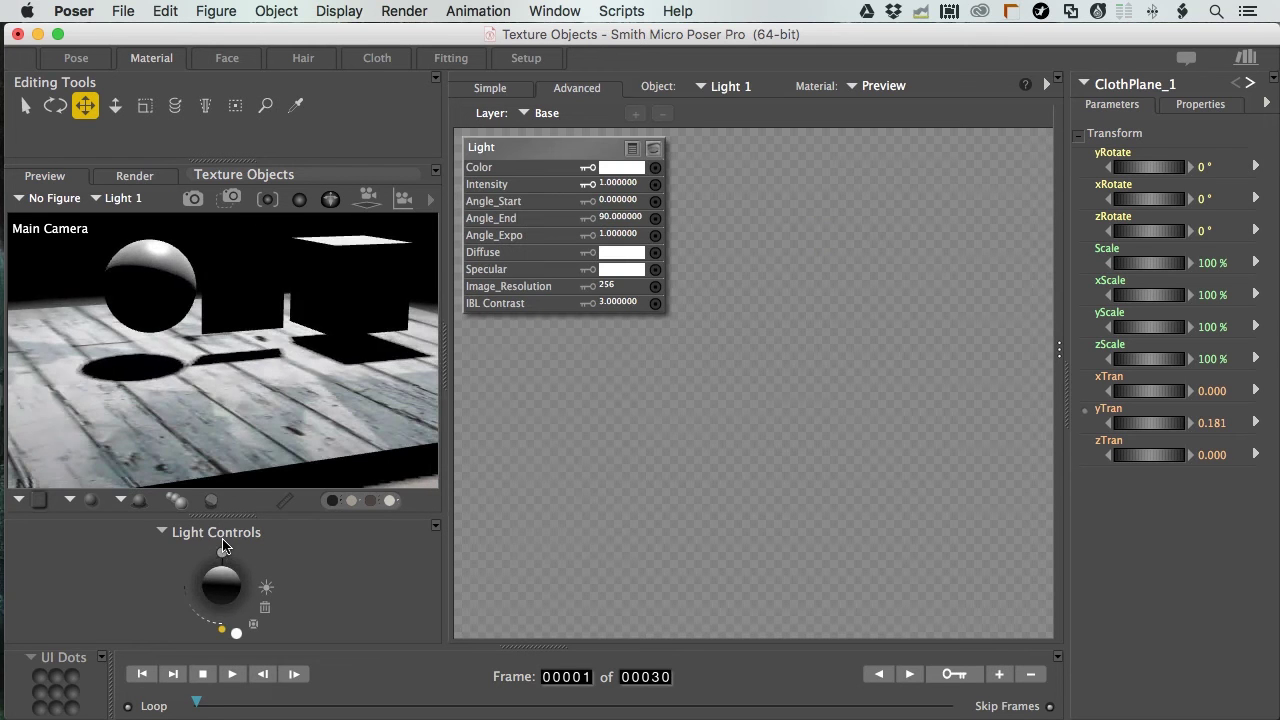
pyautogui.click(258, 432)
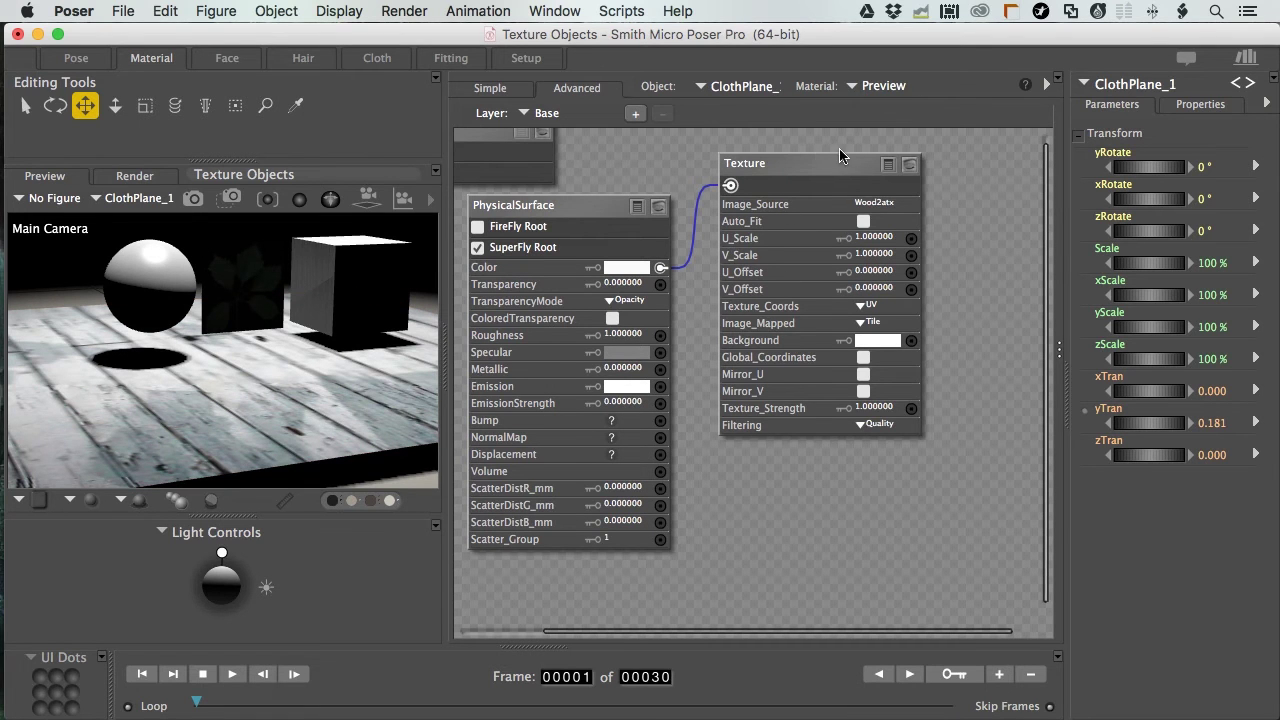
# - Collapse the Texture node at the top of the workspace and place a duplicate of it below
pyautogui.moveTo(822, 160); pyautogui.dragTo(828, 145)
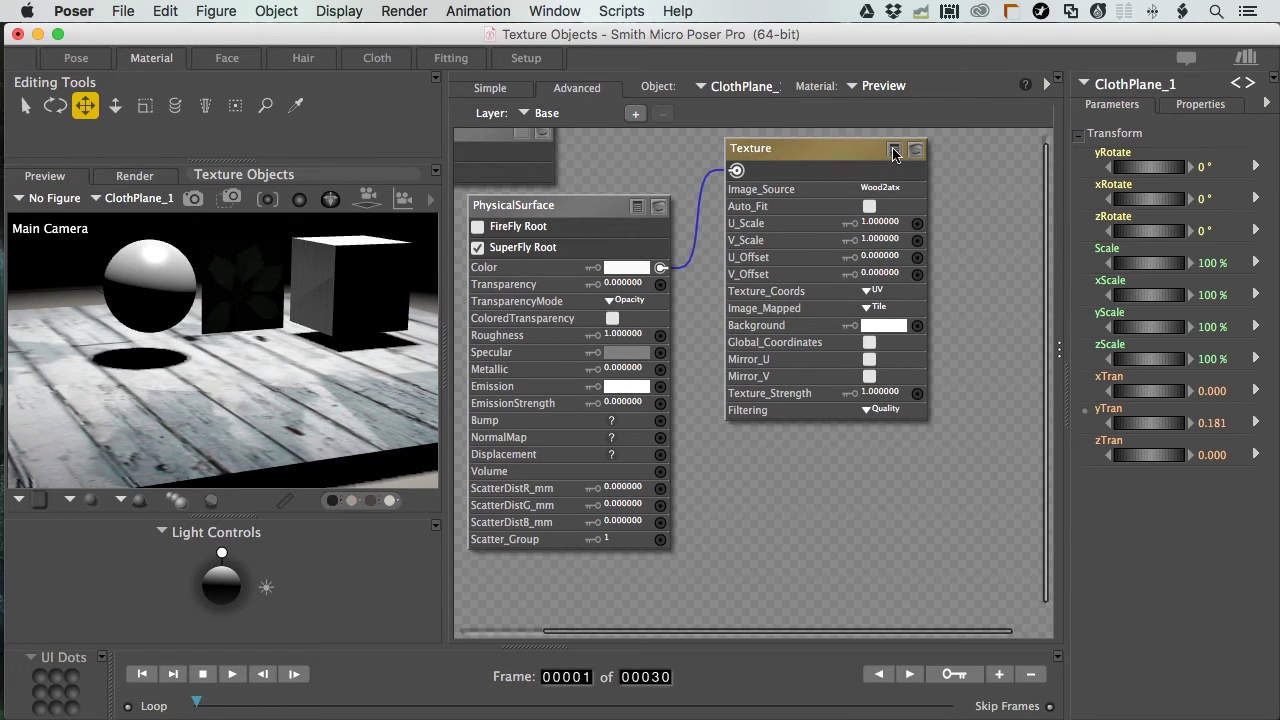
pyautogui.doubleClick(846, 147)
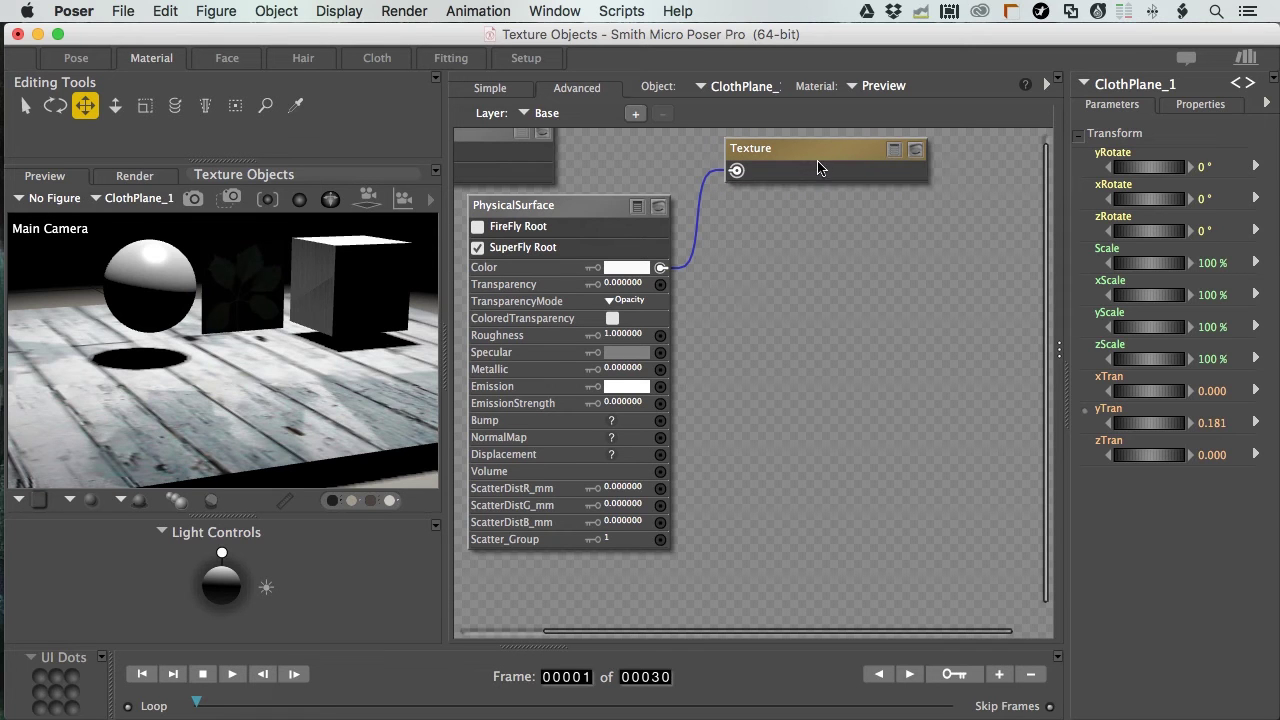
pyautogui.press('super+c')
pyautogui.press('super+v')
pyautogui.moveTo(763, 164); pyautogui.dragTo(776, 253)
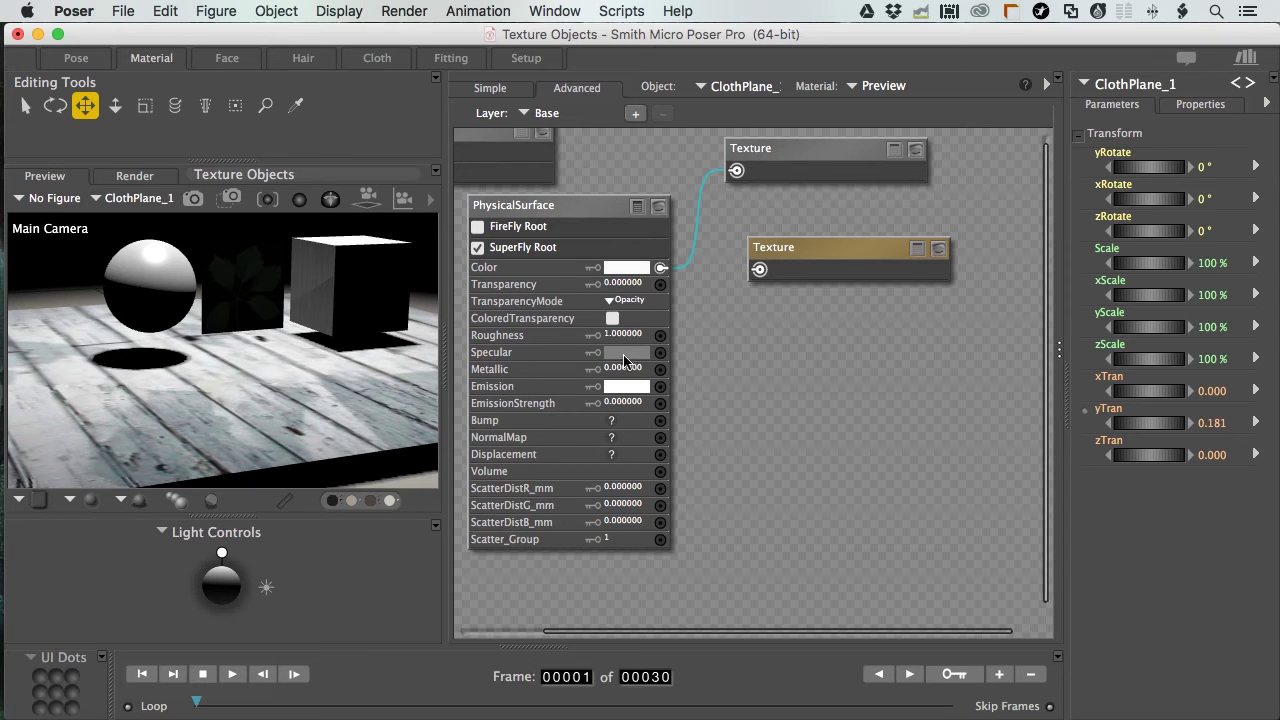
# - Expand the duplicated Texture node and set its image source to Wood2atx_SPEC.png
pyautogui.click(917, 251)
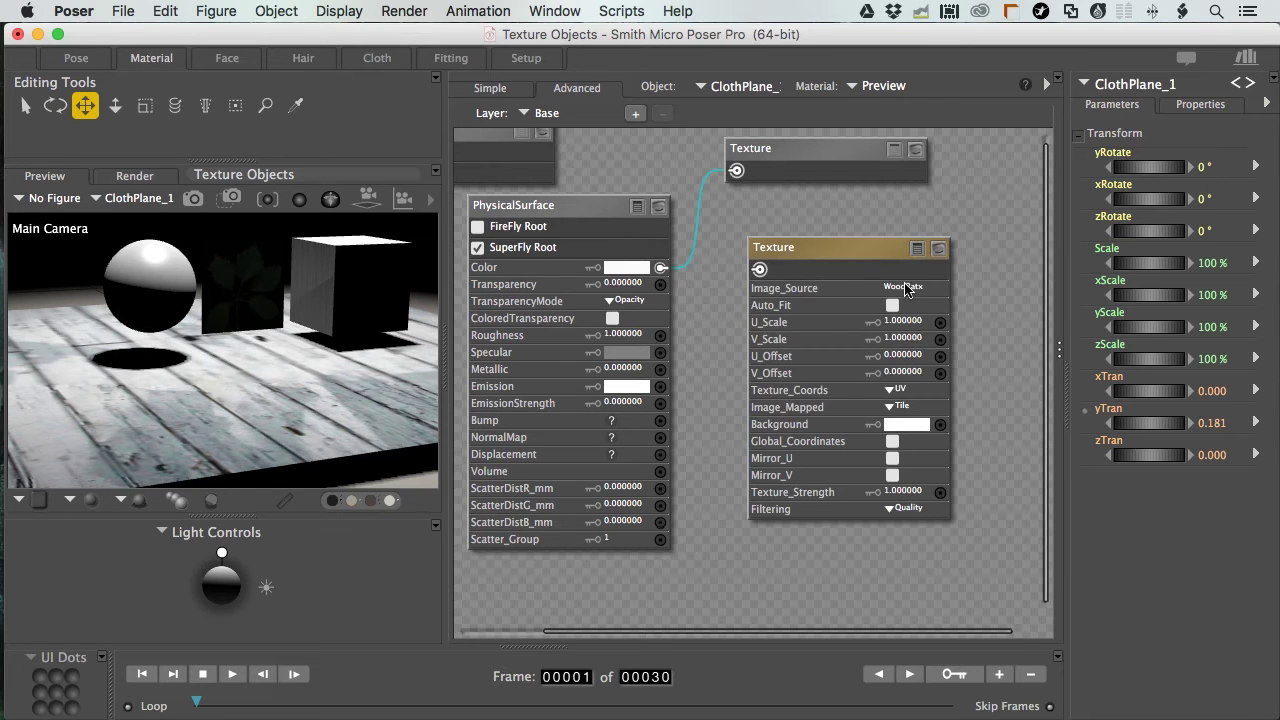
pyautogui.click(907, 289)
pyautogui.click(914, 300)
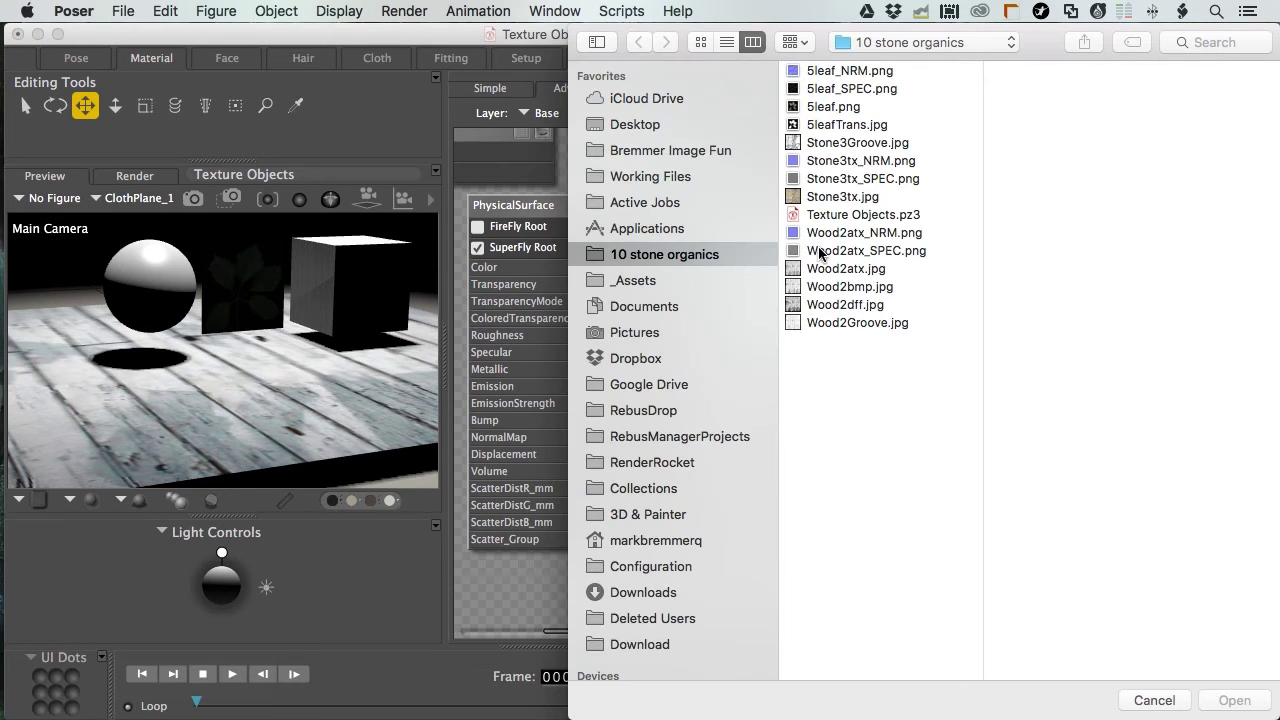
pyautogui.click(870, 251)
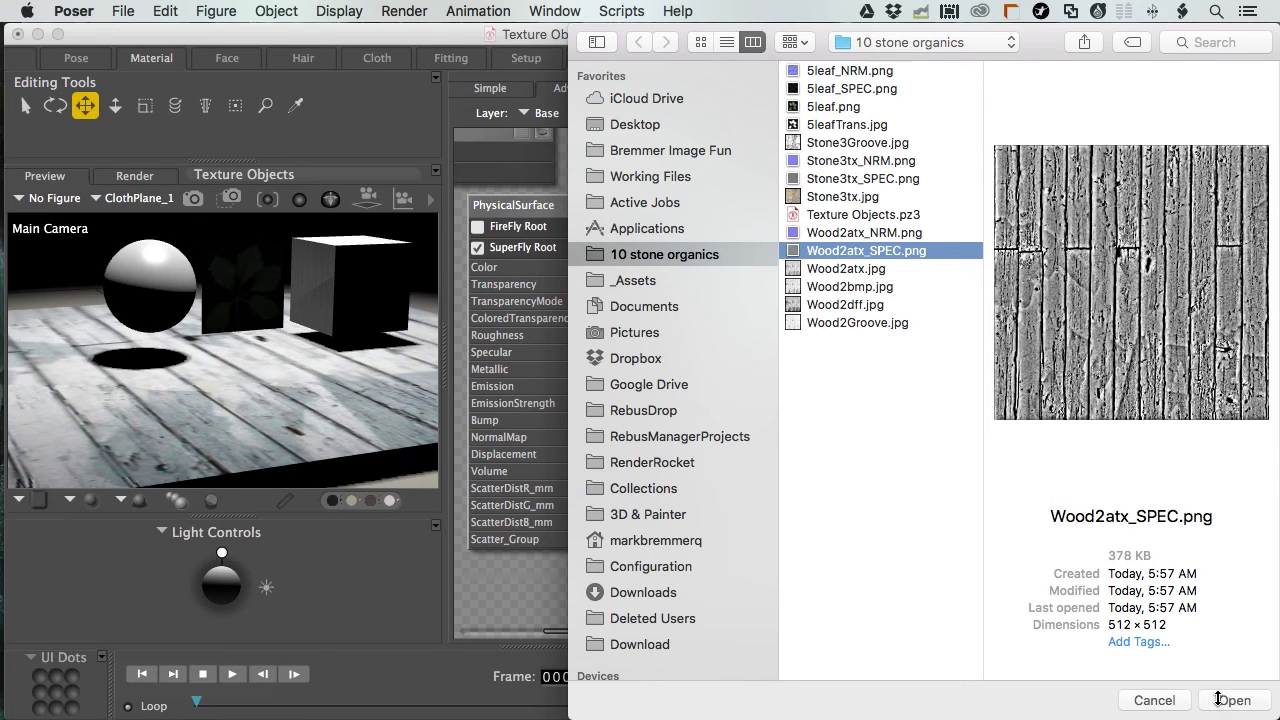
pyautogui.press('Return')
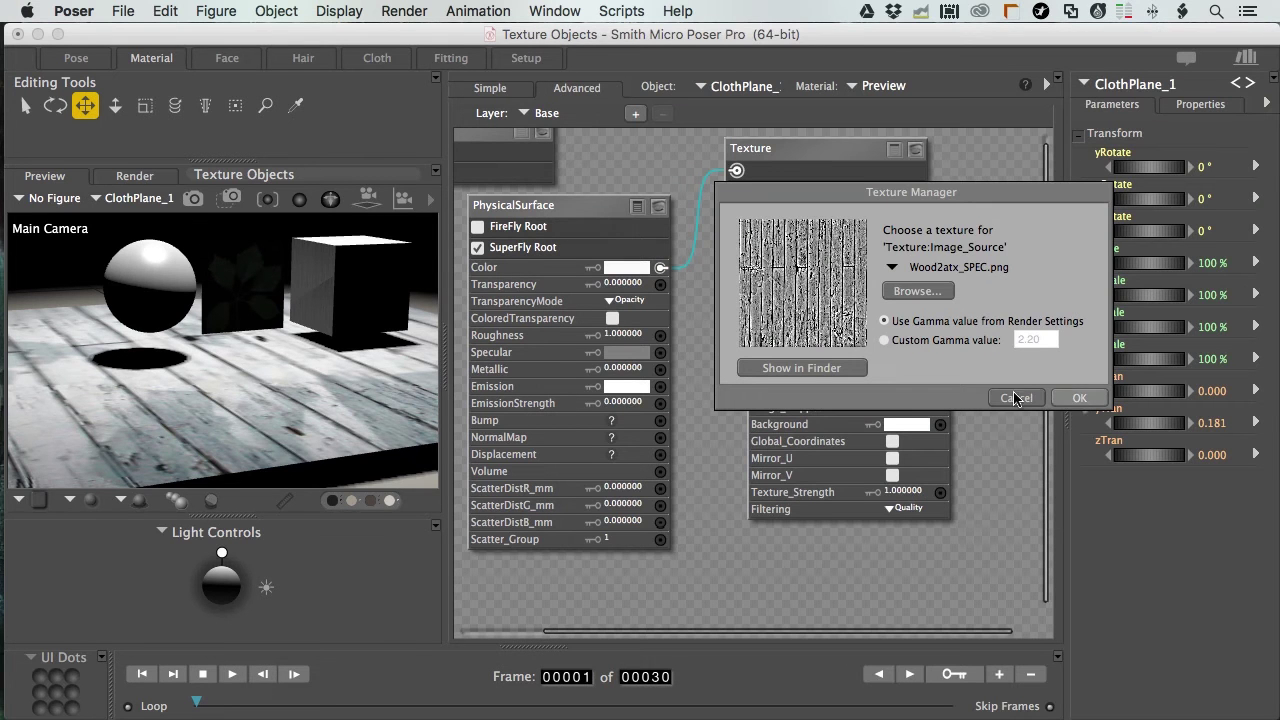
pyautogui.press('Return')
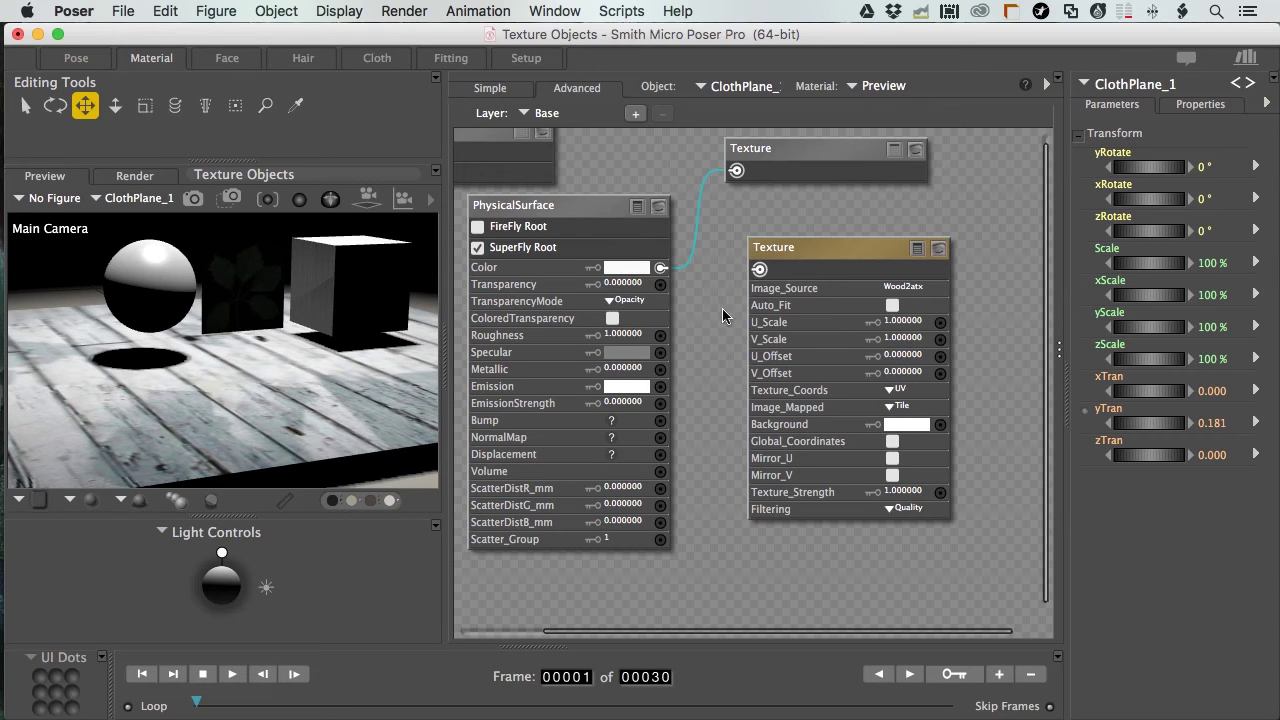
# - Connect the duplicated Texture node to the PhysicalSurface Specular channel and lighten the Specular color to light gray
pyautogui.moveTo(760, 269); pyautogui.dragTo(660, 352)
pyautogui.moveTo(840, 247); pyautogui.dragTo(825, 120)
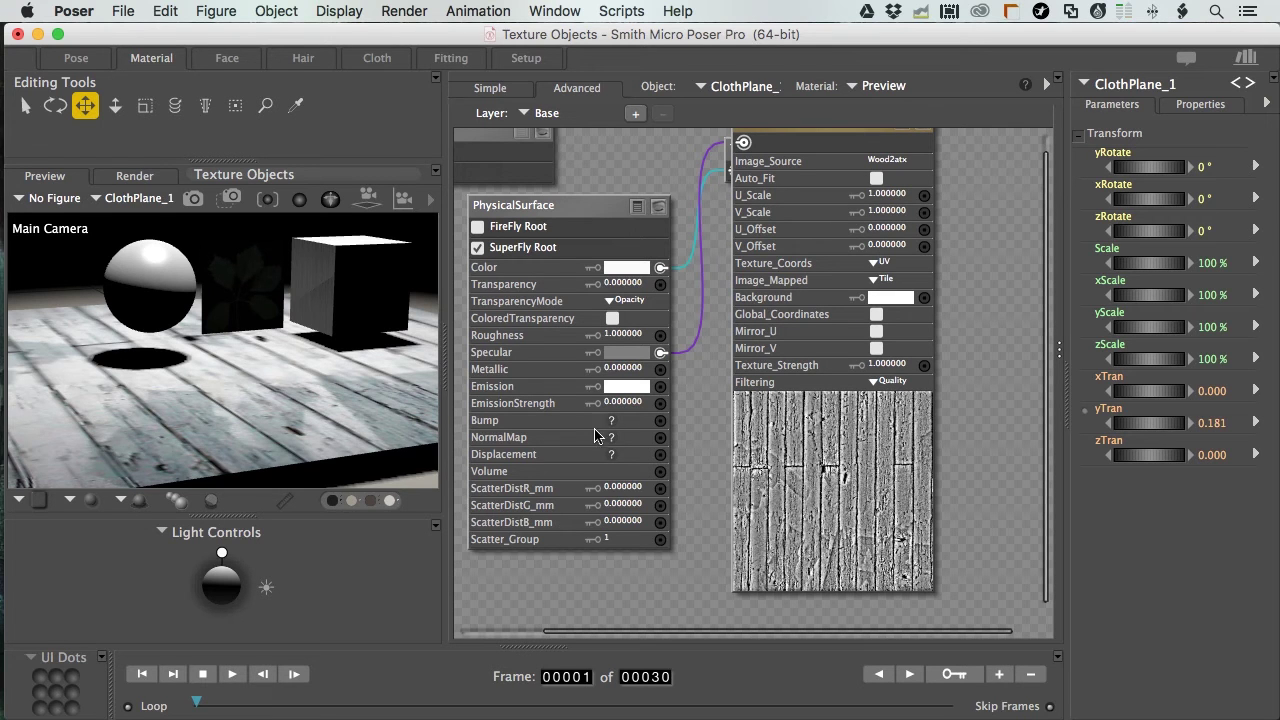
pyautogui.click(630, 358)
pyautogui.click(634, 360)
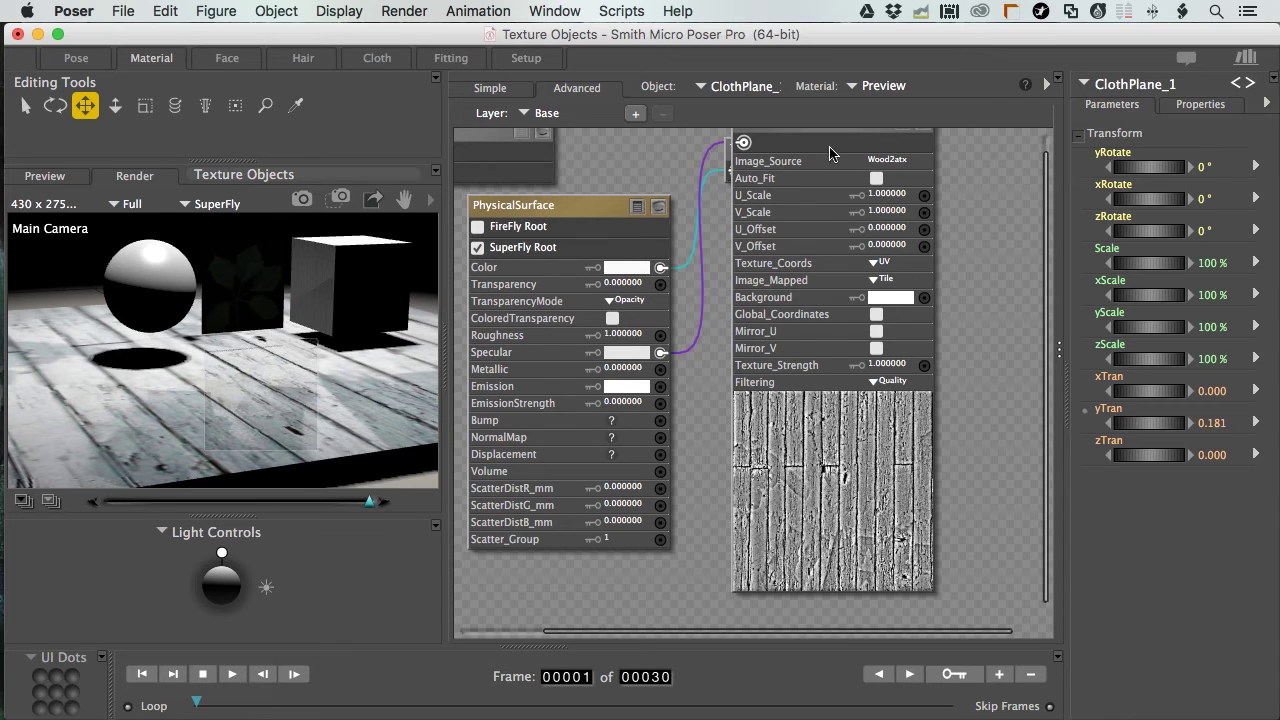
# - Hide the specular texture's image preview, move its node below the first Texture node, and connect it to Roughness as well
pyautogui.scroll(1, 928, 160)
pyautogui.click(922, 139)
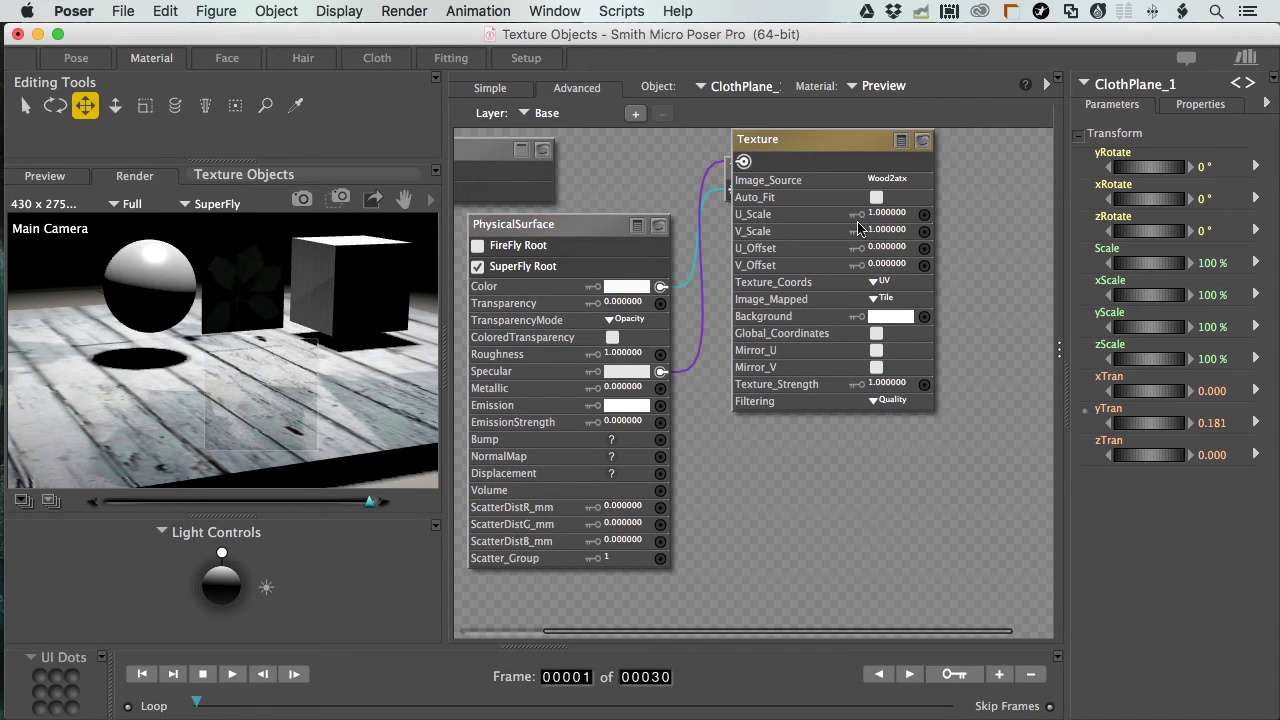
pyautogui.moveTo(846, 266); pyautogui.dragTo(903, 377)
pyautogui.moveTo(680, 371); pyautogui.dragTo(662, 361)
pyautogui.moveTo(661, 358); pyautogui.dragTo(662, 356)
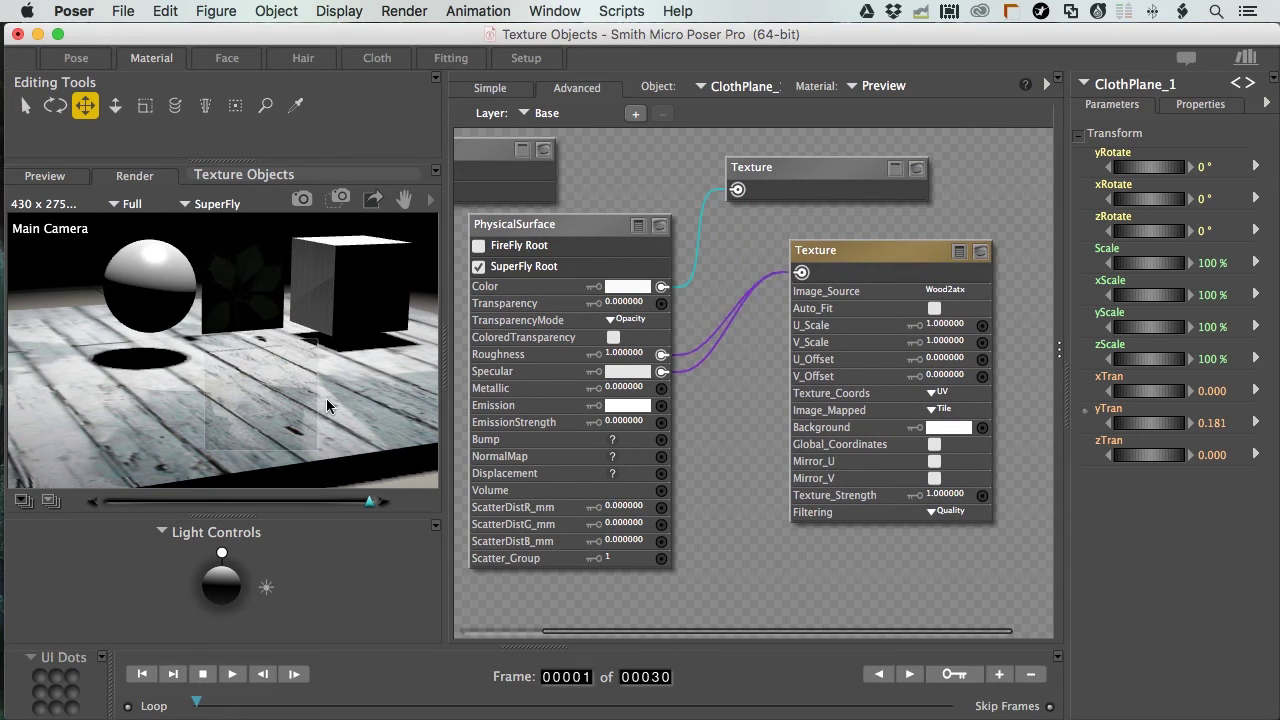
# - Set the PhysicalSurface Roughness to 0.5, area-rendering part of the wood floor before and after the change
pyautogui.click(341, 198)
pyautogui.moveTo(252, 452); pyautogui.dragTo(250, 452)
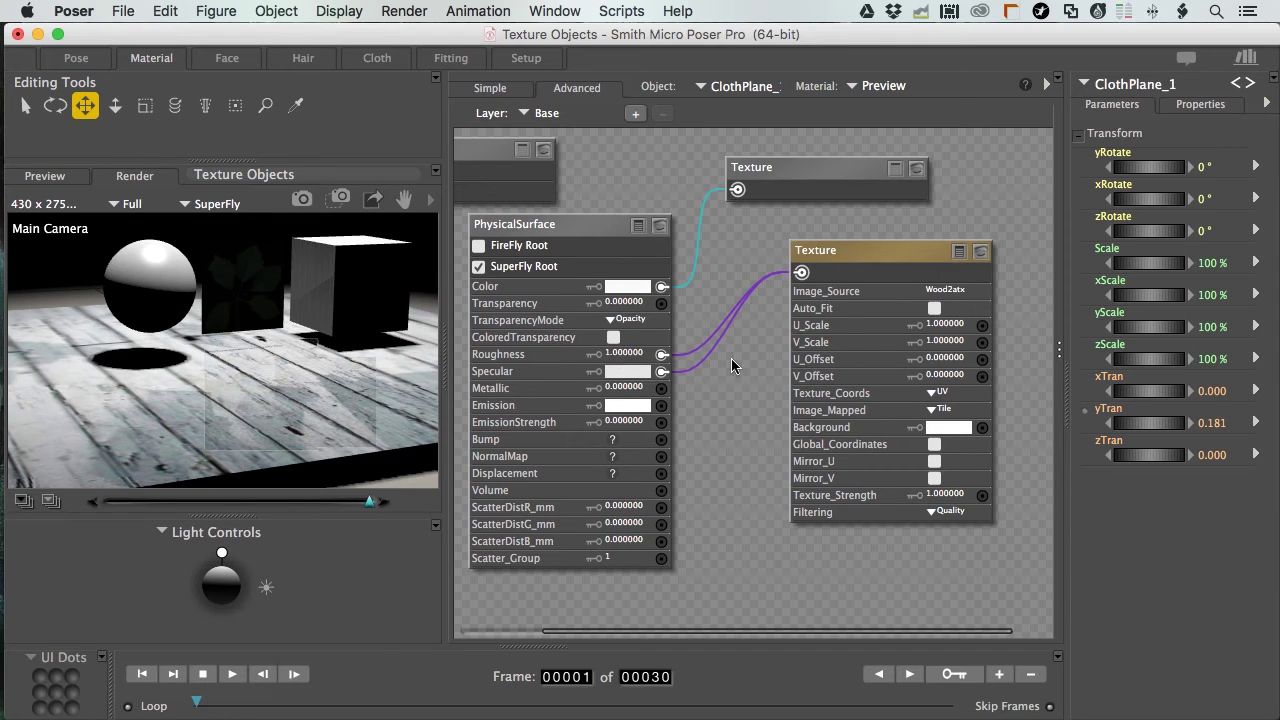
pyautogui.write('.5')
pyautogui.press('Return')
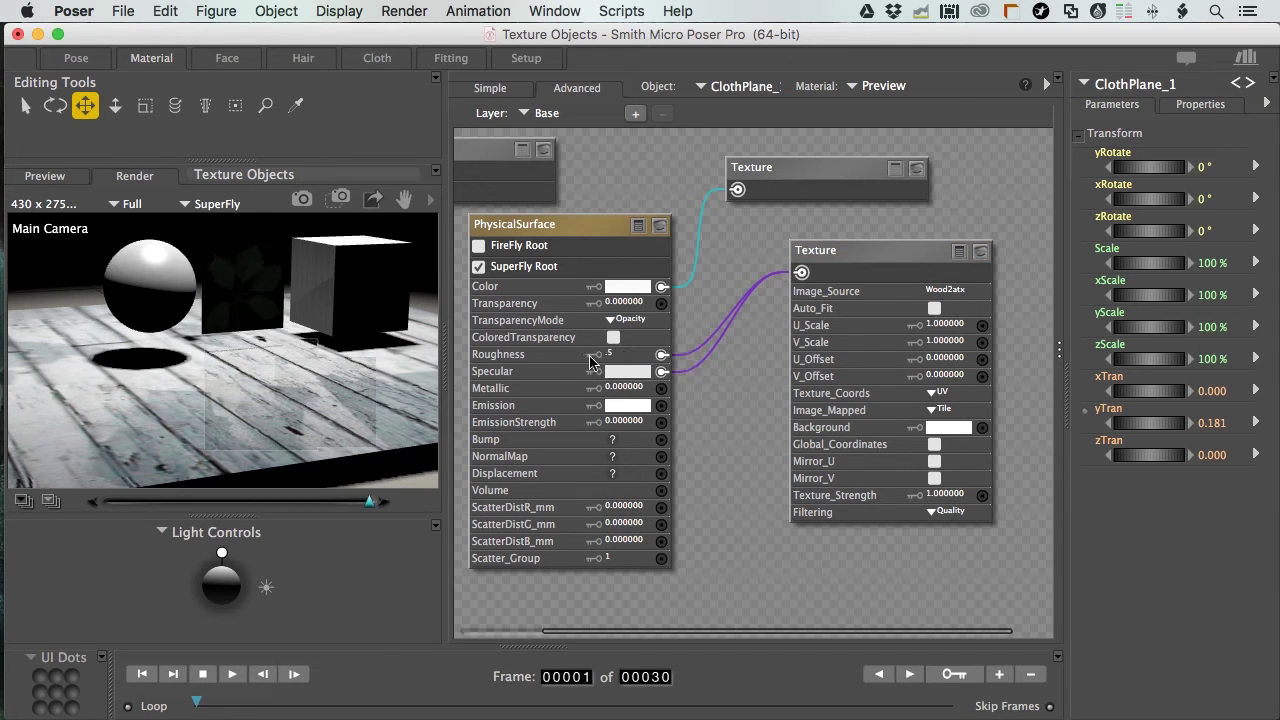
pyautogui.click(334, 196)
pyautogui.moveTo(365, 271); pyautogui.dragTo(194, 447)
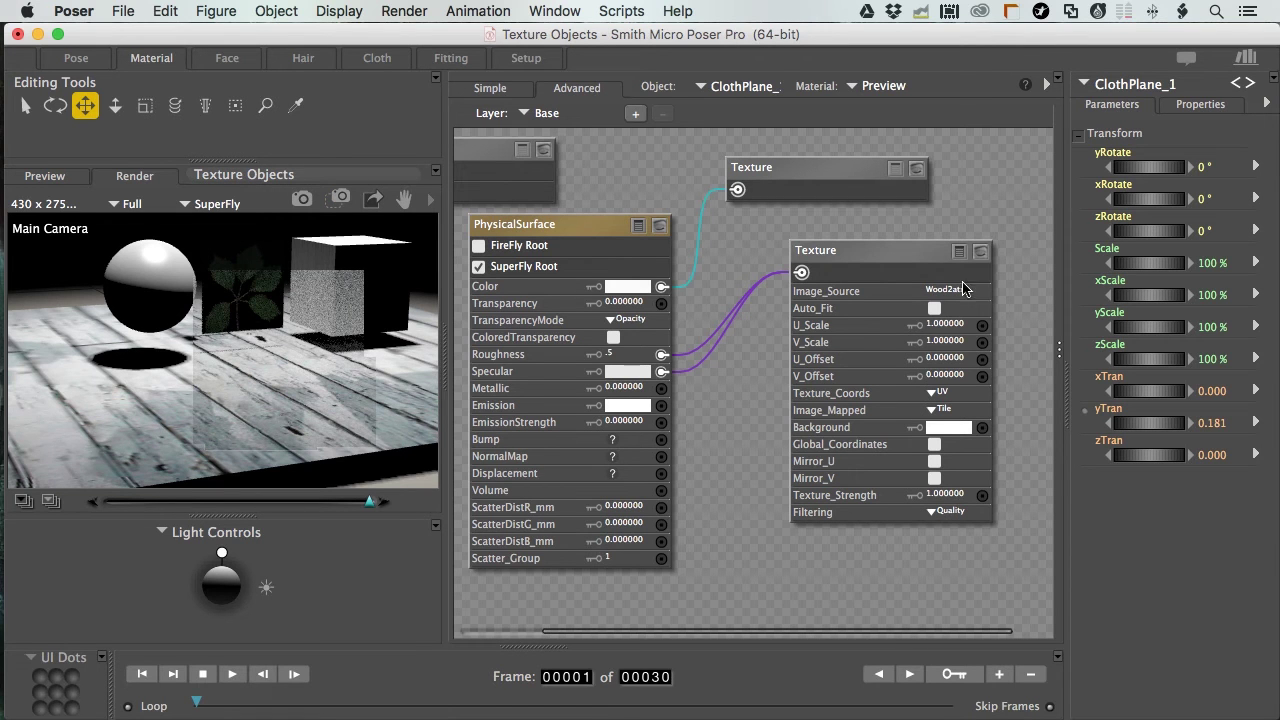
# - Collapse the specular Texture node and create a duplicate of it
pyautogui.doubleClick(897, 257)
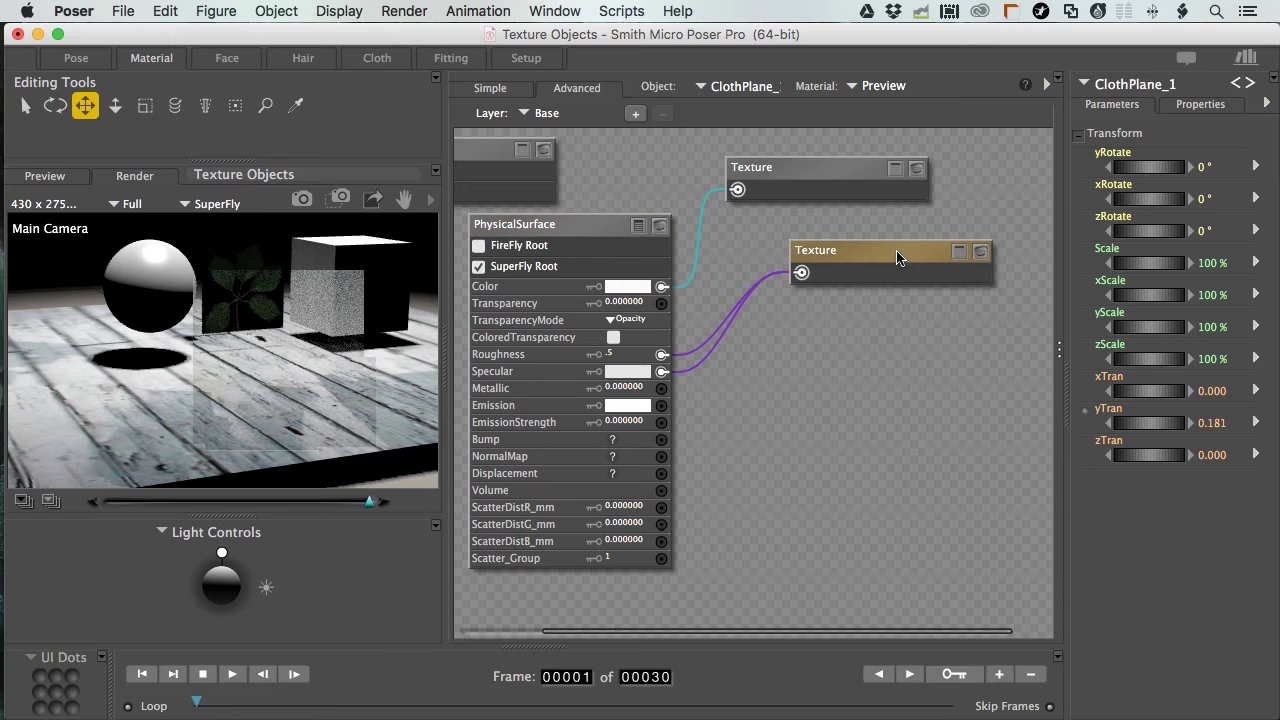
pyautogui.press('super+c')
pyautogui.press('super+v')
# - Rename the original specular Texture node "Spec and Rough" and move the duplicate directly beneath it
pyautogui.click(812, 258)
pyautogui.doubleClick(812, 255)
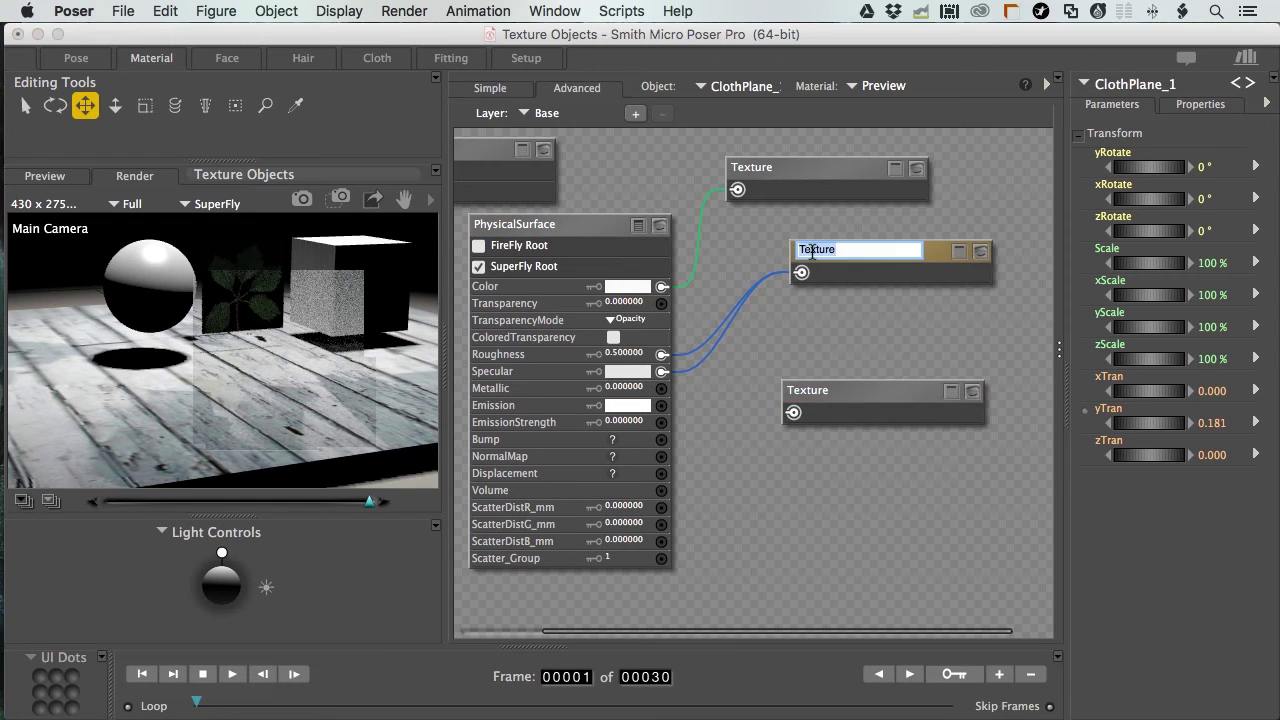
pyautogui.write('S')
pyautogui.press('Return')
pyautogui.moveTo(832, 396); pyautogui.dragTo(829, 335)
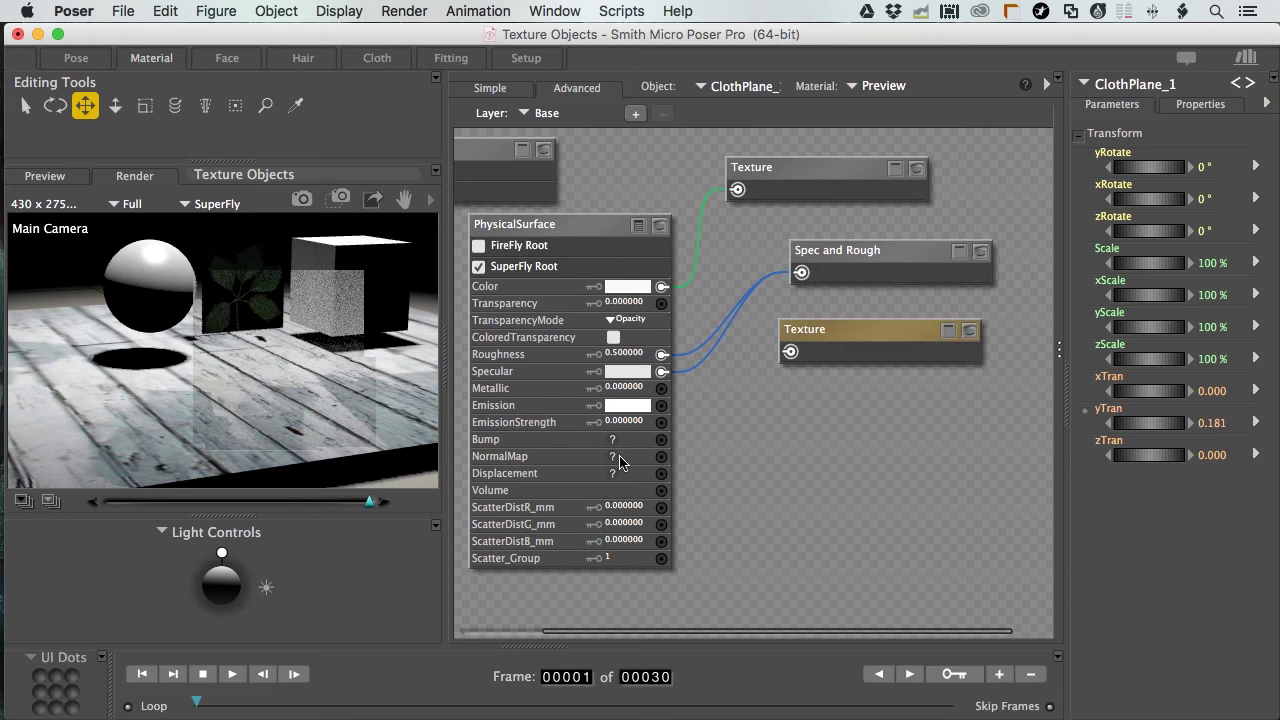
# - Set the duplicated Texture node's image source to Wood2atx_NRM.png and connect it to the PhysicalSurface NormalMap channel
pyautogui.click(948, 330)
pyautogui.click(932, 376)
pyautogui.click(948, 372)
pyautogui.click(816, 240)
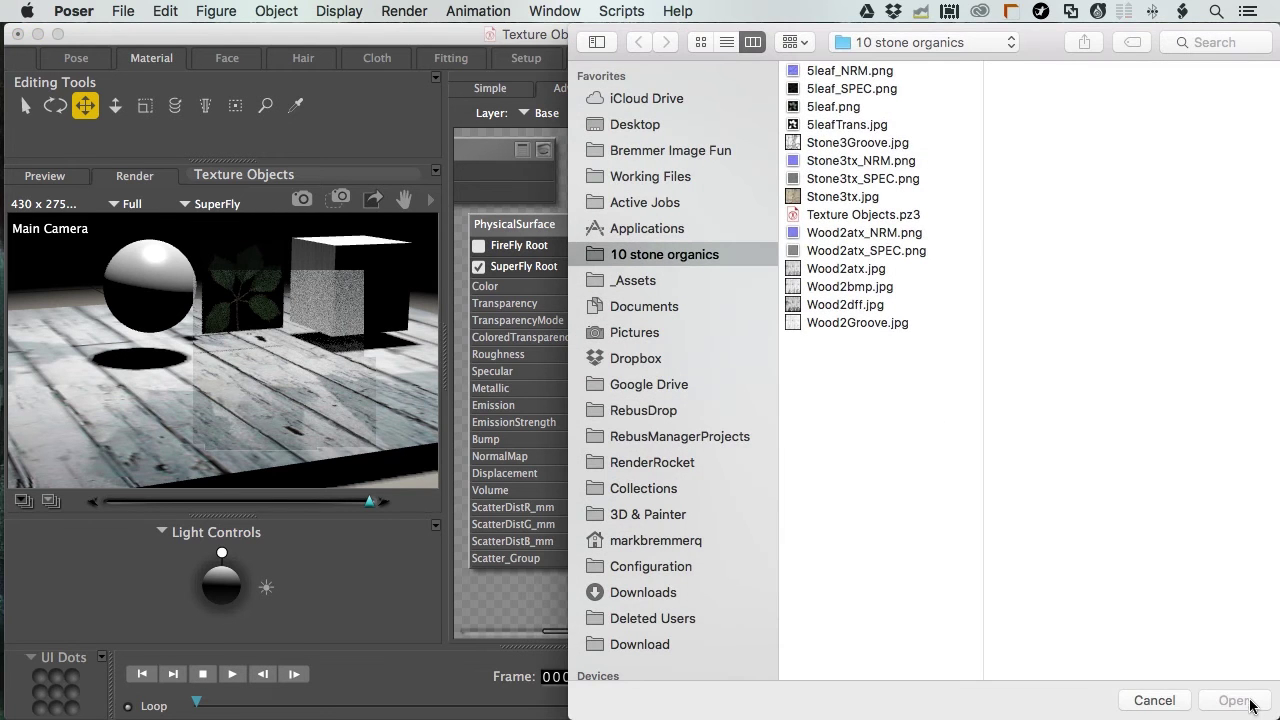
pyautogui.press('Return')
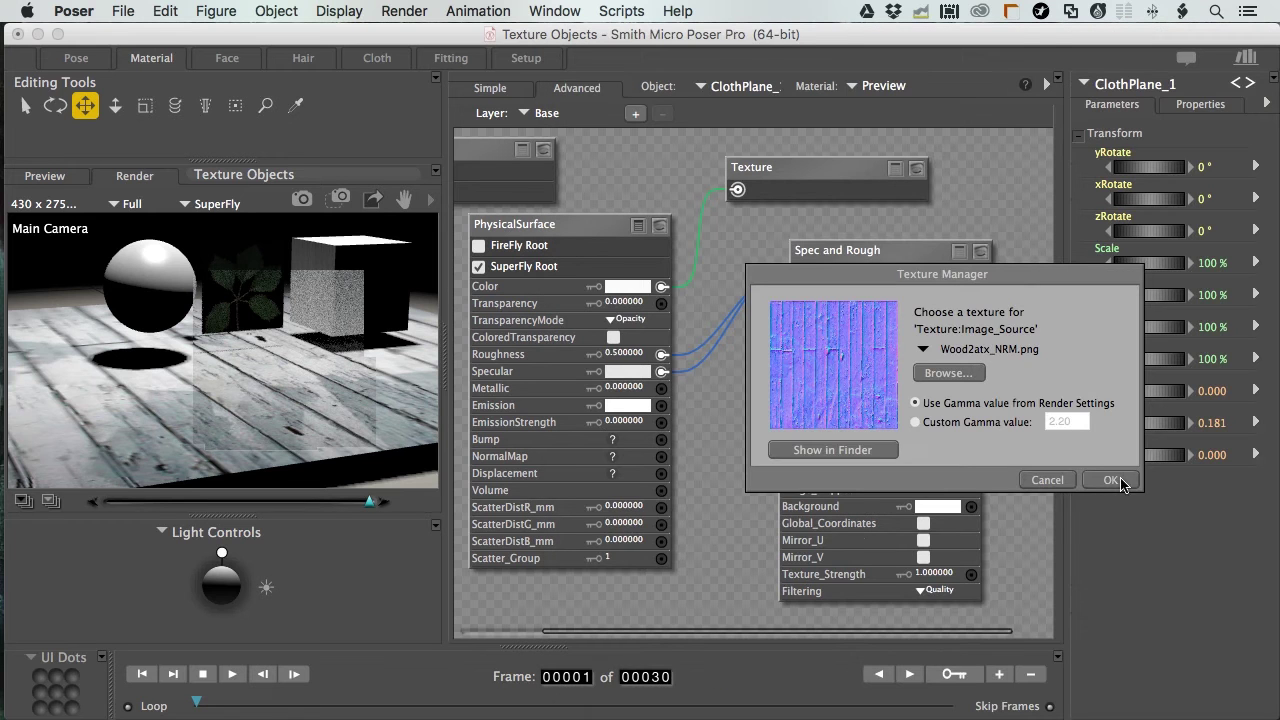
pyautogui.press('Return')
pyautogui.moveTo(648, 465); pyautogui.dragTo(661, 456)
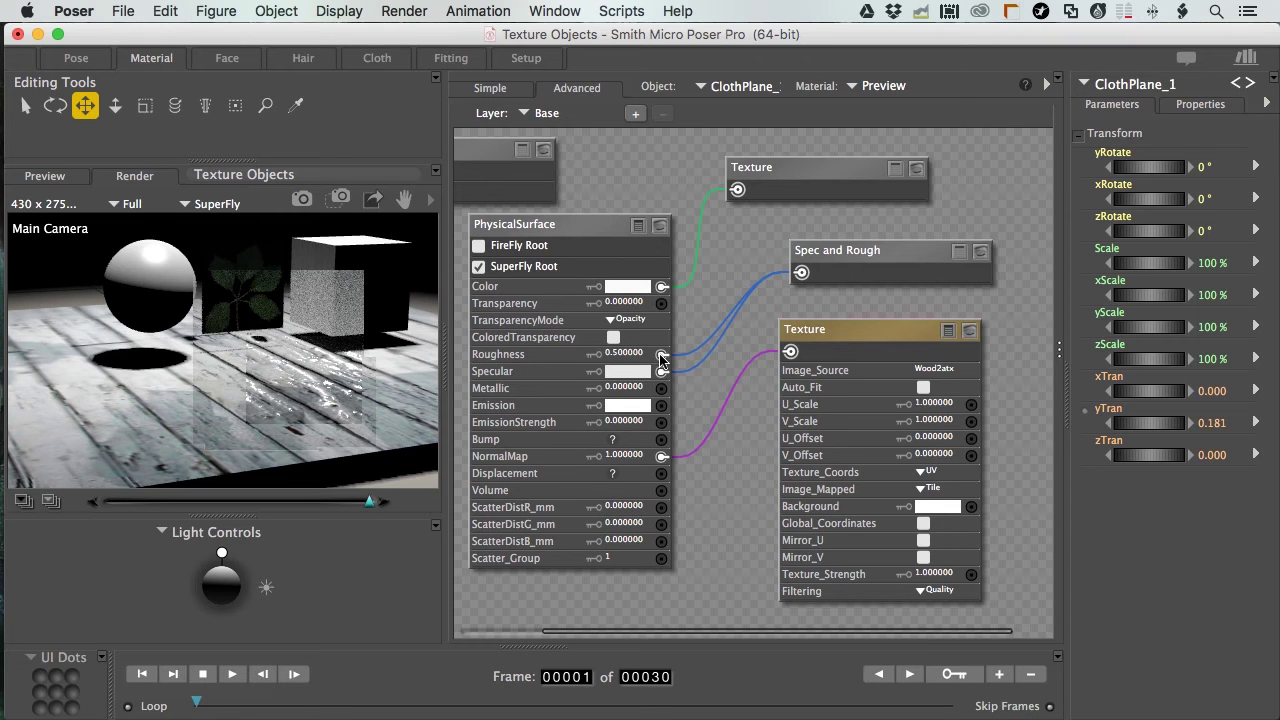
# - Disconnect the Spec and Rough node from the Roughness channel and area-render part of the wood floor
pyautogui.rightClick(700, 360)
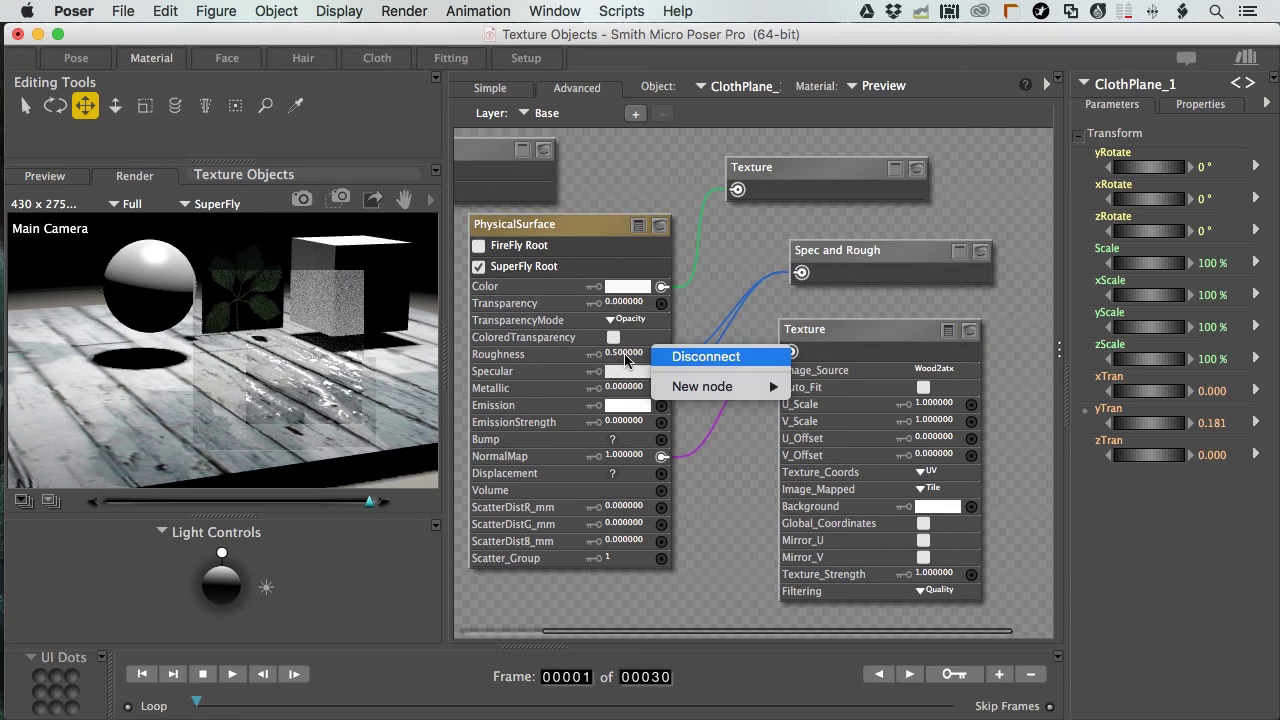
pyautogui.click(705, 357)
pyautogui.click(341, 198)
pyautogui.moveTo(289, 437); pyautogui.dragTo(278, 436)
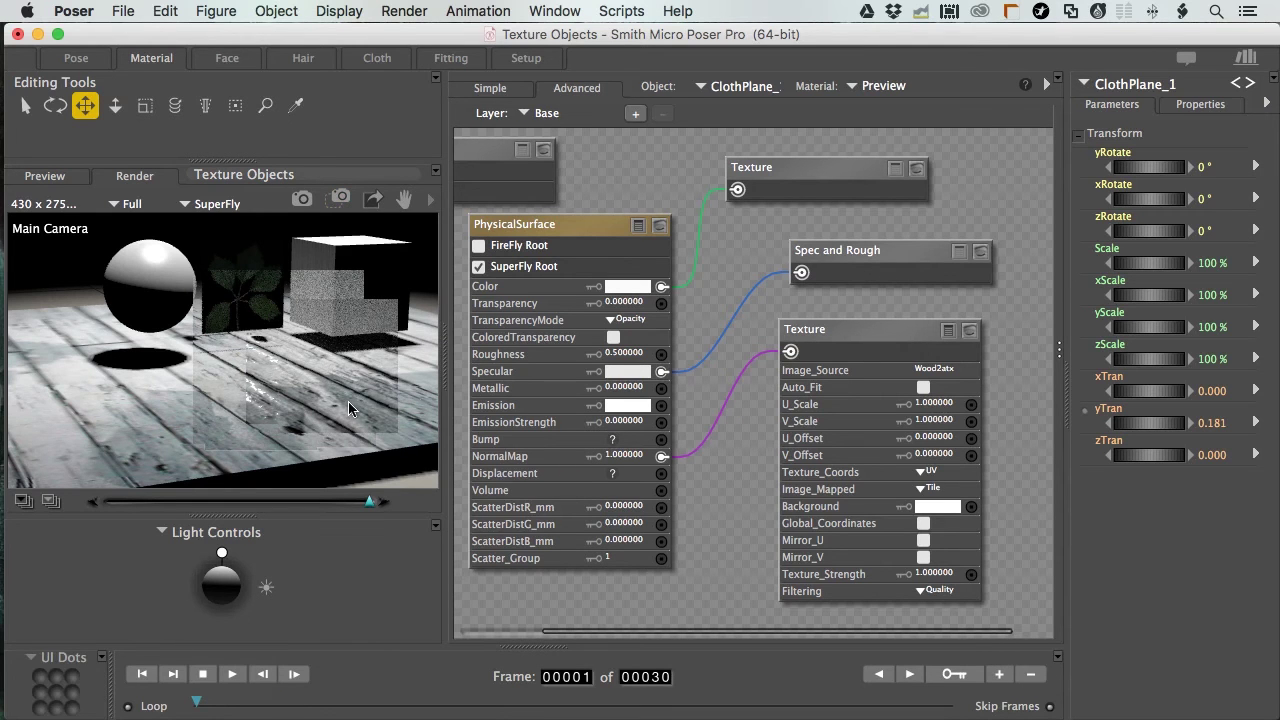
# - Set the PhysicalSurface Roughness to 0.3 and area-render part of the wood floor
pyautogui.click(623, 355)
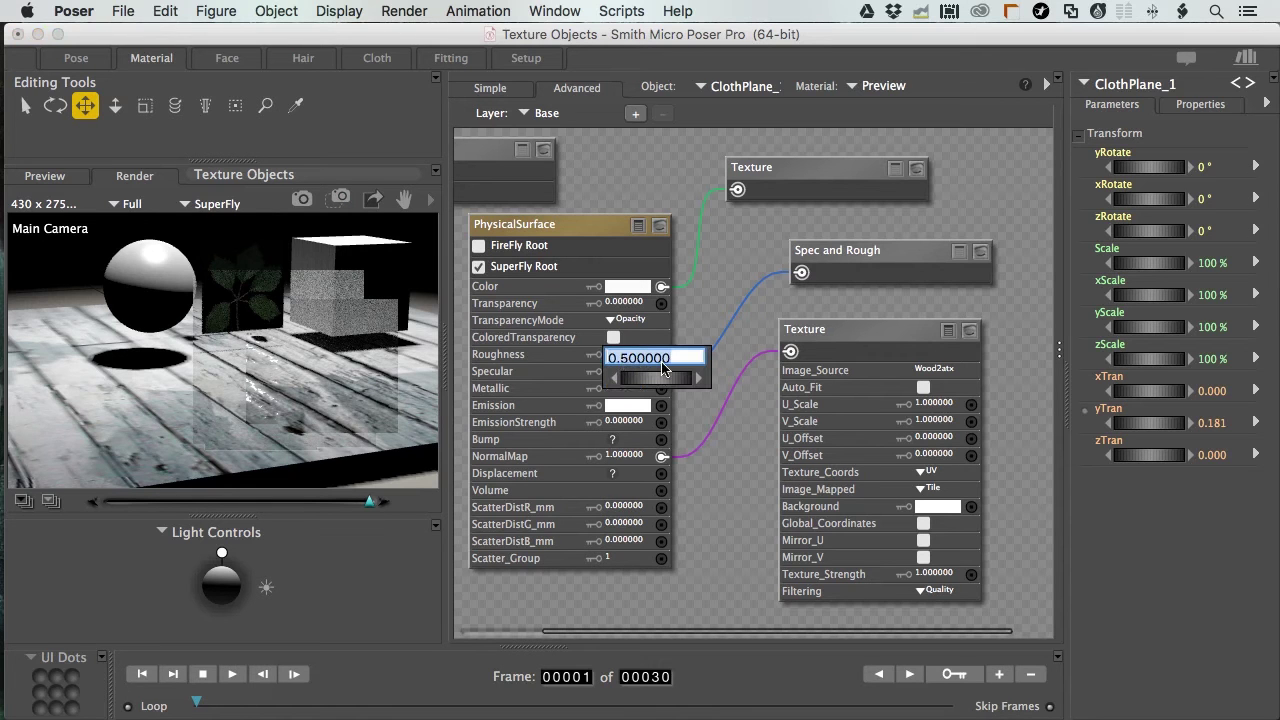
pyautogui.press('BackSpace')
pyautogui.press('Return')
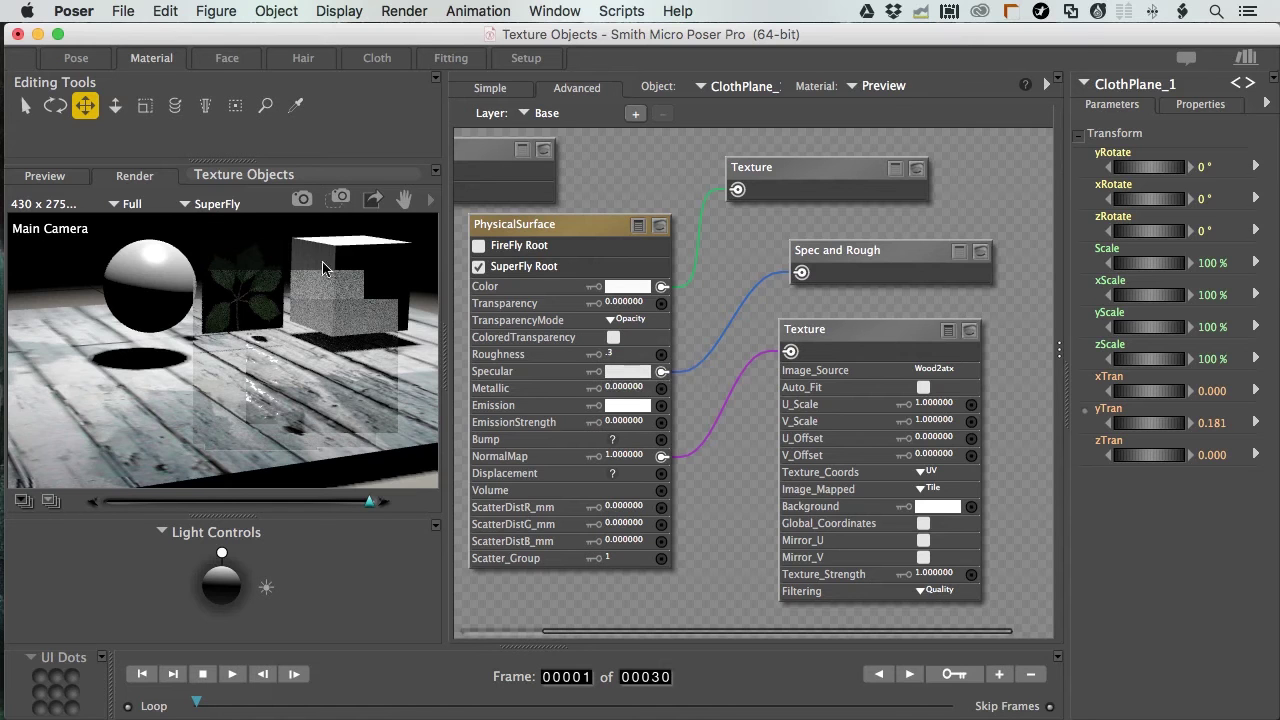
pyautogui.click(337, 198)
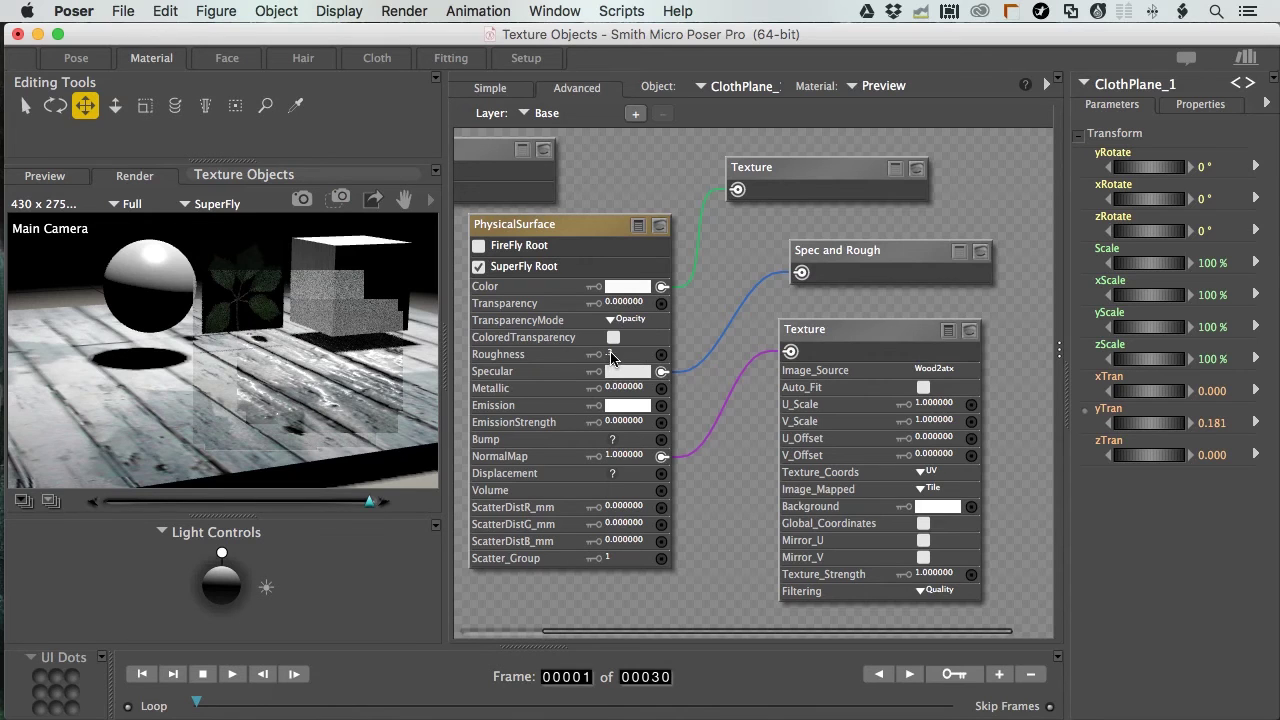
# - Set the PhysicalSurface Roughness to 0.8
pyautogui.click(642, 367)
pyautogui.write('.8')
pyautogui.press('Return')
# - Collapse the normal map's Texture node, nudge it up under Spec and Rough, and rename it "normal"
pyautogui.doubleClick(888, 328)
pyautogui.moveTo(815, 326); pyautogui.dragTo(812, 319)
pyautogui.doubleClick(813, 319)
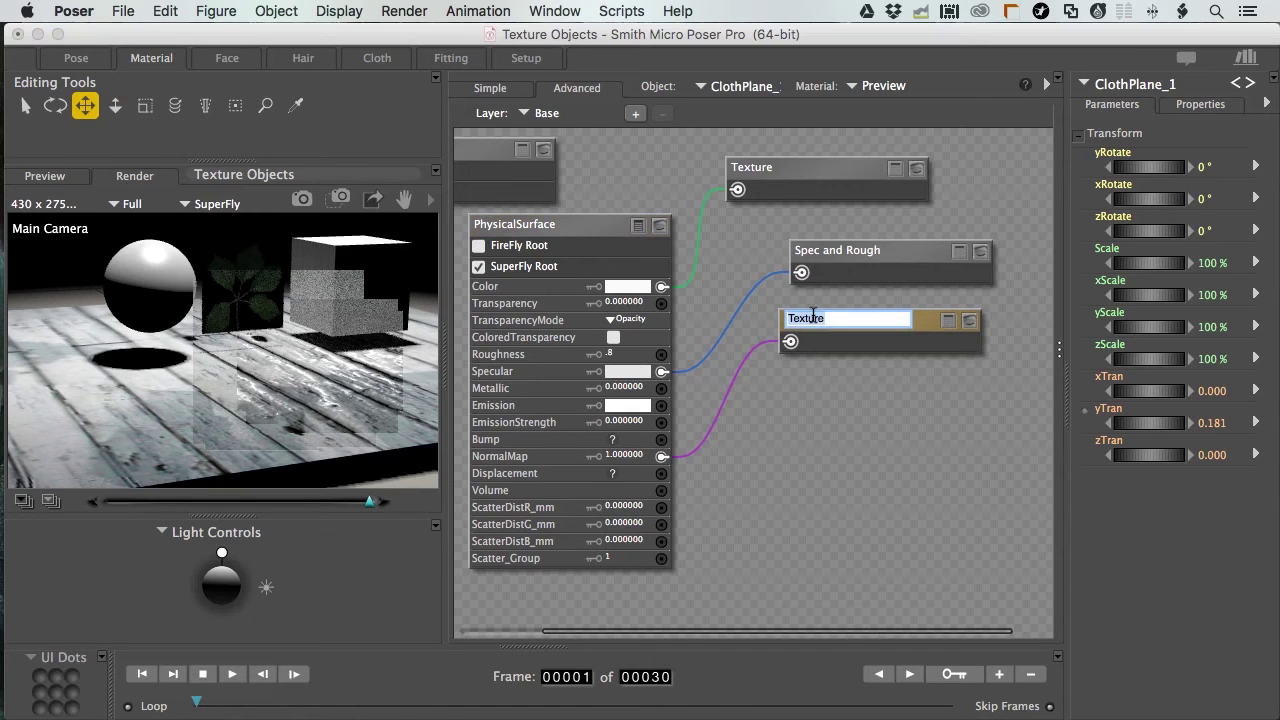
pyautogui.write('normal')
pyautogui.press('Return')
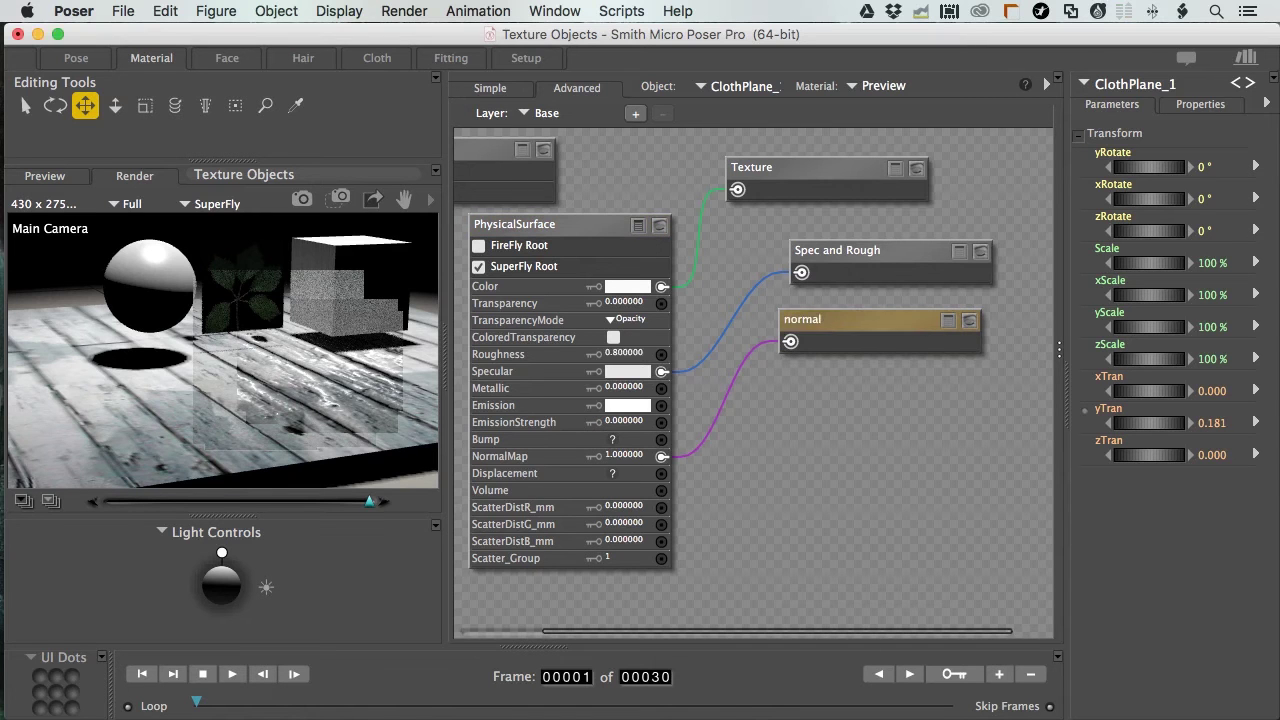
# - Duplicate the normal node below the original and move the PhysicalSurface node higher in the workspace
pyautogui.moveTo(896, 323); pyautogui.dragTo(899, 314)
pyautogui.press('super+z')
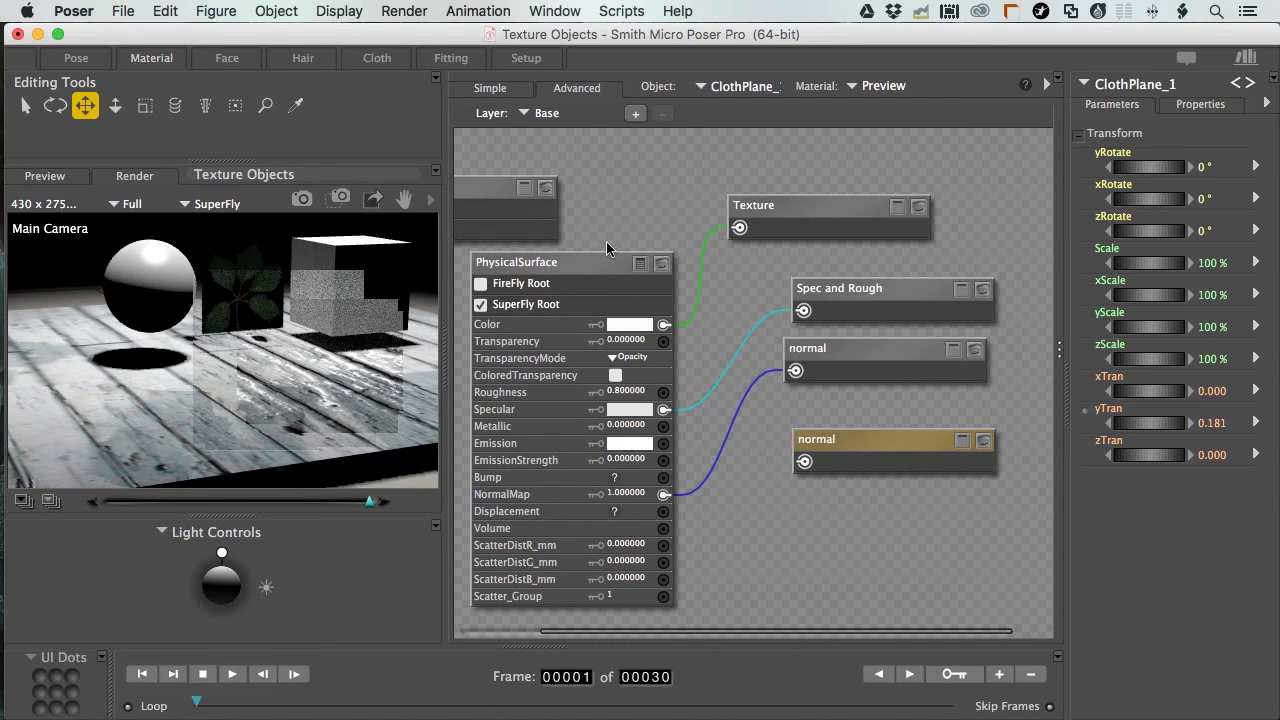
pyautogui.moveTo(606, 262); pyautogui.dragTo(605, 173)
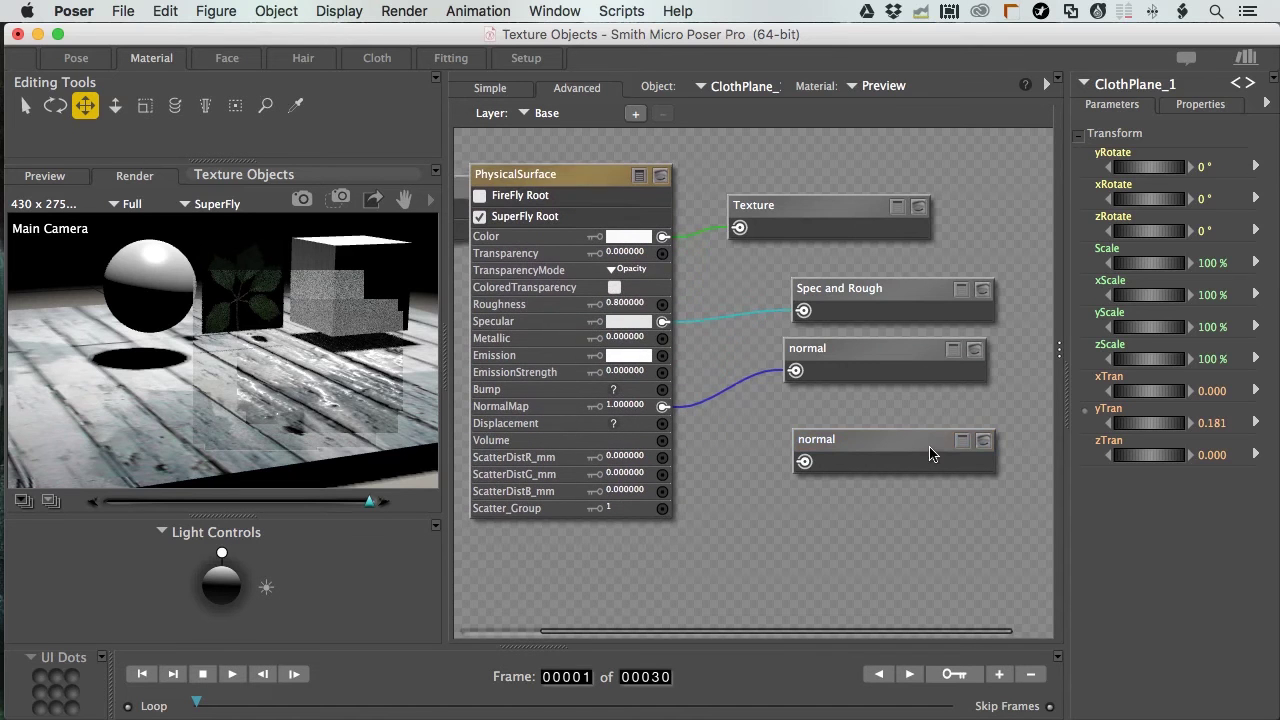
# - Rename the duplicated normal node "displacement"
pyautogui.doubleClick(818, 442)
pyautogui.write('displacement')
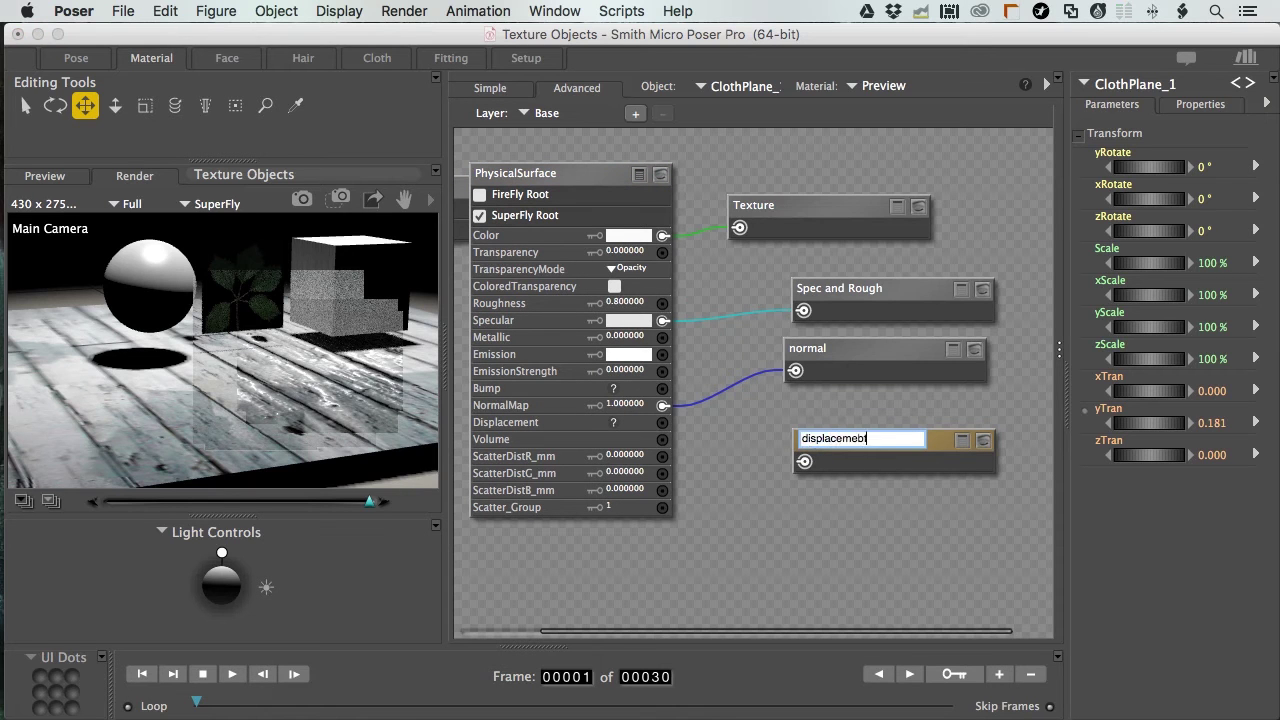
pyautogui.press('Return')
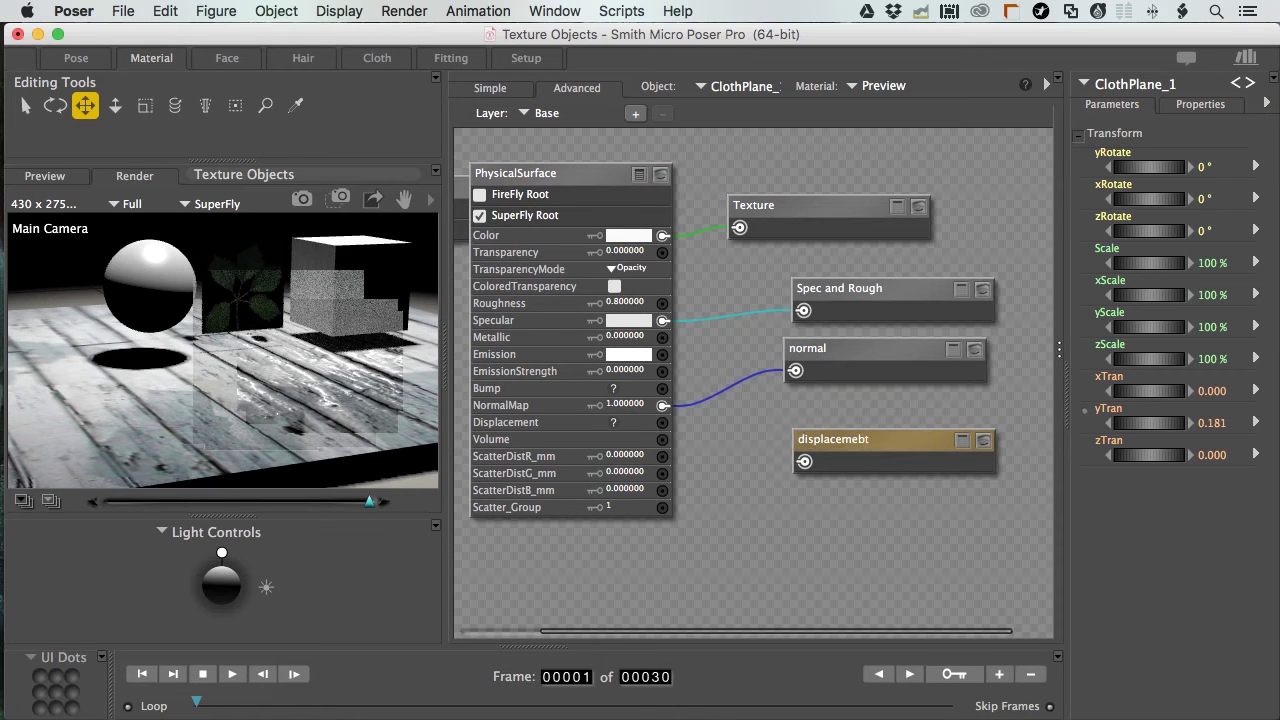
pyautogui.doubleClick(872, 443)
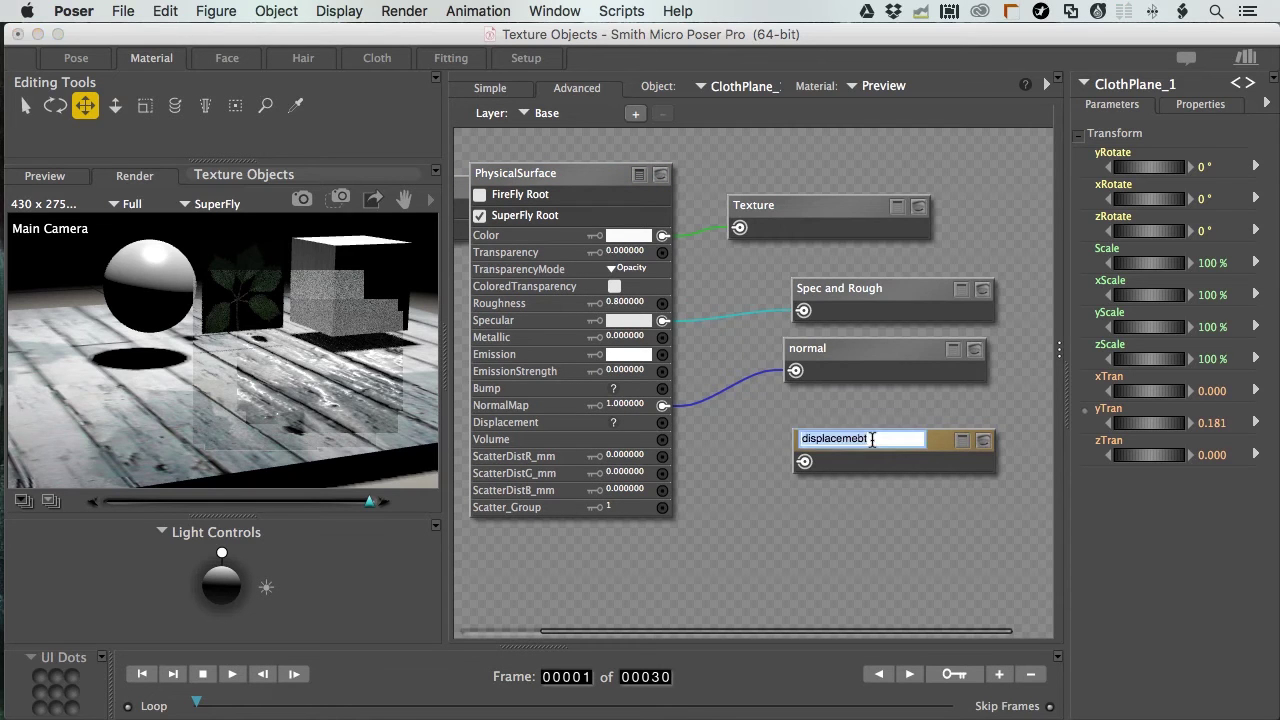
pyautogui.click(857, 440)
pyautogui.press('Delete')
pyautogui.write('n')
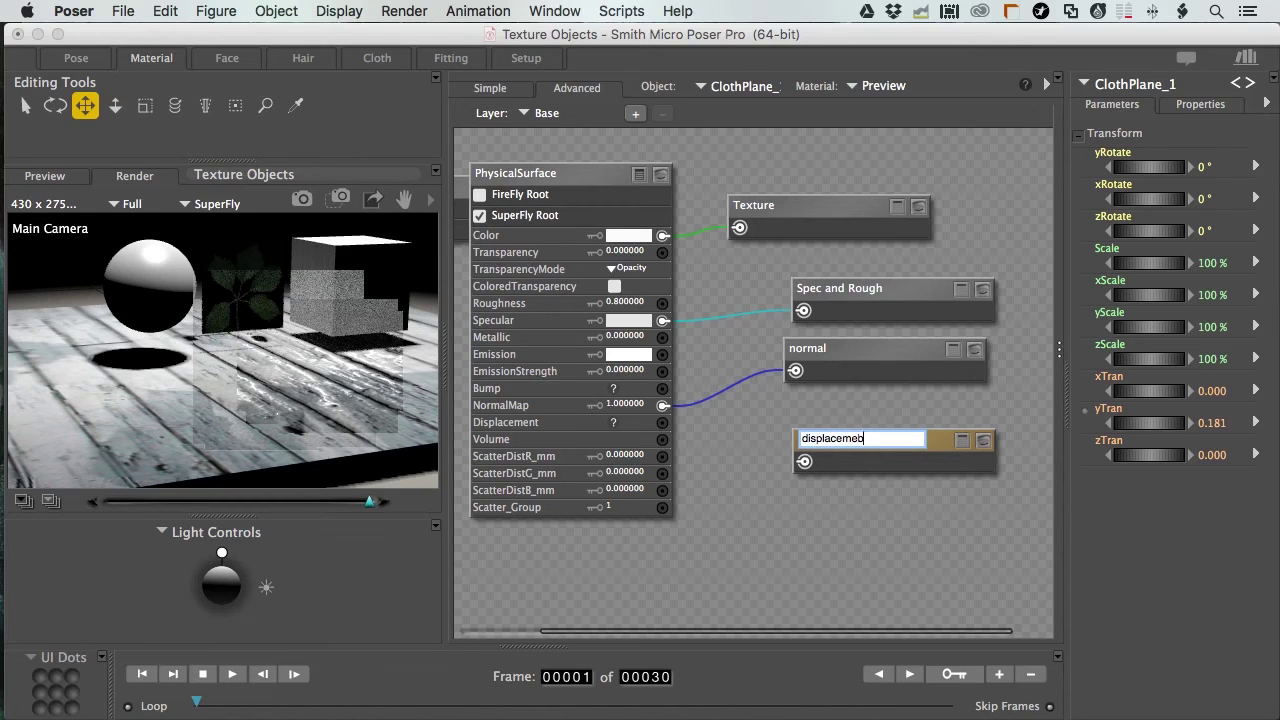
pyautogui.press('Escape')
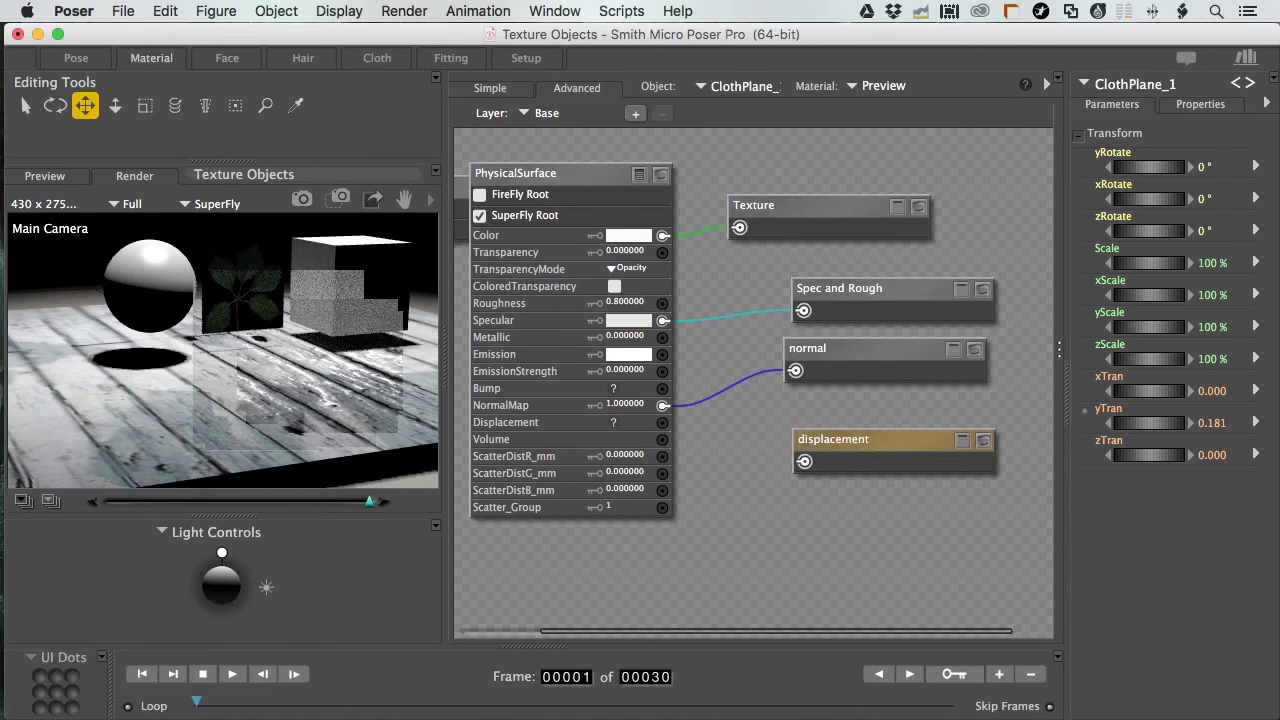
# - Expand the displacement node and set its image source to Wood2Groove.jpg
pyautogui.click(961, 440)
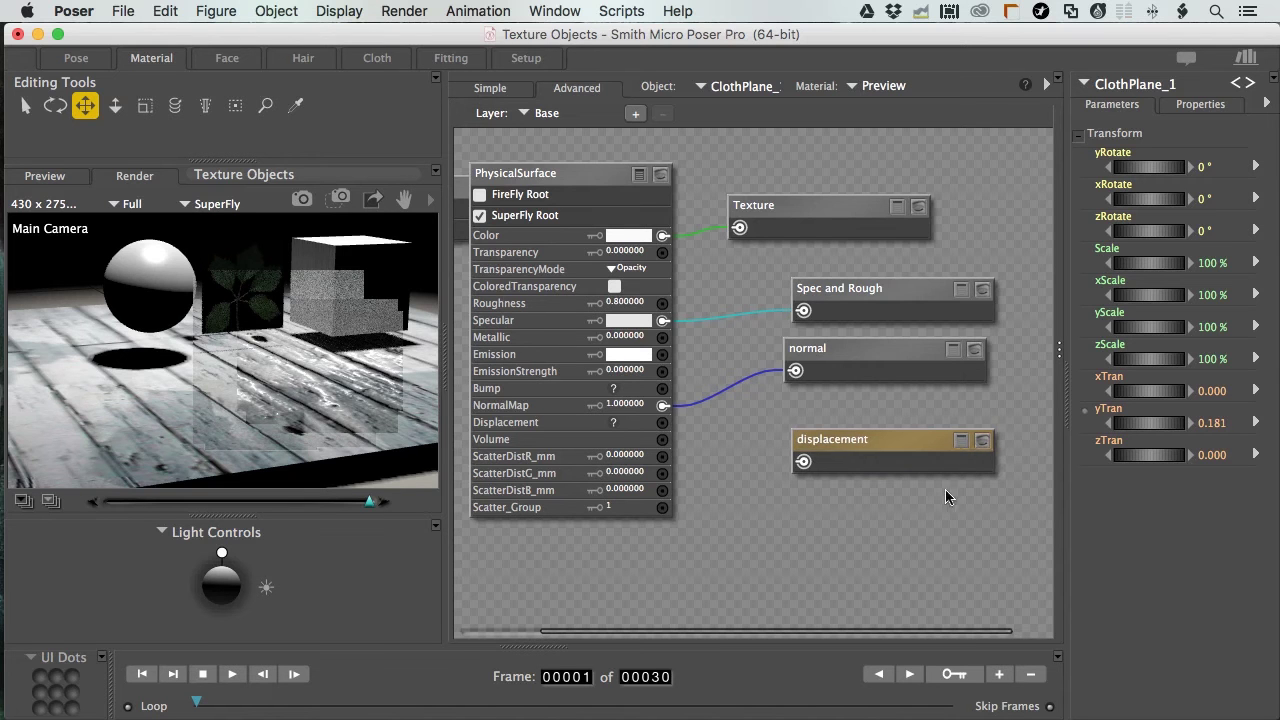
pyautogui.click(942, 480)
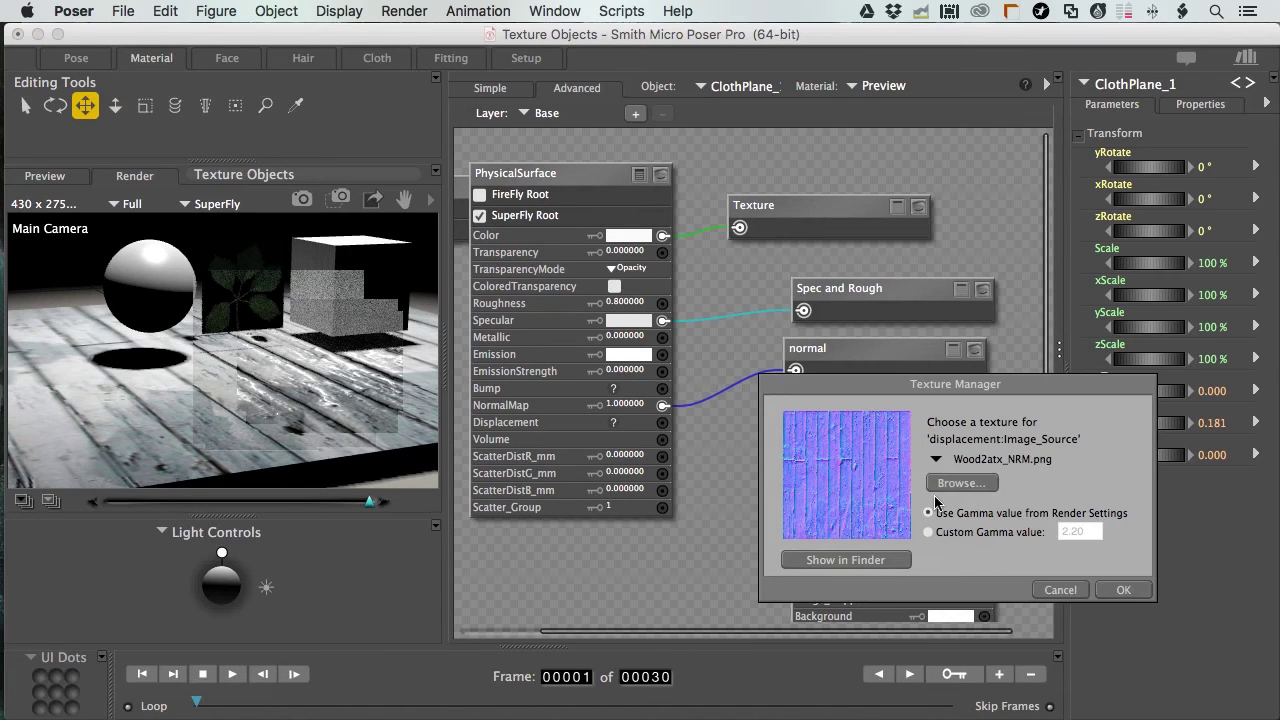
pyautogui.click(950, 484)
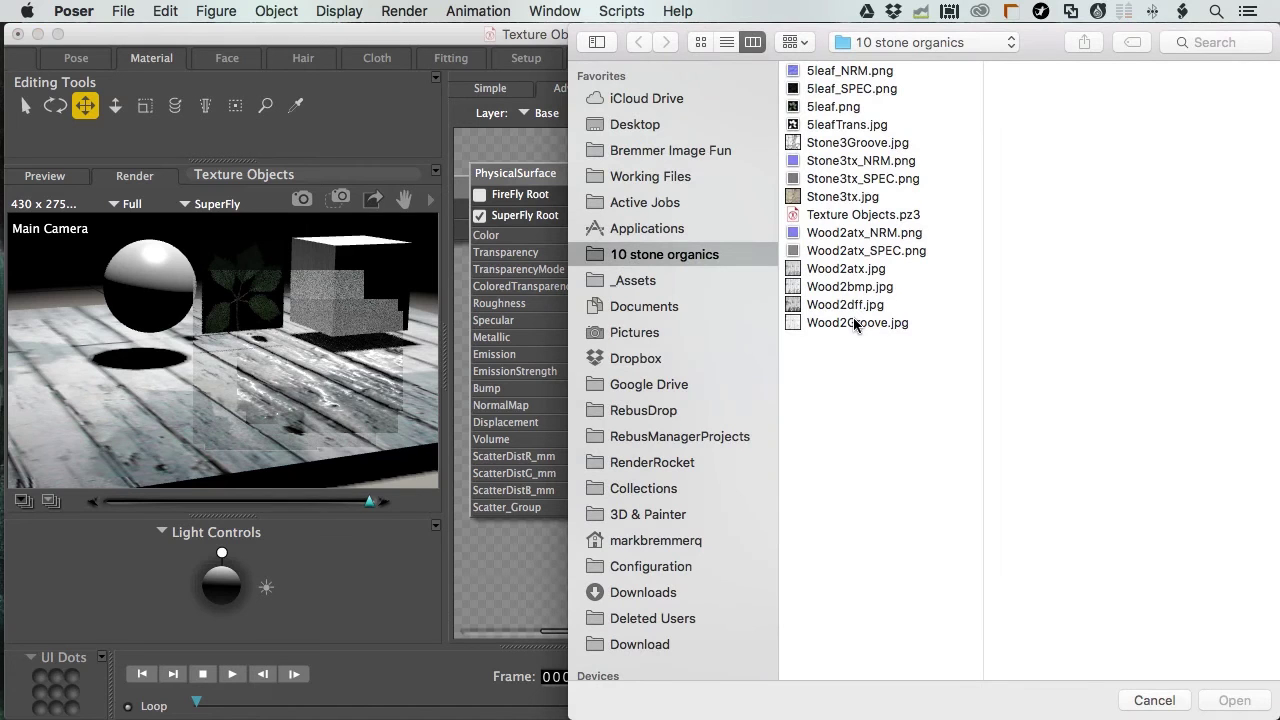
pyautogui.click(860, 322)
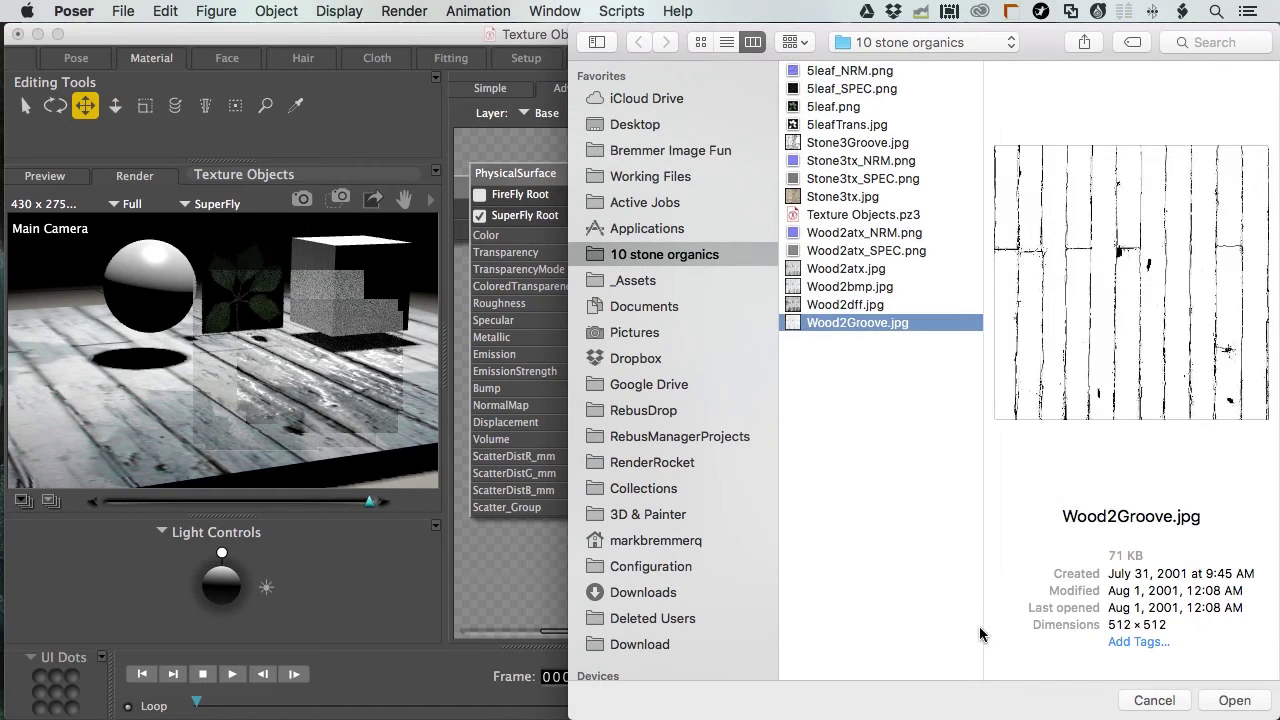
pyautogui.click(1234, 700)
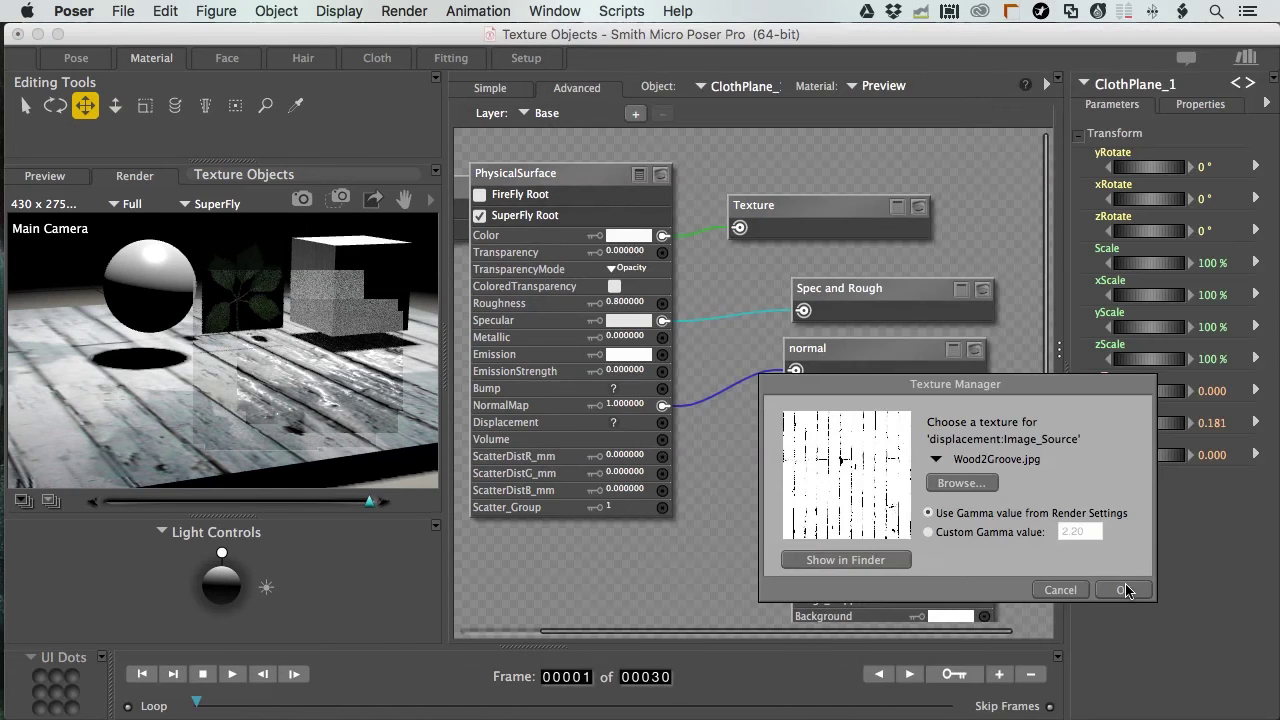
pyautogui.click(1120, 589)
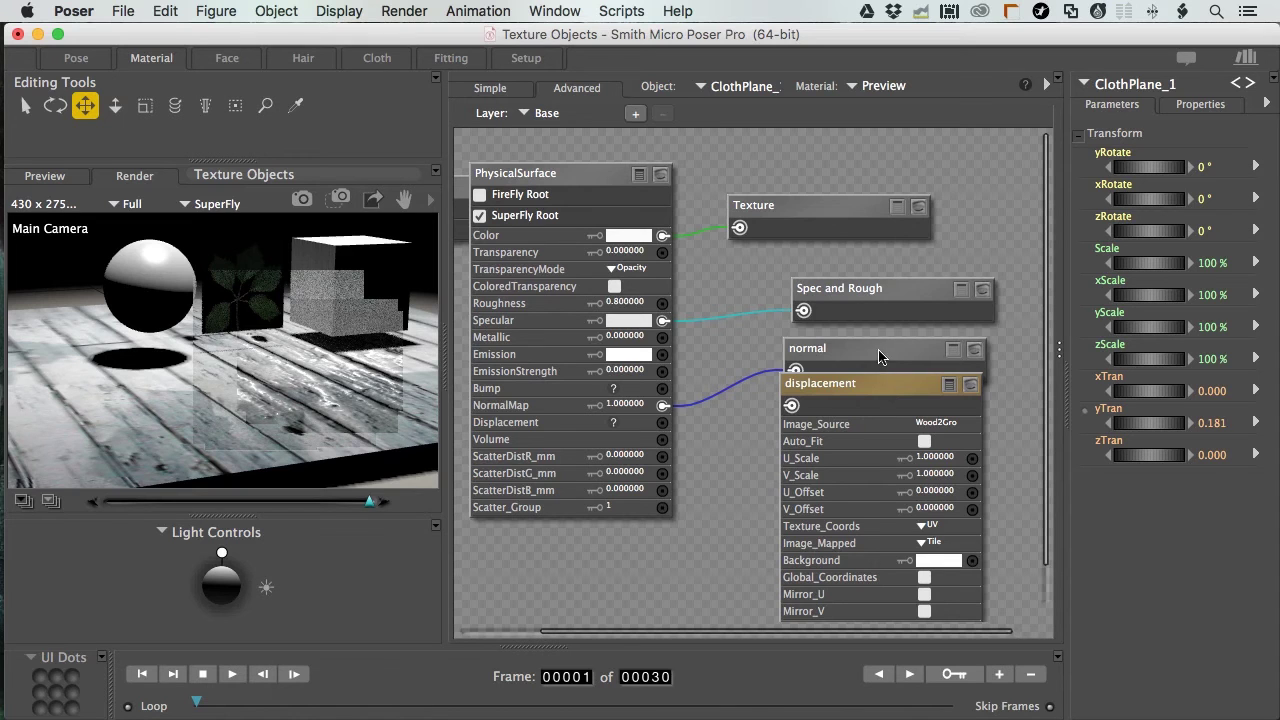
# - Move the displacement node up over the normal node and connect it to the PhysicalSurface Displacement channel
pyautogui.moveTo(879, 381); pyautogui.dragTo(873, 347)
pyautogui.moveTo(879, 289); pyautogui.dragTo(889, 281)
pyautogui.moveTo(795, 301); pyautogui.dragTo(662, 422)
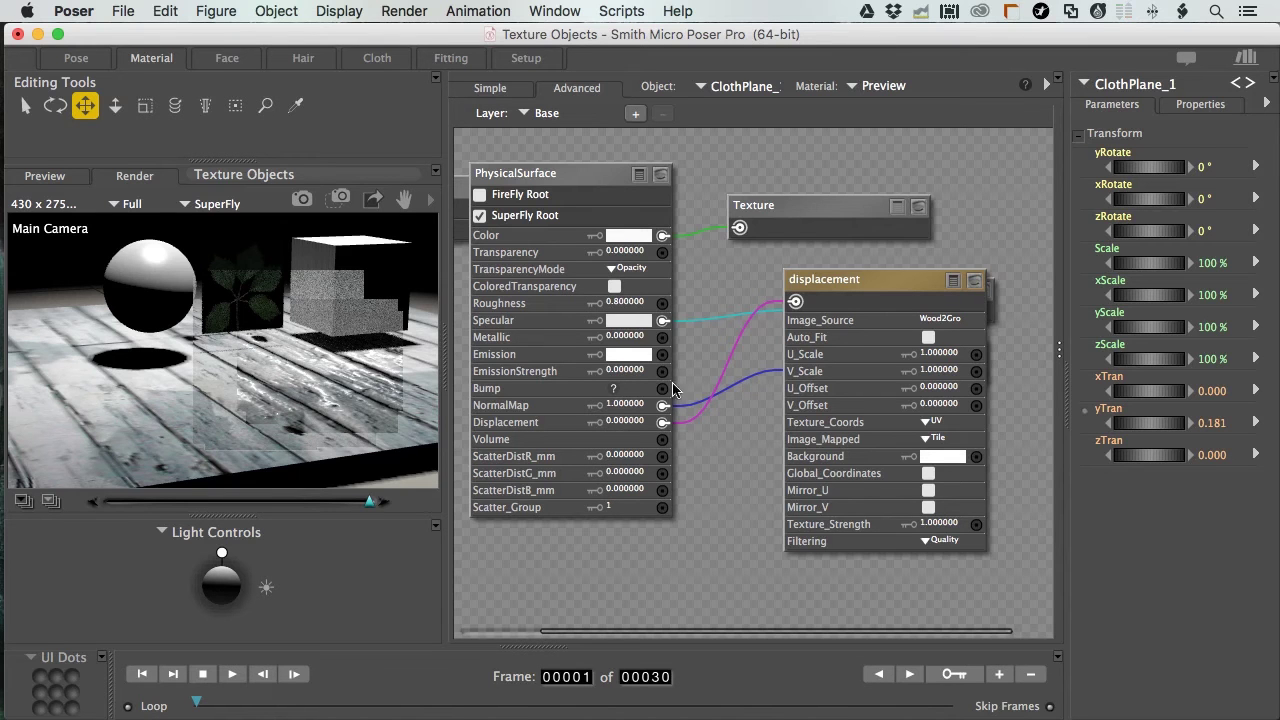
# - Check which display unit is set in the interface preferences and review the available unit options
pyautogui.click(74, 11)
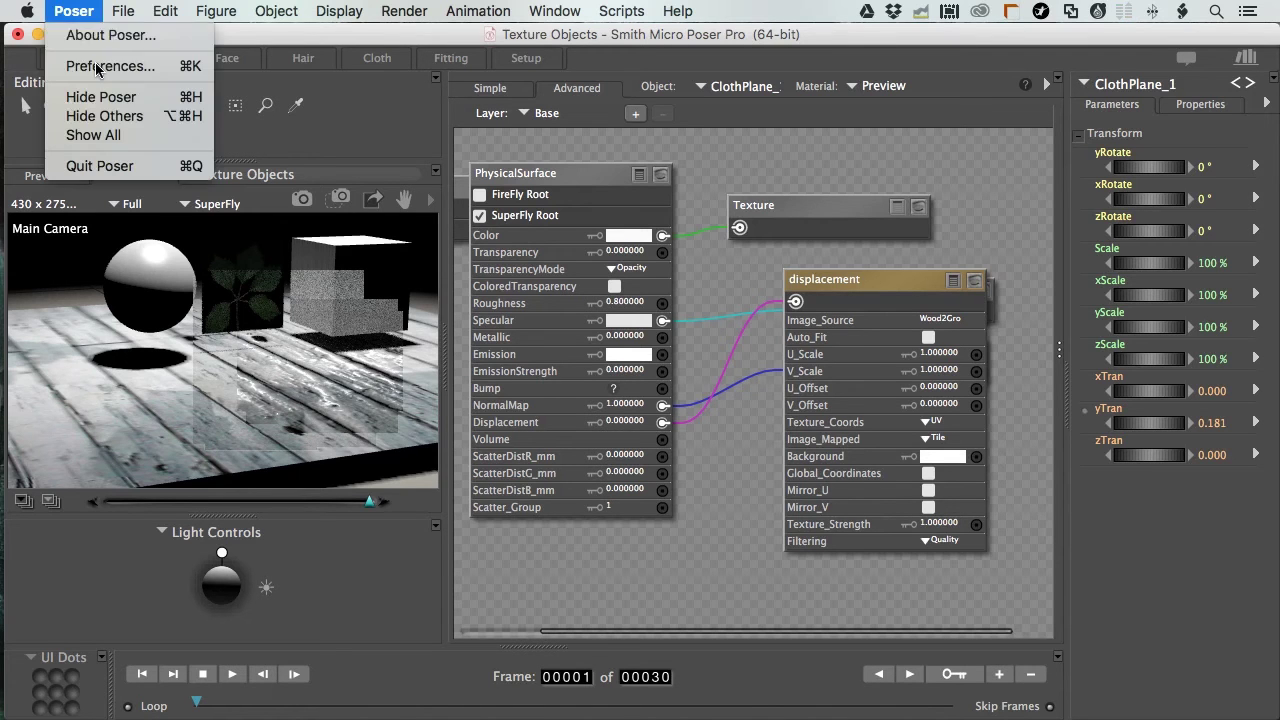
pyautogui.press('super+comma')
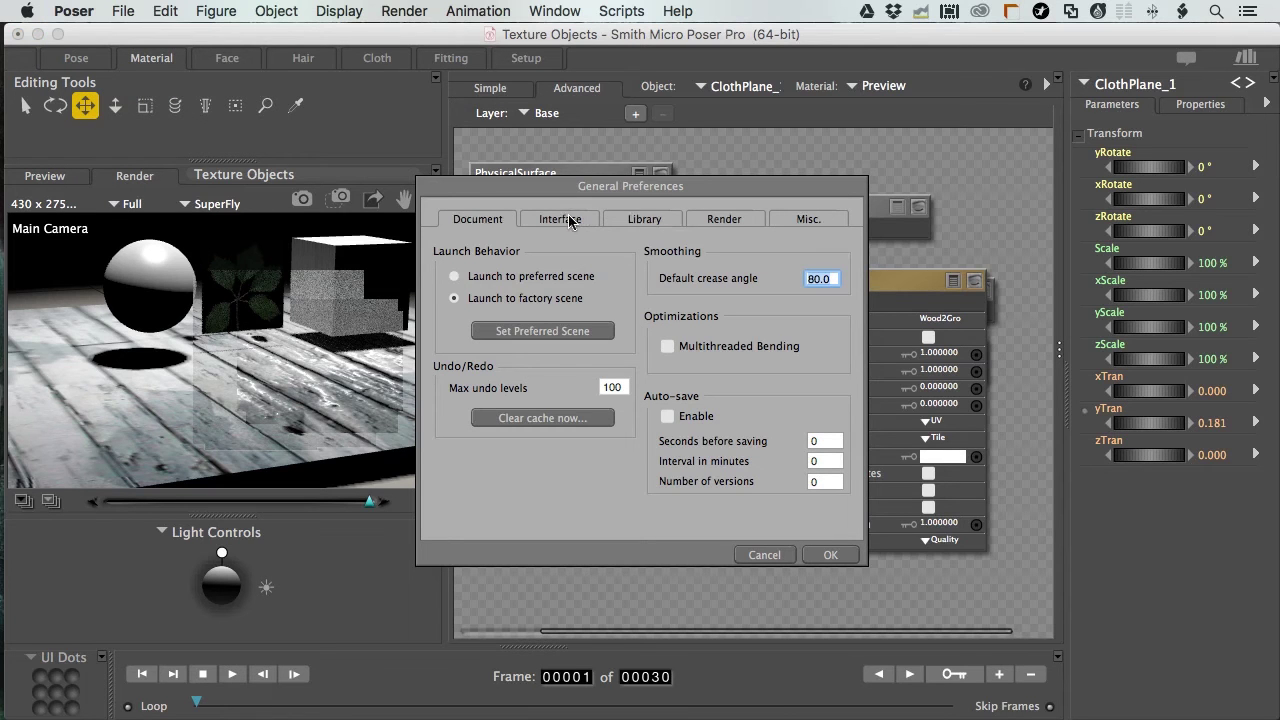
pyautogui.click(563, 219)
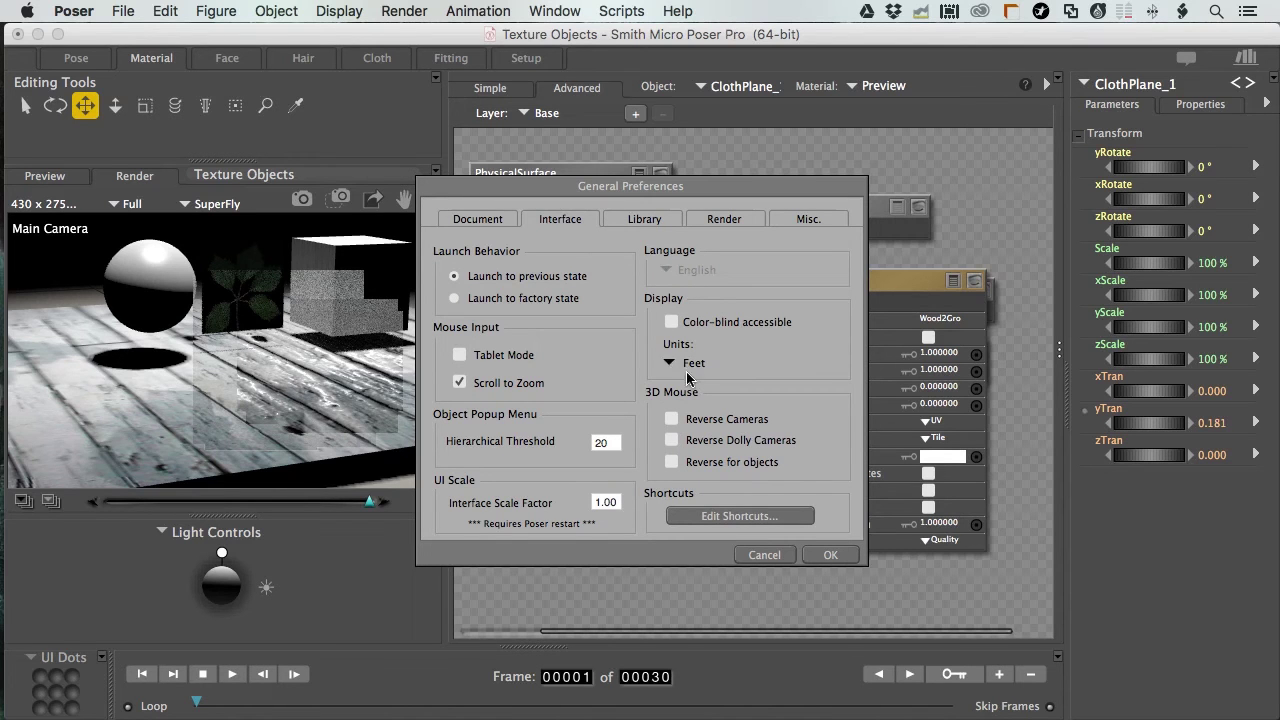
pyautogui.click(673, 365)
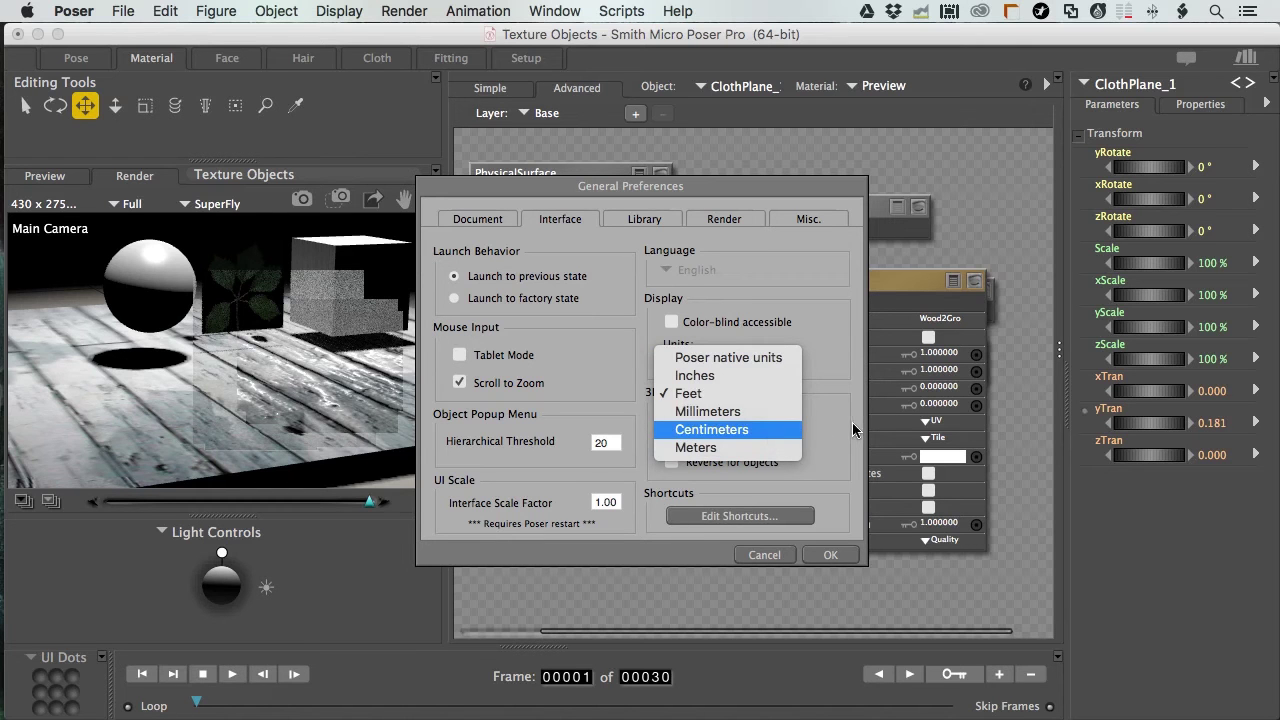
pyautogui.click(831, 560)
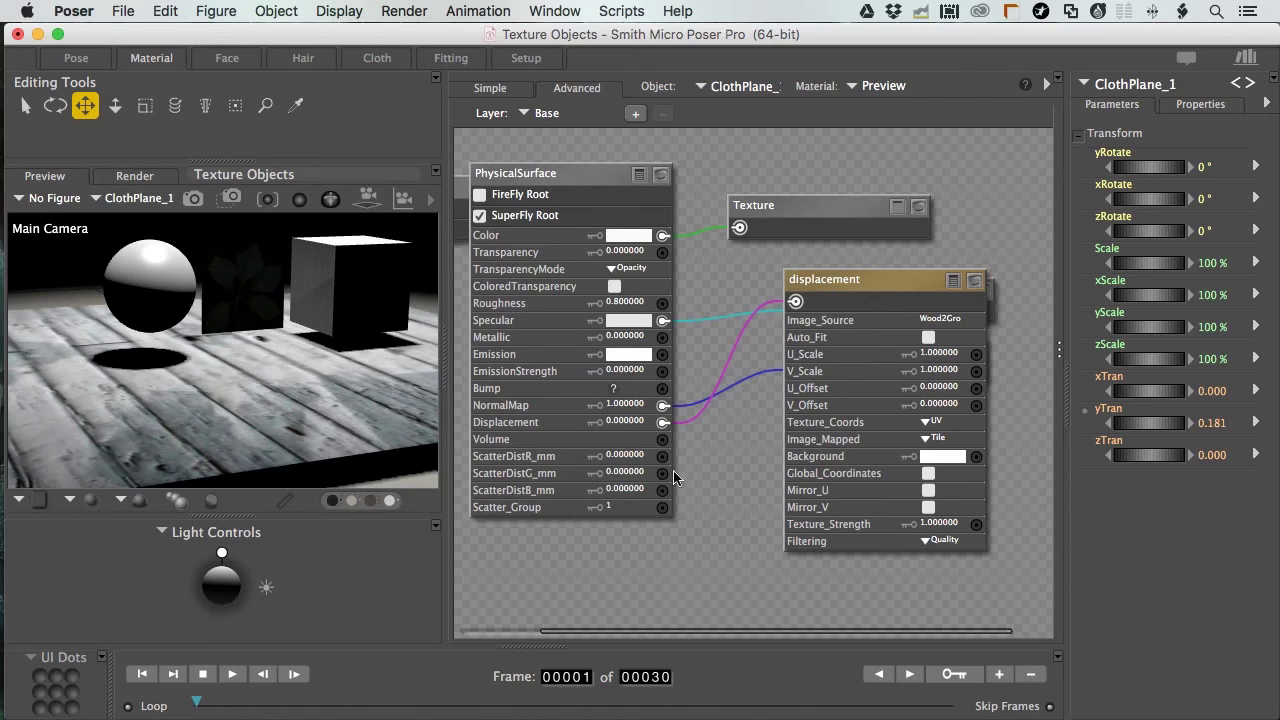
# - Set the PhysicalSurface Displacement value to 0.2 and test it with an area render of the planks
pyautogui.click(626, 421)
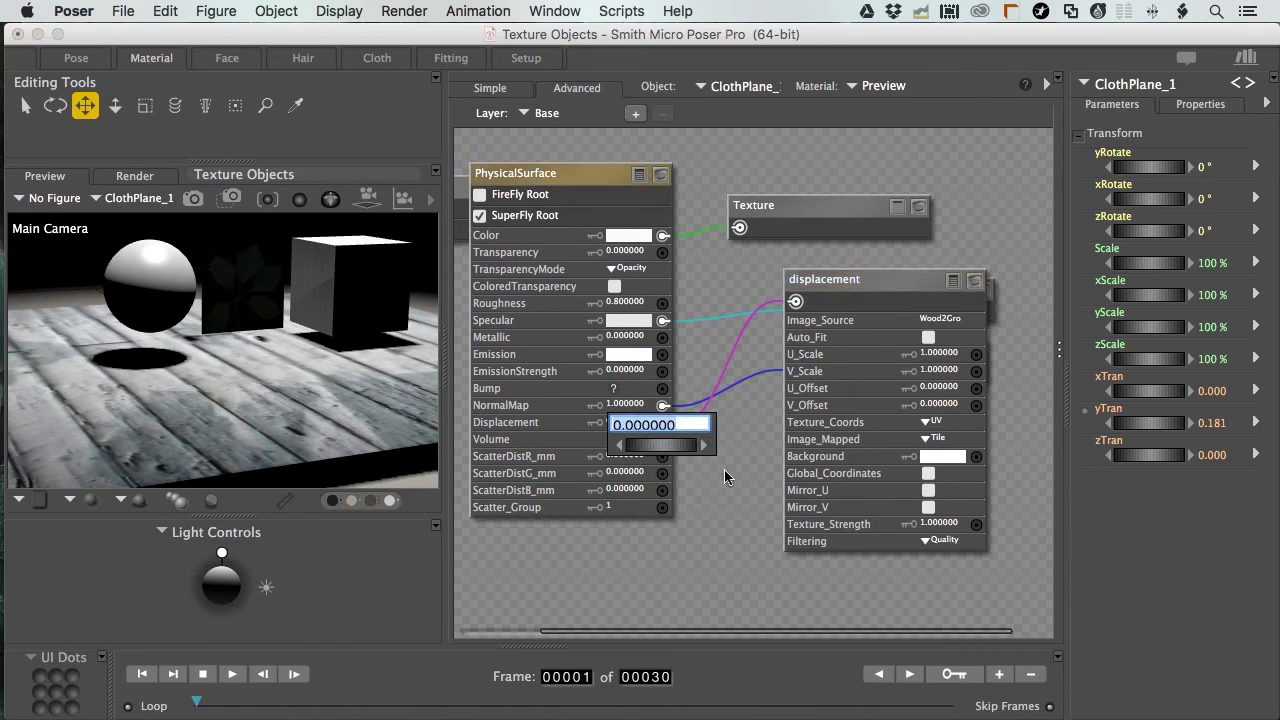
pyautogui.write('.2')
pyautogui.press('Return')
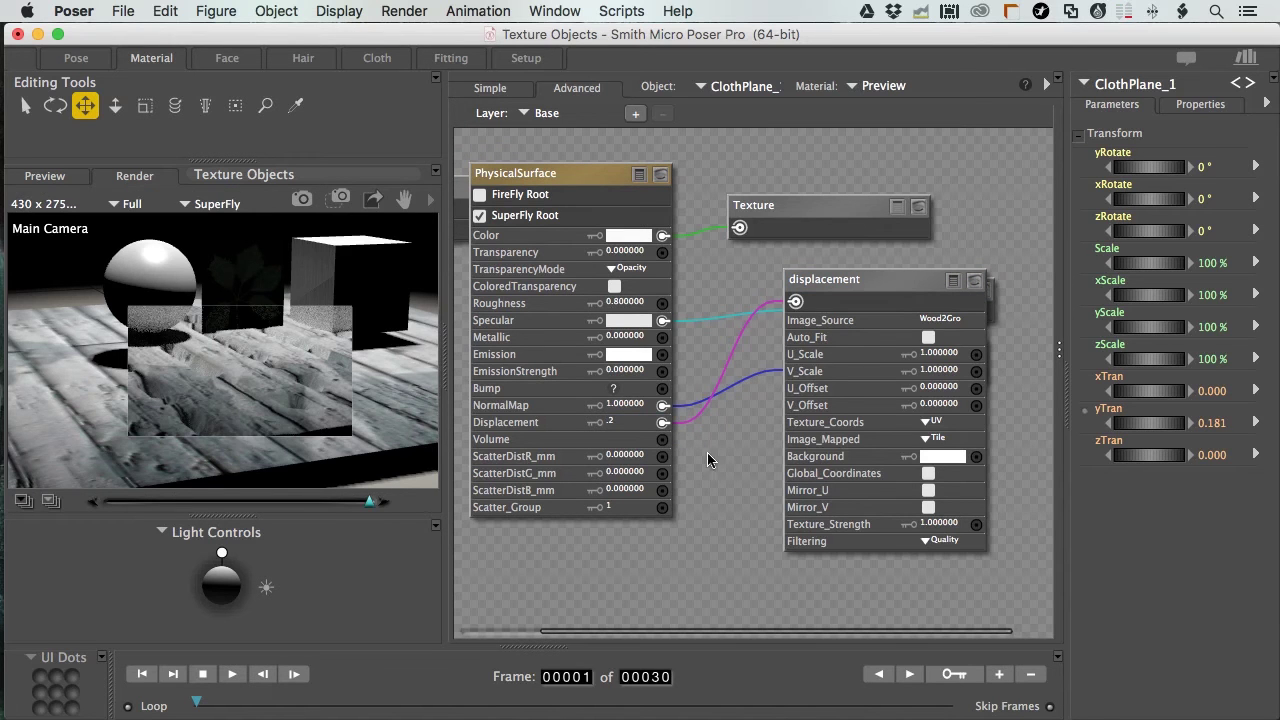
# - Reduce the PhysicalSurface Displacement value to 0.05 and area-render part of the plank floor
pyautogui.click(612, 423)
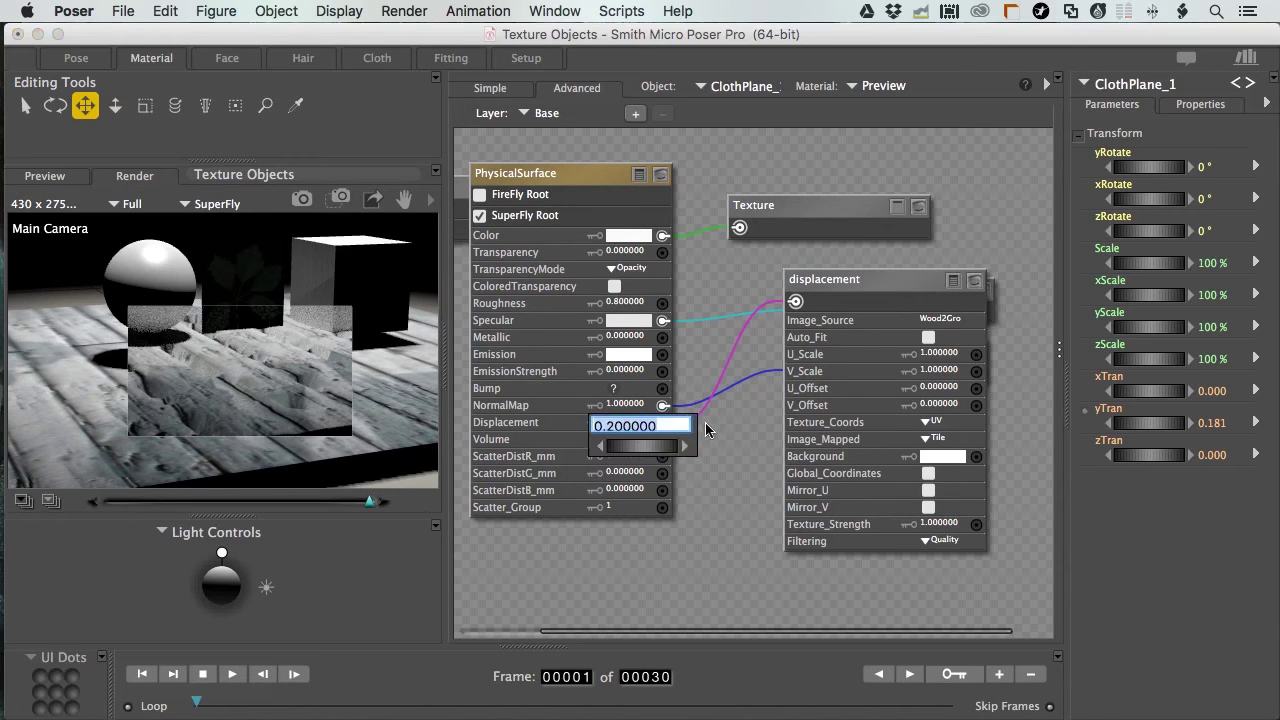
pyautogui.write('.05')
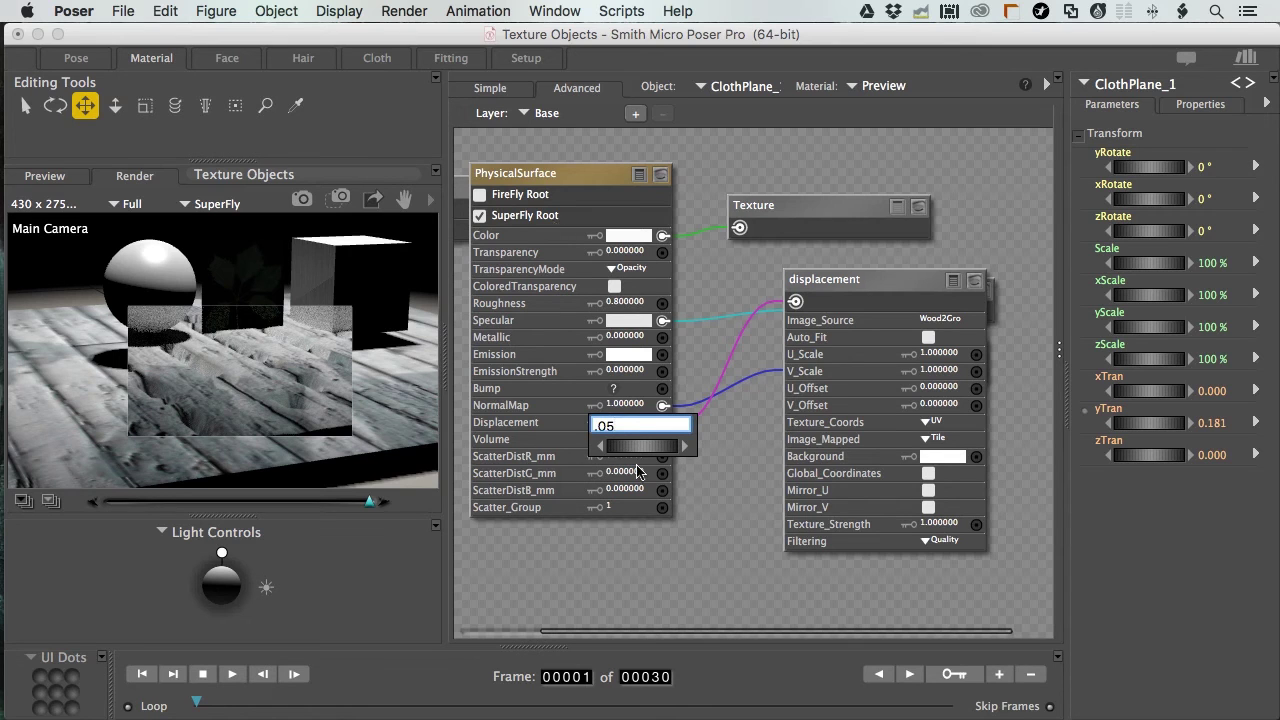
pyautogui.press('Return')
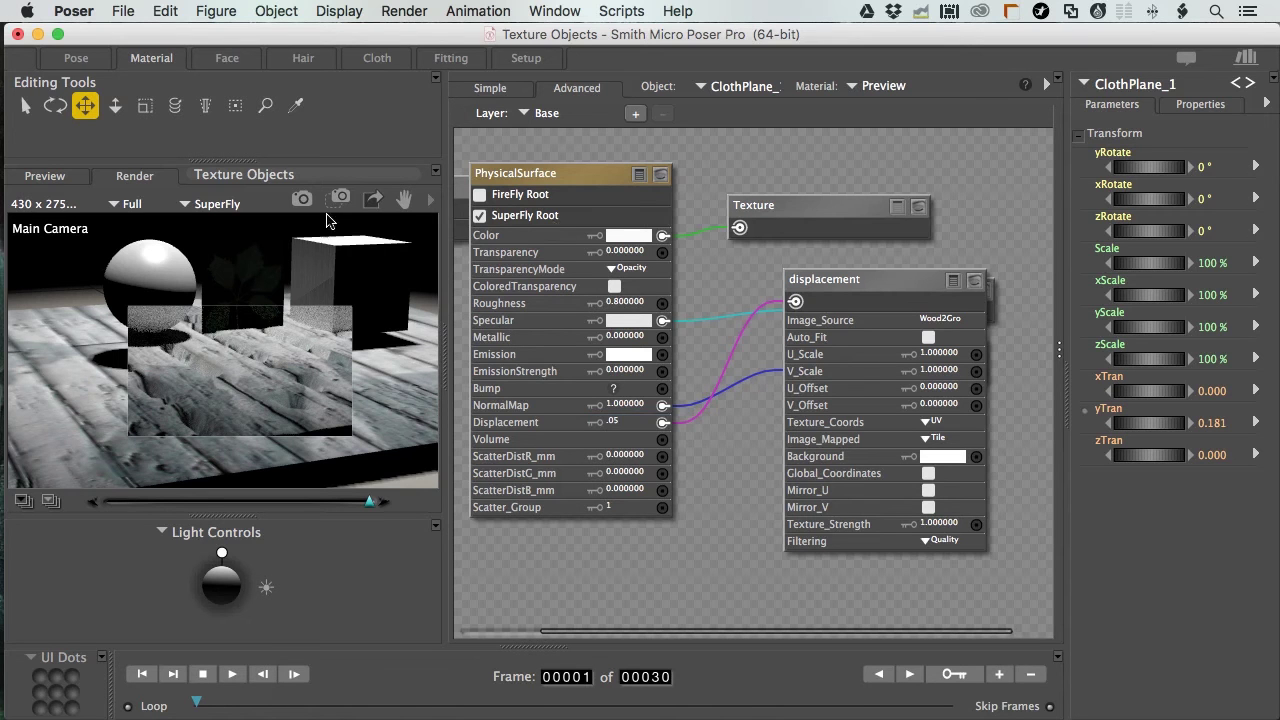
pyautogui.moveTo(323, 364); pyautogui.dragTo(209, 411)
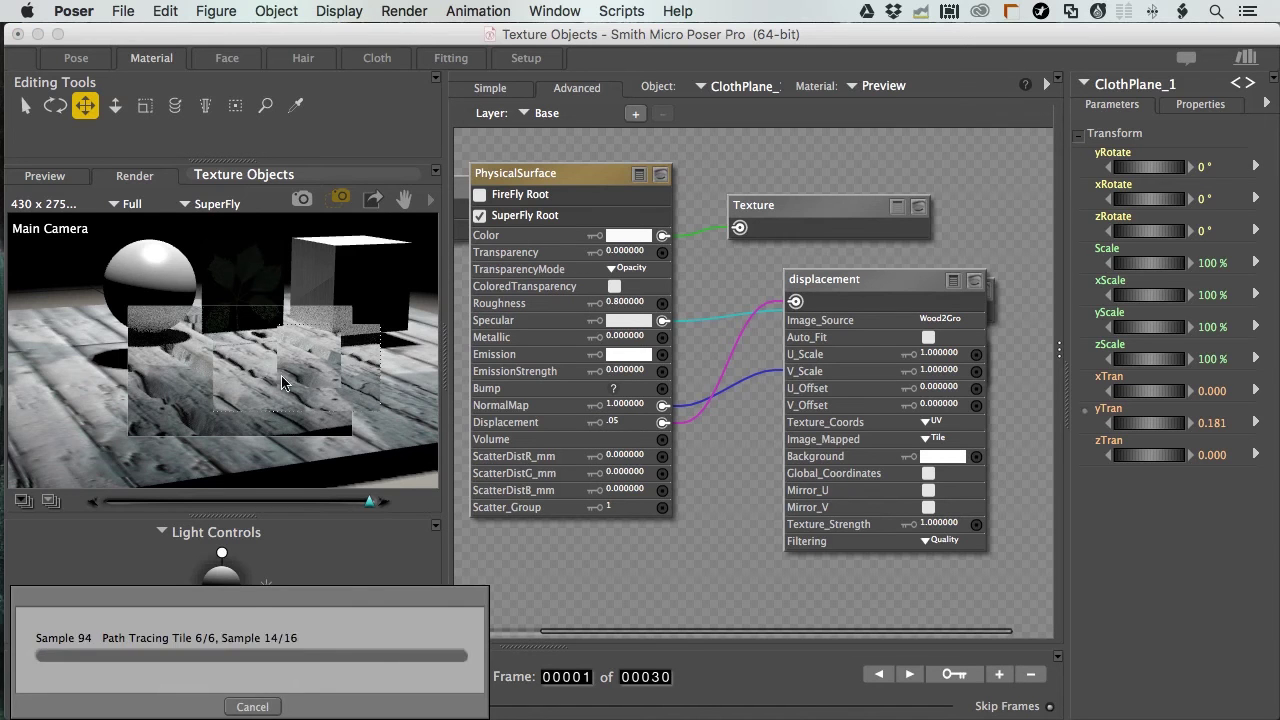
# - Set the PhysicalSurface Displacement value to 0.02 and check it with an area render and a full render
pyautogui.click(645, 426)
pyautogui.write('.0')
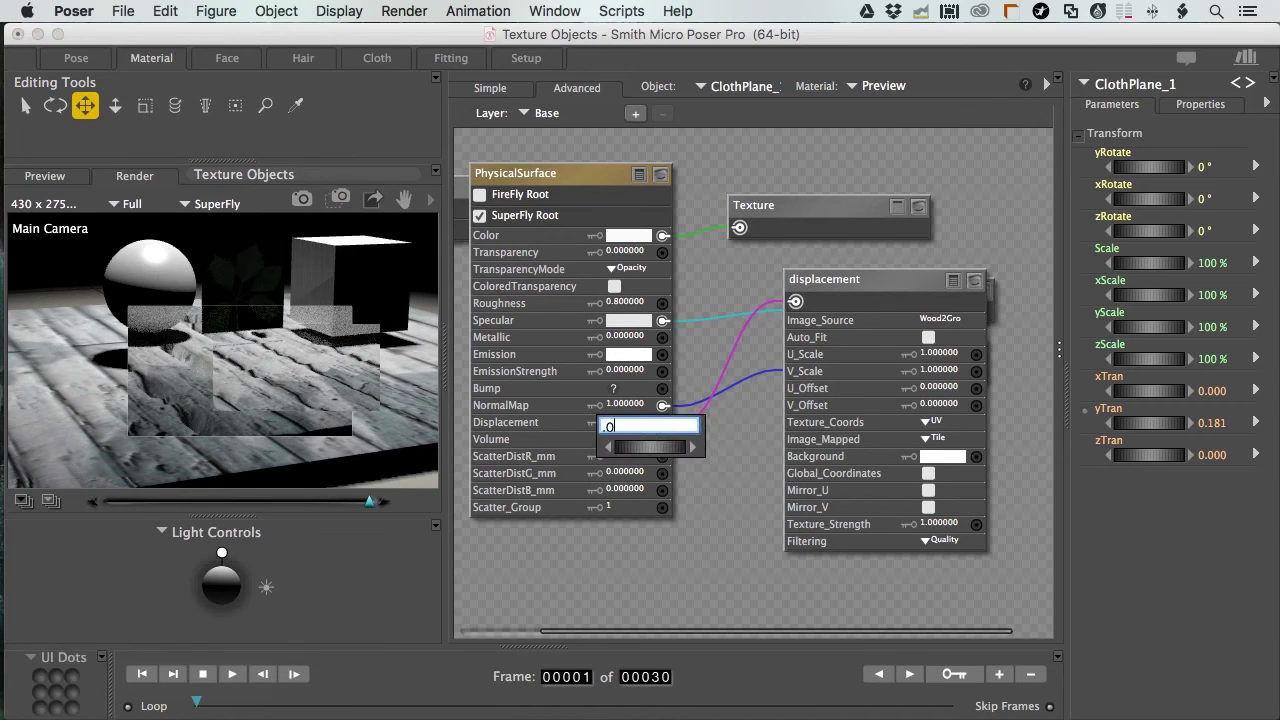
pyautogui.press('Return')
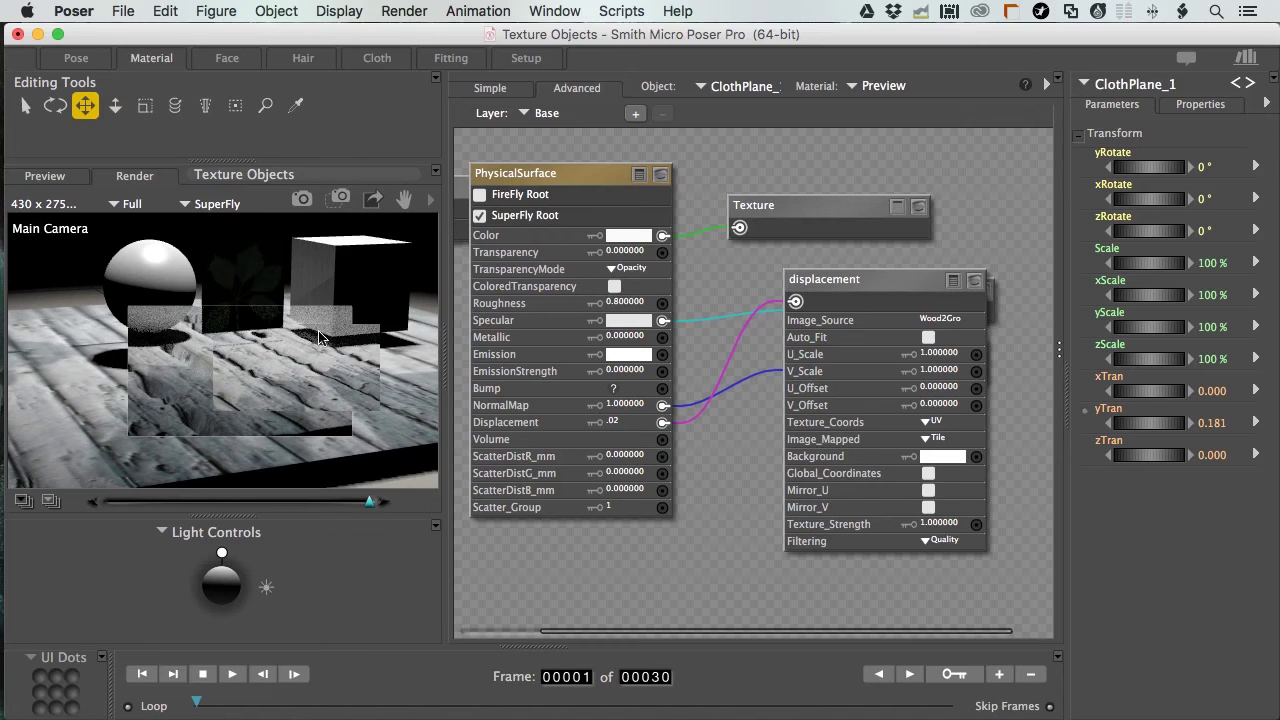
pyautogui.click(341, 198)
pyautogui.moveTo(368, 298); pyautogui.dragTo(113, 452)
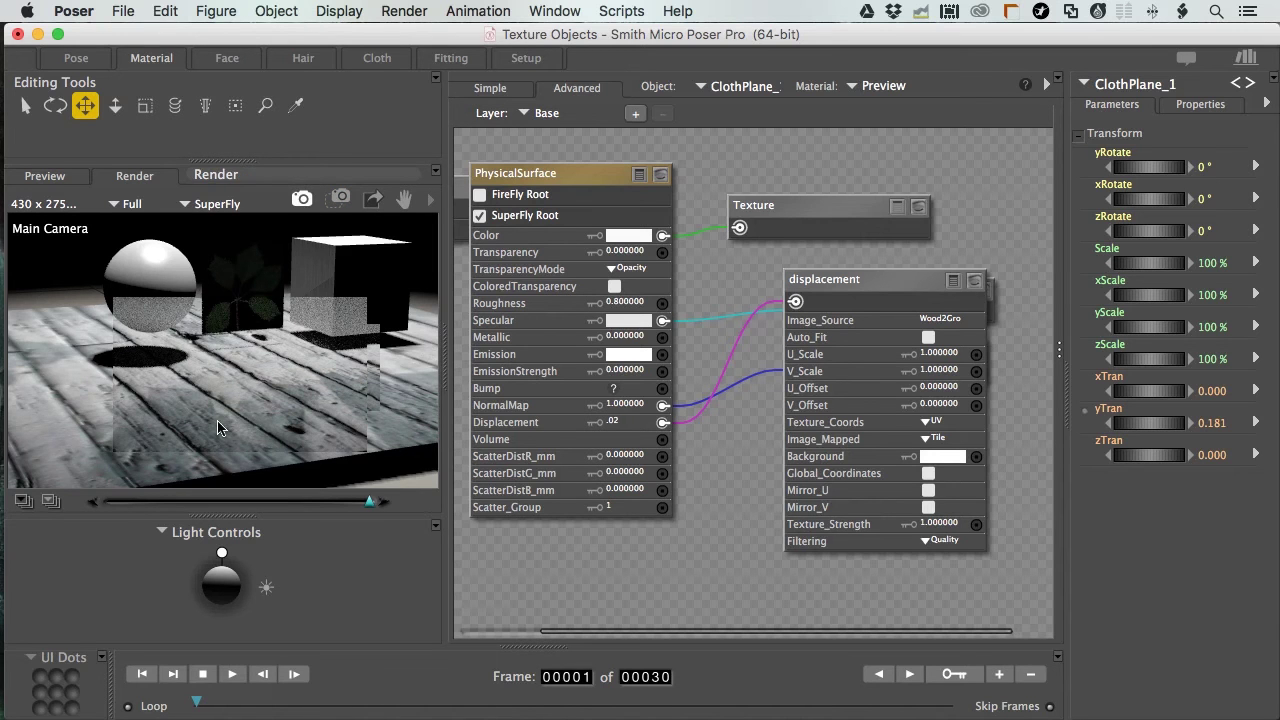
pyautogui.press('super+r')
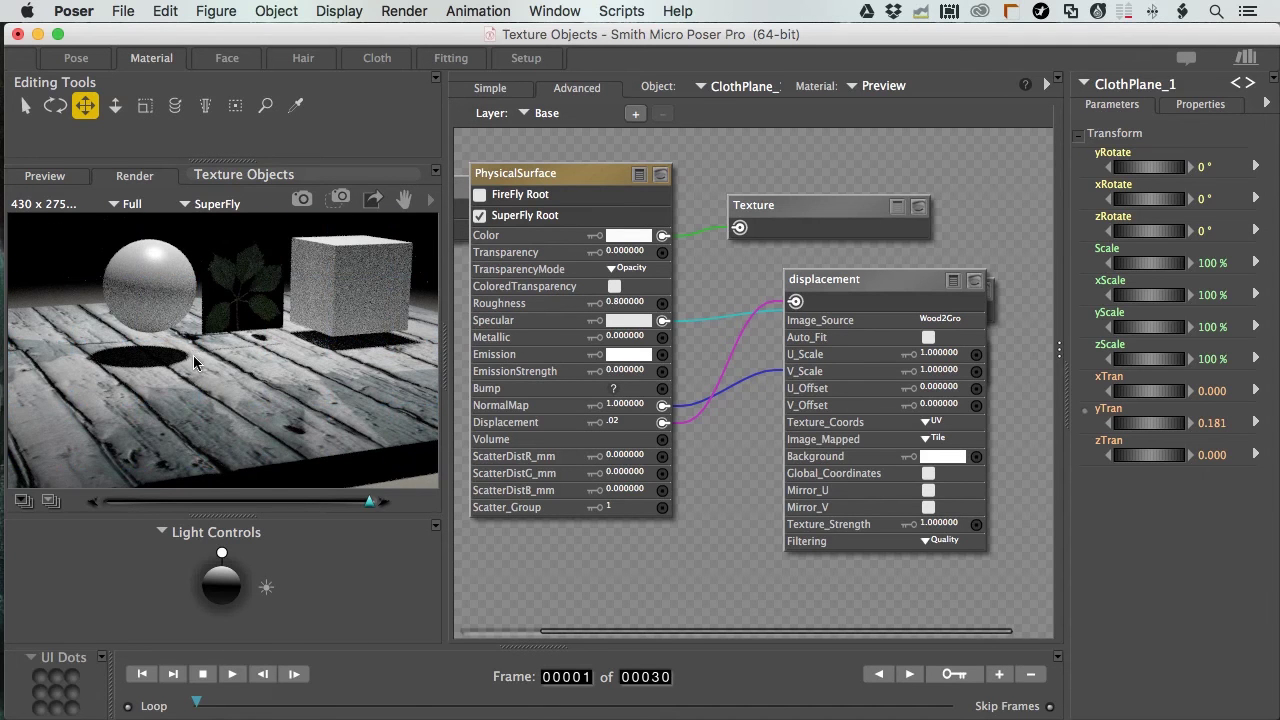
# - Move Light 1 low behind the objects to rake across the planks and render the scene
pyautogui.click(222, 550)
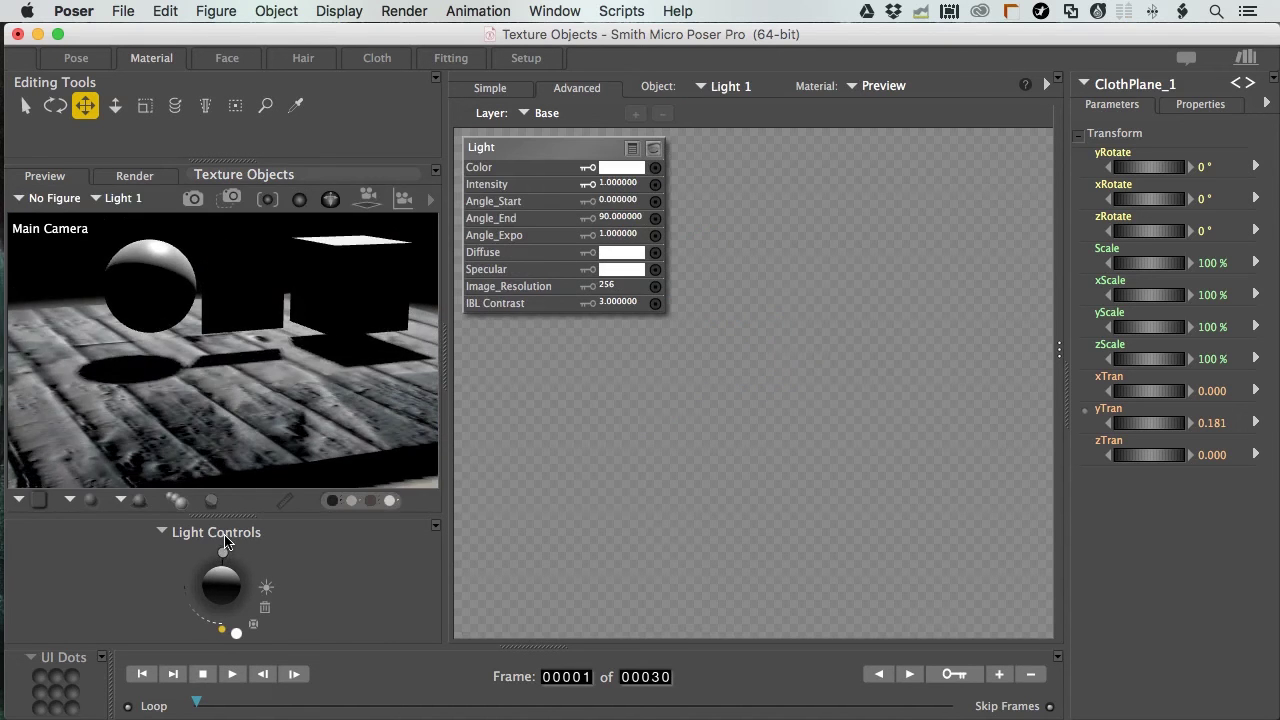
pyautogui.click(194, 197)
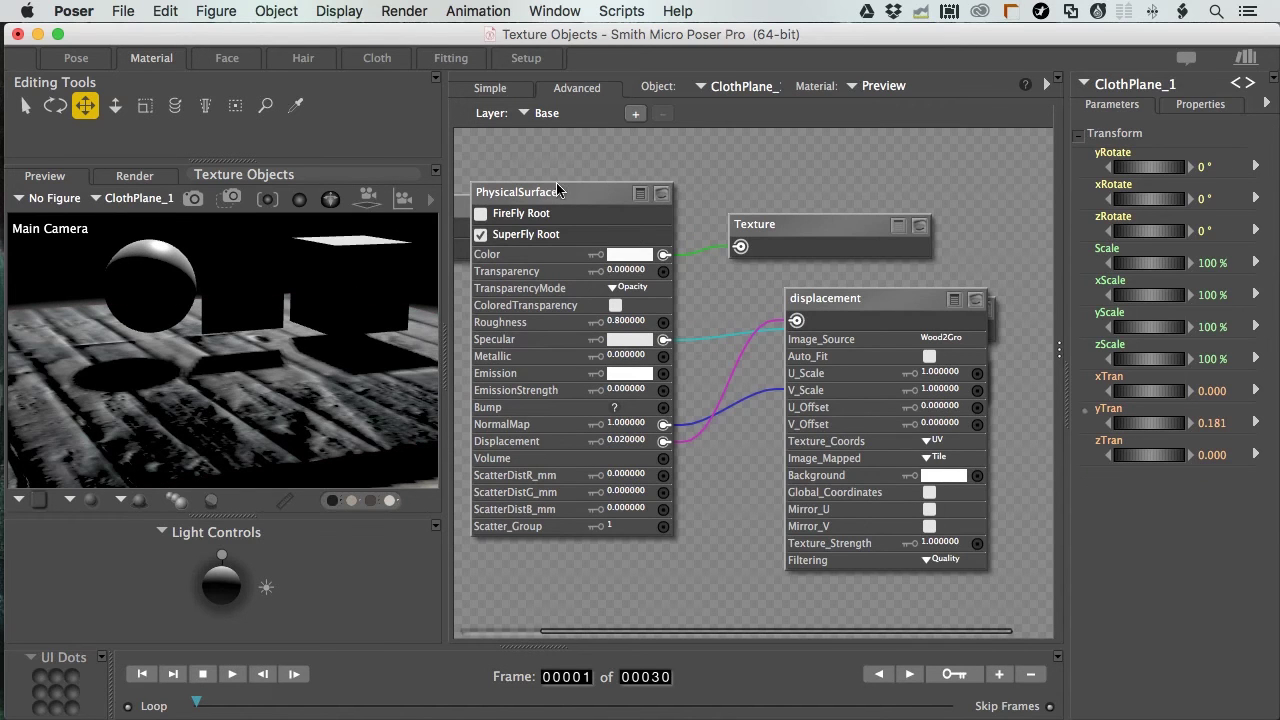
# - Copy the ground plane's wood material nodes onto the ball, with PhysicalSurface as SuperFly root, and render the scene
pyautogui.moveTo(620, 192); pyautogui.dragTo(754, 186)
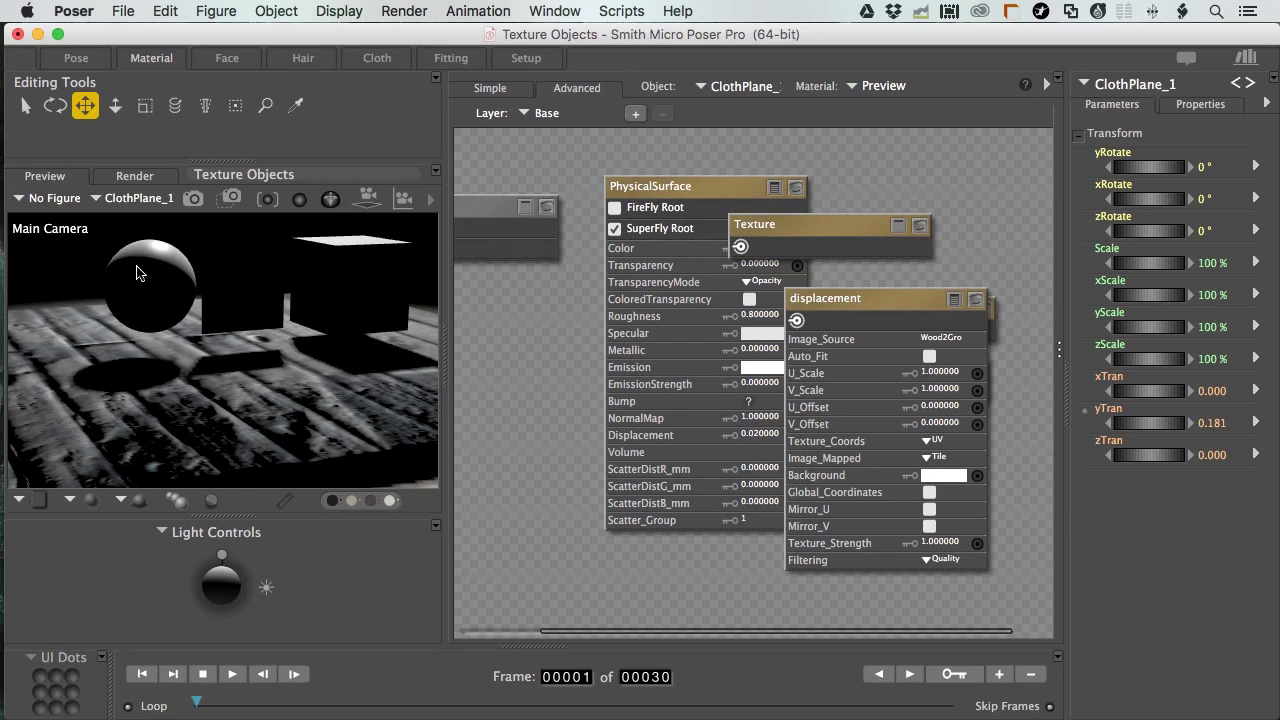
pyautogui.click(139, 269)
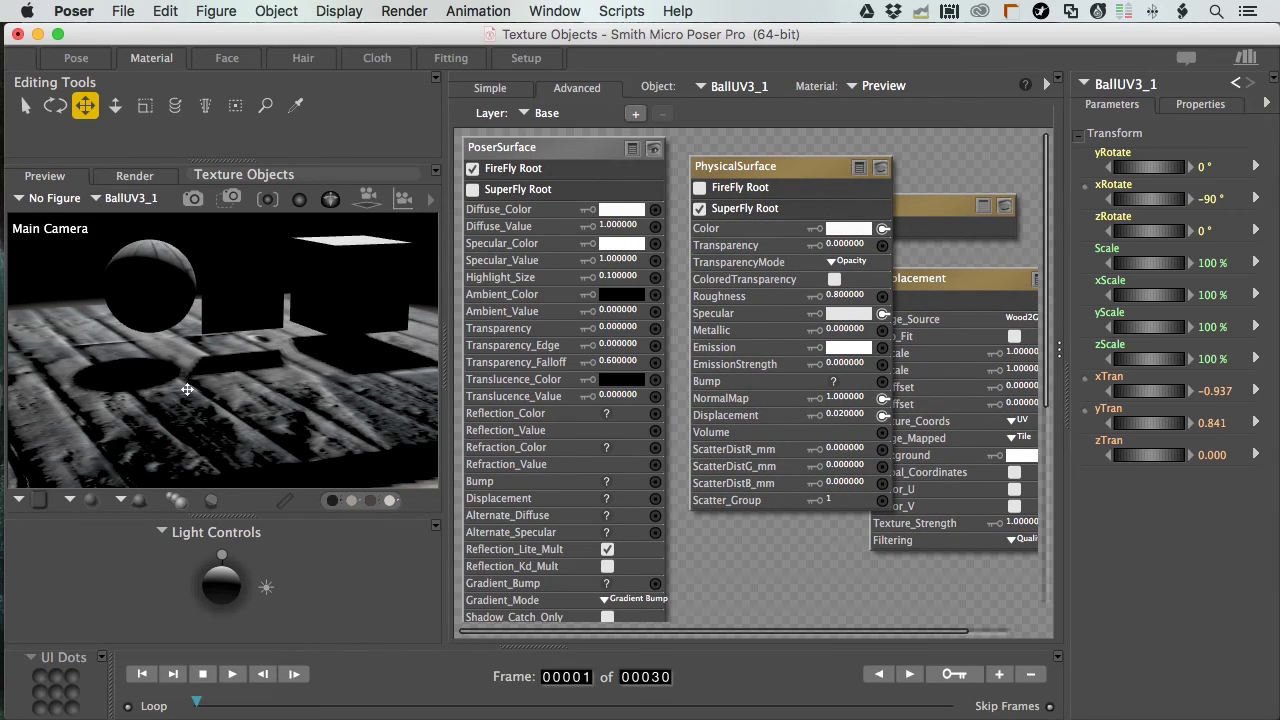
pyautogui.click(194, 198)
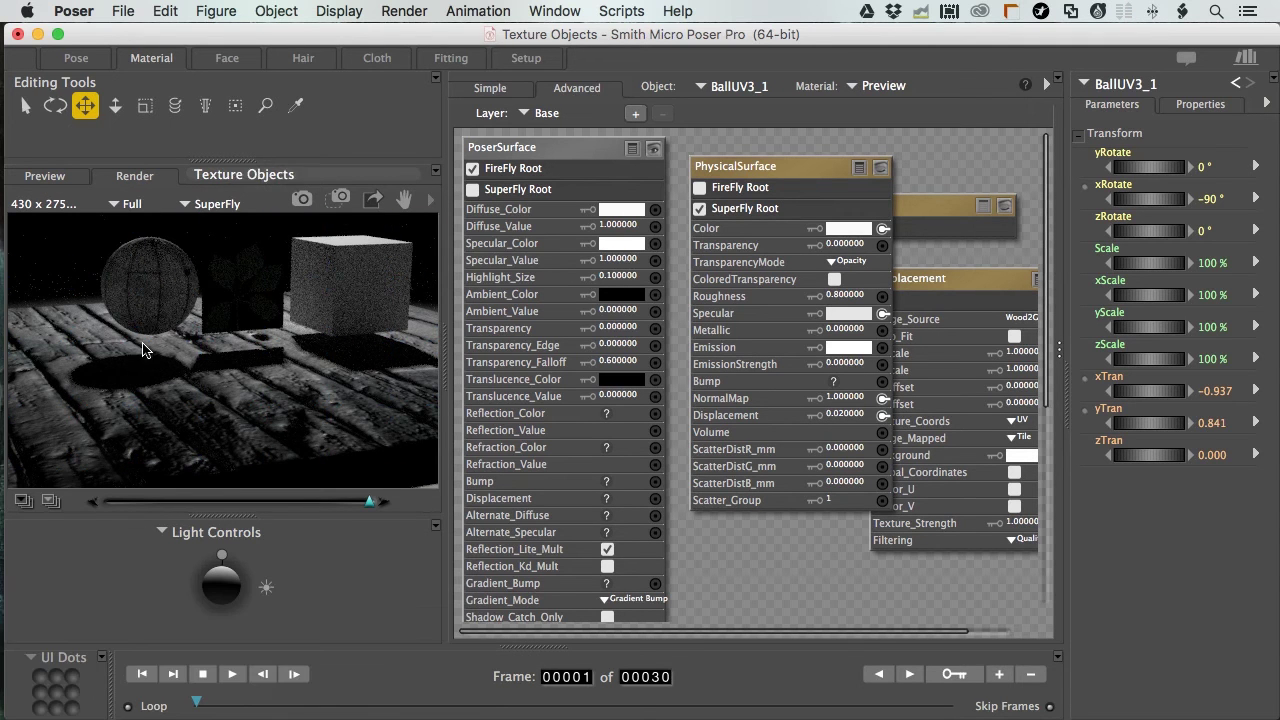
# - Move Light 1 to the front of the objects, at about -33° xRotate and -22° yRotate, and render the full scene
pyautogui.click(222, 557)
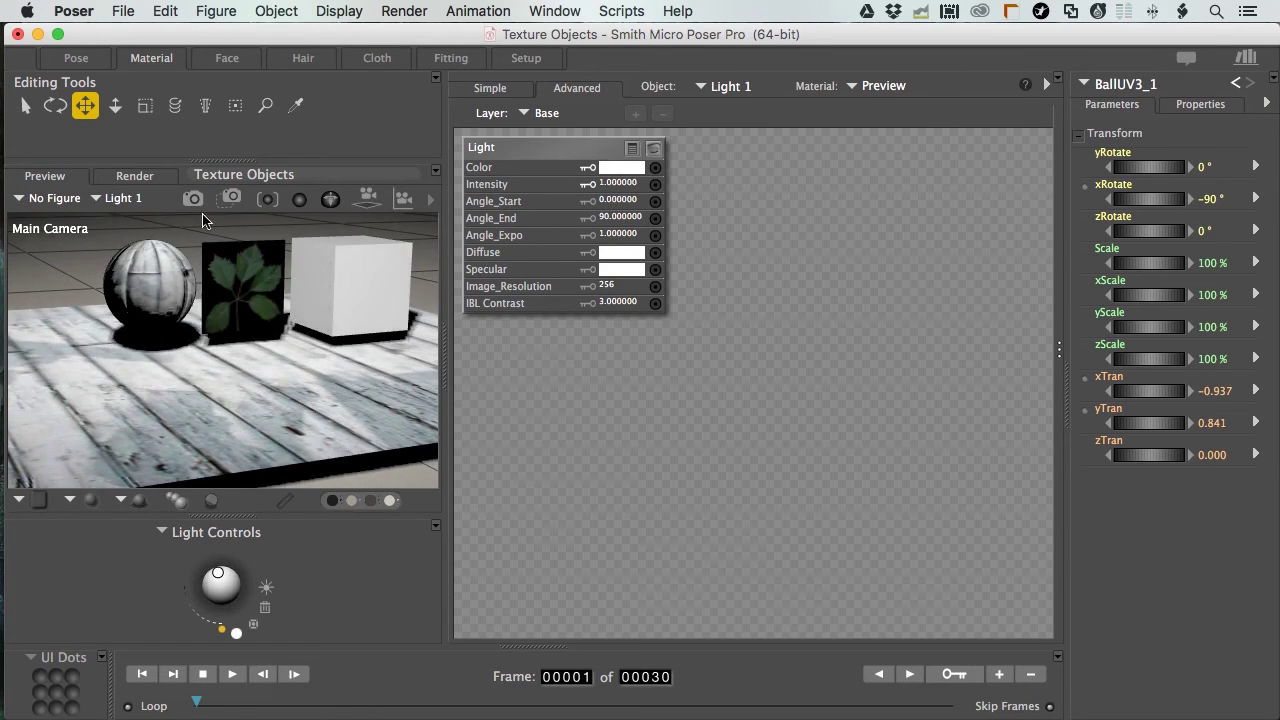
pyautogui.press('super+r')
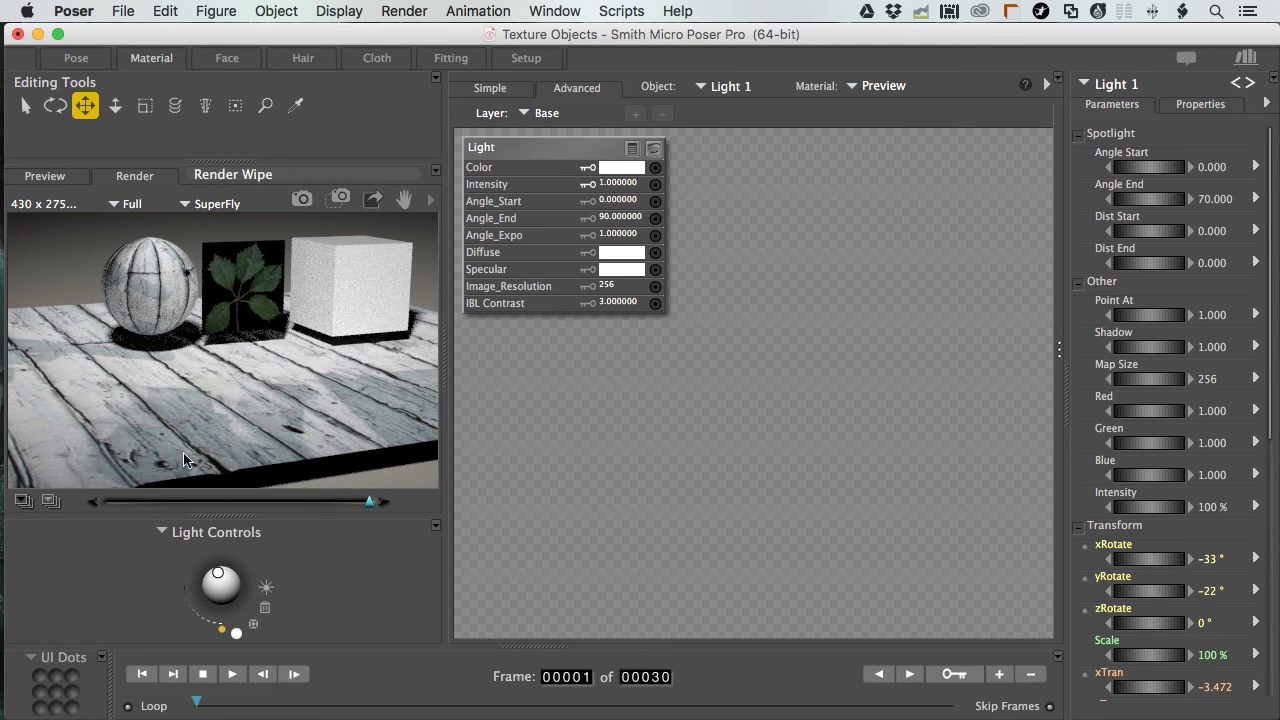
pyautogui.click(189, 412)
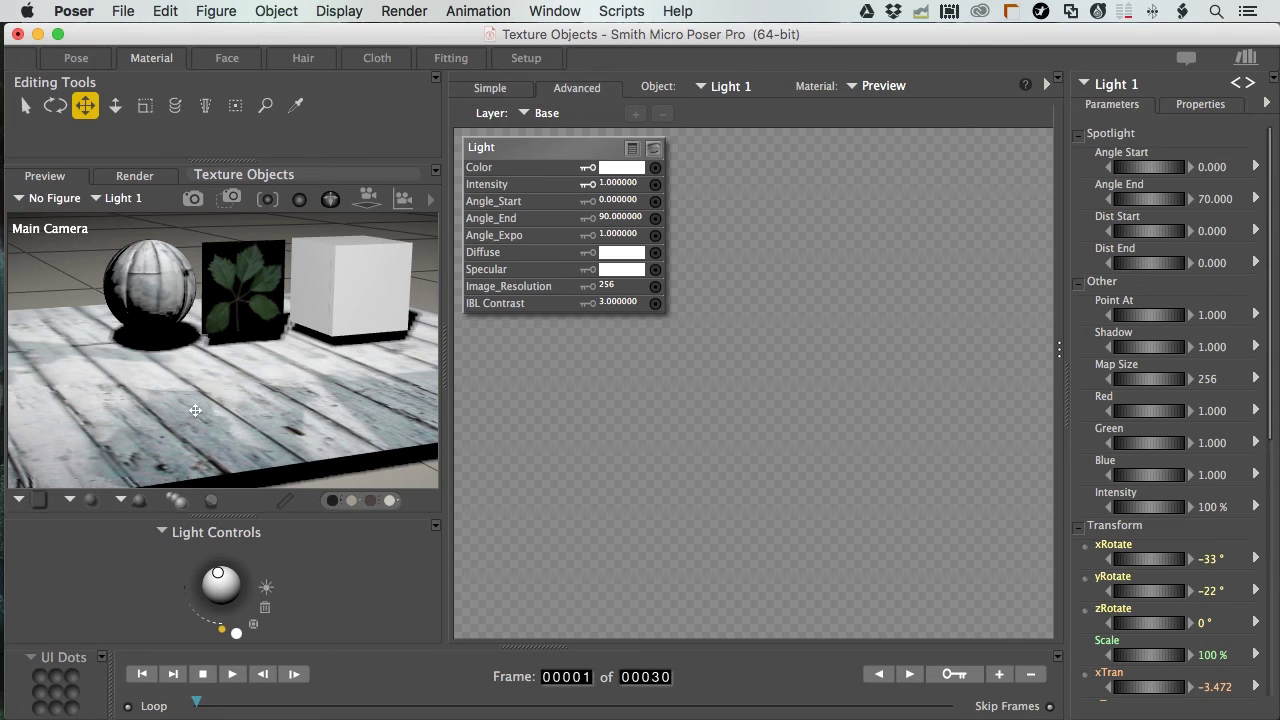
# - Set the ground plane's displacement node image to Stone3Groove.jpg and move the collapsed node below the normal node
pyautogui.click(195, 410)
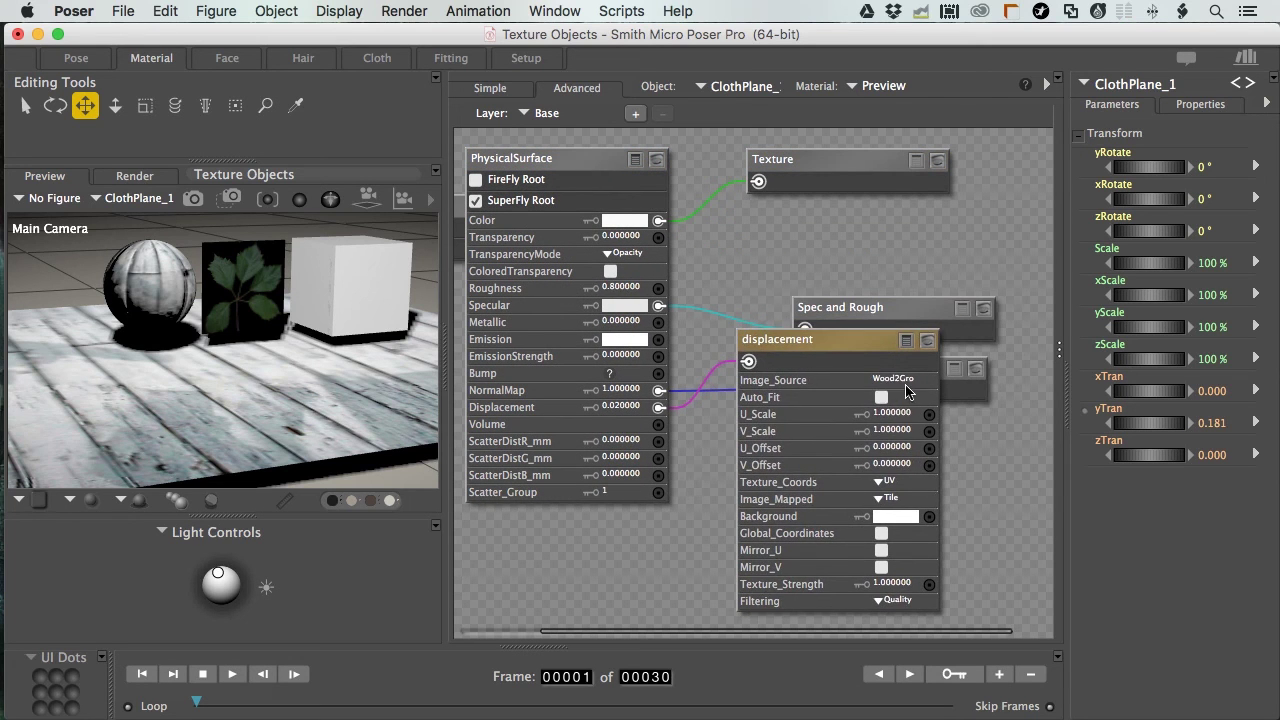
pyautogui.click(885, 384)
pyautogui.click(888, 383)
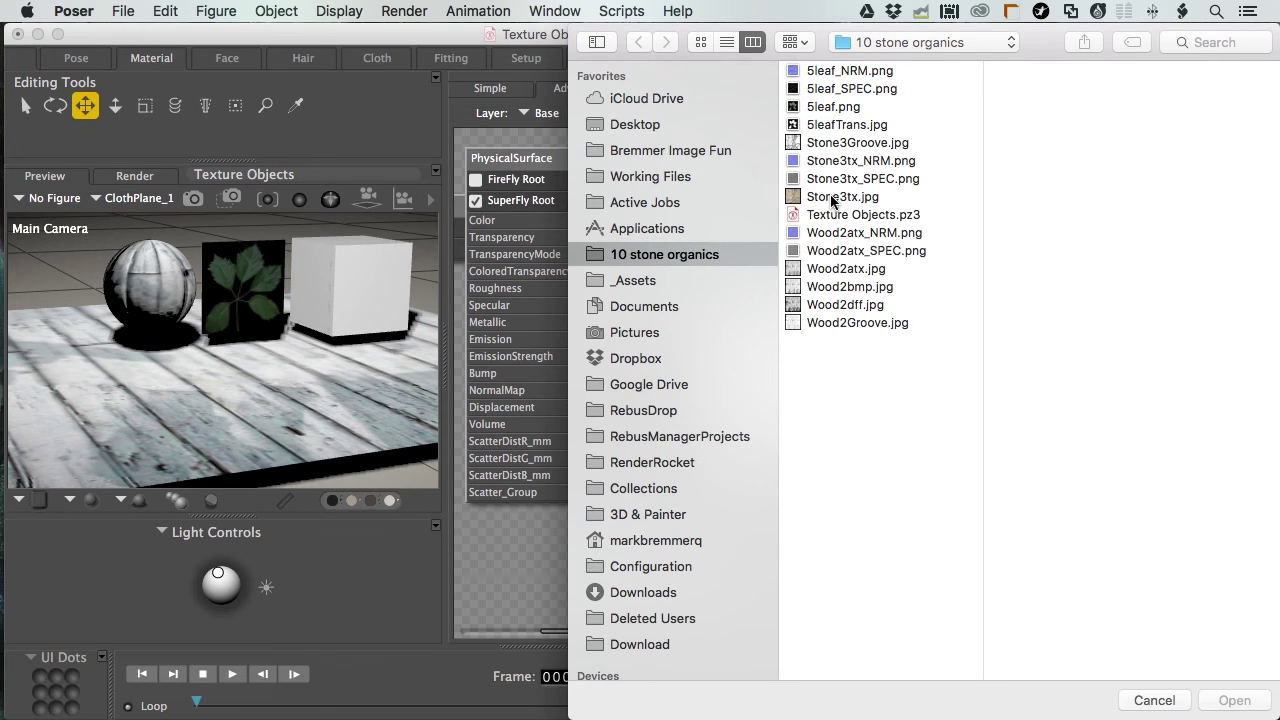
pyautogui.click(830, 145)
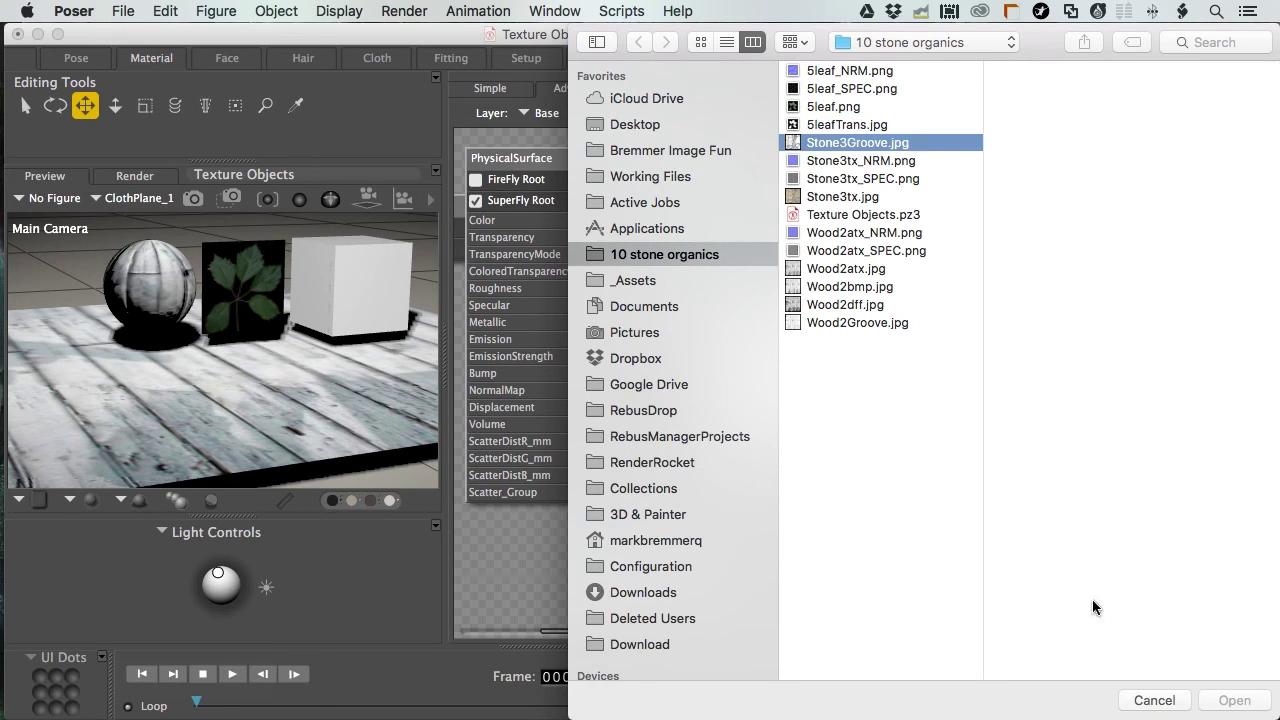
pyautogui.click(1230, 703)
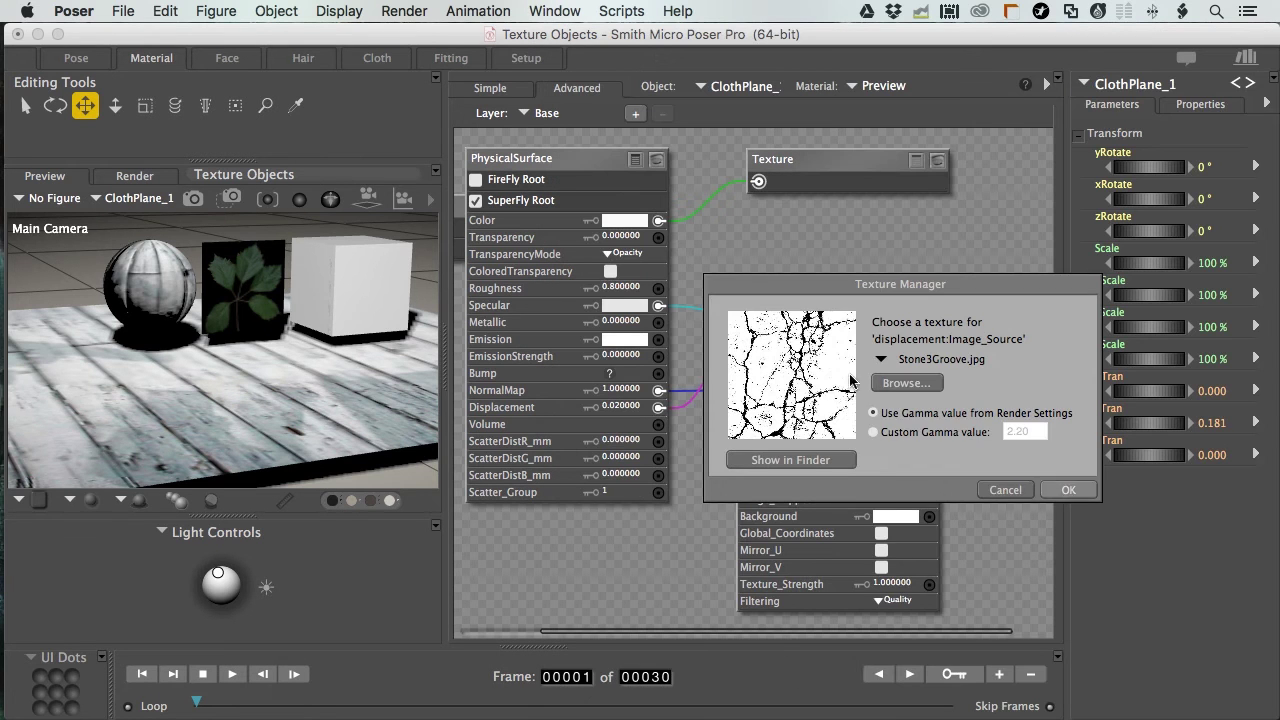
pyautogui.press('Return')
pyautogui.click(906, 340)
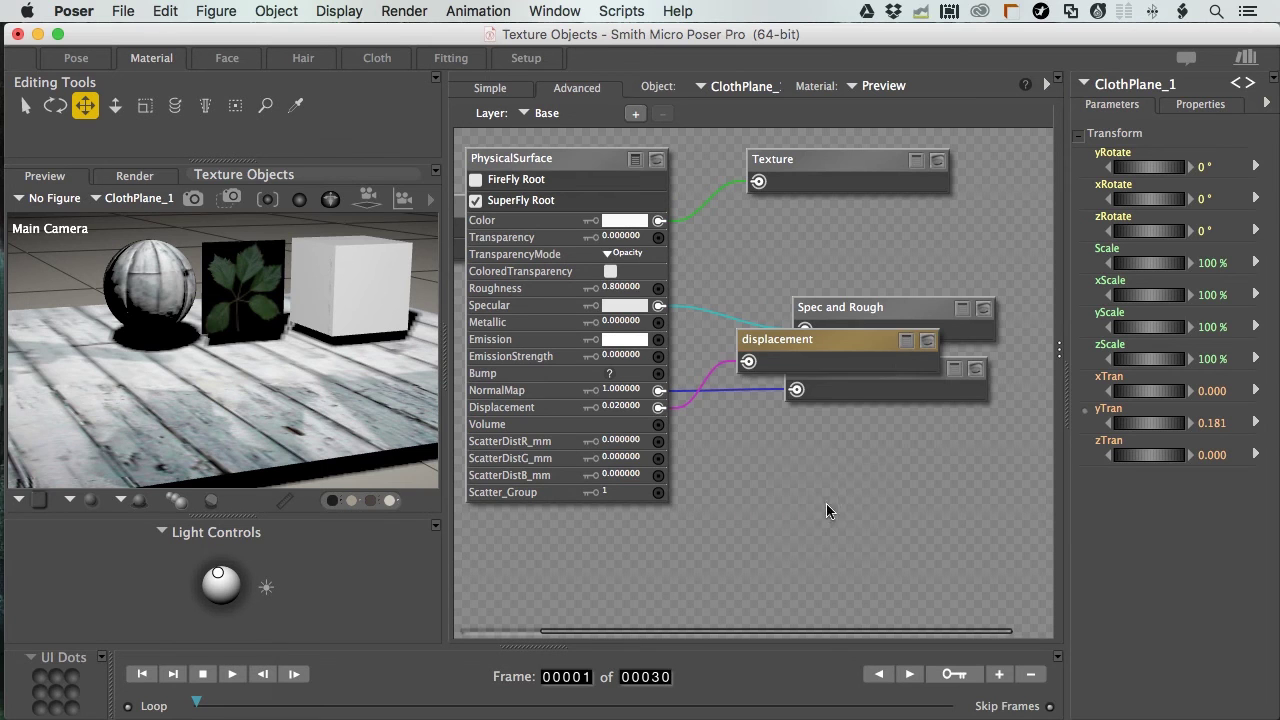
pyautogui.moveTo(860, 343); pyautogui.dragTo(846, 504)
# - Expand the normal node, set its image source to Stone3tx_NRM.png and collapse it again
pyautogui.click(950, 355)
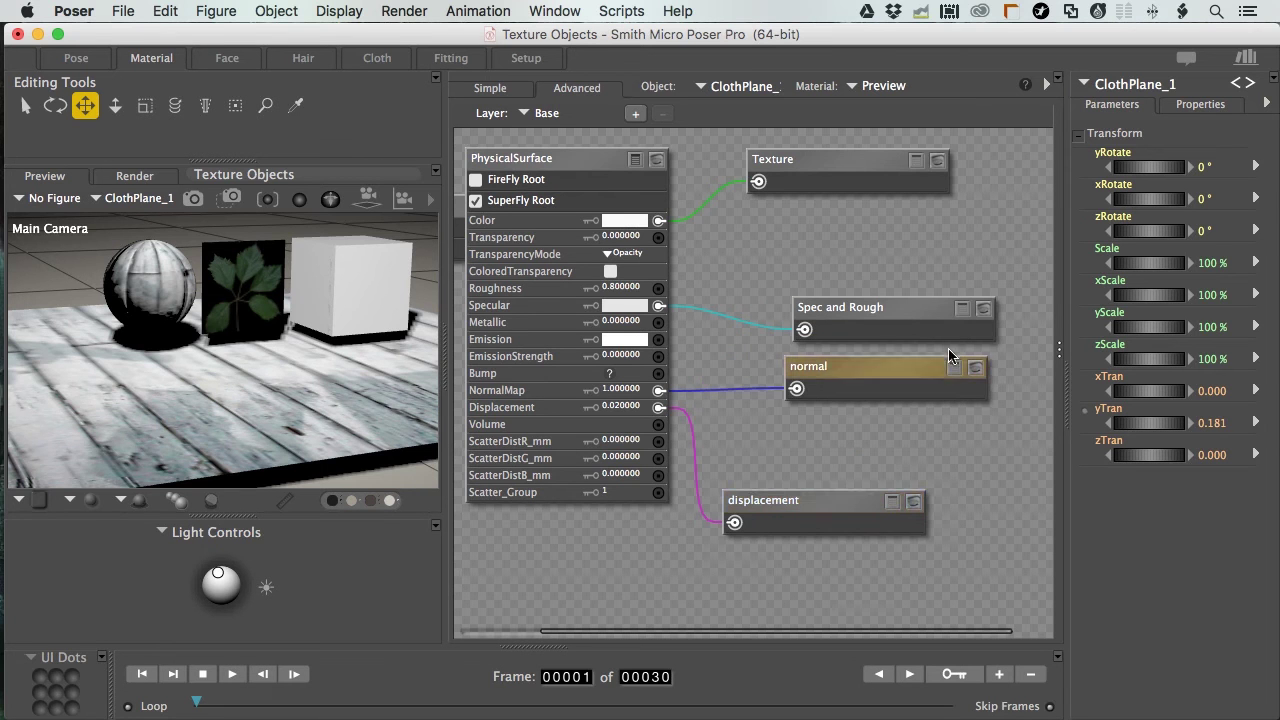
pyautogui.moveTo(950, 355); pyautogui.dragTo(950, 336)
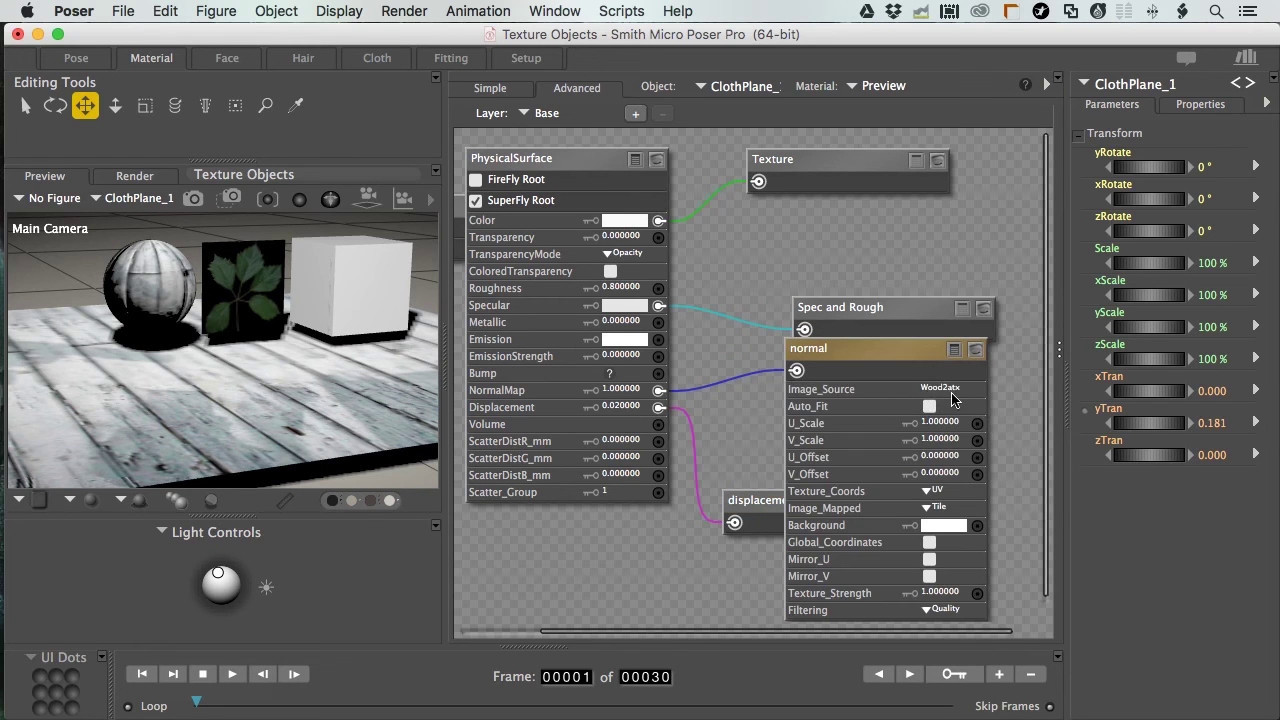
pyautogui.click(935, 397)
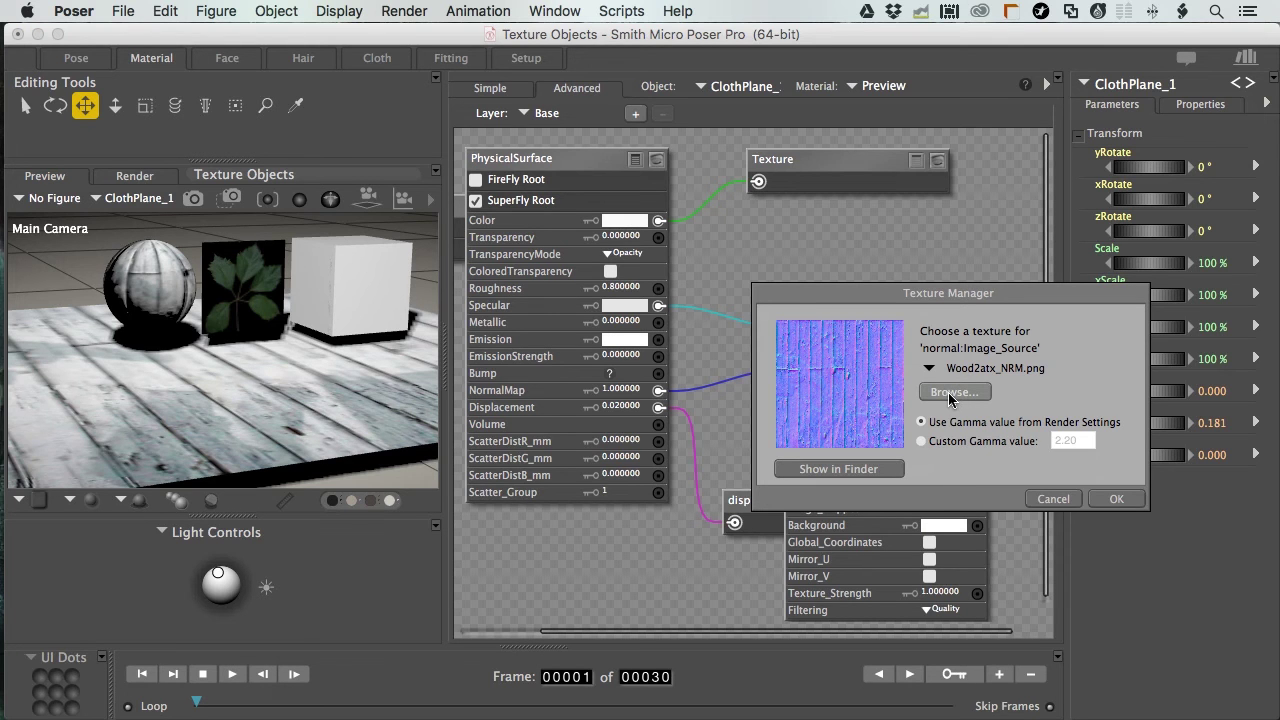
pyautogui.click(952, 392)
pyautogui.click(828, 162)
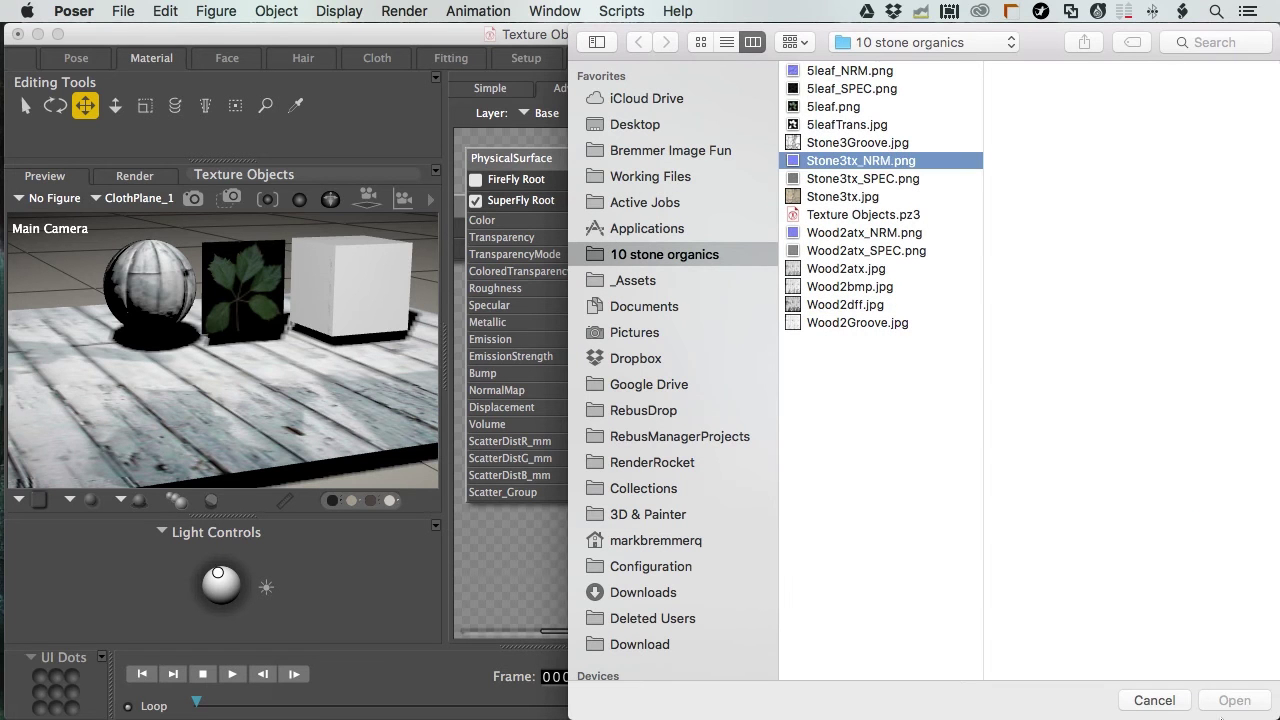
pyautogui.press('Return')
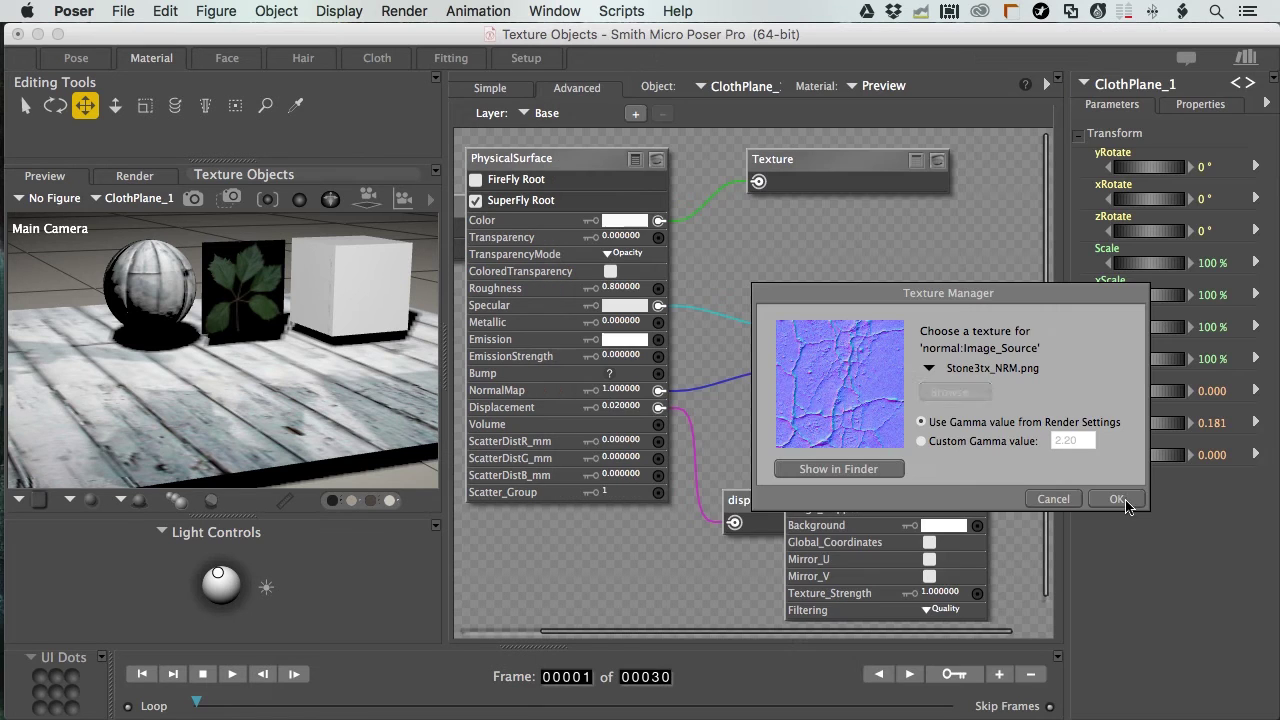
pyautogui.press('Return')
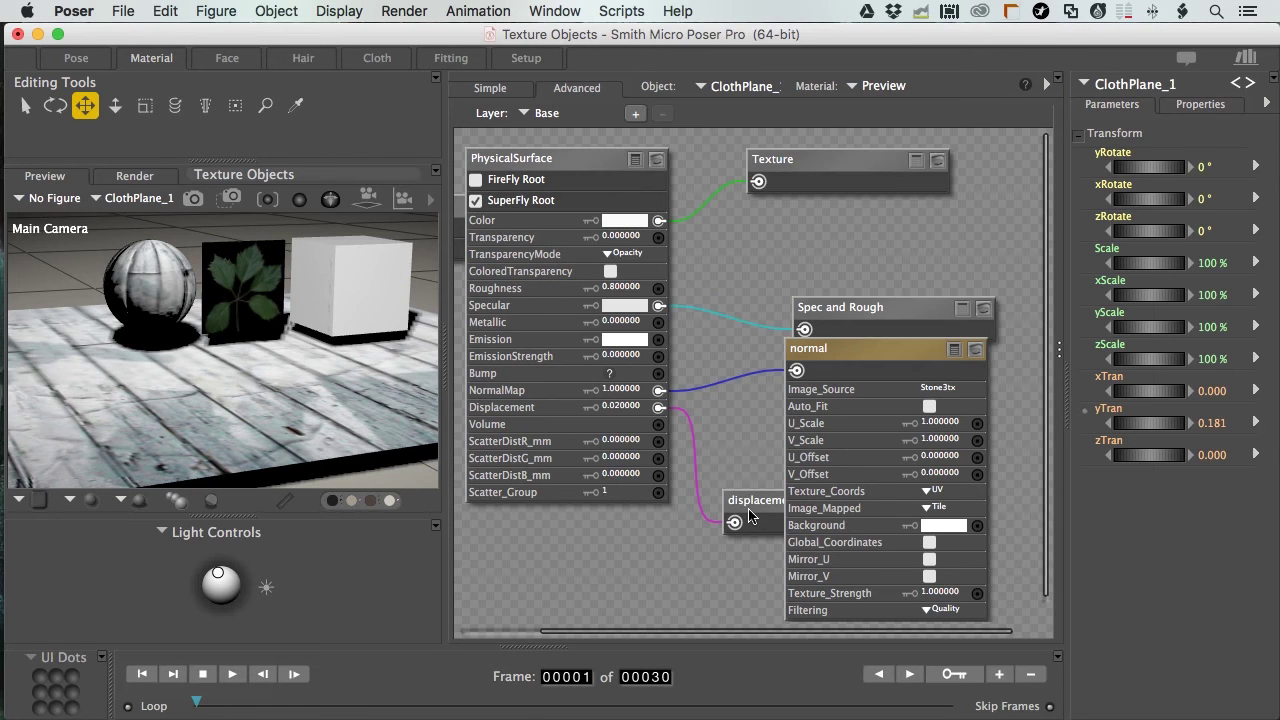
pyautogui.click(954, 349)
# - Move the Spec and Rough node up, expand it and set its image source to Stone3tx_SPEC.png
pyautogui.moveTo(960, 314); pyautogui.dragTo(960, 265)
pyautogui.click(960, 257)
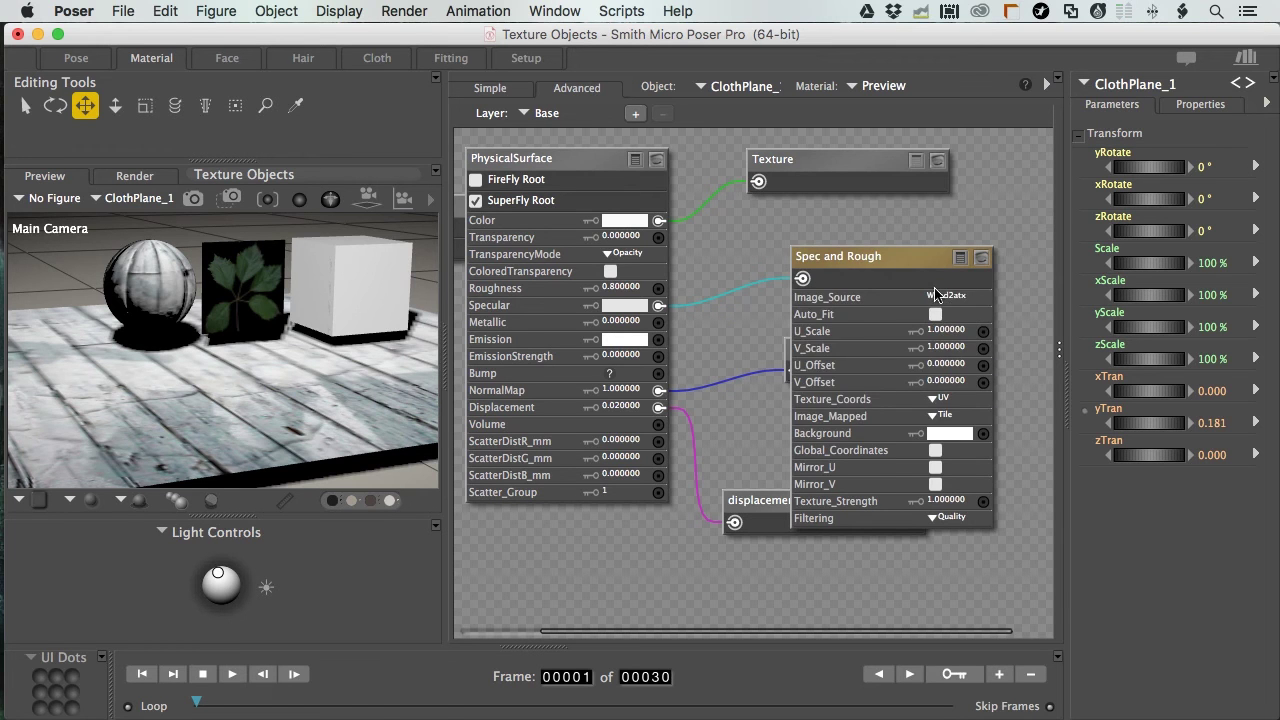
pyautogui.click(980, 303)
pyautogui.click(848, 186)
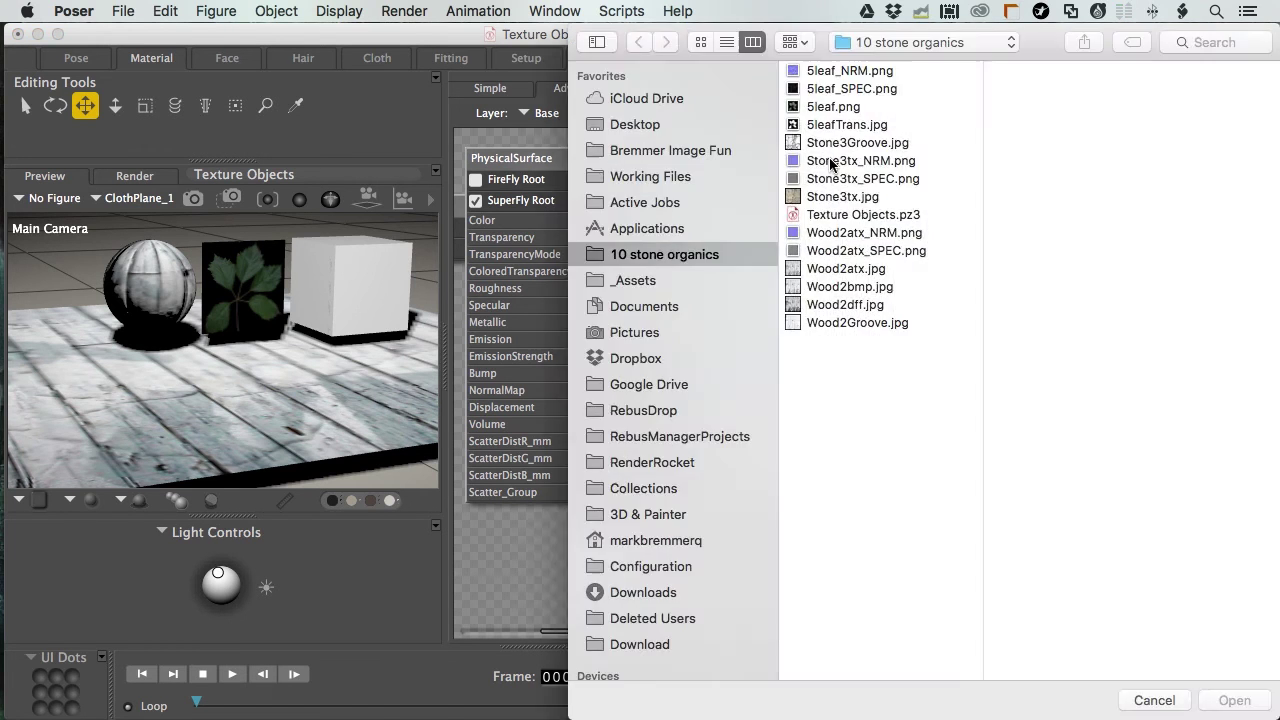
pyautogui.click(848, 179)
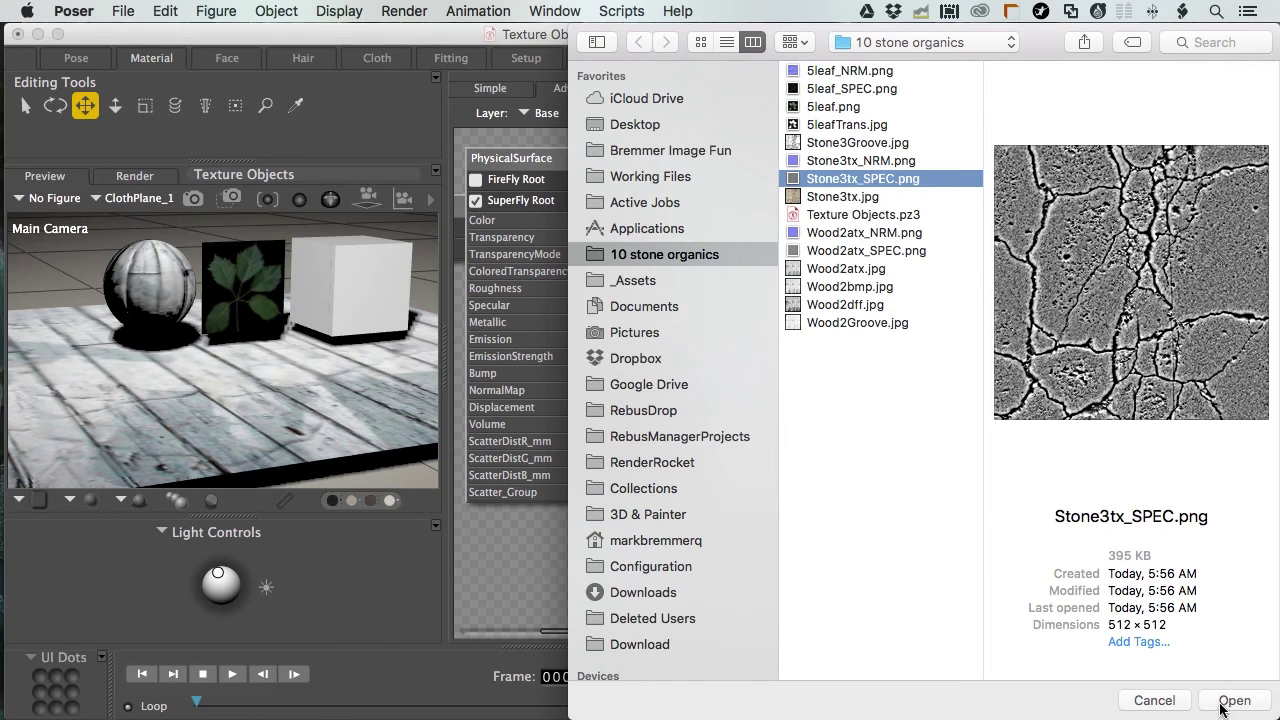
pyautogui.press('Return')
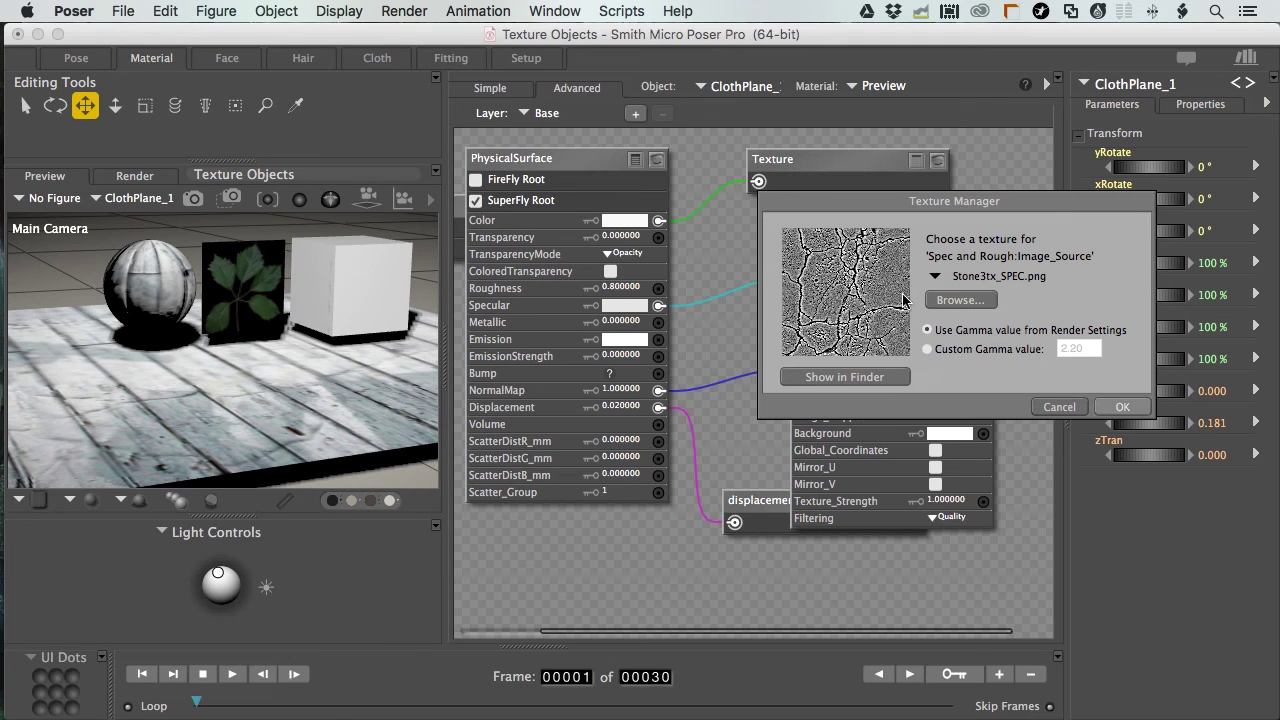
pyautogui.press('Return')
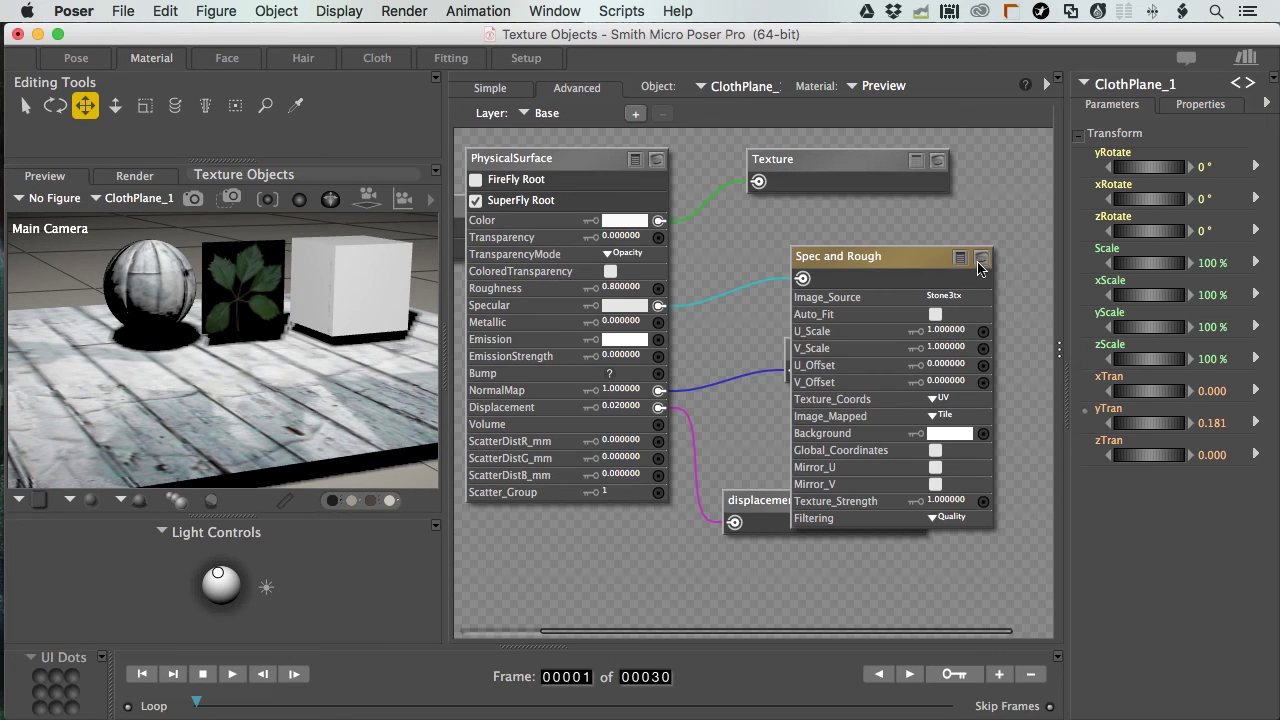
# - Set the ground plane's Texture node image source to Stone3tx.jpg and render the full scene
pyautogui.click(916, 163)
pyautogui.click(916, 160)
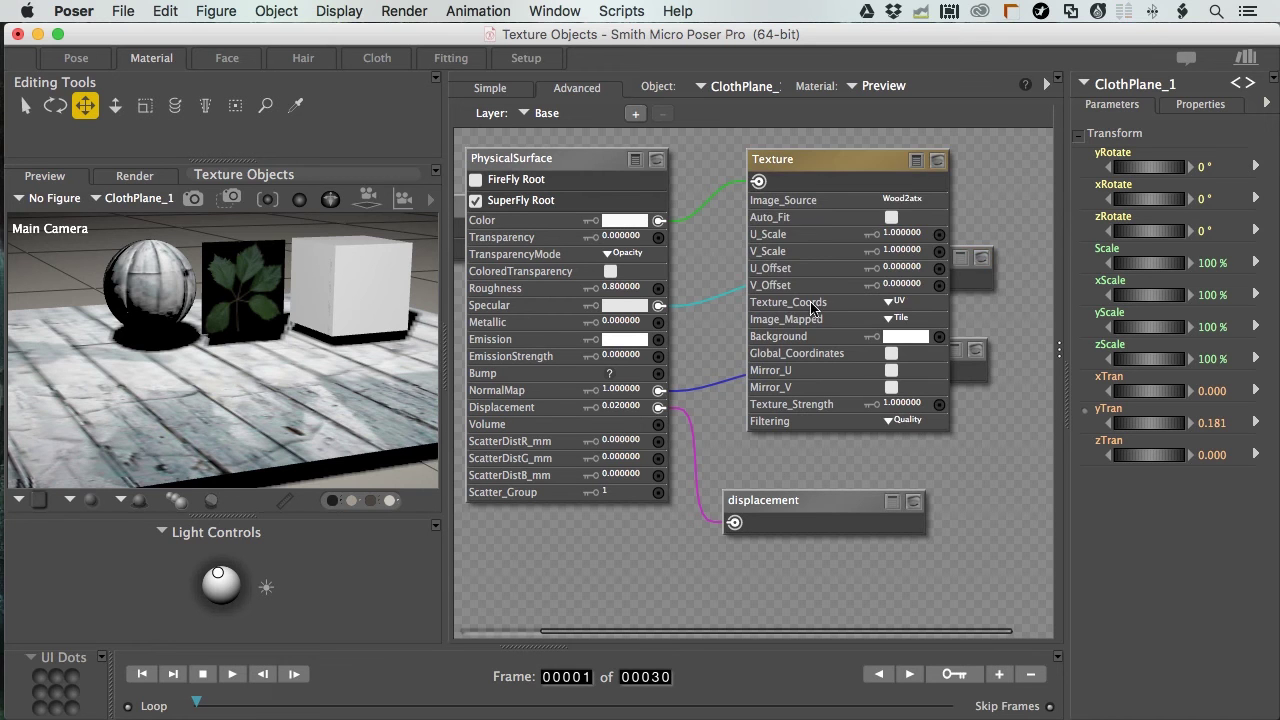
pyautogui.click(903, 200)
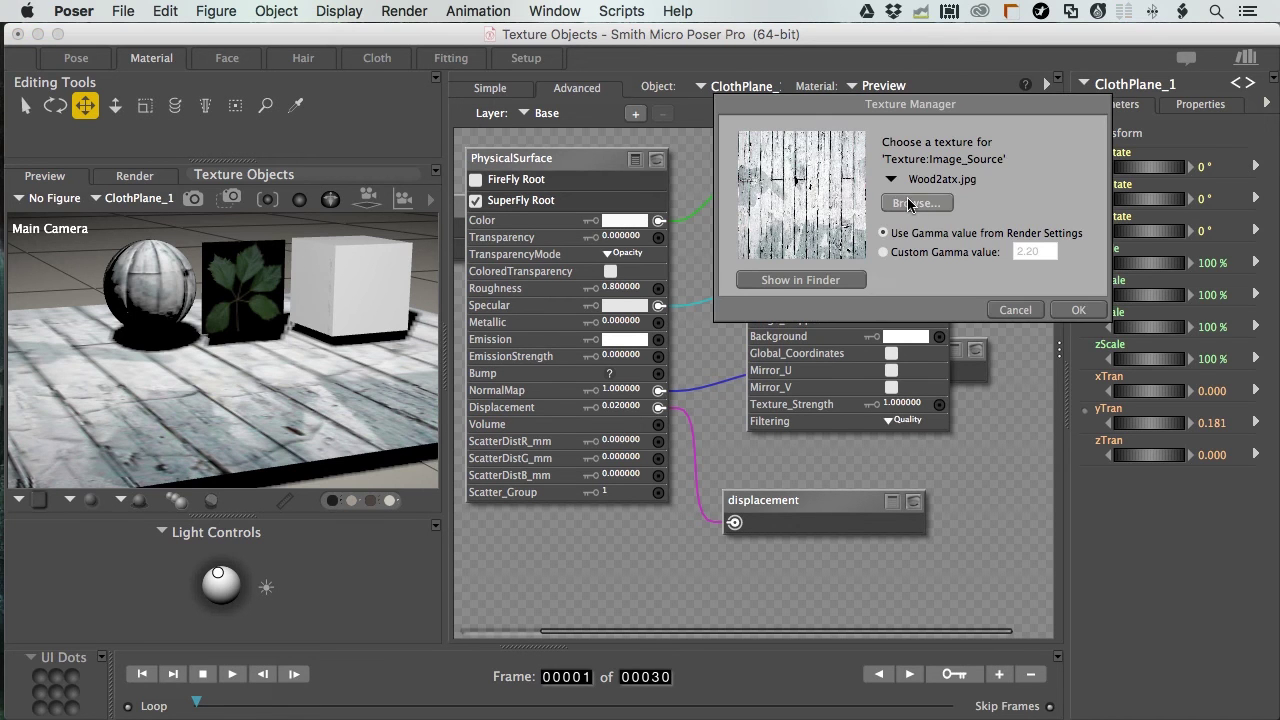
pyautogui.click(817, 222)
pyautogui.doubleClick(808, 200)
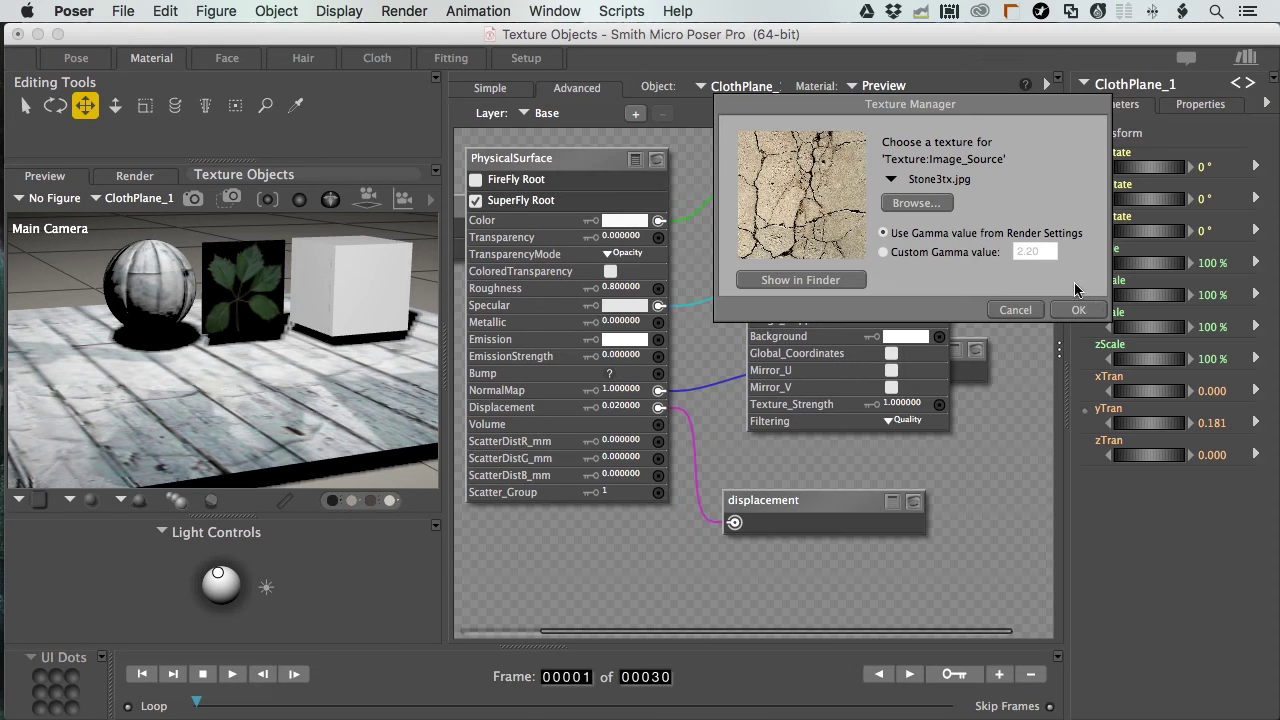
pyautogui.press('Return')
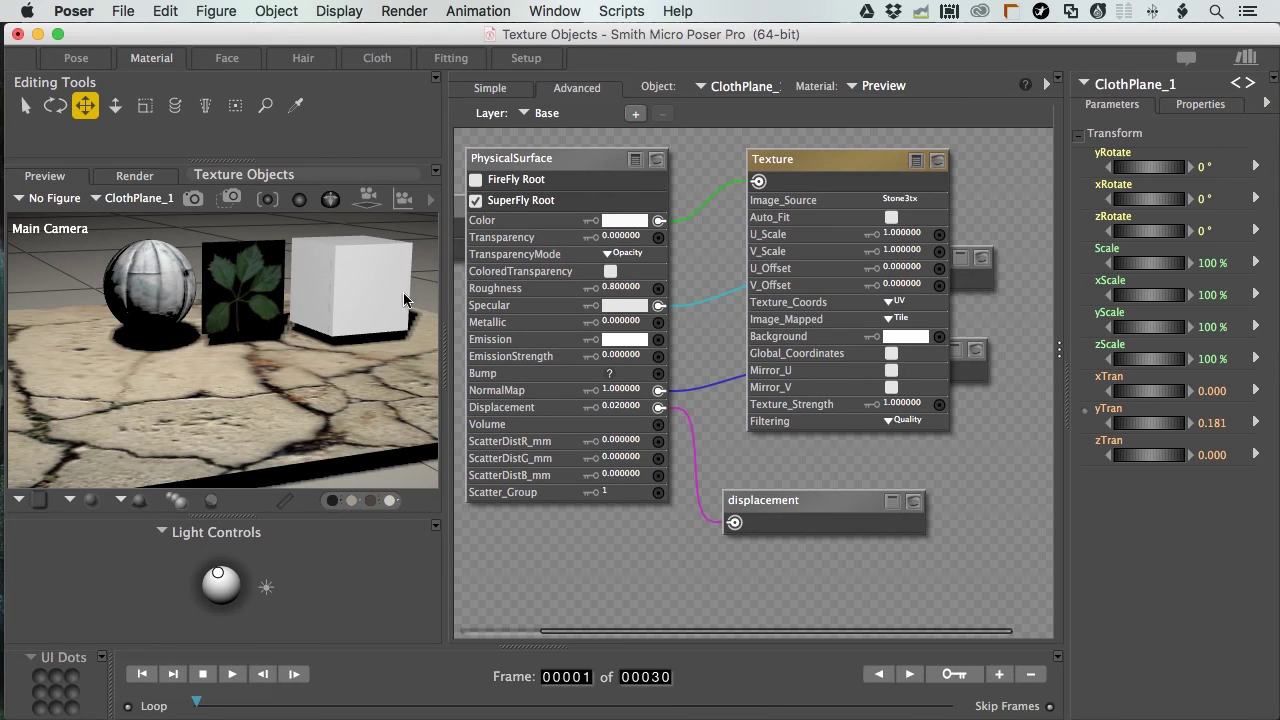
pyautogui.click(170, 450)
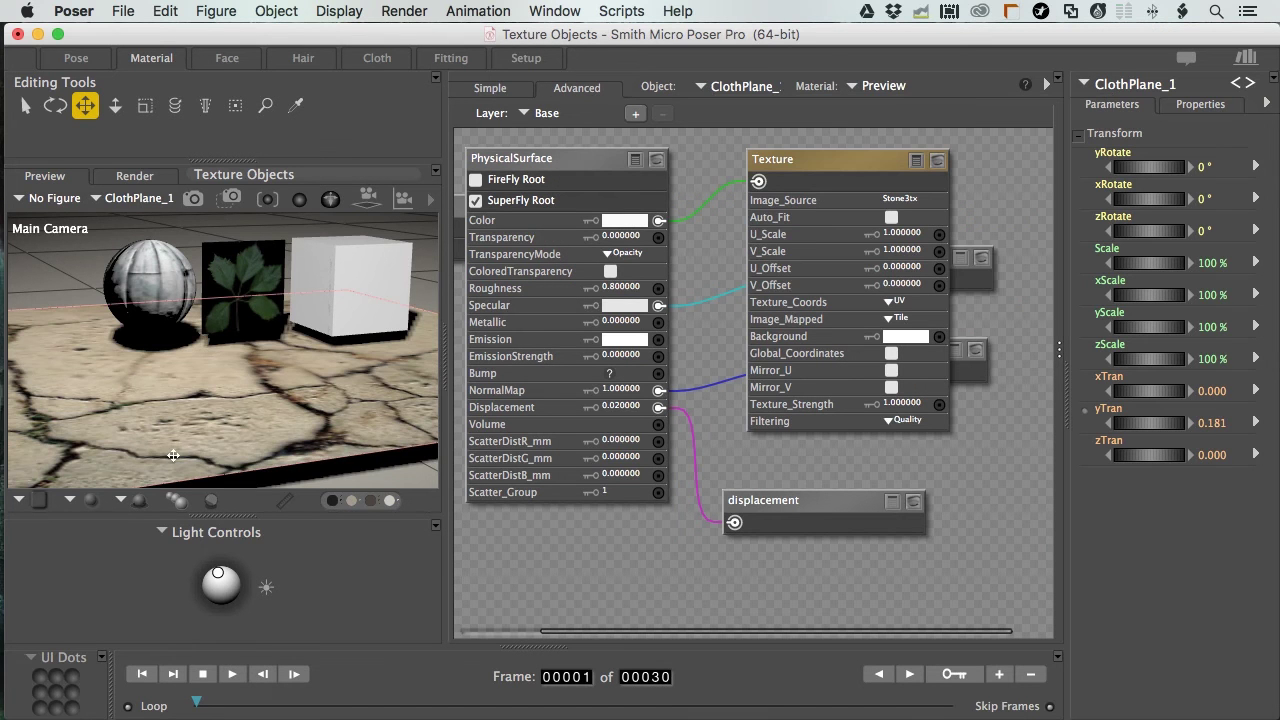
pyautogui.click(190, 201)
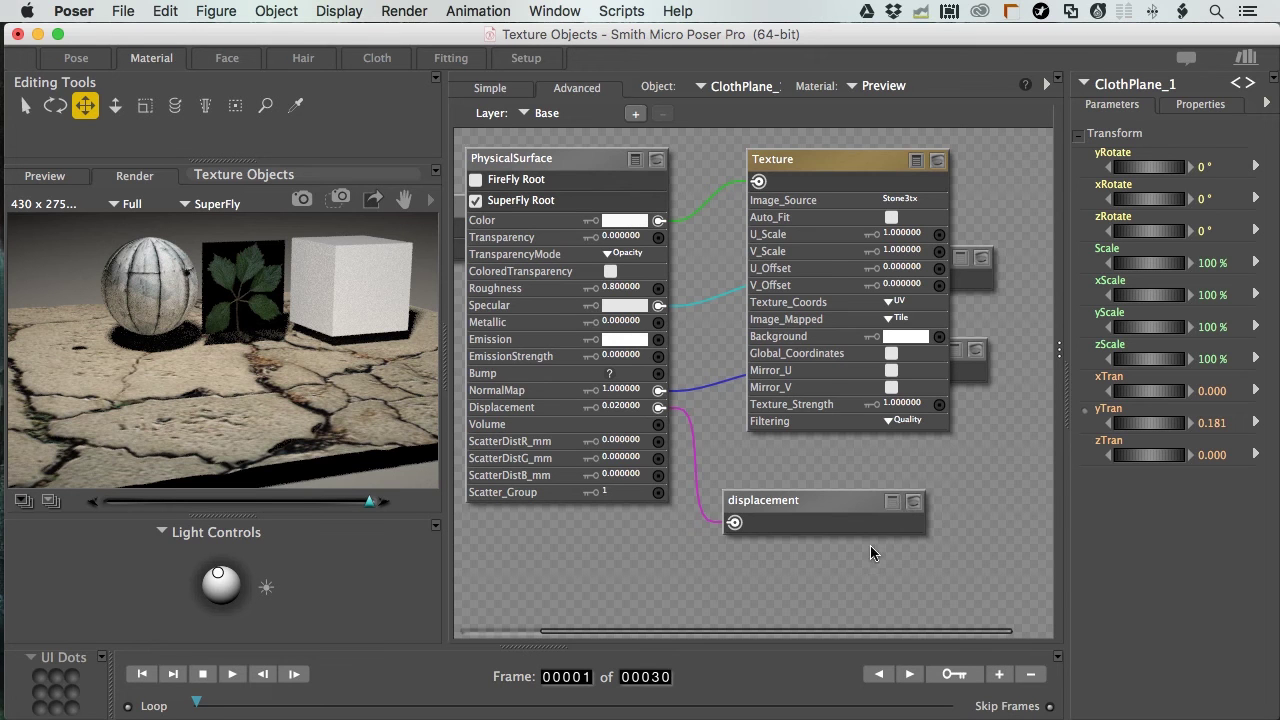
# - Set the ground plane's PhysicalSurface Displacement to 0.01, place the collapsed displacement node below the Texture node, and render again
pyautogui.click(892, 501)
pyautogui.moveTo(846, 492); pyautogui.dragTo(783, 300)
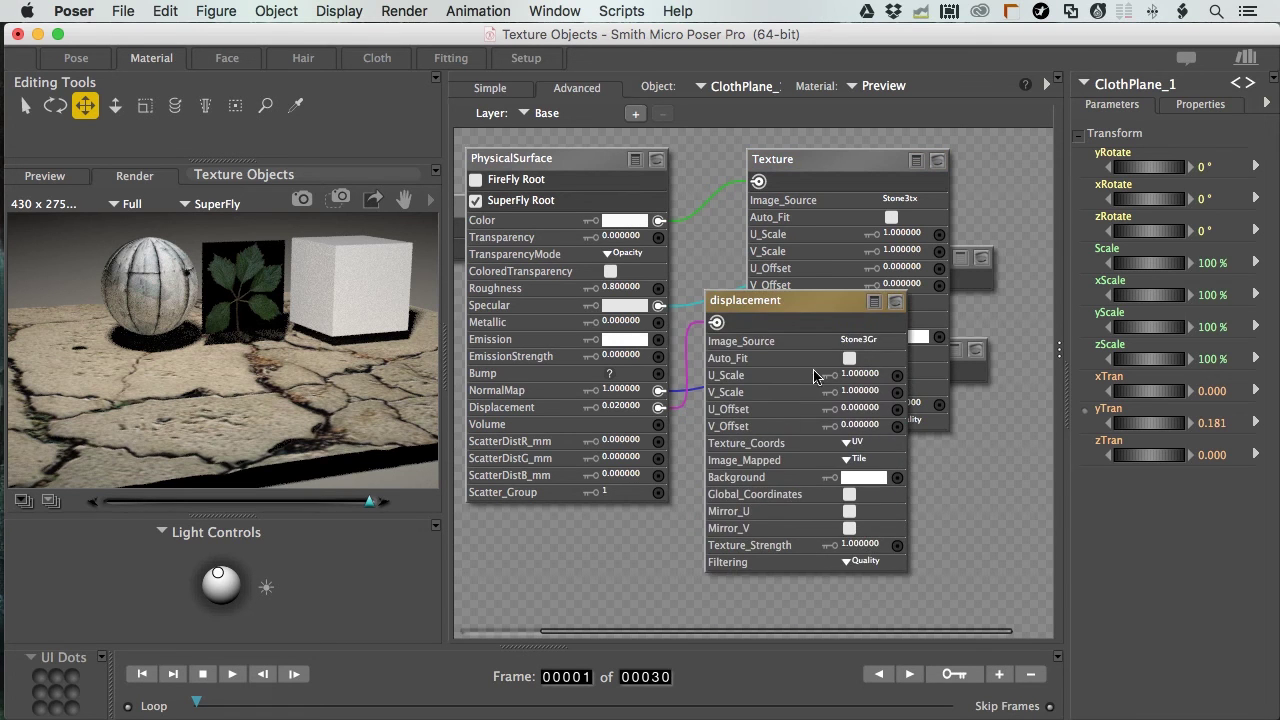
pyautogui.click(874, 302)
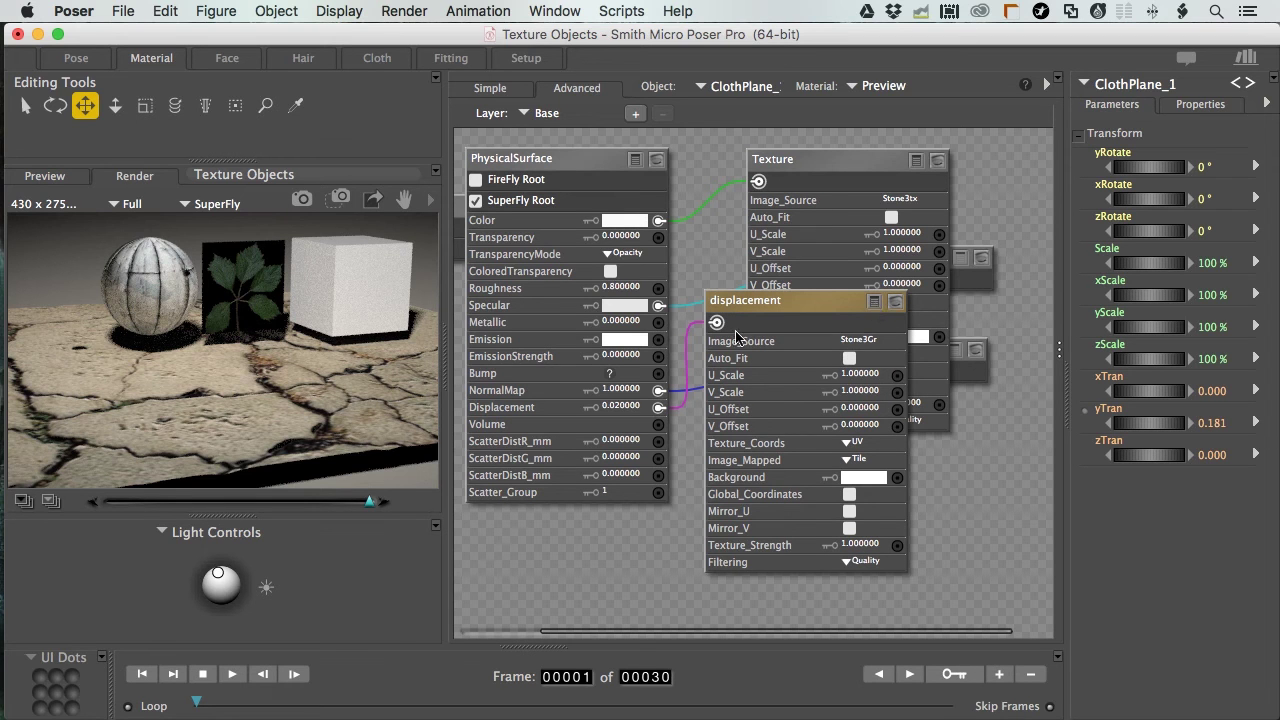
pyautogui.click(622, 408)
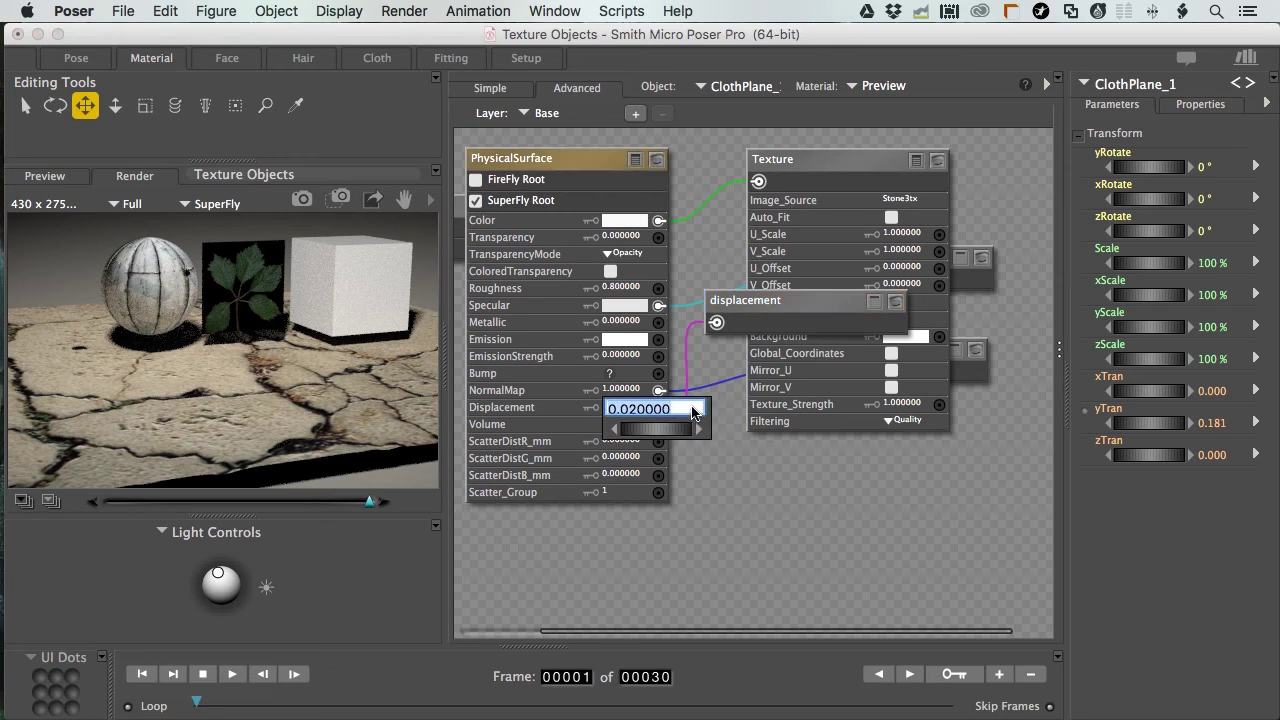
pyautogui.write('.01')
pyautogui.press('Return')
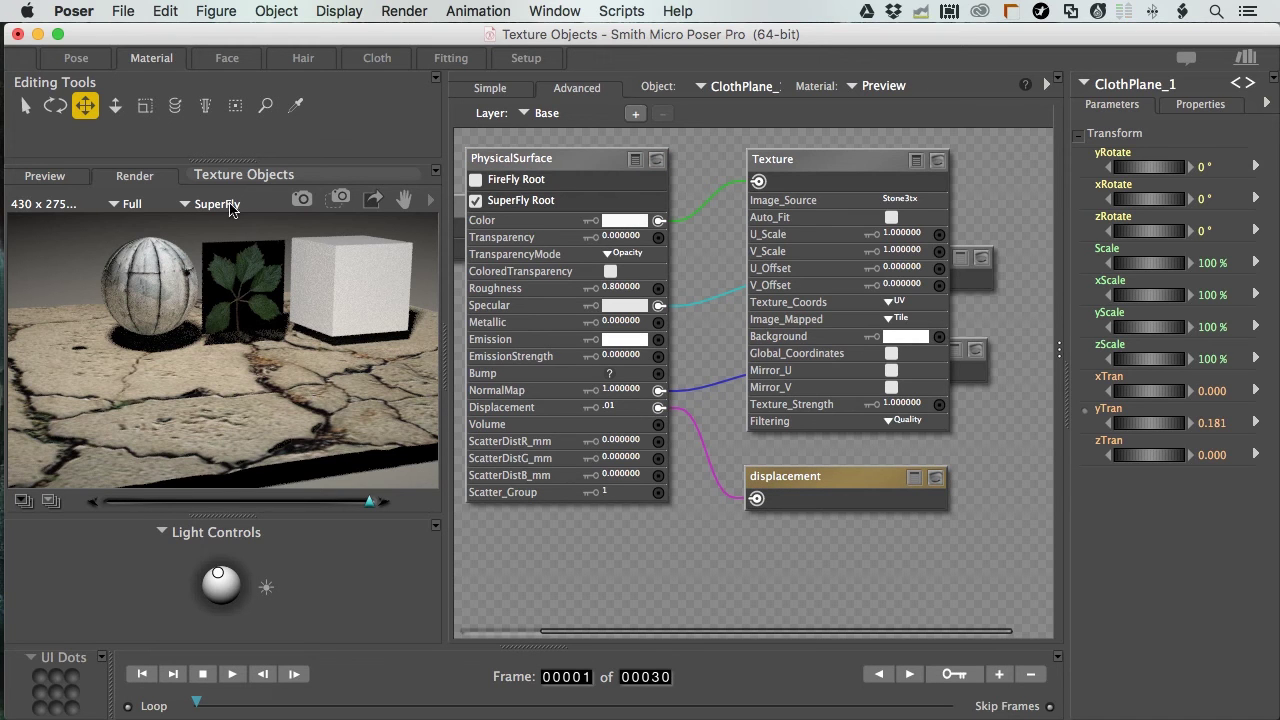
pyautogui.click(302, 201)
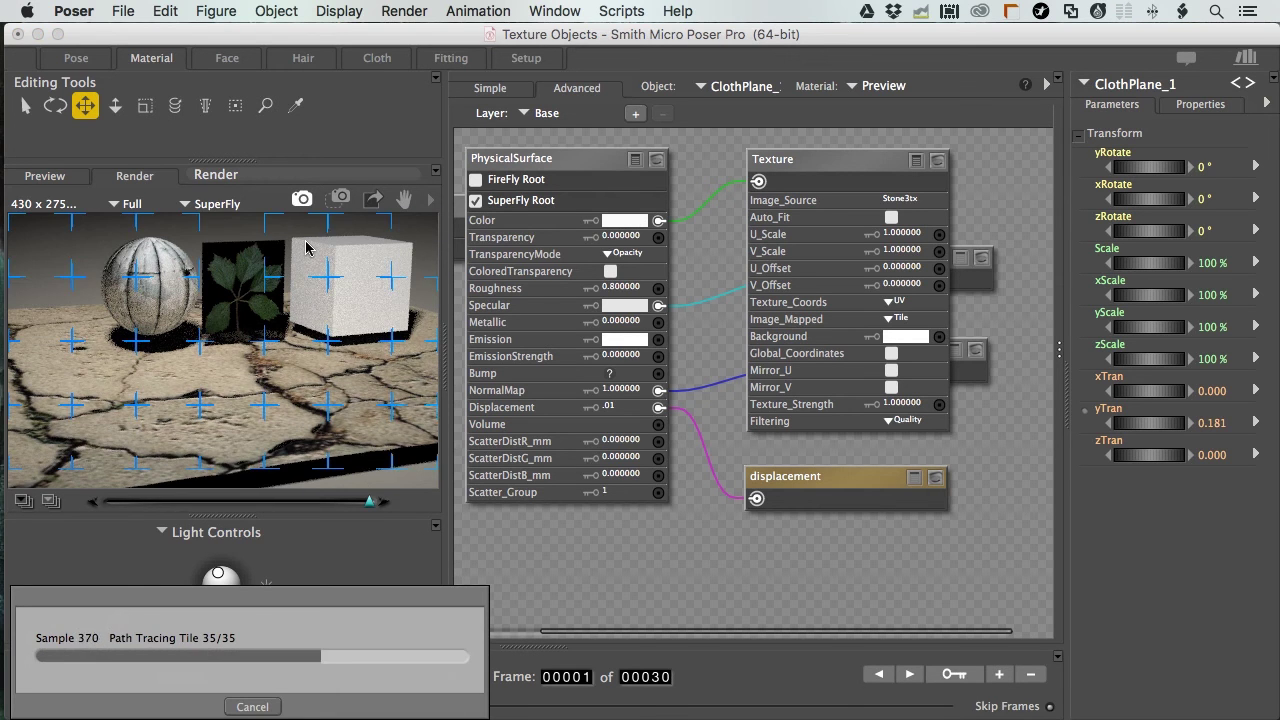
# - Move Light 1 behind the objects, at about -108° xRotate and -14° yRotate, and render the backlit scene
pyautogui.click(230, 548)
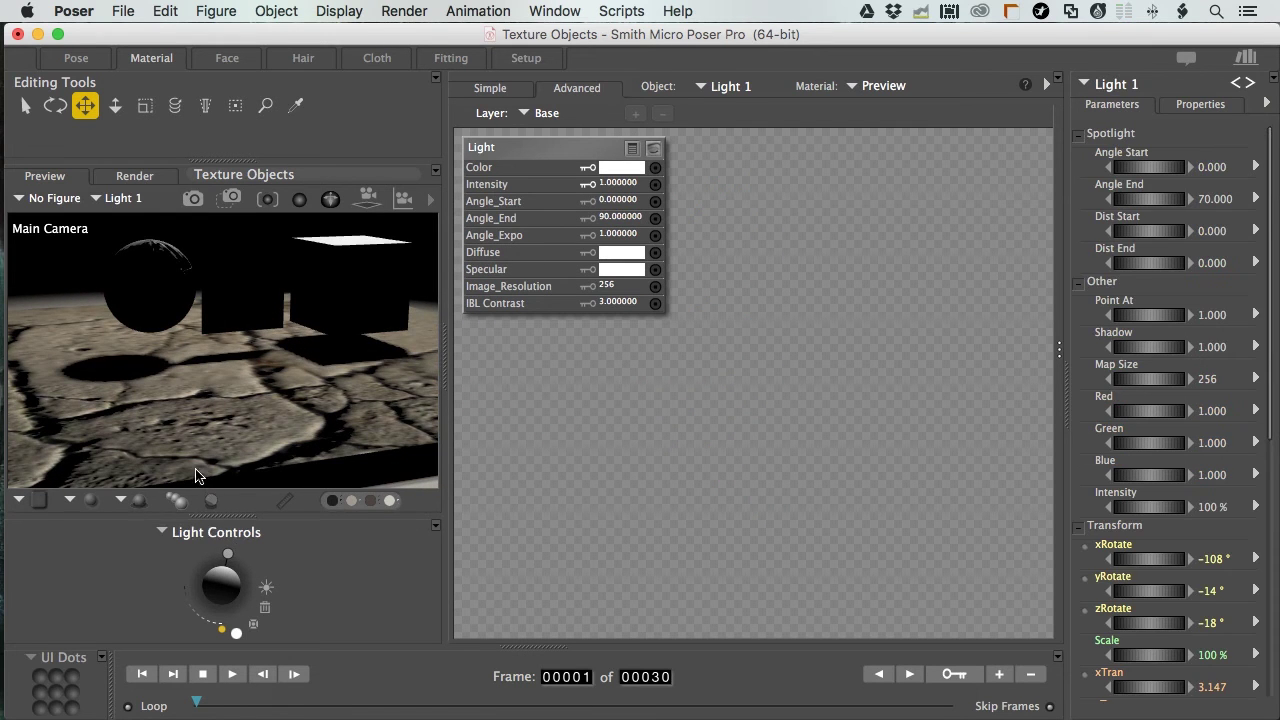
pyautogui.press('super+r')
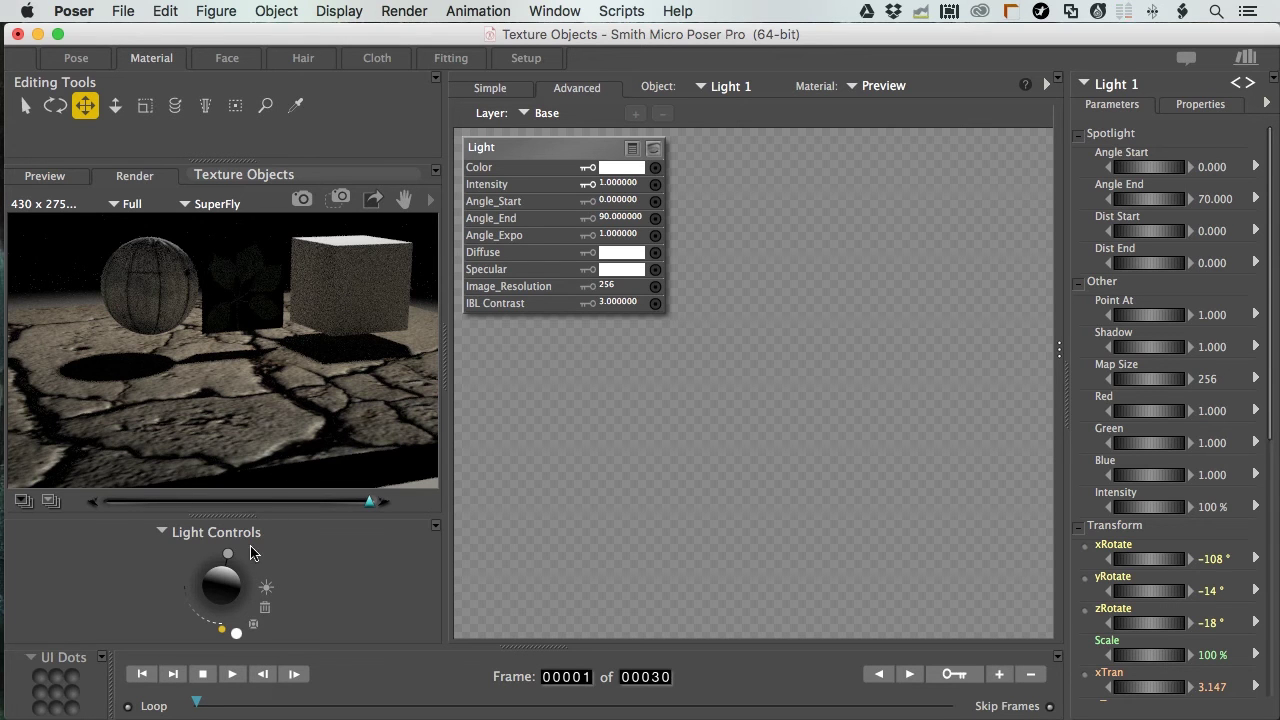
pyautogui.moveTo(213, 555)
pyautogui.mouseDown()
pyautogui.moveTo(224, 541)
pyautogui.moveTo(220, 553)
pyautogui.mouseUp()
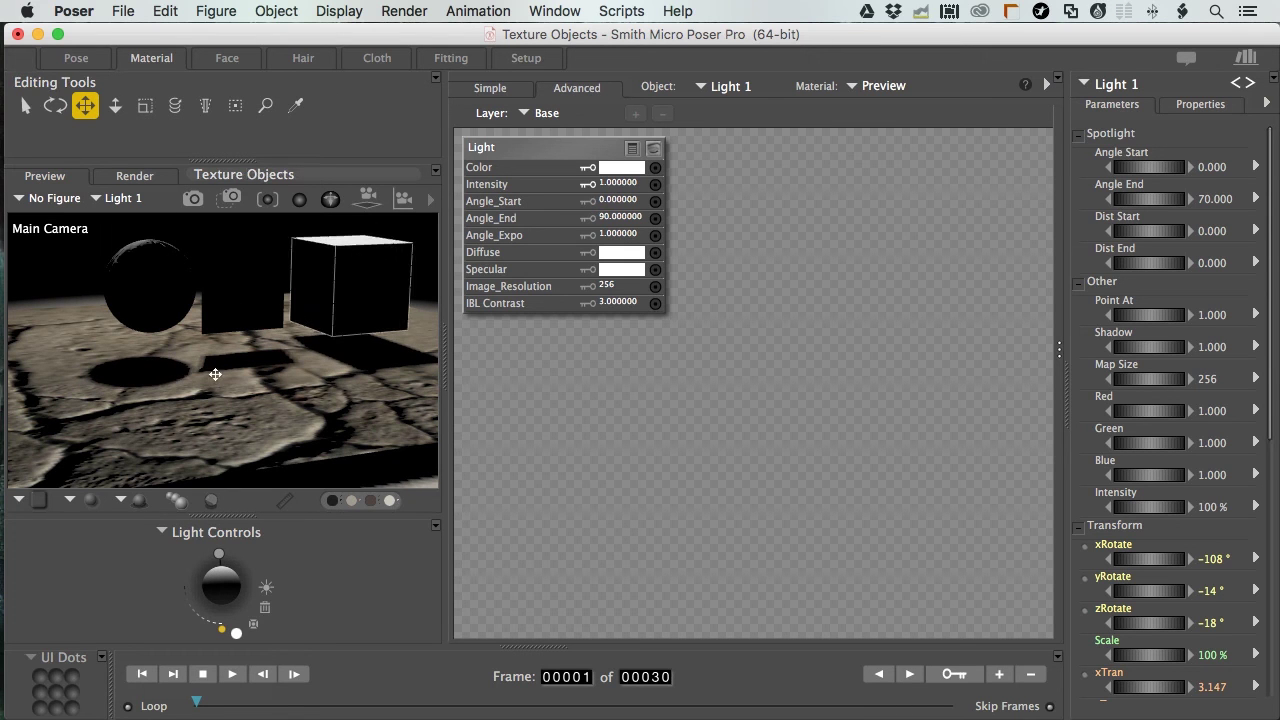
# - Select the ground plane and all of its material nodes
pyautogui.click(240, 391)
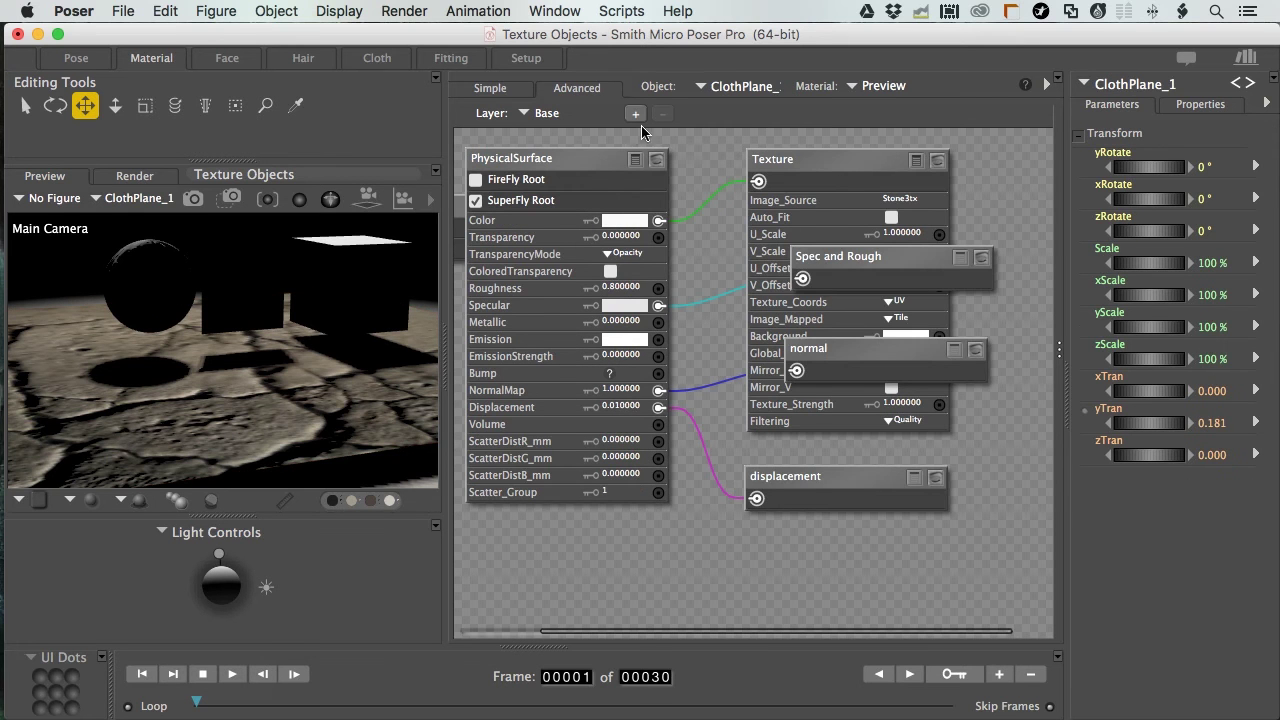
pyautogui.moveTo(626, 129); pyautogui.dragTo(956, 544)
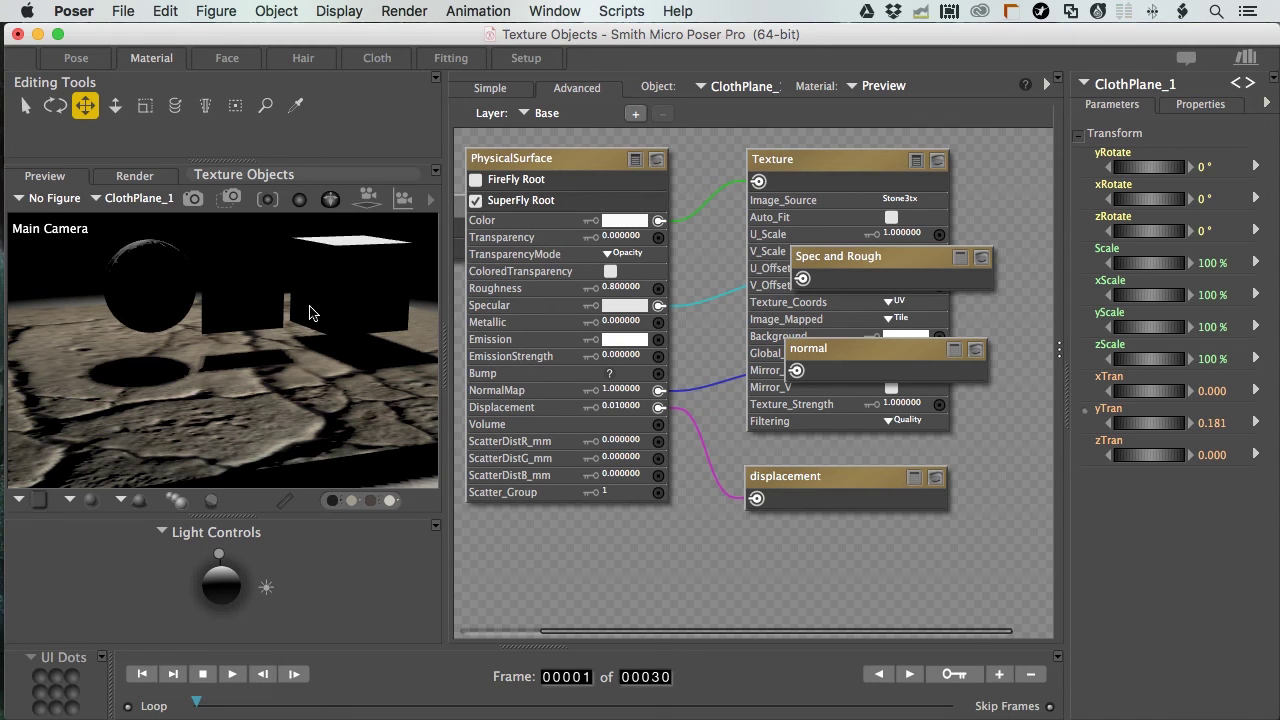
# - Add a PhysicalSurface root node to the box's material and make it the SuperFly root
pyautogui.click(358, 272)
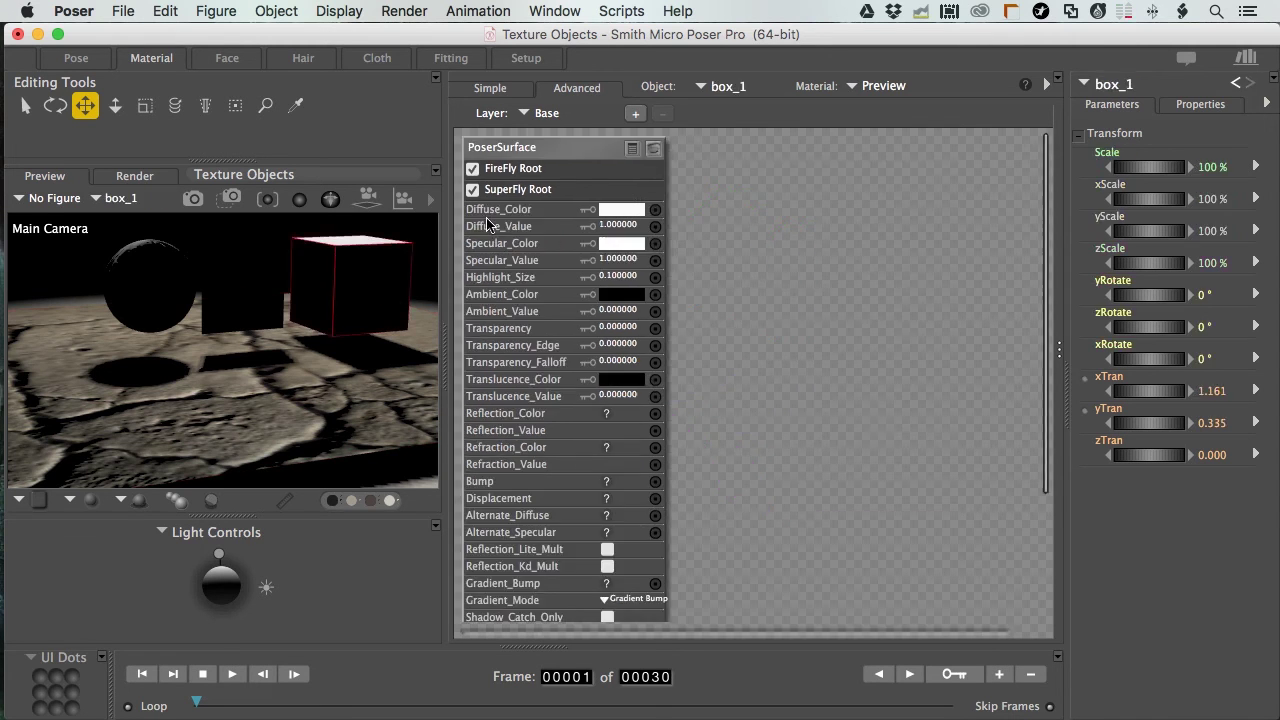
pyautogui.rightClick(684, 158)
pyautogui.moveTo(770, 164)
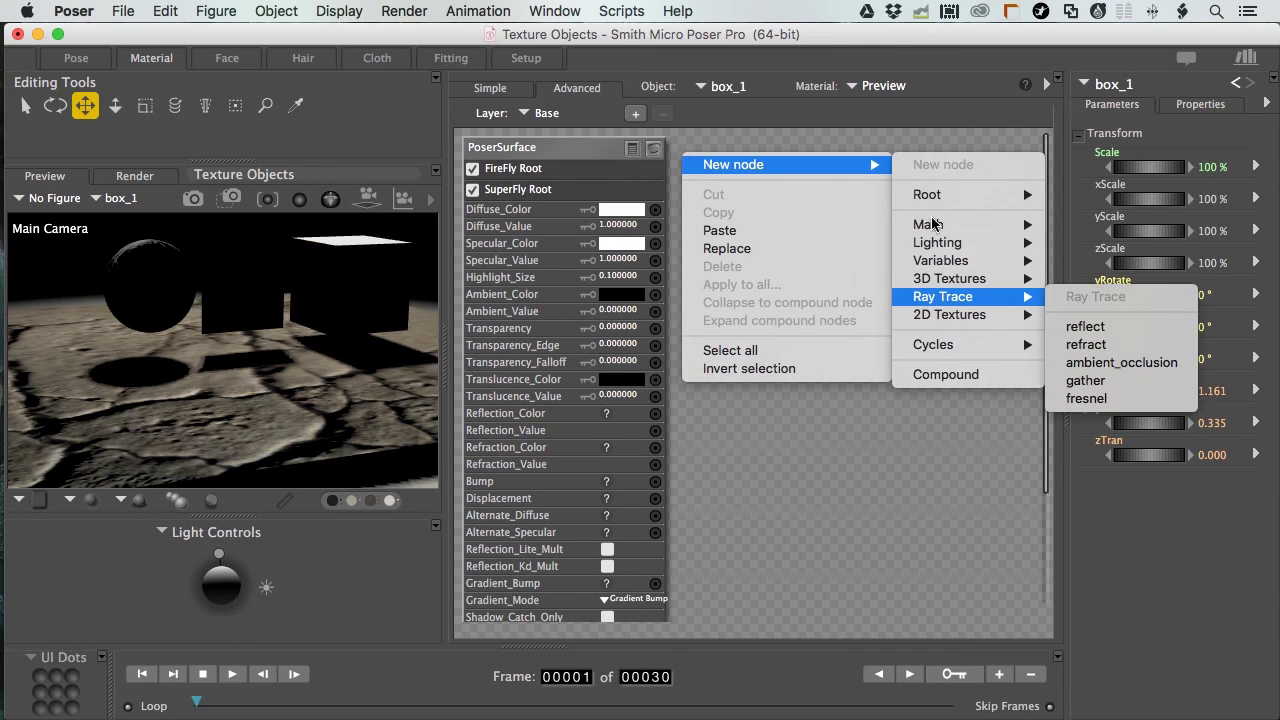
pyautogui.moveTo(927, 194)
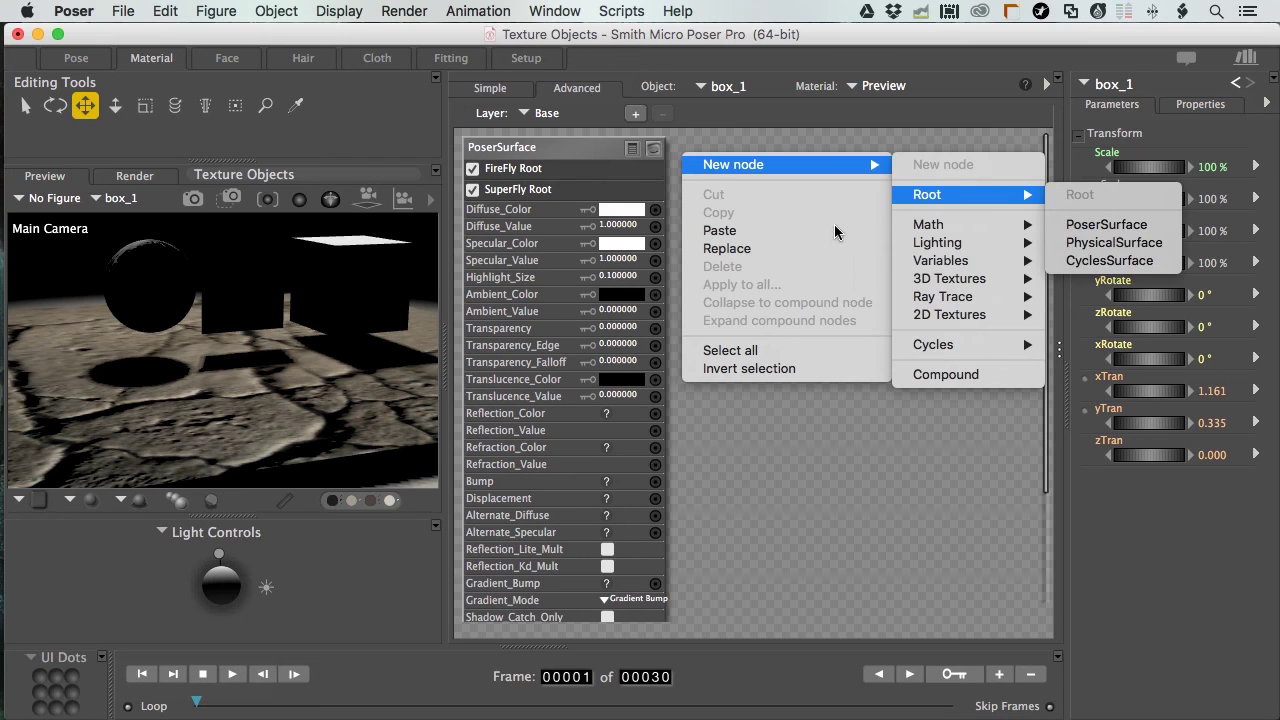
pyautogui.press('Return')
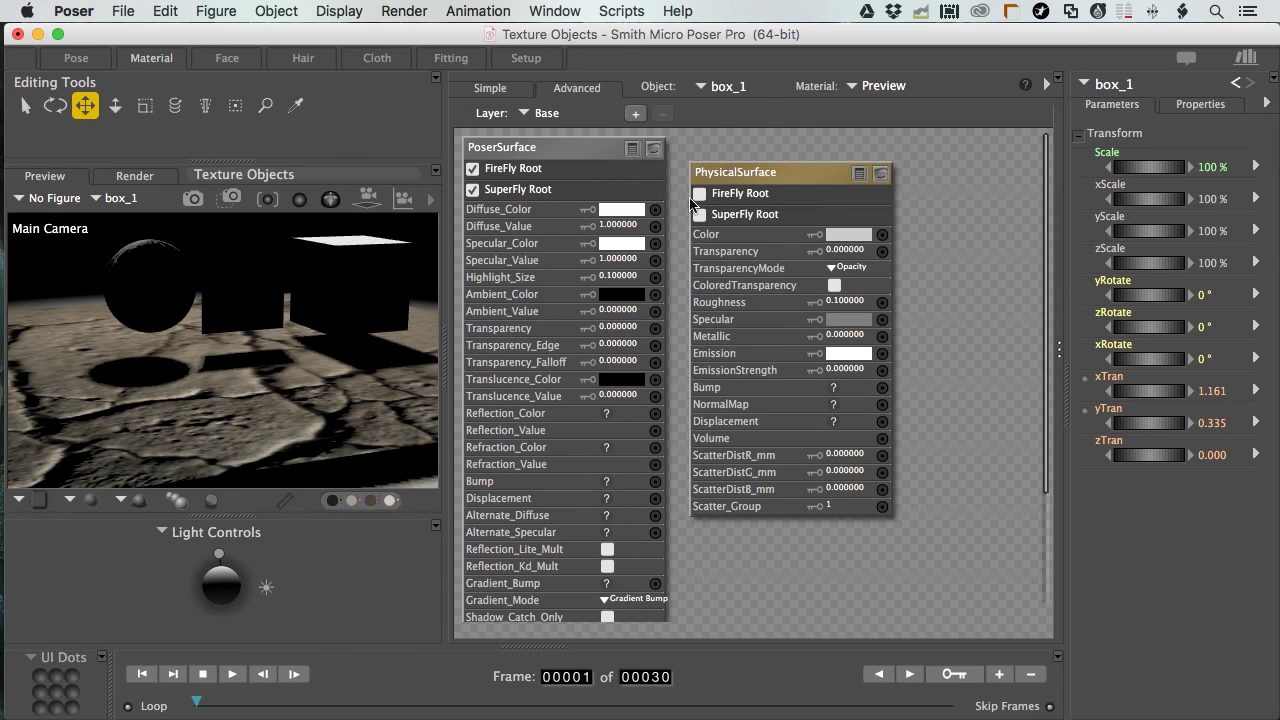
pyautogui.click(685, 204)
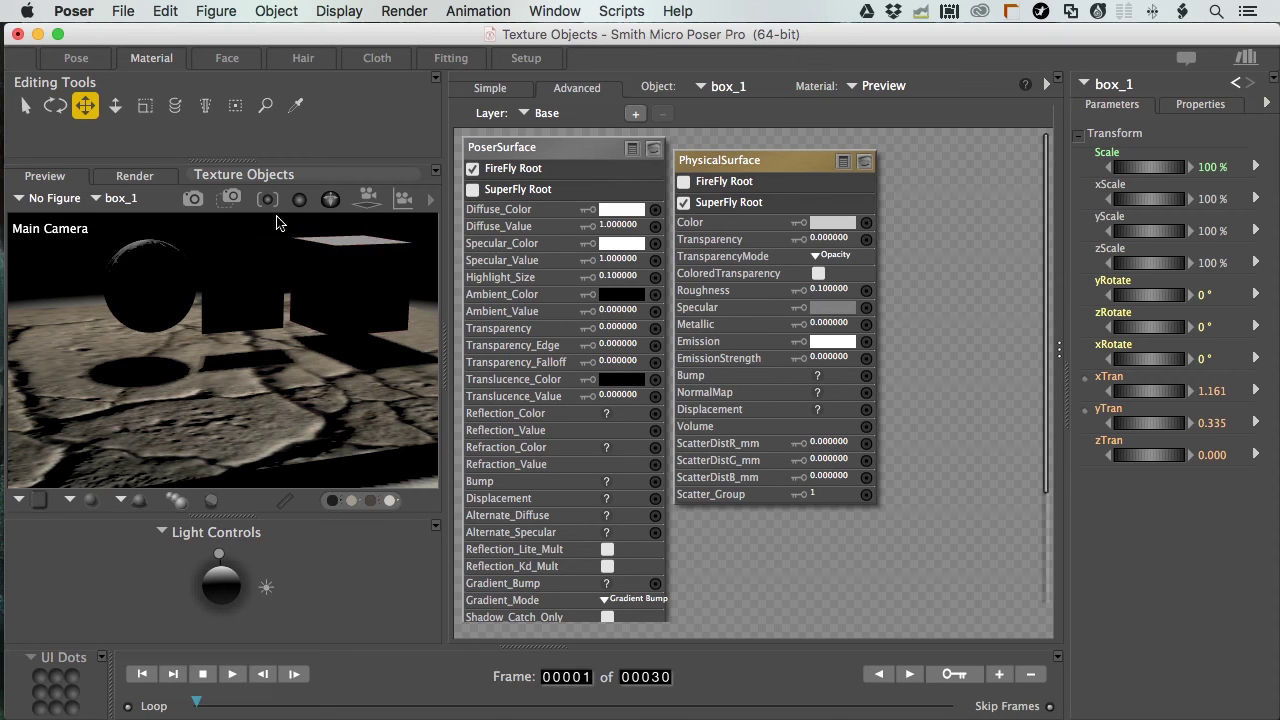
# - Frame the box closely in the Main Camera and render only the area around it
pyautogui.click(231, 199)
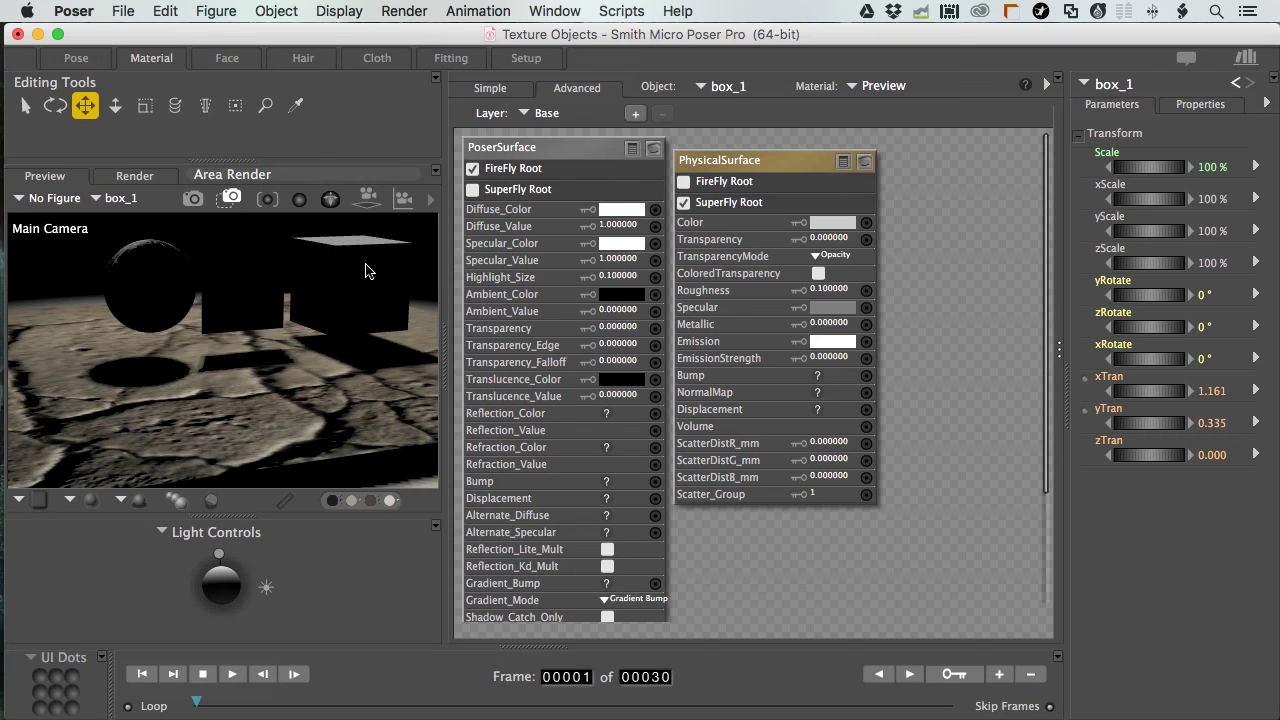
pyautogui.click(267, 199)
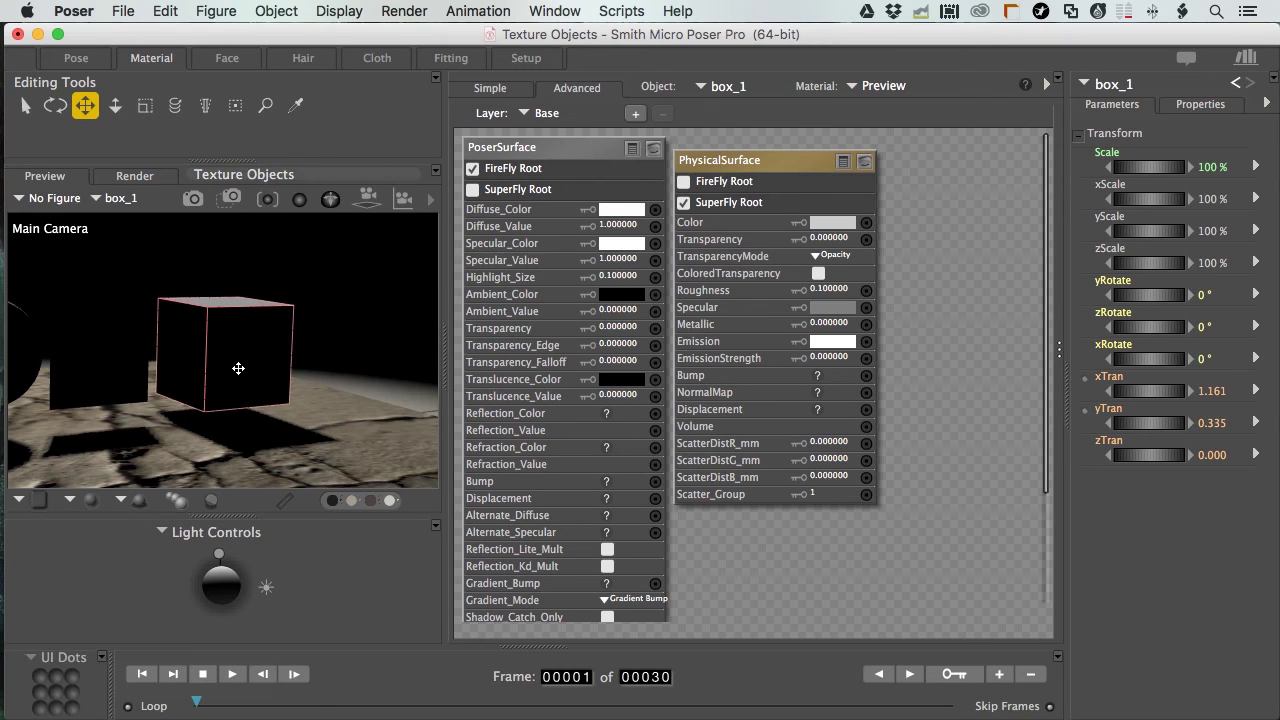
pyautogui.moveTo(238, 368); pyautogui.dragTo(229, 363)
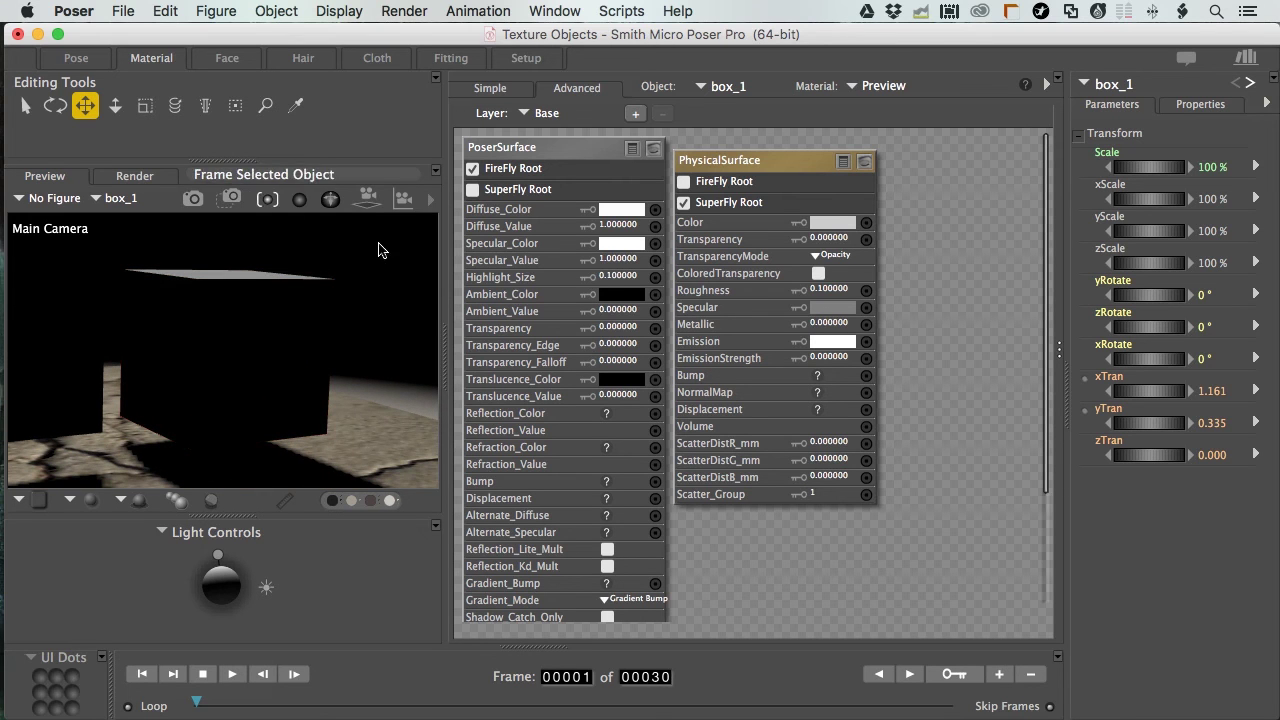
pyautogui.click(231, 197)
pyautogui.moveTo(378, 244); pyautogui.dragTo(71, 455)
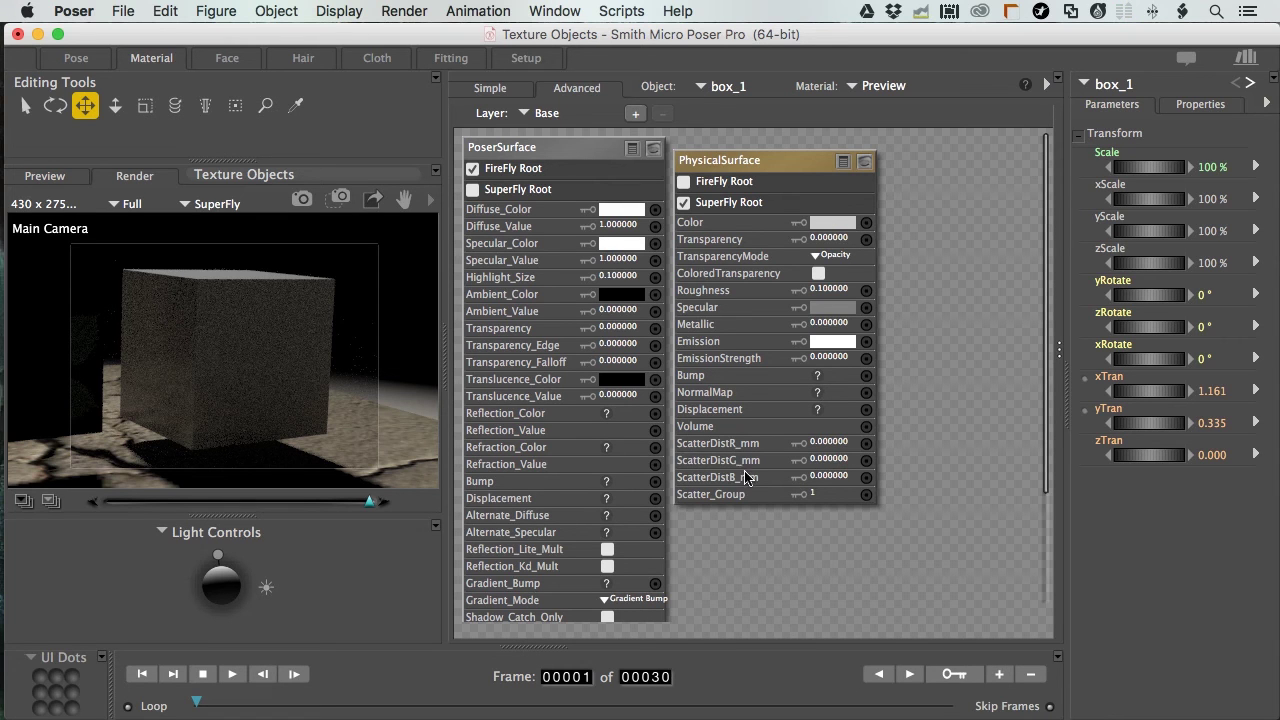
# - Set ScatterDistR_mm to 5 on the box's PhysicalSurface node and render
pyautogui.click(837, 451)
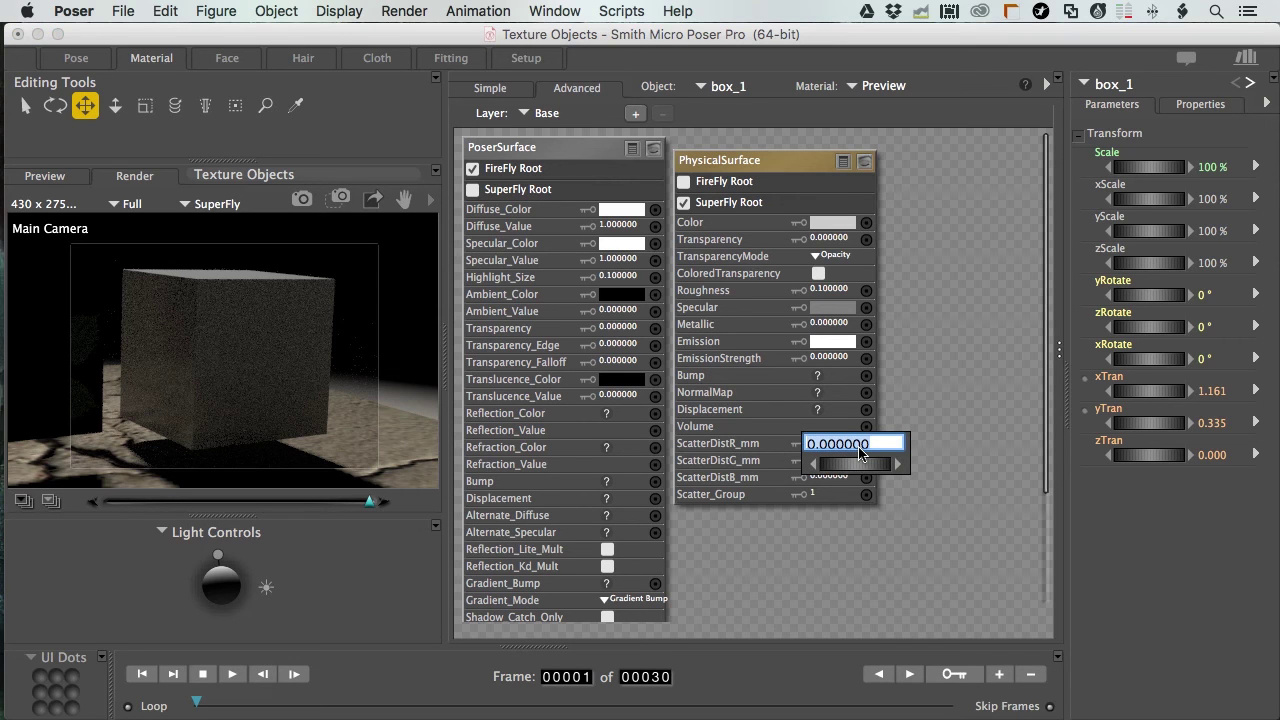
pyautogui.write('5')
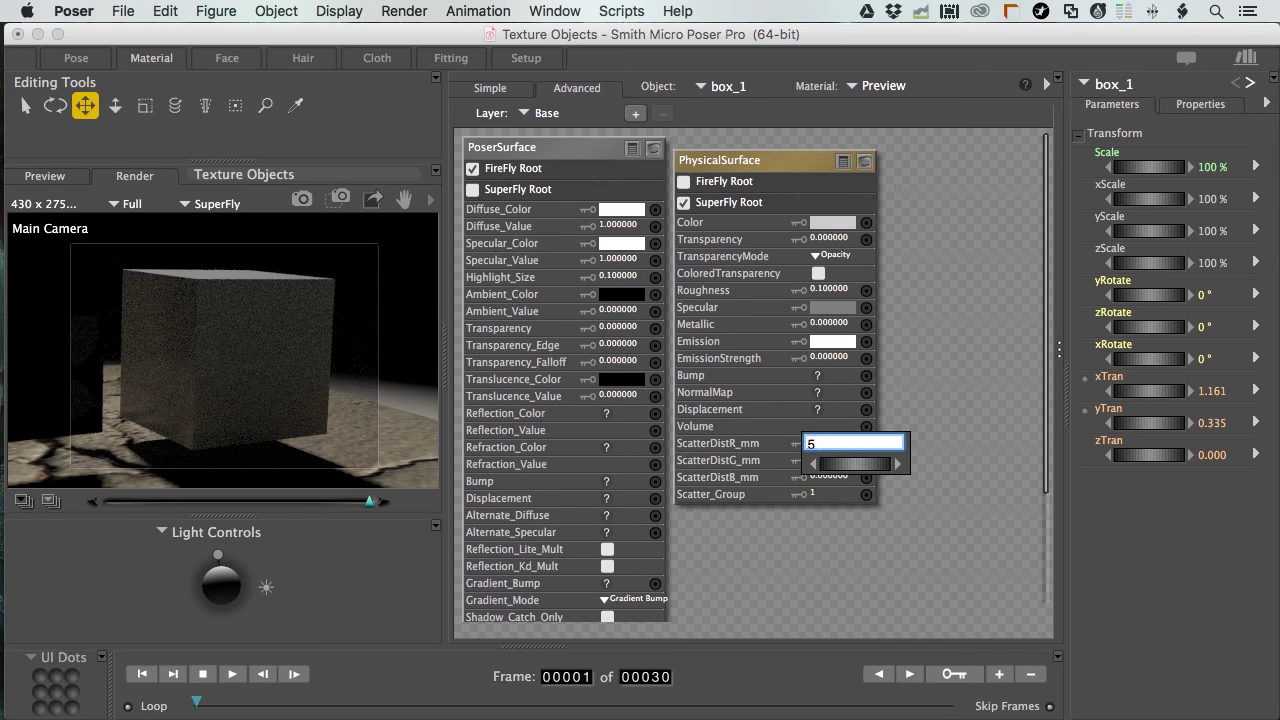
pyautogui.press('Return')
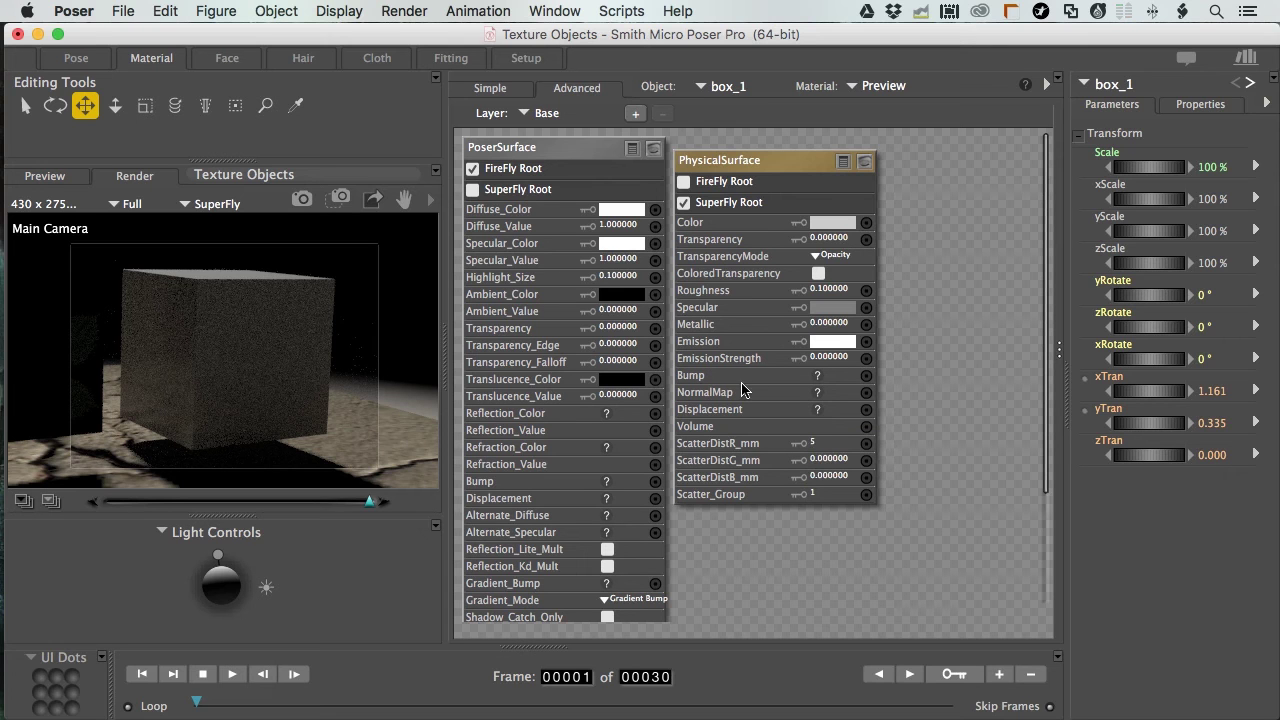
pyautogui.click(302, 200)
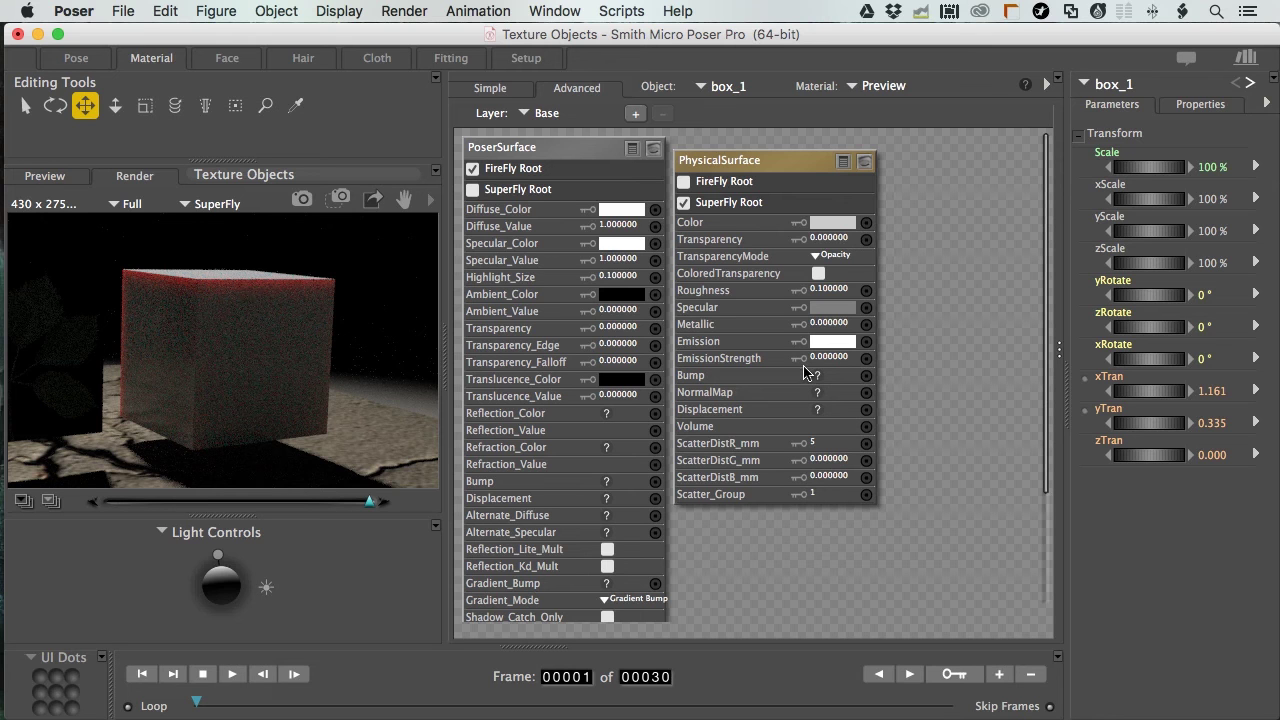
# - Set ScatterDistB_mm to 3 on the box's PhysicalSurface node and render again
pyautogui.click(833, 482)
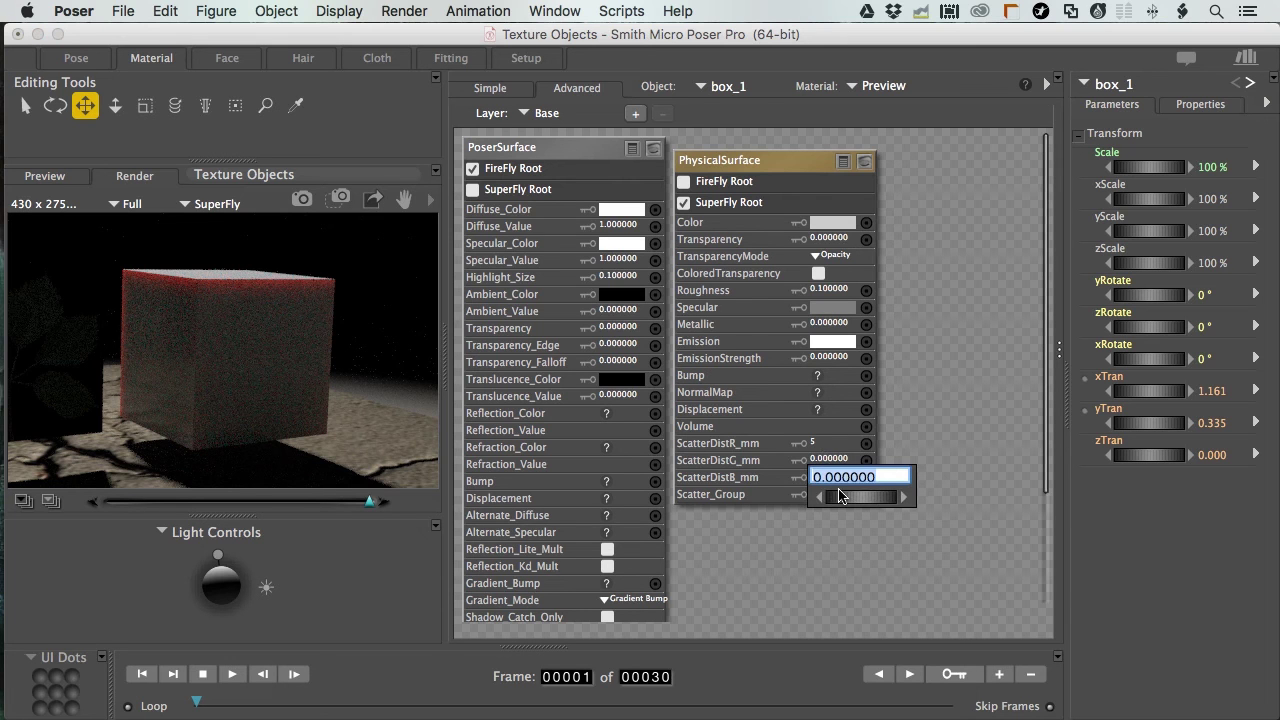
pyautogui.write('3')
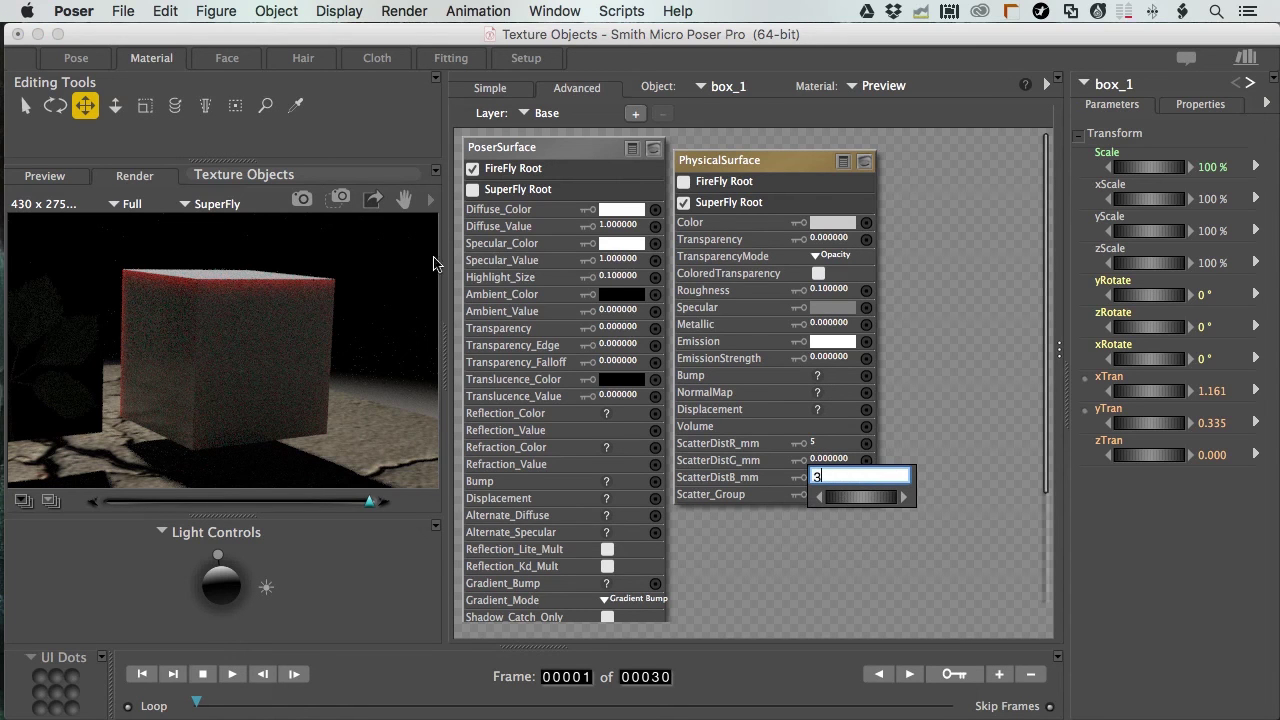
pyautogui.press('Return')
pyautogui.press('super+r')
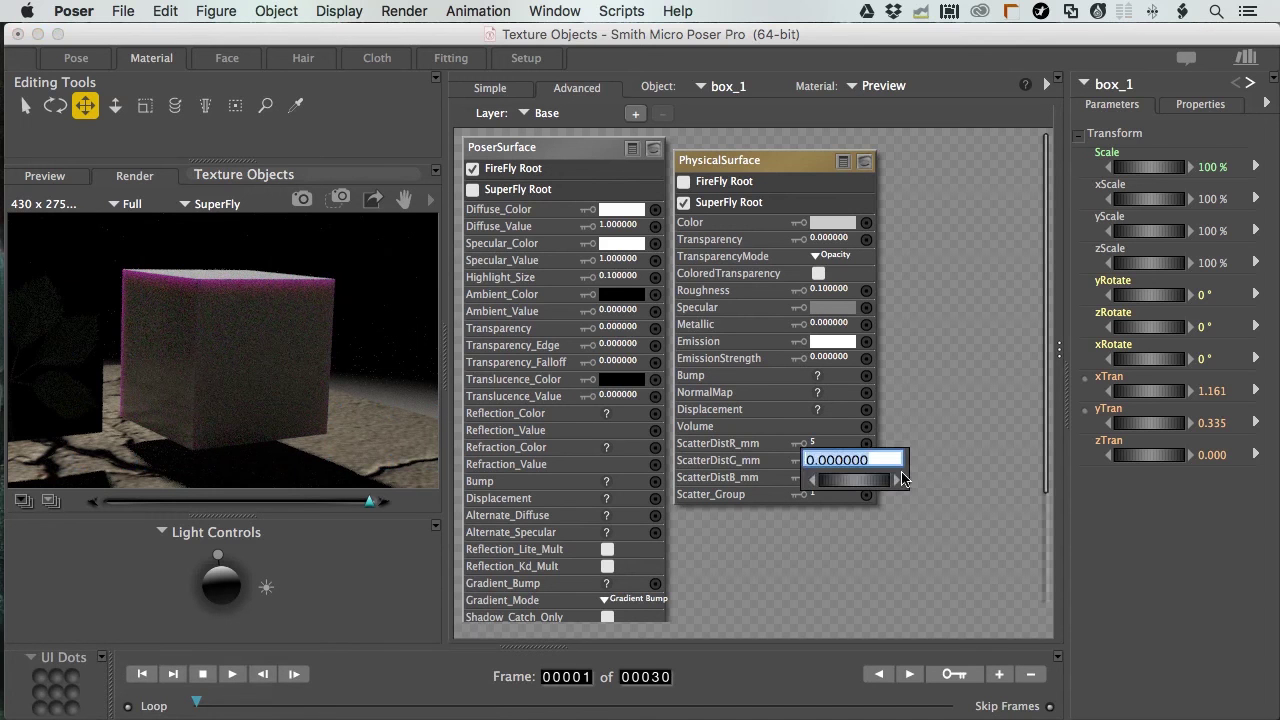
# - Set the box's ScatterDistG_mm to 2 and render, shifting the PhysicalSurface node up level with the PoserSurface node
pyautogui.write('2')
pyautogui.press('Return')
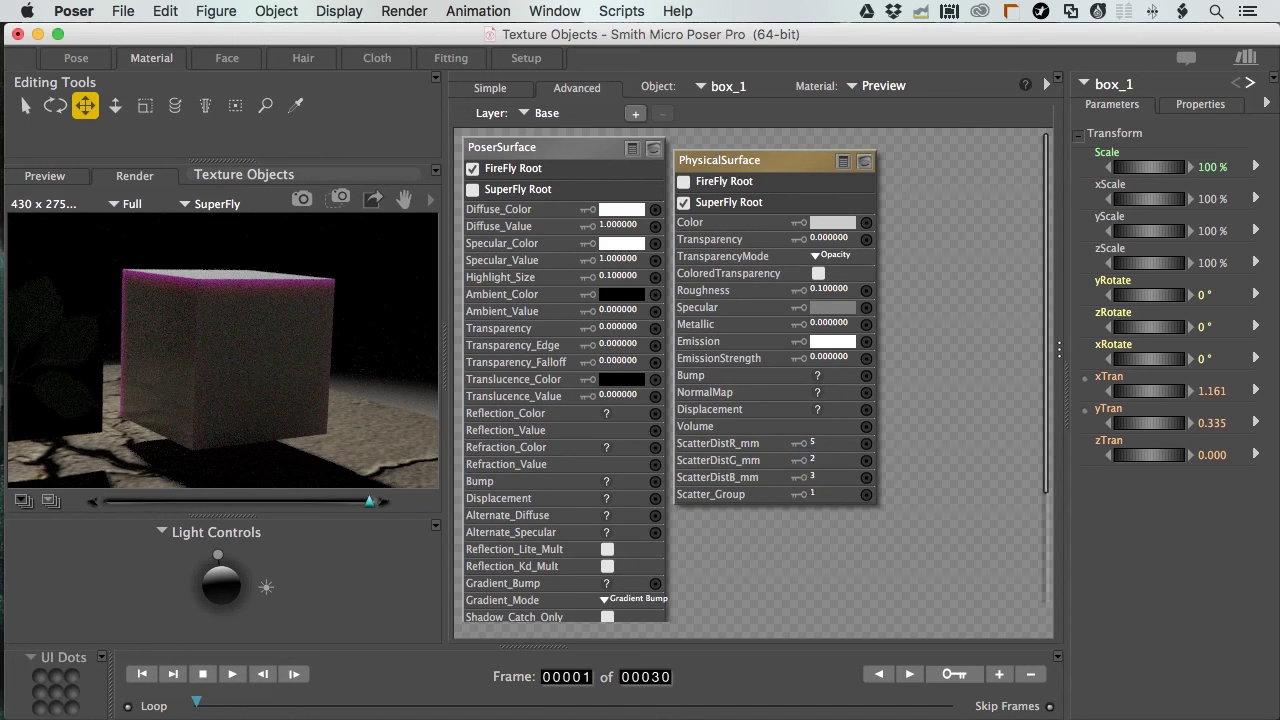
pyautogui.click(300, 200)
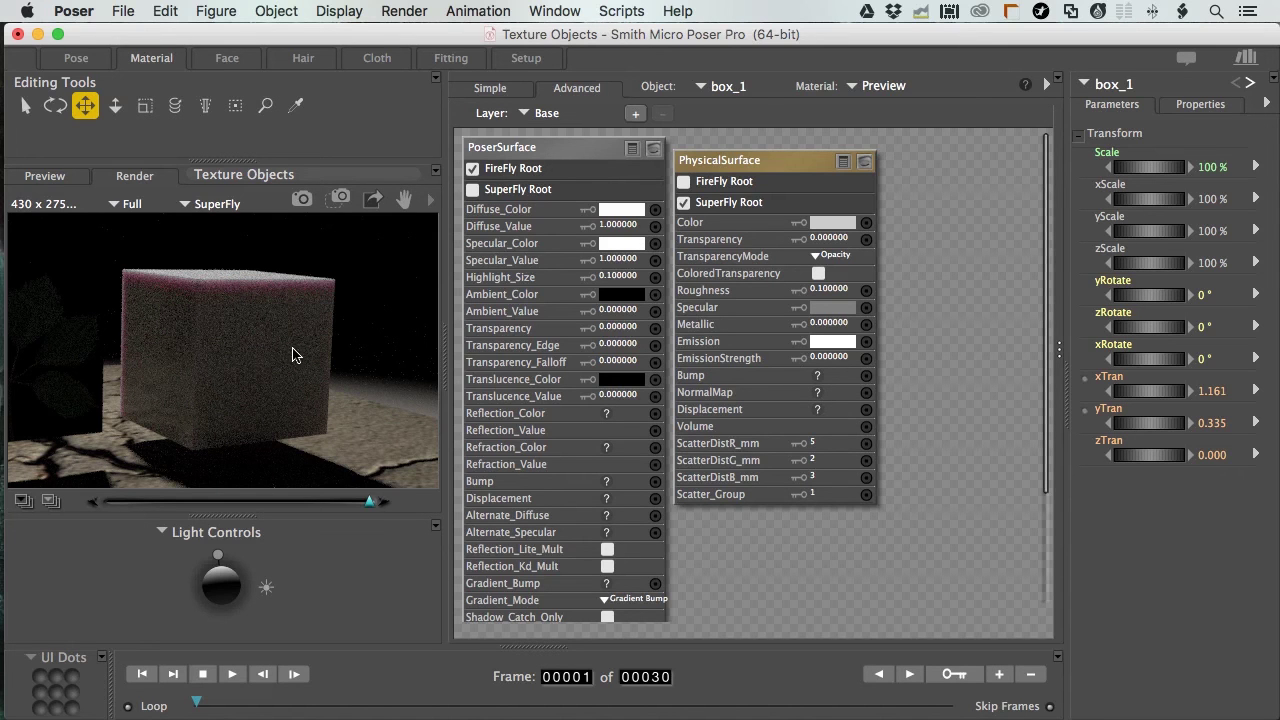
pyautogui.moveTo(782, 150); pyautogui.dragTo(778, 135)
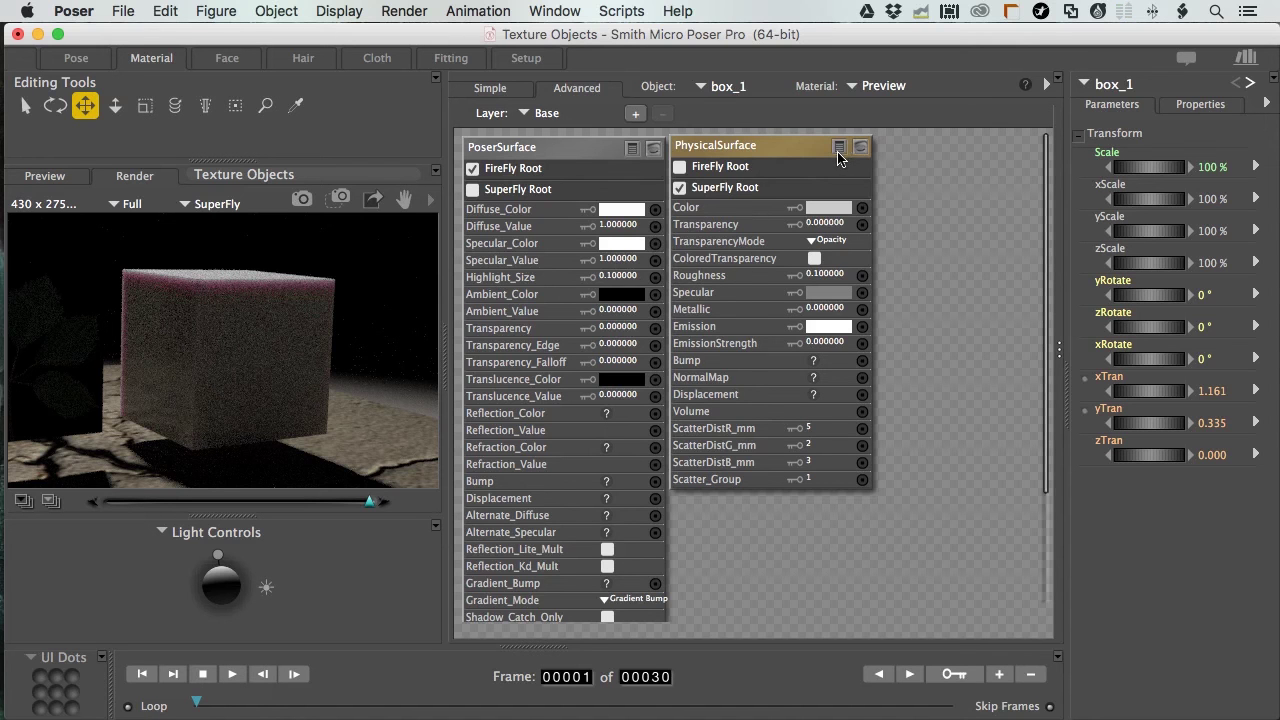
# - Paste the copied stone PhysicalSurface network onto the box, move it clear of the PoserSurface node, and set ScatterDistR_mm to 5
pyautogui.press('super+v')
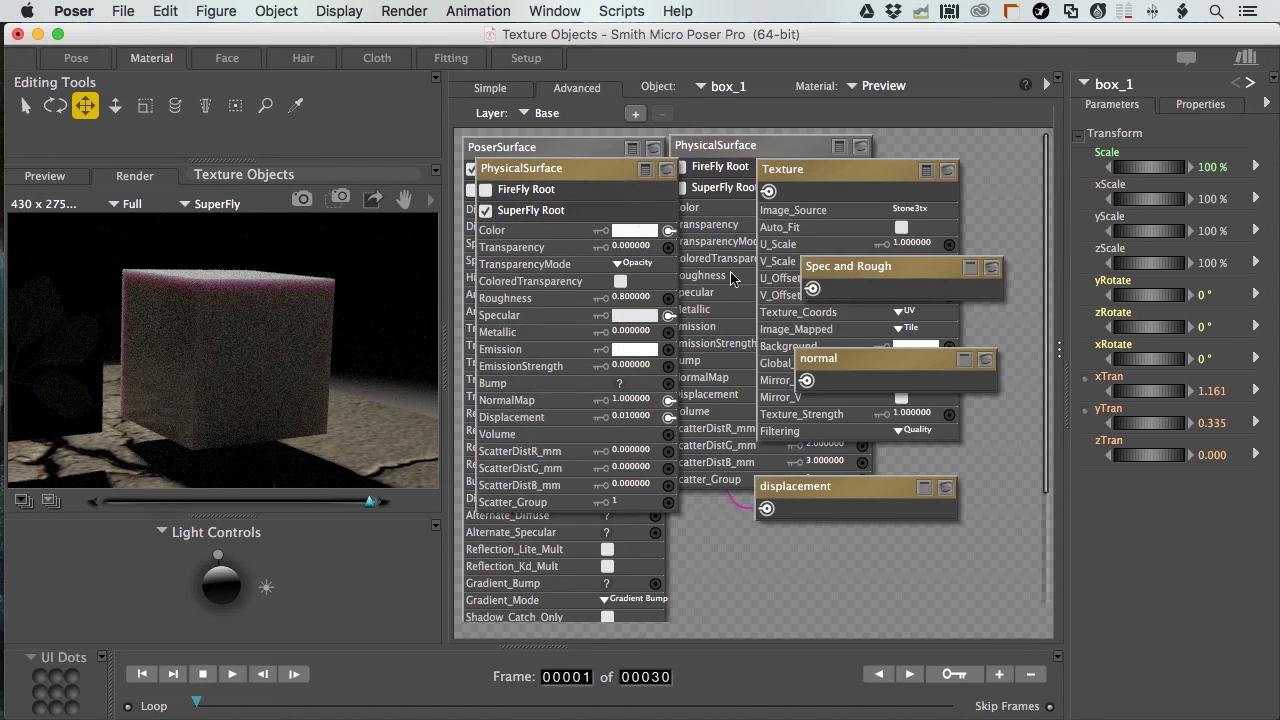
pyautogui.moveTo(776, 275); pyautogui.dragTo(705, 248)
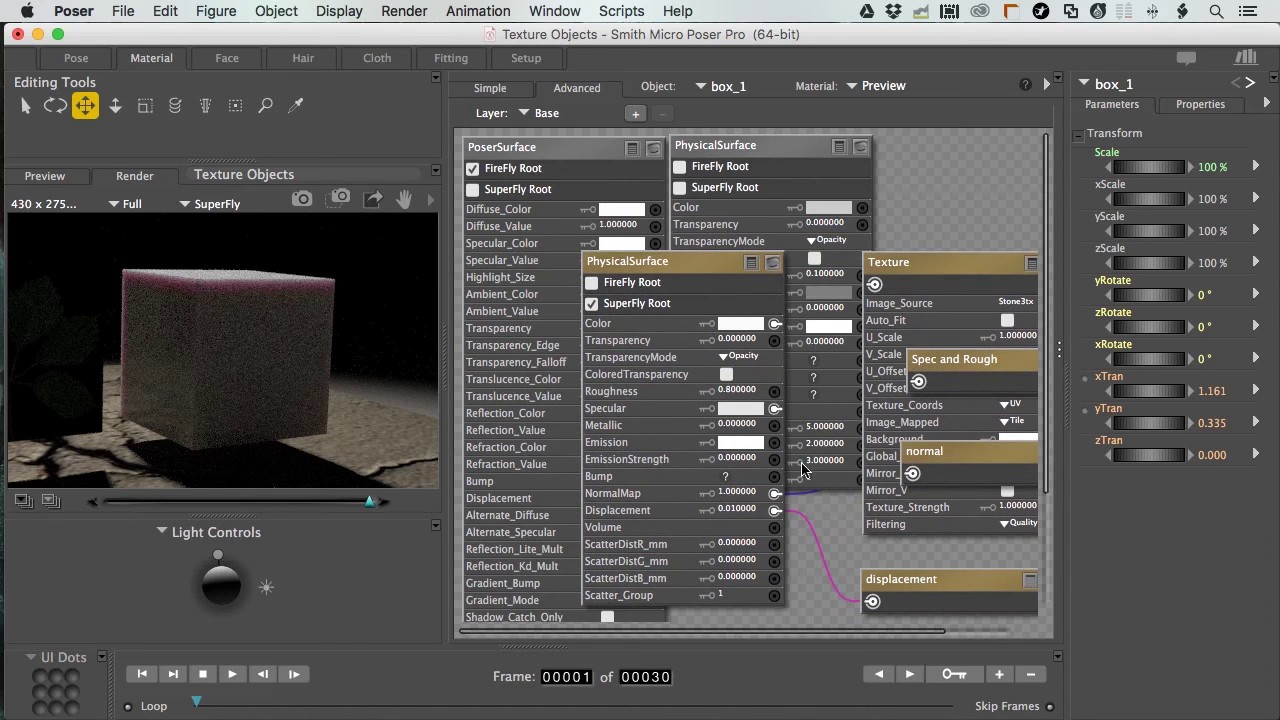
pyautogui.click(726, 545)
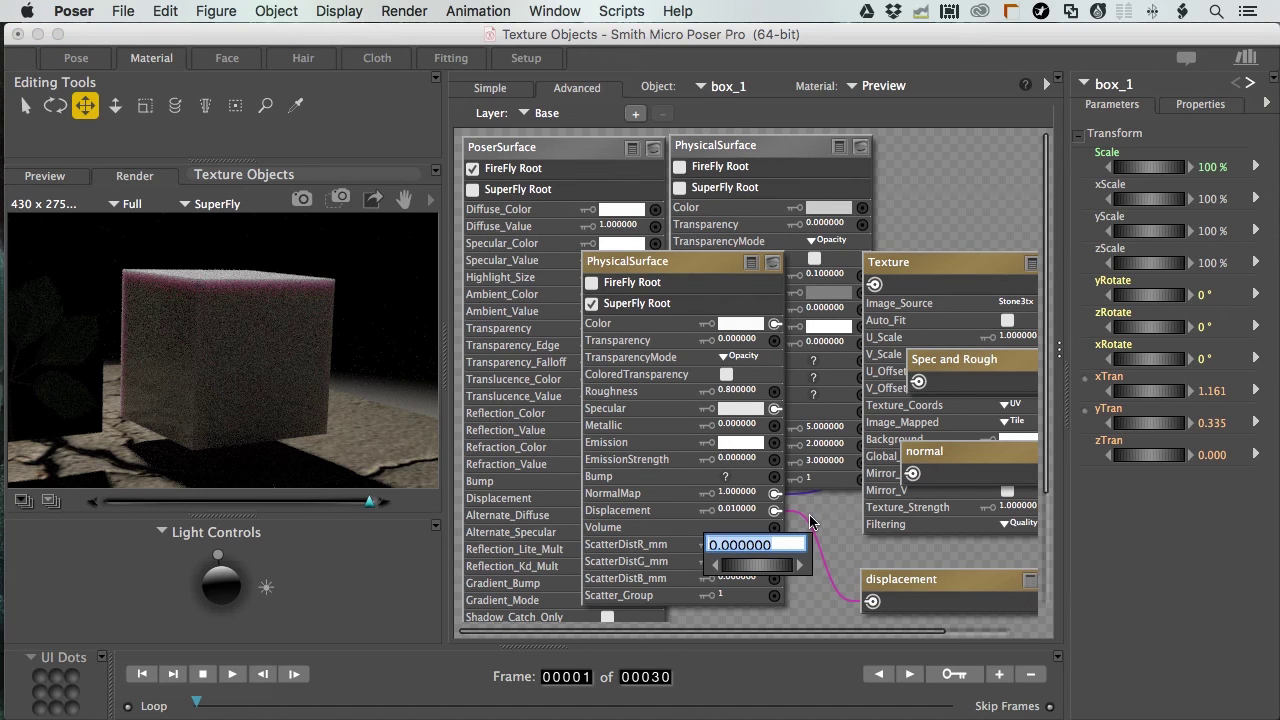
pyautogui.write('5')
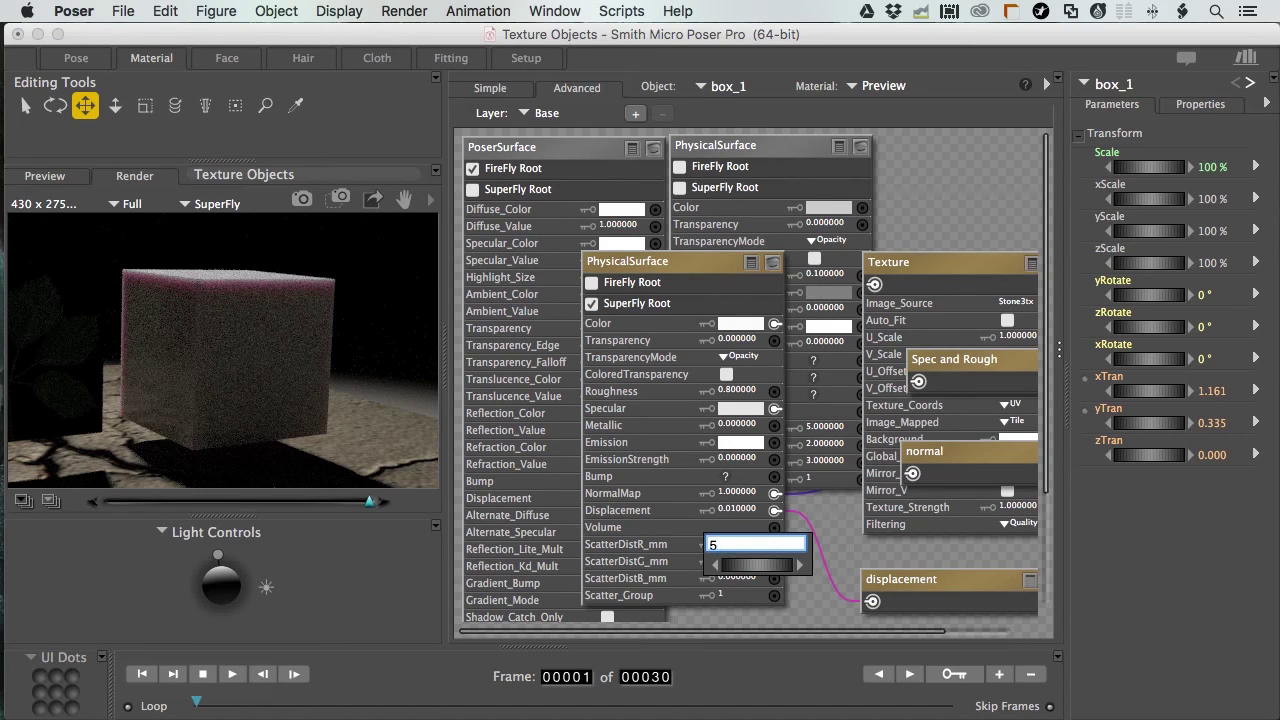
pyautogui.press('Return')
# - Set the box's stone PhysicalSurface to ScatterDistG_mm 2 and ScatterDistB_mm 4, and render the scene
pyautogui.click(726, 562)
pyautogui.write('2')
pyautogui.press('Return')
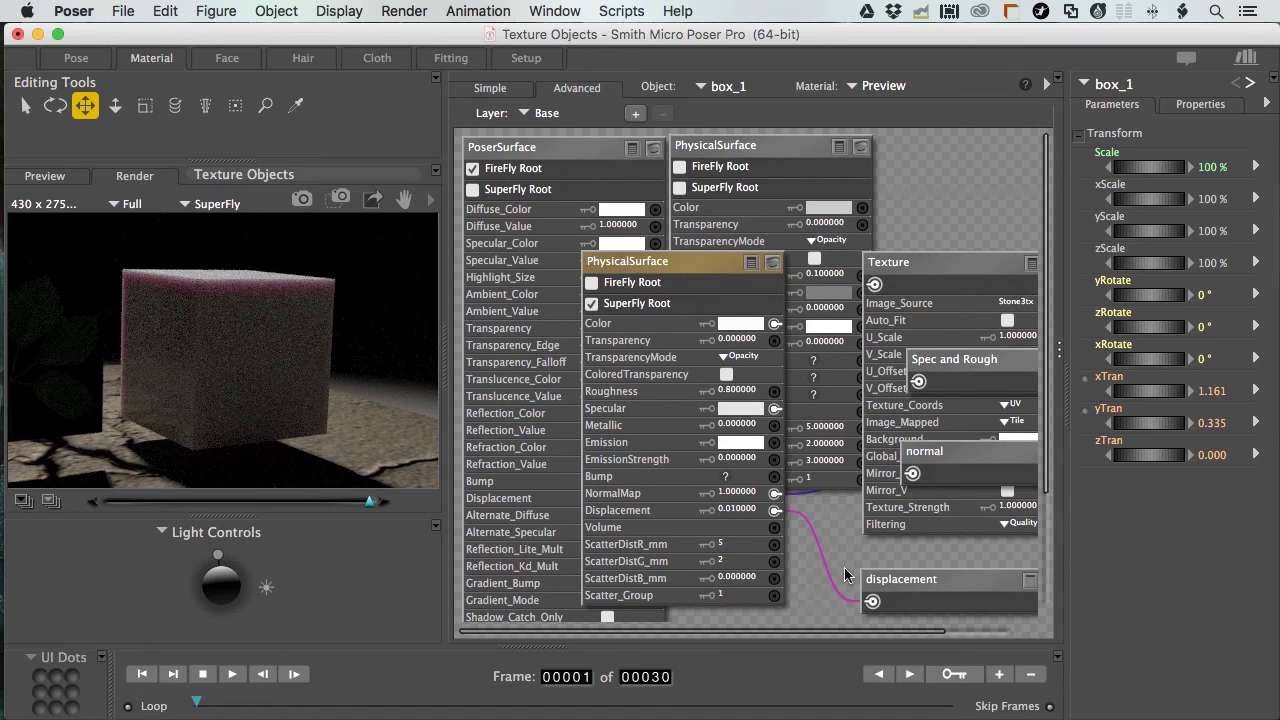
pyautogui.press('Tab')
pyautogui.write('4')
pyautogui.press('Return')
pyautogui.click(301, 201)
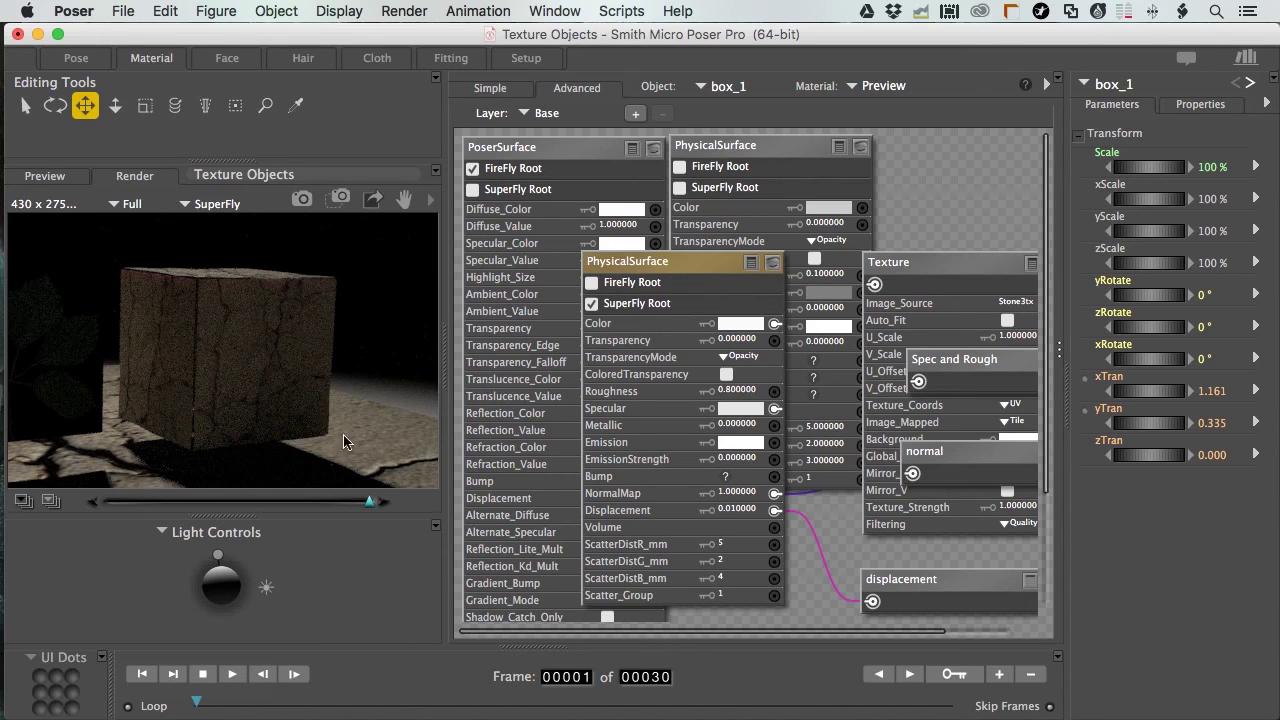
# - Disconnect the displacement node from the Displacement input of the box's stone PhysicalSurface and render again
pyautogui.click(775, 511)
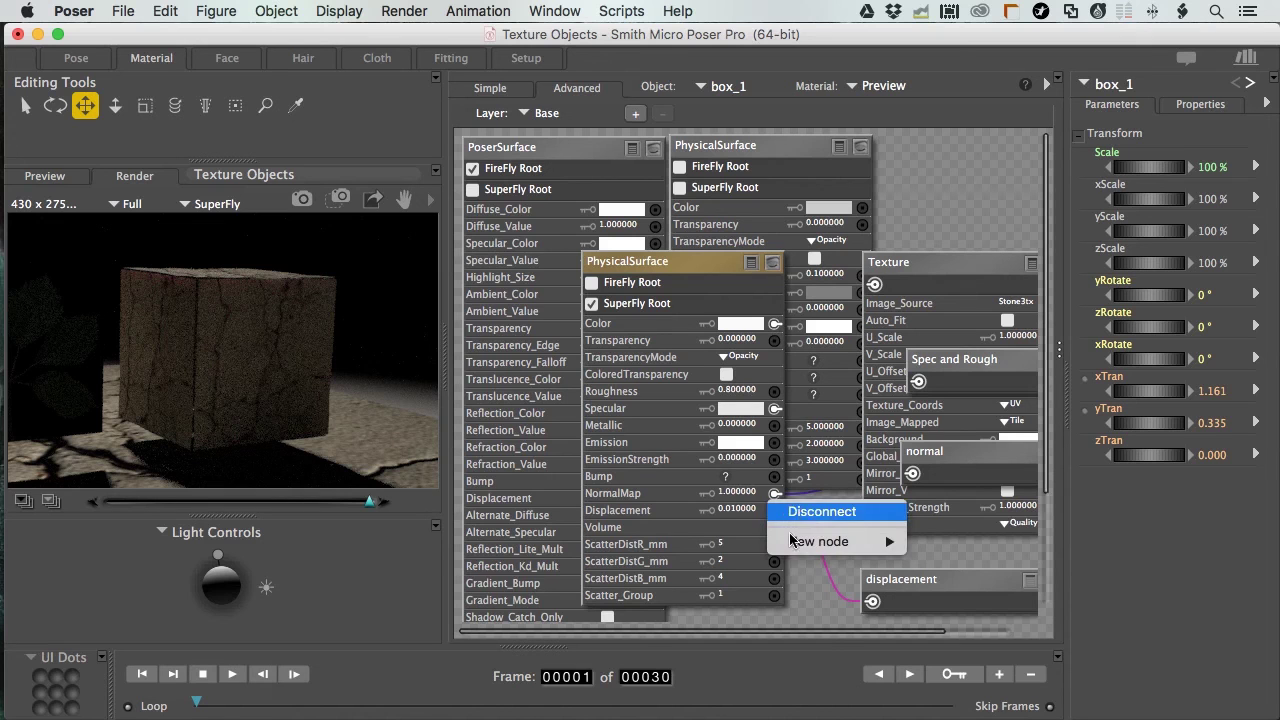
pyautogui.click(801, 513)
pyautogui.click(302, 198)
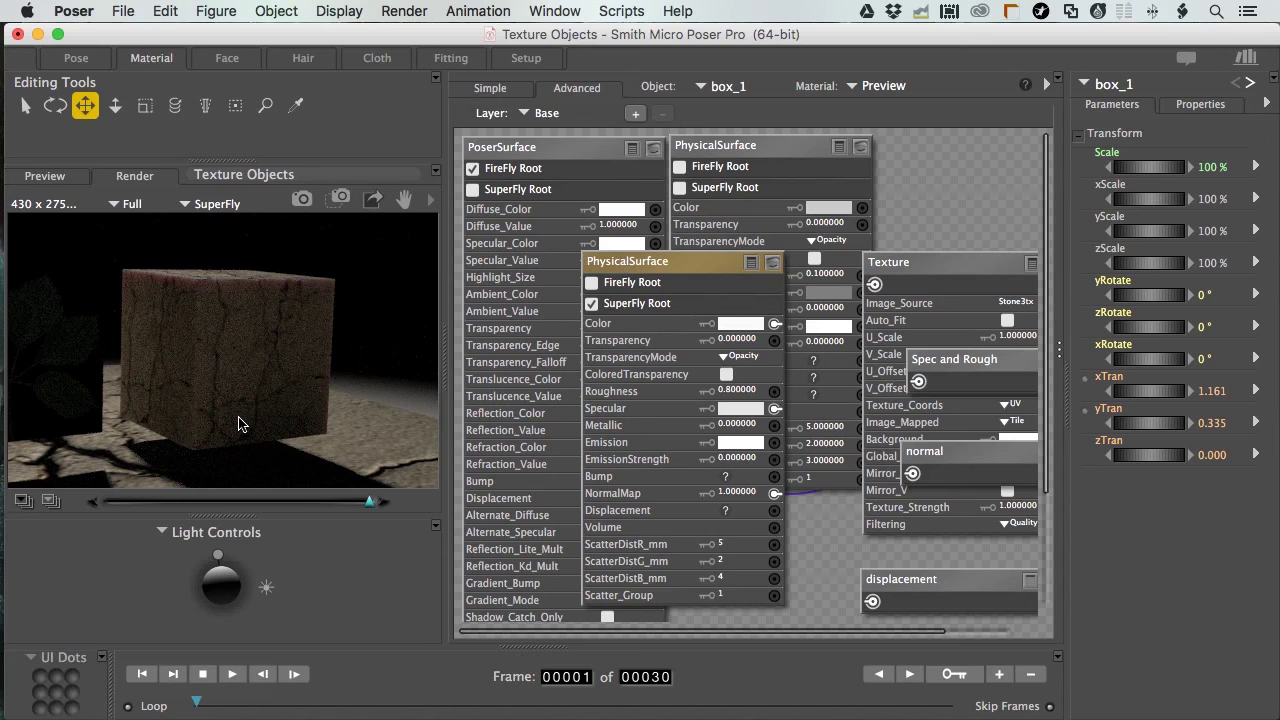
# - Return to the preview and reposition Light 1 so it lights the sphere, leaf square and box from the front
pyautogui.click(47, 176)
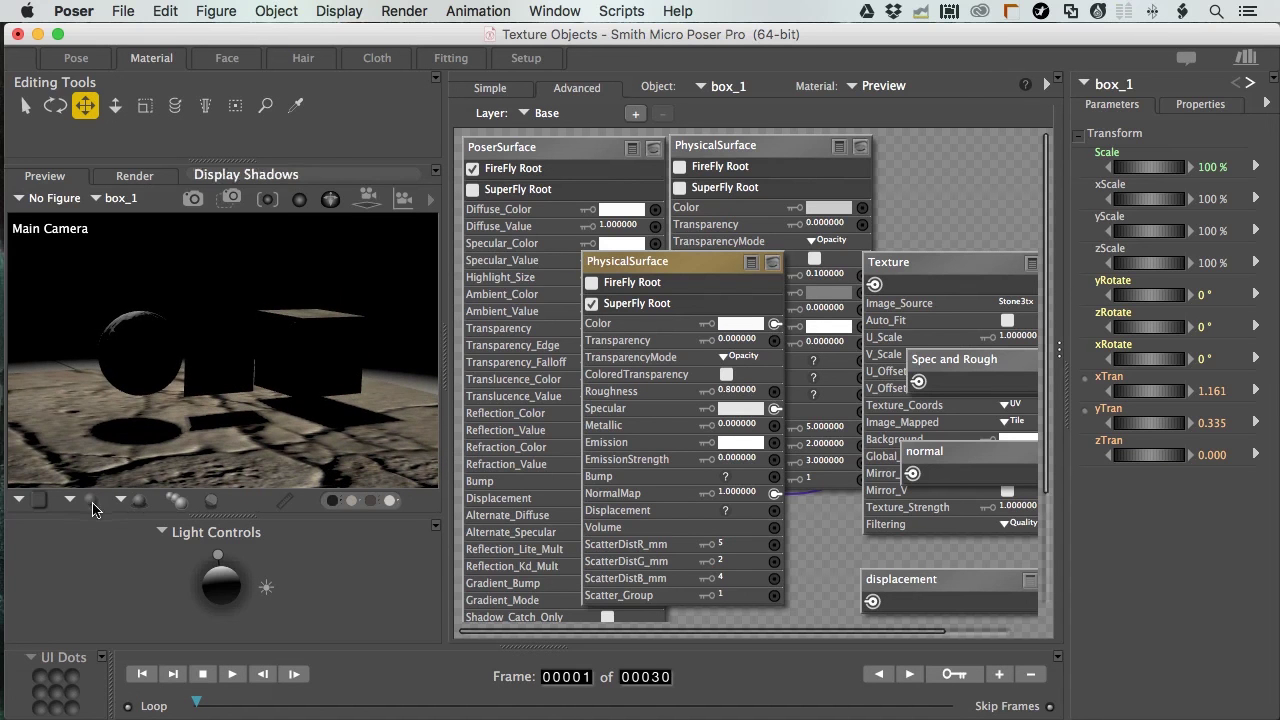
pyautogui.moveTo(224, 572); pyautogui.dragTo(226, 530)
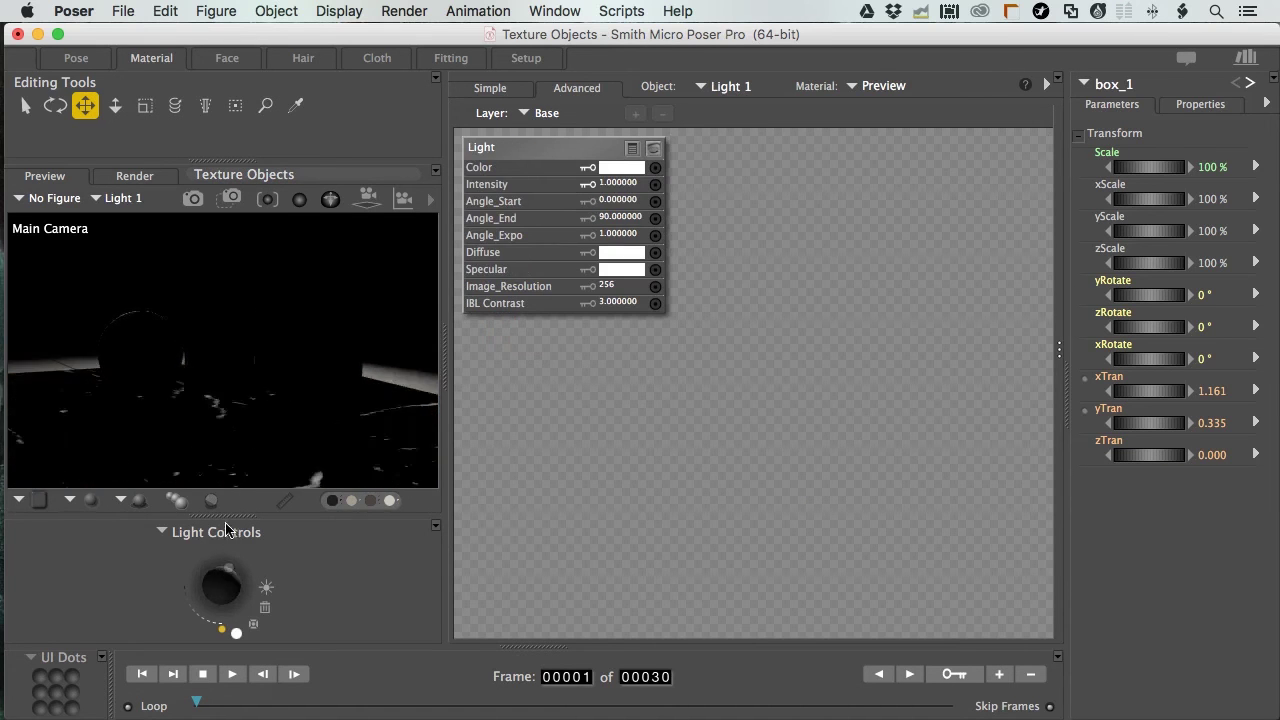
pyautogui.press('super+z')
pyautogui.press('super+shift+z')
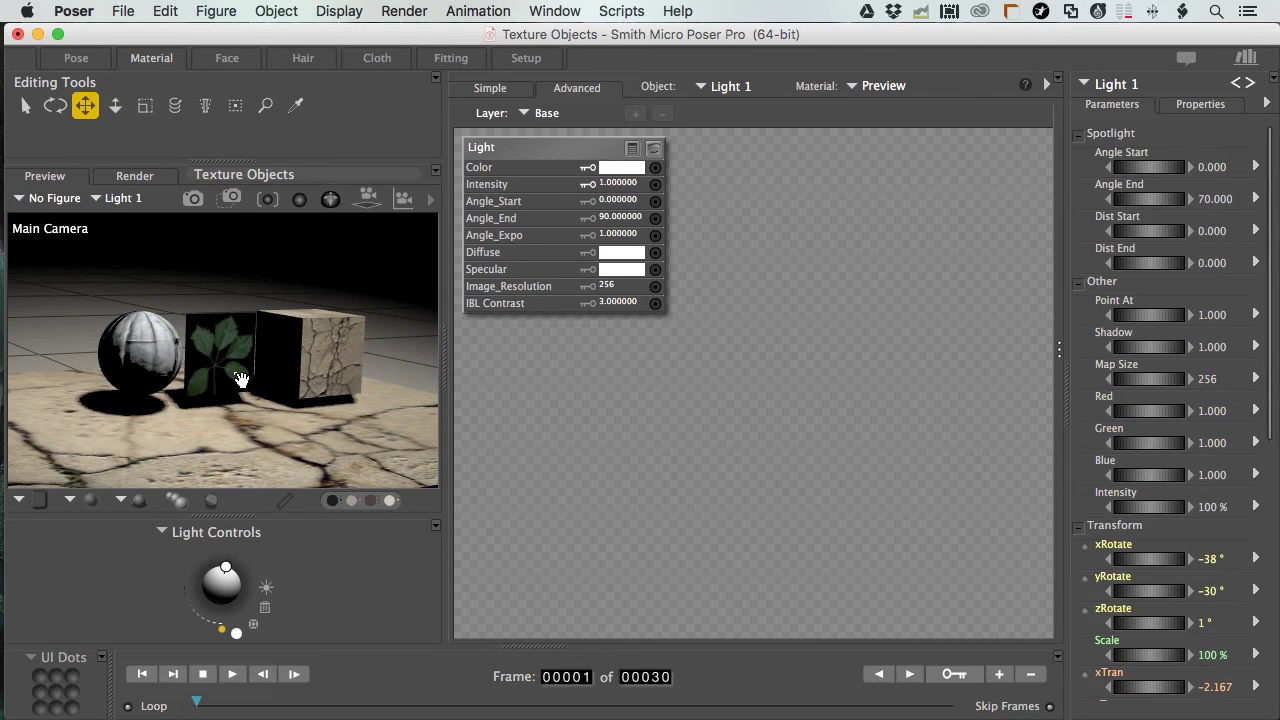
# - Select the leaf square, frame it closely in the Main Camera and render the view
pyautogui.click(244, 345)
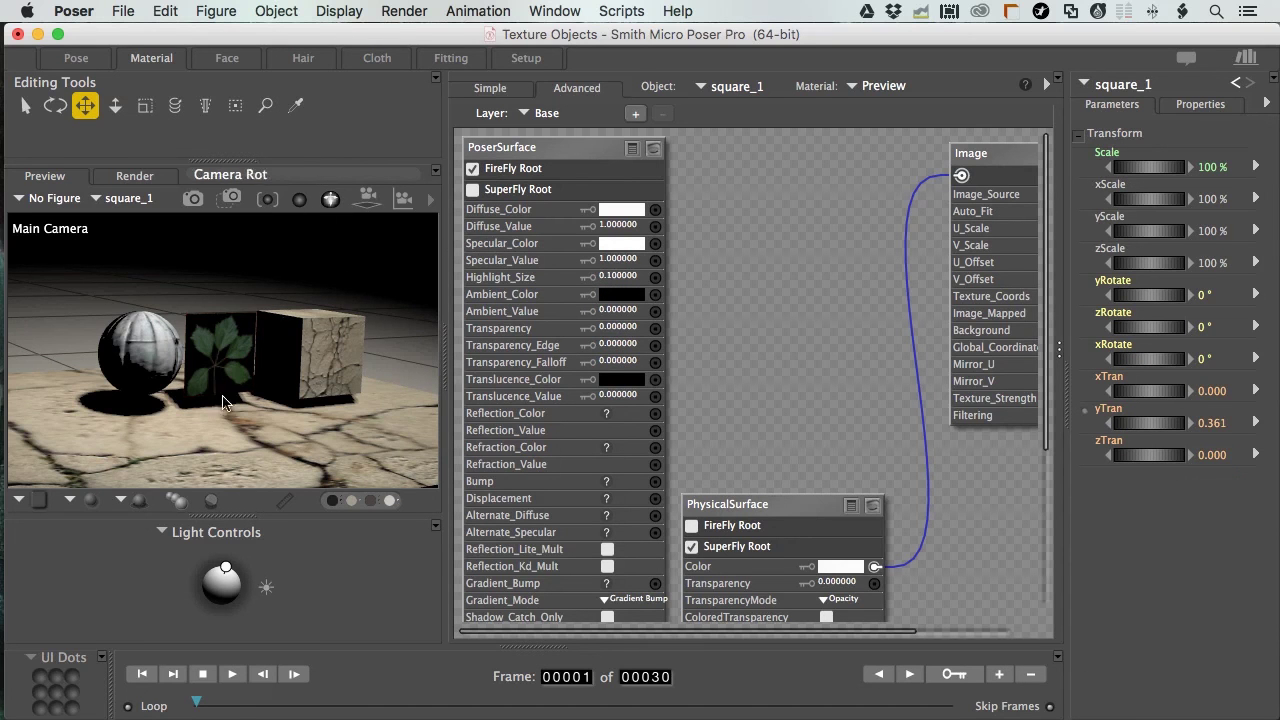
pyautogui.click(231, 197)
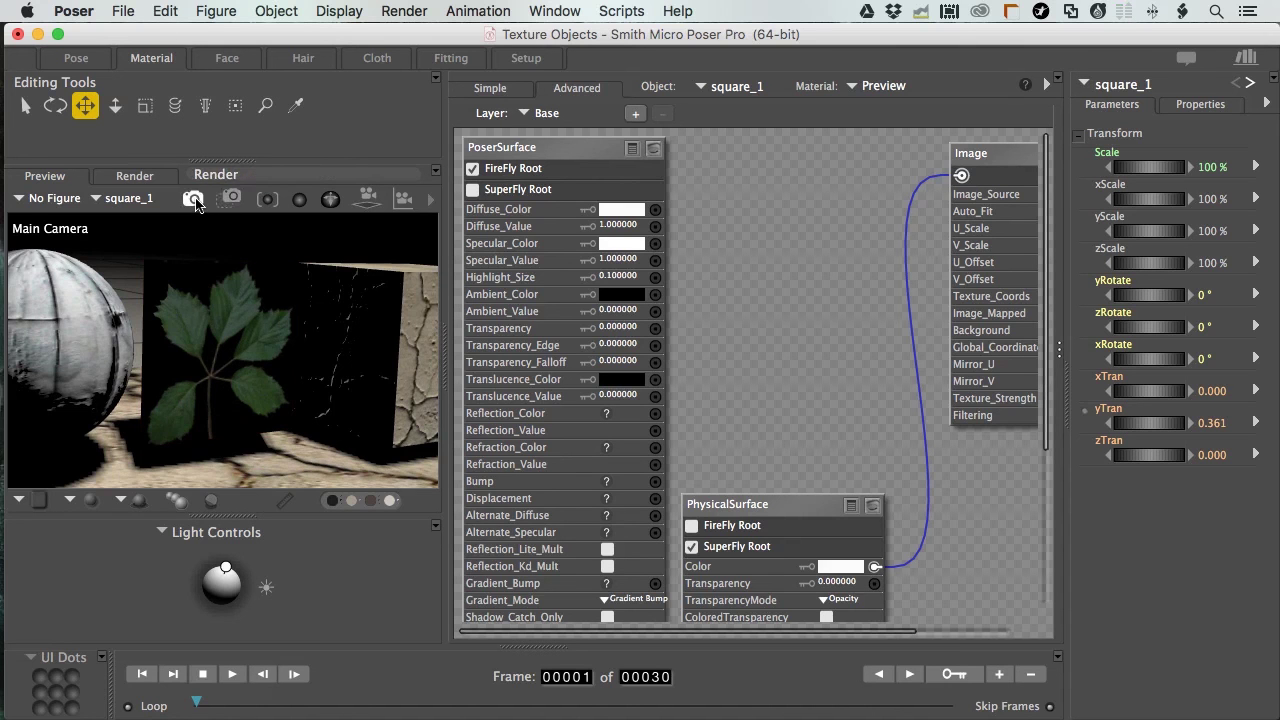
pyautogui.click(191, 200)
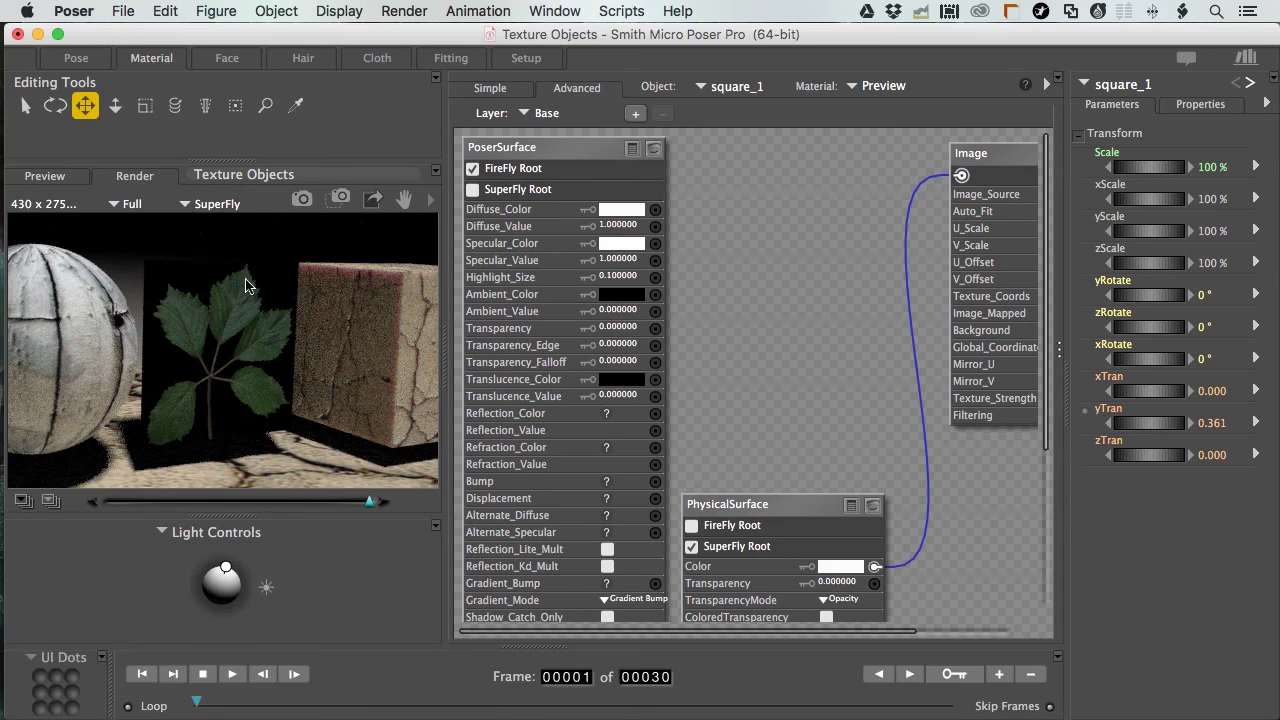
# - Collapse the leaf square's PoserSurface node and bring the PhysicalSurface and Image nodes fully into view beside it
pyautogui.moveTo(770, 504); pyautogui.dragTo(557, 209)
pyautogui.click(633, 149)
pyautogui.moveTo(612, 314); pyautogui.dragTo(542, 270)
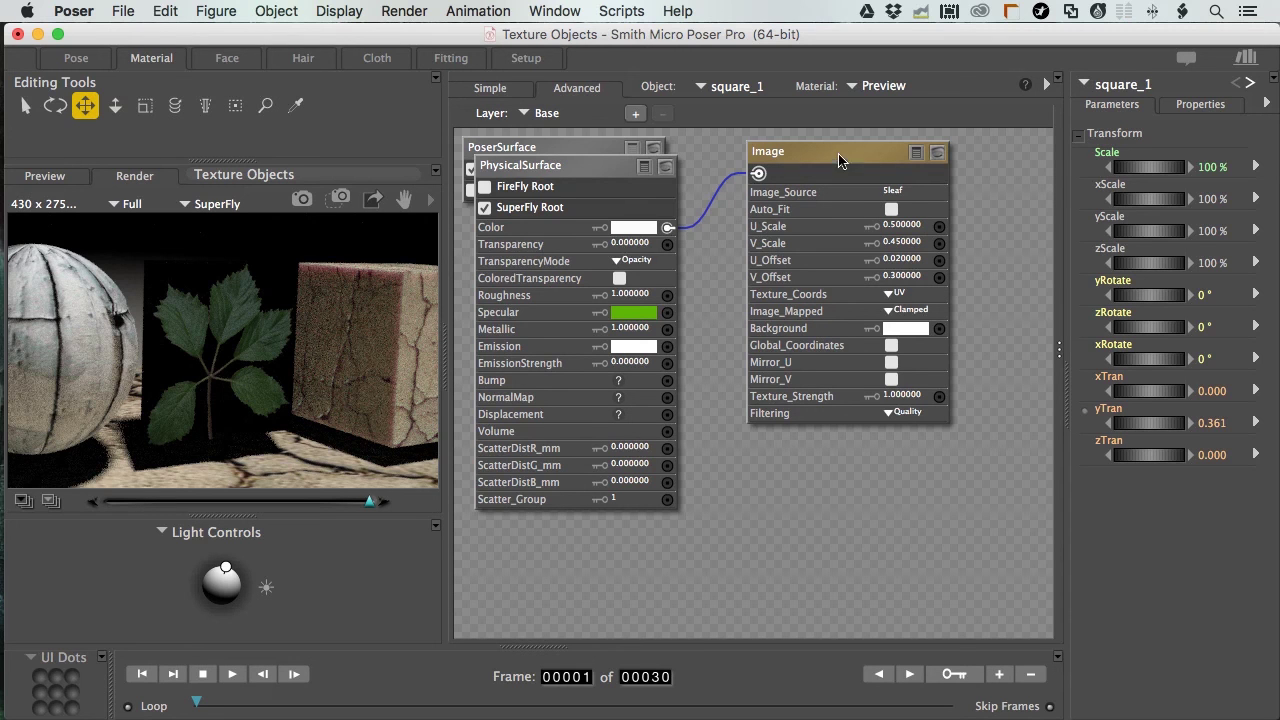
# - Rename the leaf's Image node as texture
pyautogui.moveTo(782, 150)
pyautogui.mouseDown()
pyautogui.moveTo(766, 145)
pyautogui.moveTo(760, 163)
pyautogui.mouseUp()
pyautogui.doubleClick(760, 157)
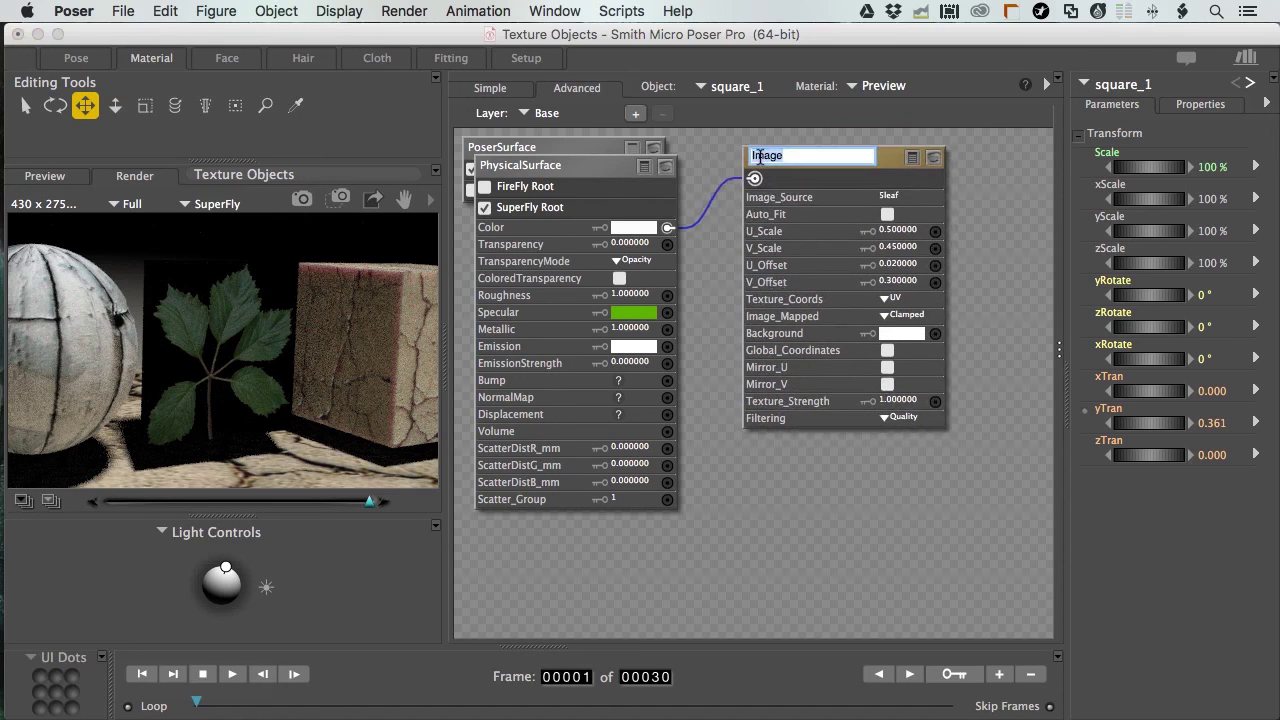
pyautogui.write('textur')
pyautogui.press('Escape')
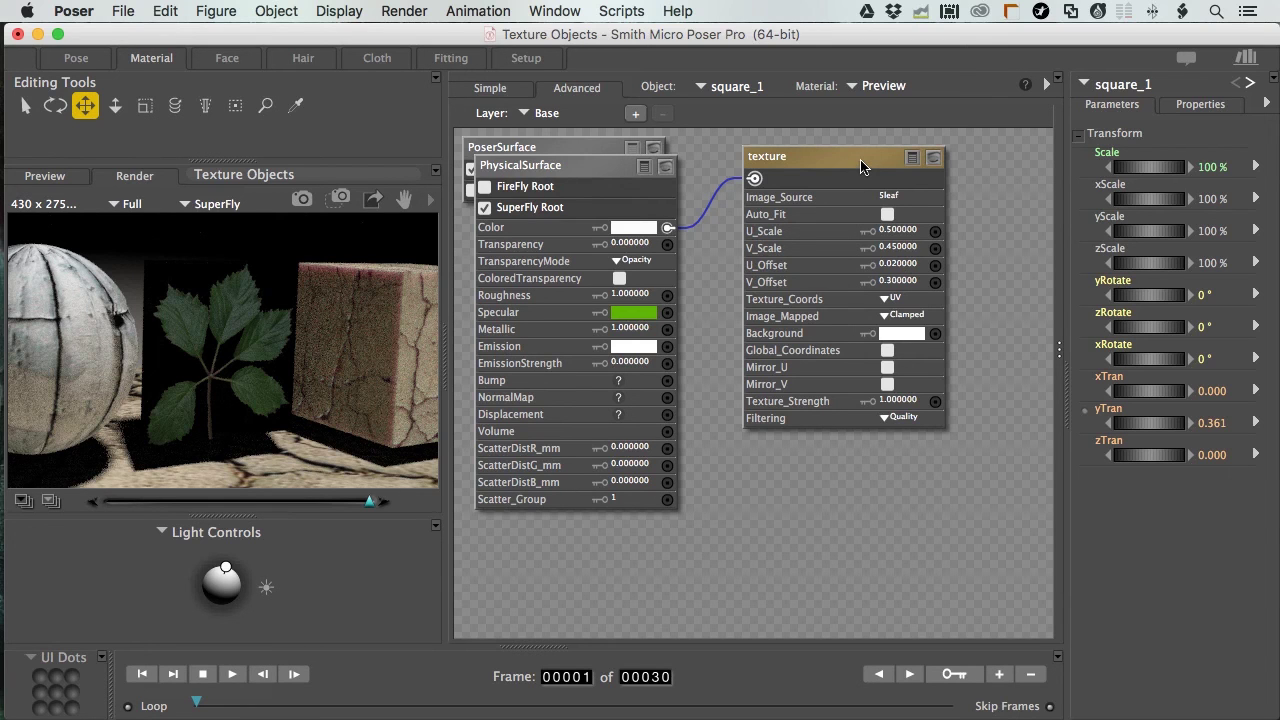
# - Duplicate the texture node, place the copy below the original and rename it as transparency
pyautogui.press('super+c')
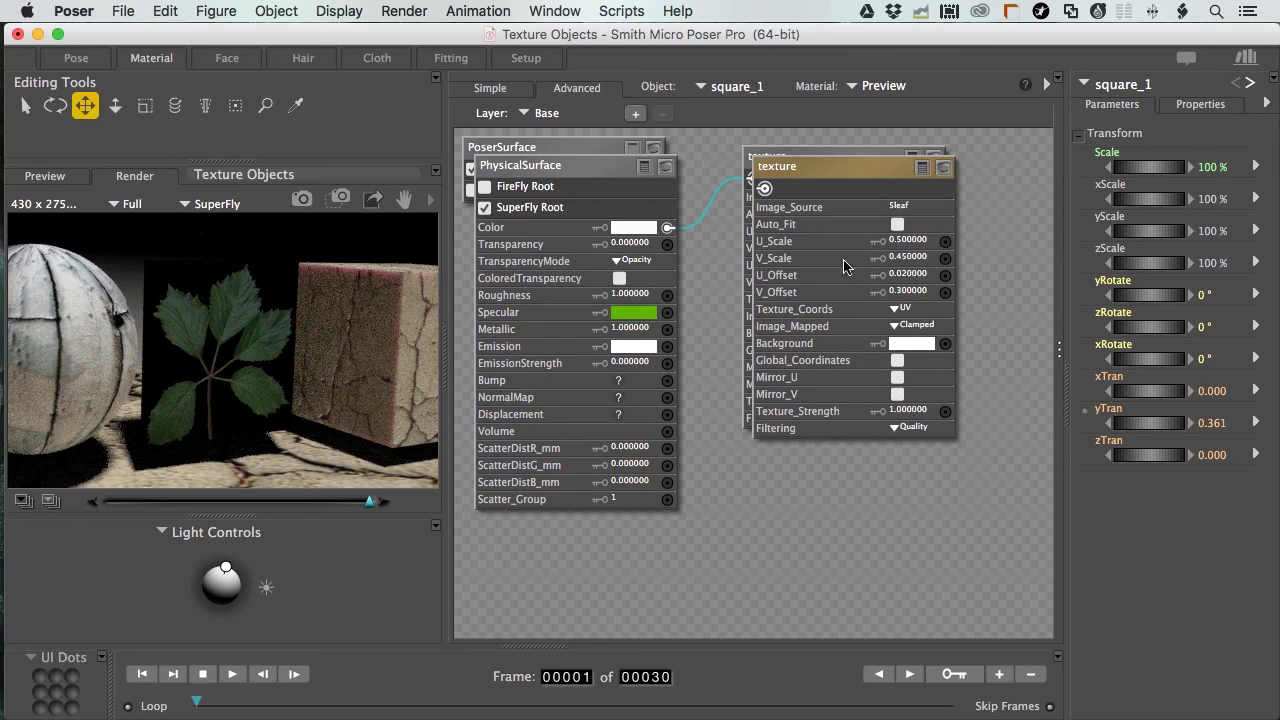
pyautogui.press('super+v')
pyautogui.moveTo(785, 254); pyautogui.dragTo(780, 250)
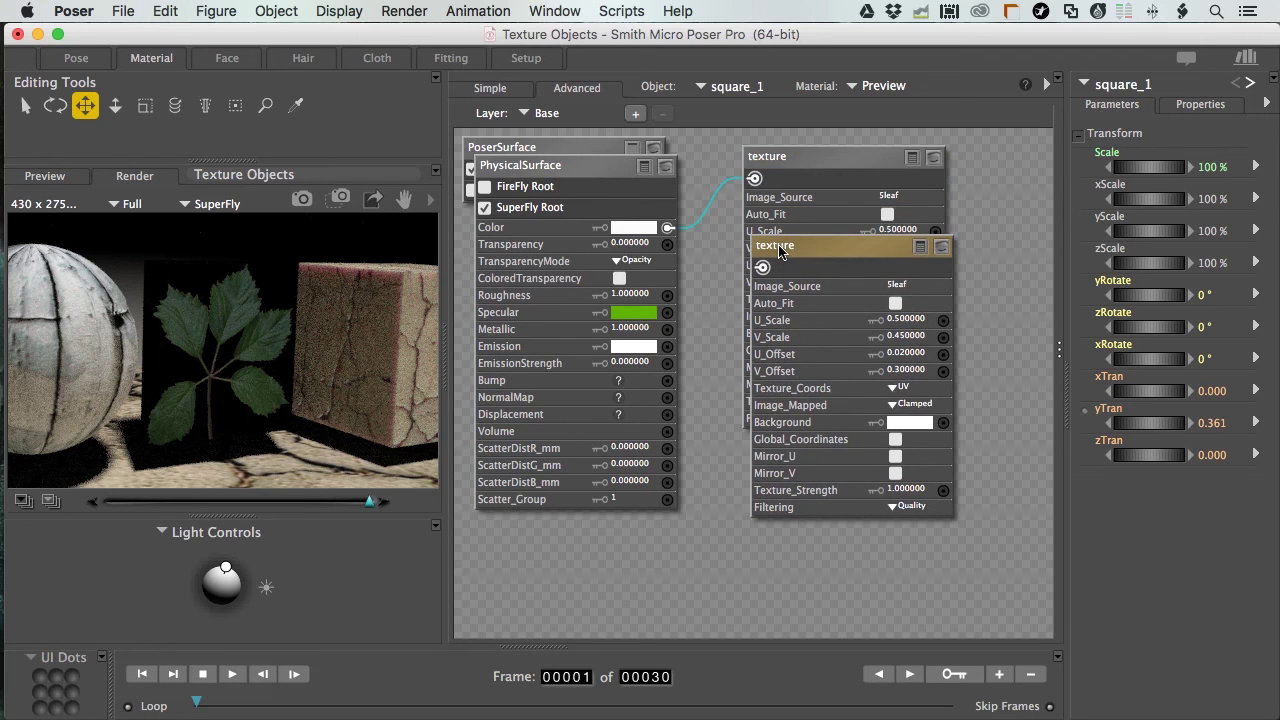
pyautogui.doubleClick(779, 248)
pyautogui.write('transparency')
pyautogui.press('Return')
# - Load 5leafTrans.jpg as the transparency node's image source
pyautogui.click(897, 286)
pyautogui.click(919, 289)
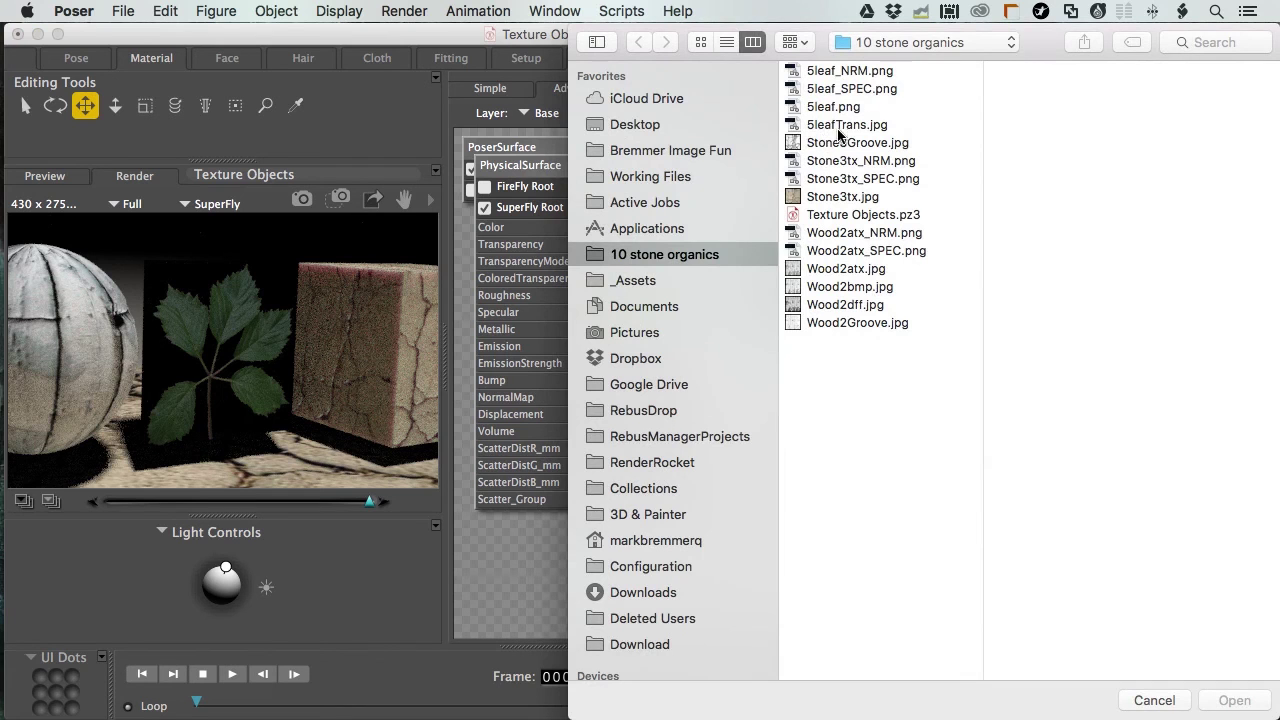
pyautogui.doubleClick(840, 125)
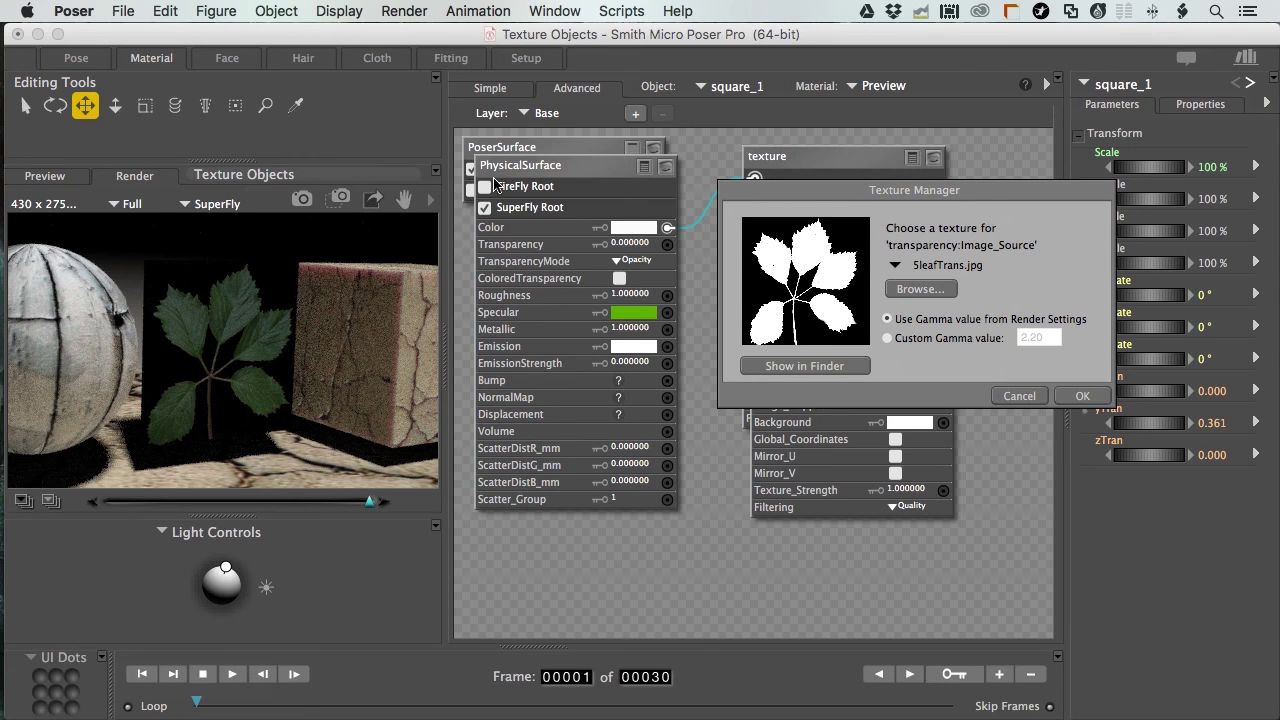
pyautogui.click(1081, 396)
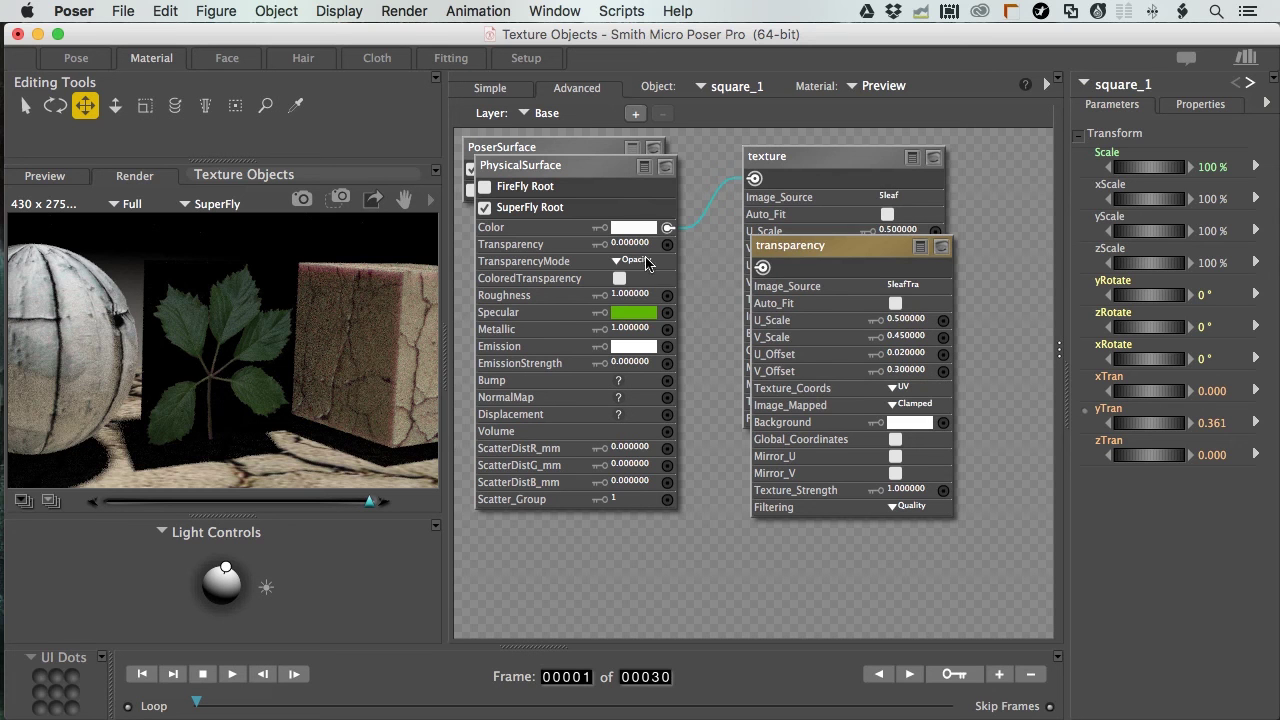
# - Connect the transparency node to the PhysicalSurface's Transparency input, set Transparency to 1 and check the leaf in the preview
pyautogui.moveTo(762, 266); pyautogui.dragTo(668, 246)
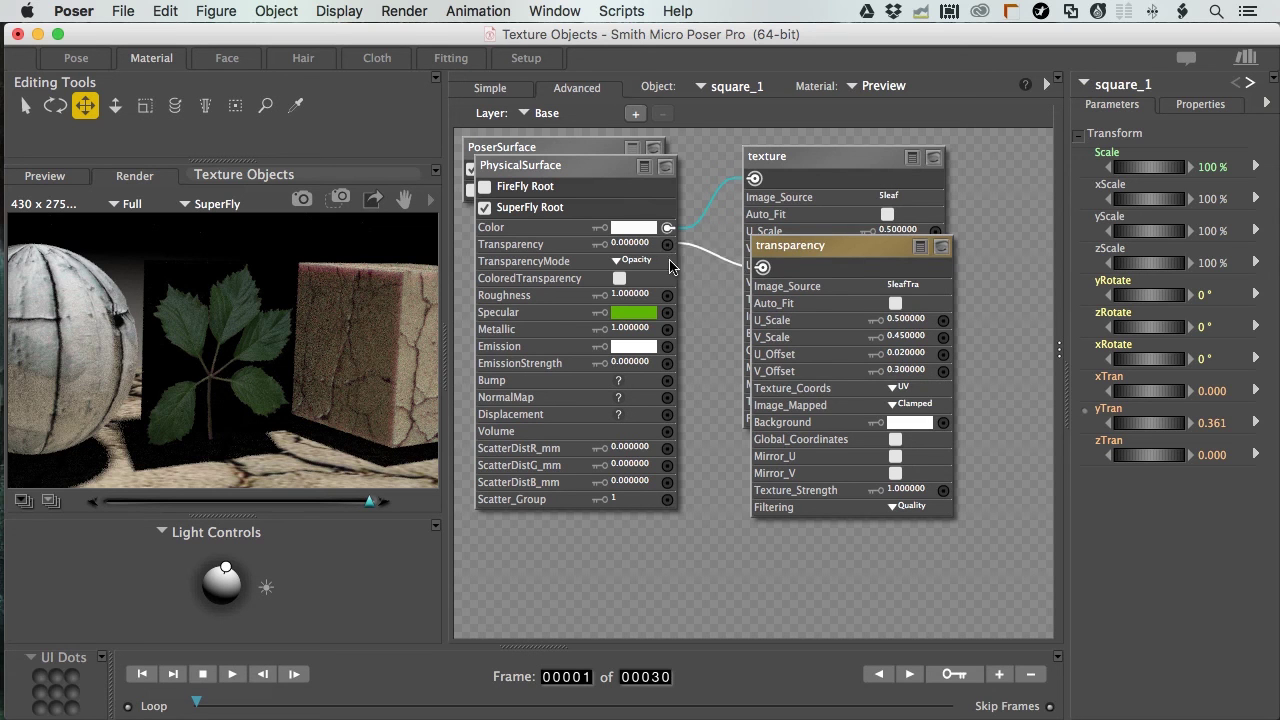
pyautogui.click(44, 177)
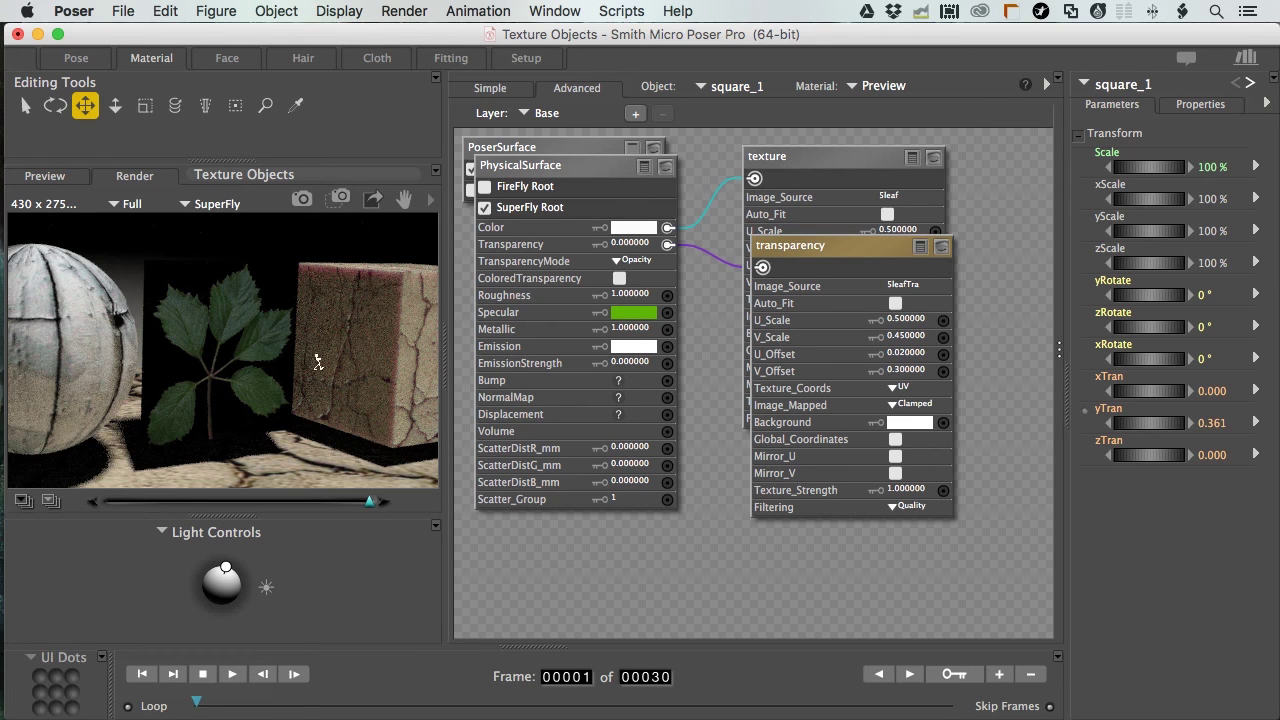
pyautogui.click(627, 246)
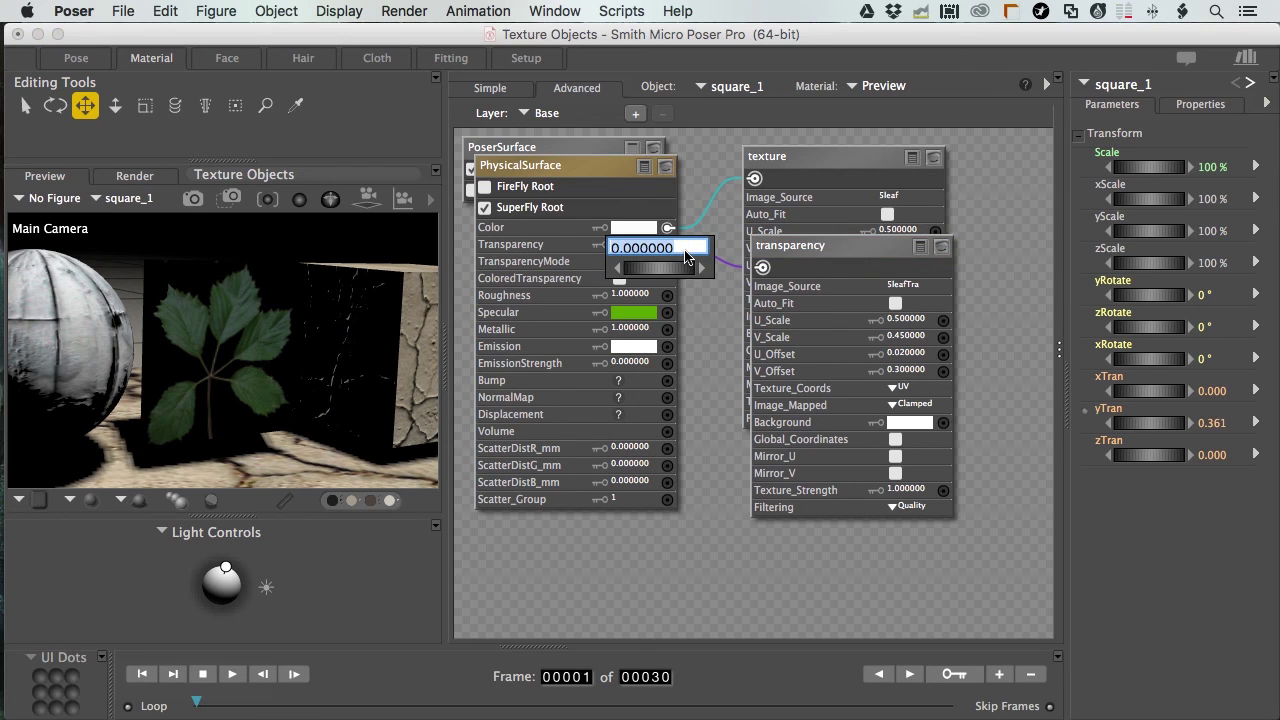
pyautogui.write('1')
pyautogui.press('Return')
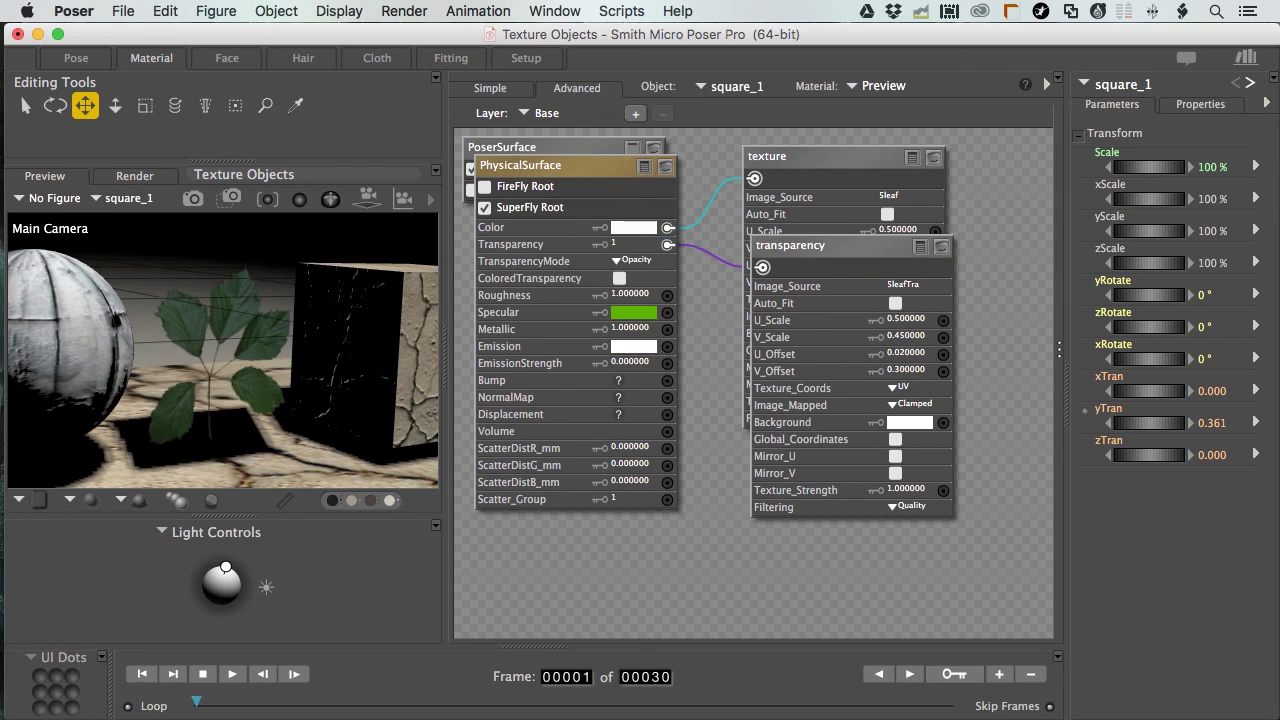
pyautogui.click(233, 359)
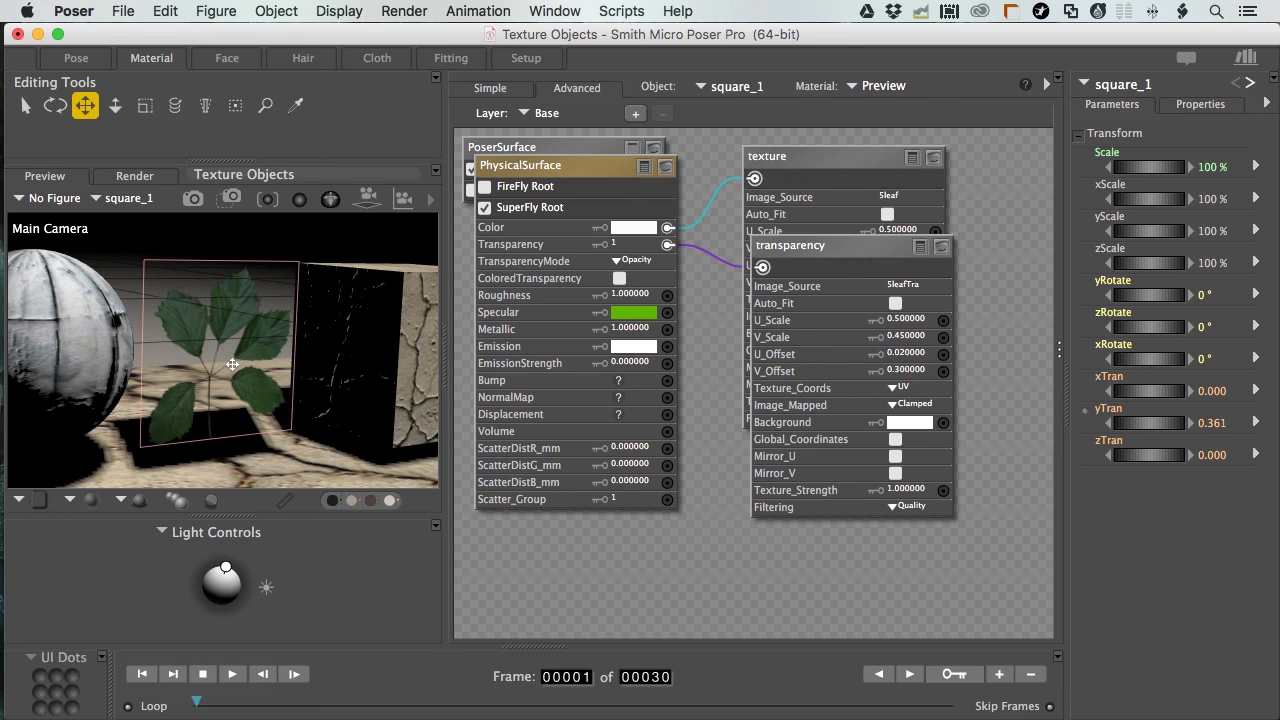
# - Try Transparency as the leaf's TransparencyMode and compare the preview, returning the mode to Opacity
pyautogui.click(646, 263)
pyautogui.click(660, 281)
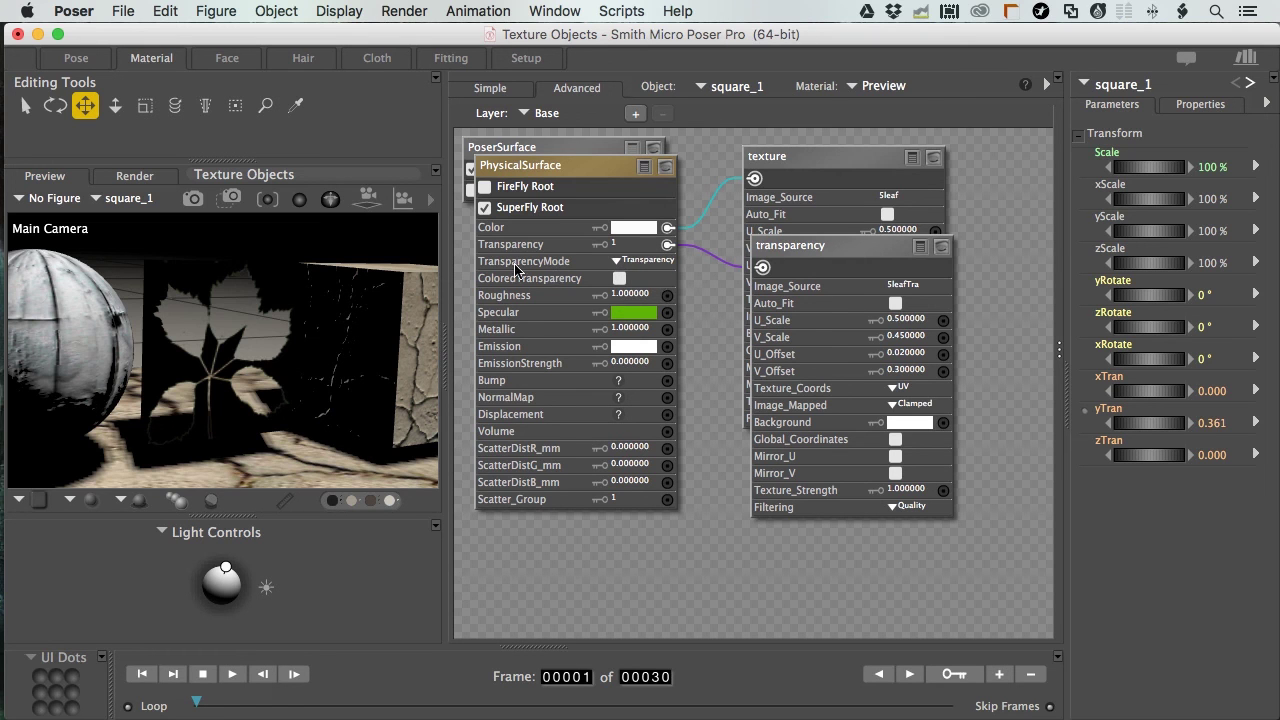
pyautogui.click(617, 262)
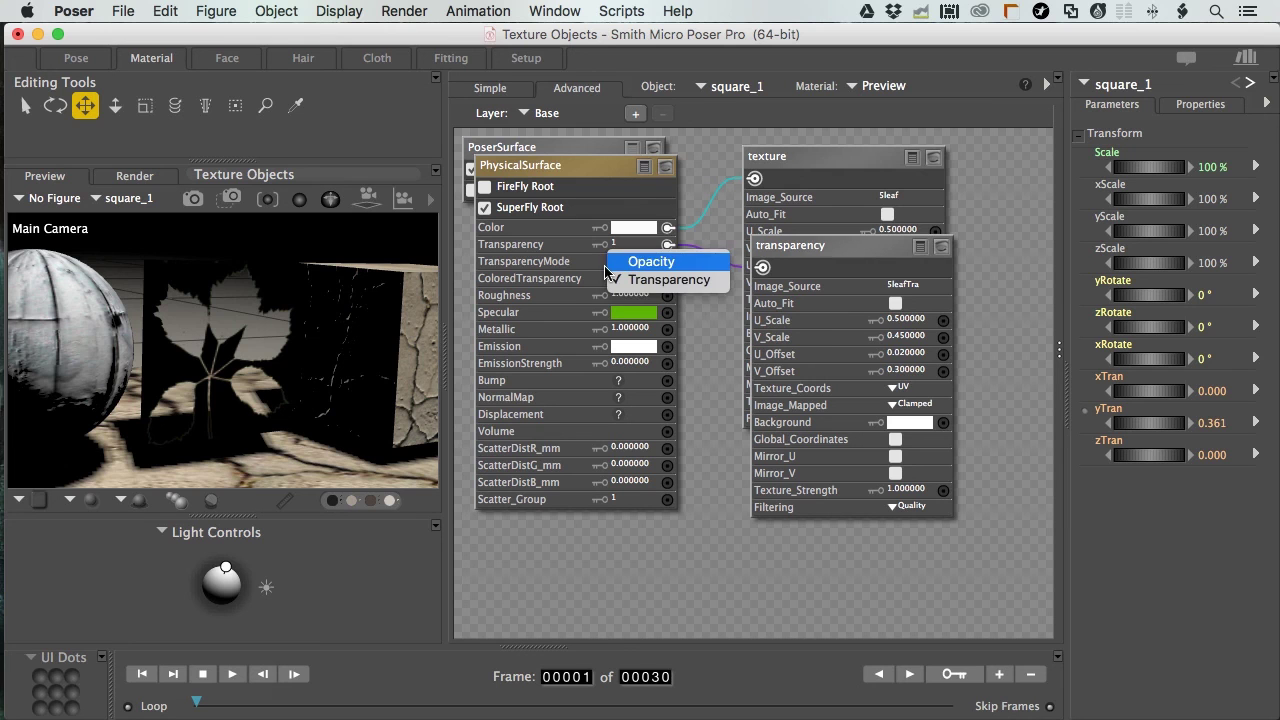
pyautogui.click(650, 261)
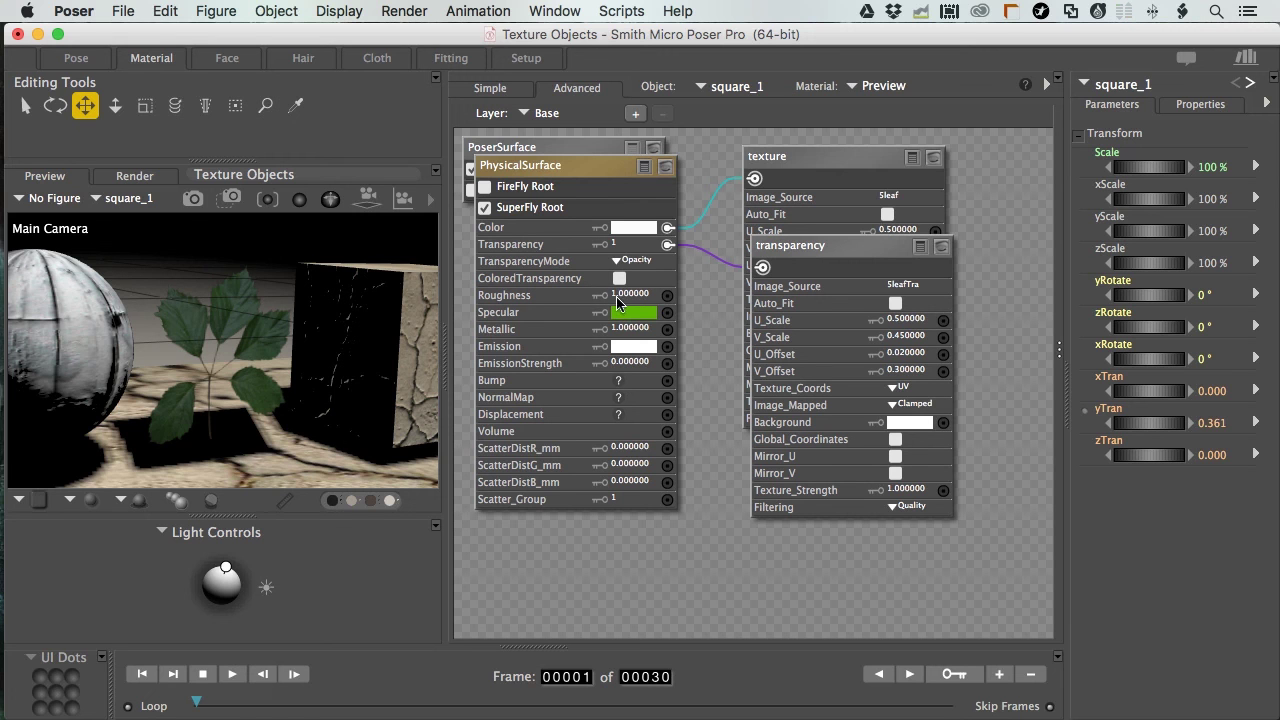
# - Render only the rectangular area around the leaf
pyautogui.moveTo(266, 199); pyautogui.dragTo(232, 199)
pyautogui.moveTo(300, 232); pyautogui.dragTo(172, 440)
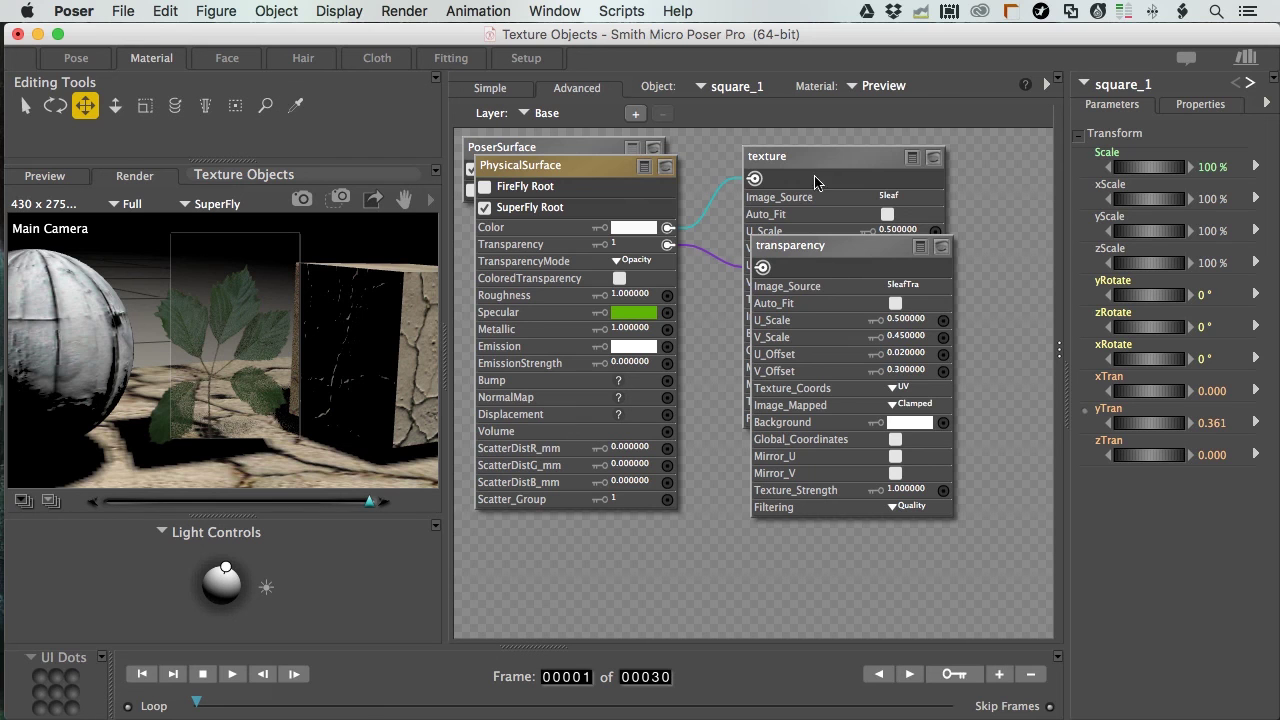
# - Collapse the texture and transparency nodes and stack them beside the leaf's PhysicalSurface node
pyautogui.moveTo(800, 158); pyautogui.dragTo(796, 143)
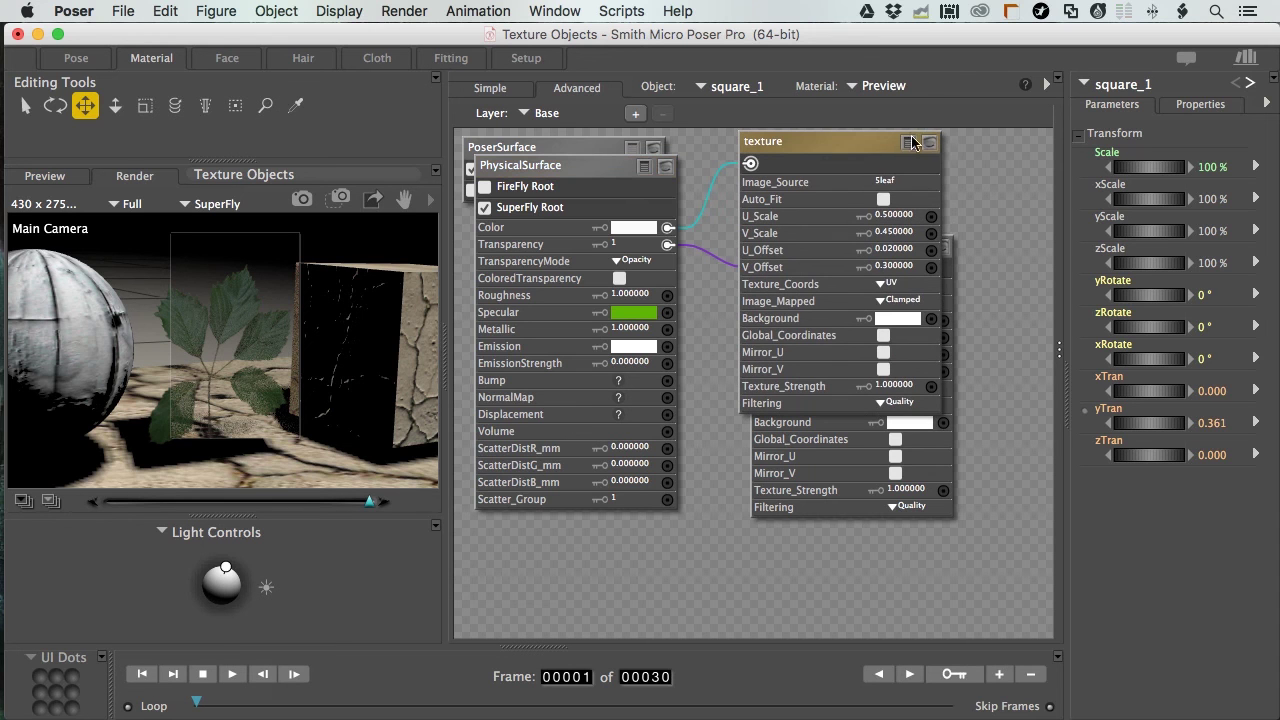
pyautogui.doubleClick(852, 203)
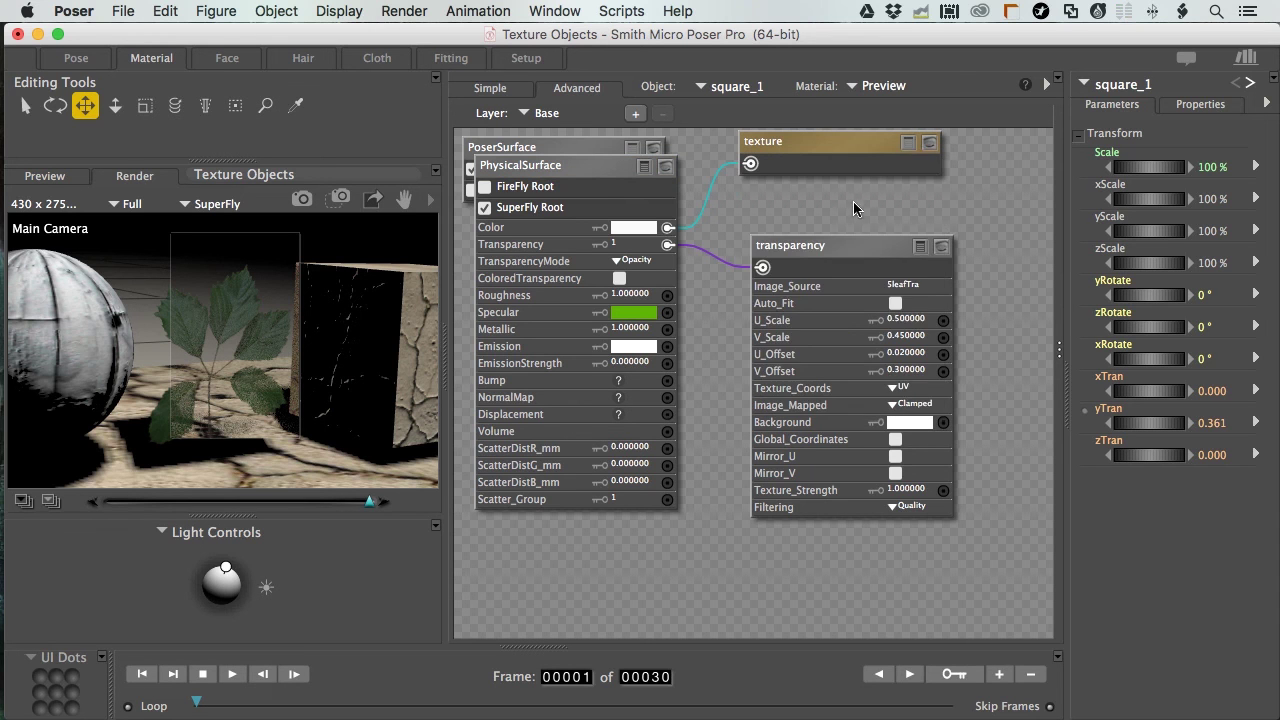
pyautogui.moveTo(880, 253); pyautogui.dragTo(864, 205)
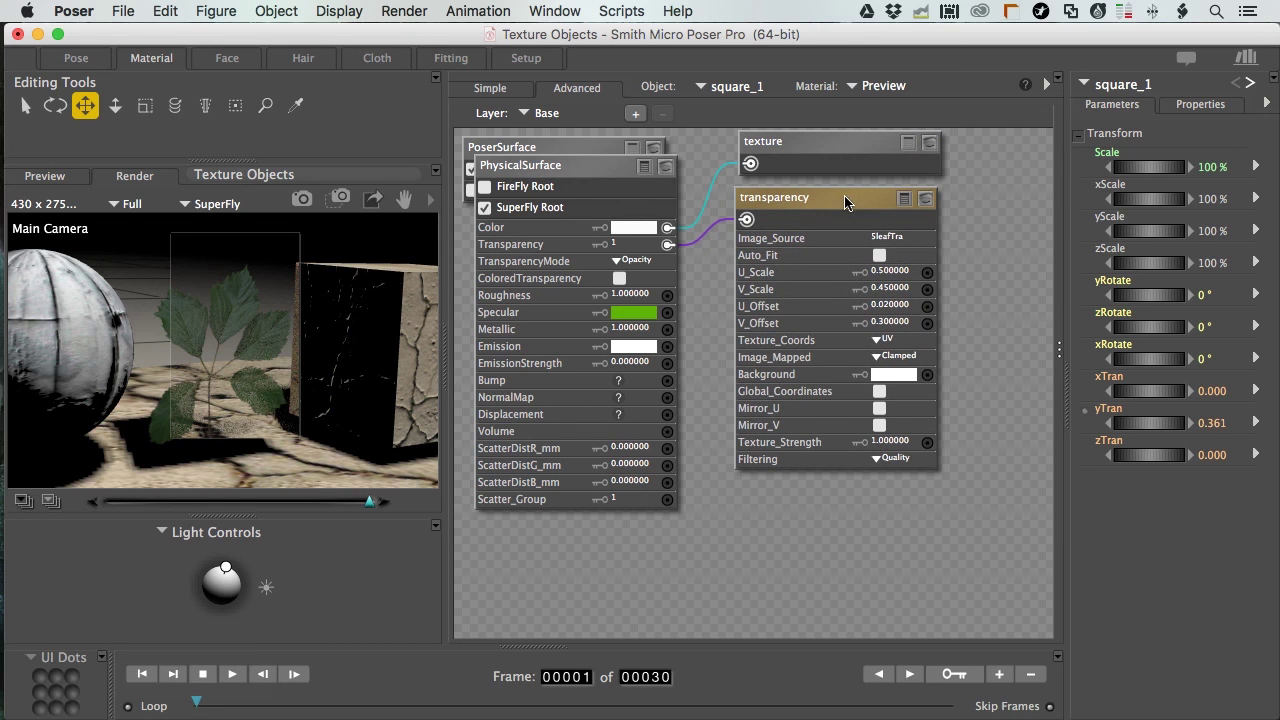
pyautogui.doubleClick(845, 197)
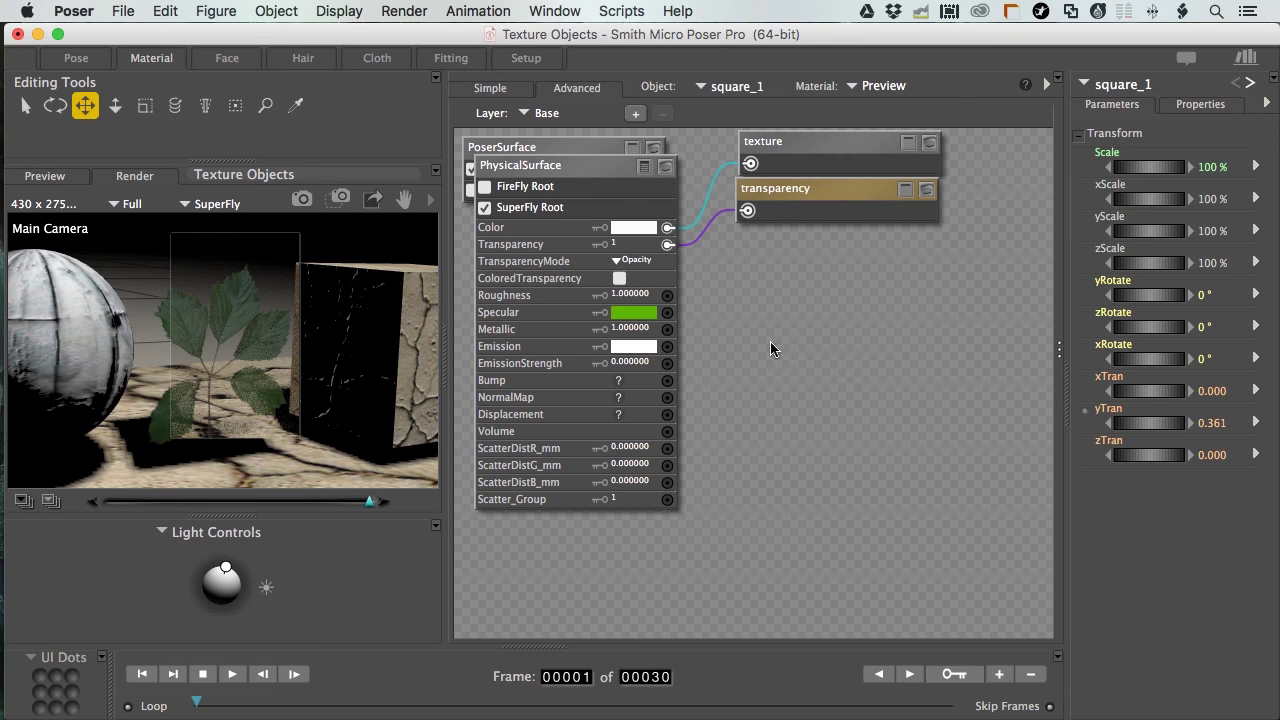
# - Paste a copy of the transparency node, rename it normal and place it beneath the collapsed transparency node
pyautogui.press('super+v')
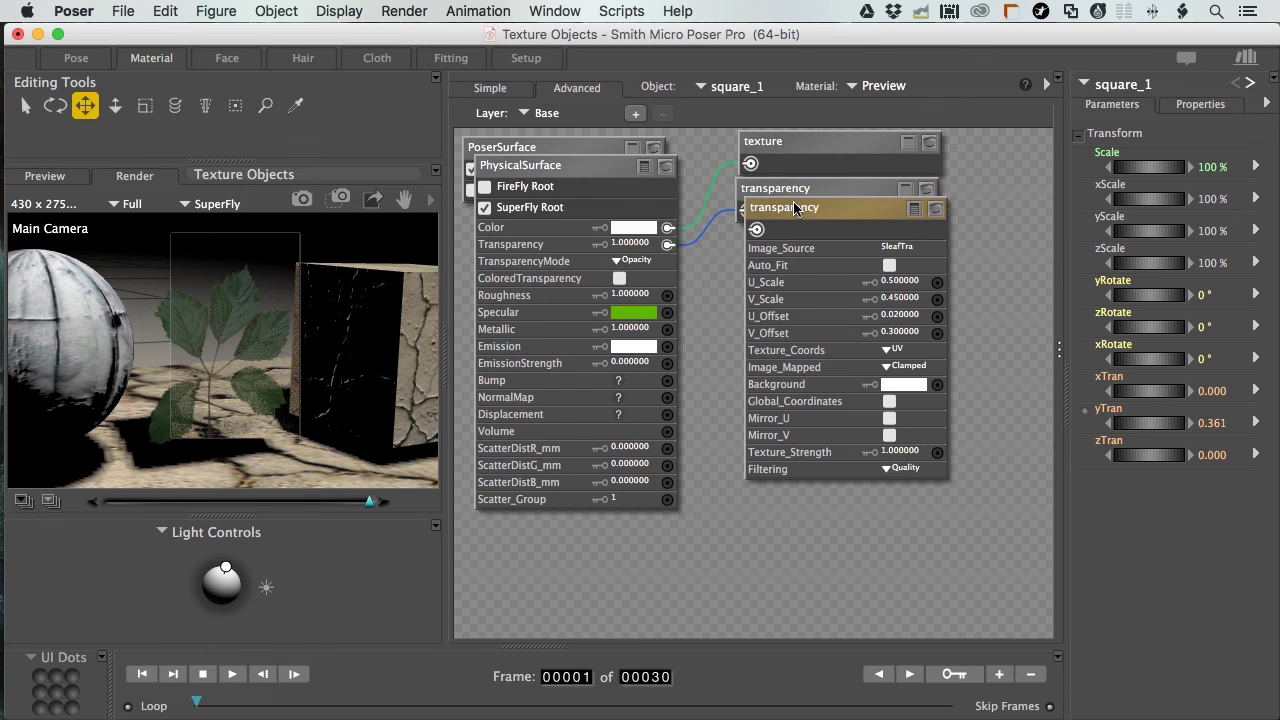
pyautogui.doubleClick(794, 207)
pyautogui.write('normal')
pyautogui.press('Return')
pyautogui.moveTo(842, 245); pyautogui.dragTo(833, 278)
# - Load 5leaf_NRM.png as the normal node's image source, keeping the gamma value from the render settings
pyautogui.click(880, 277)
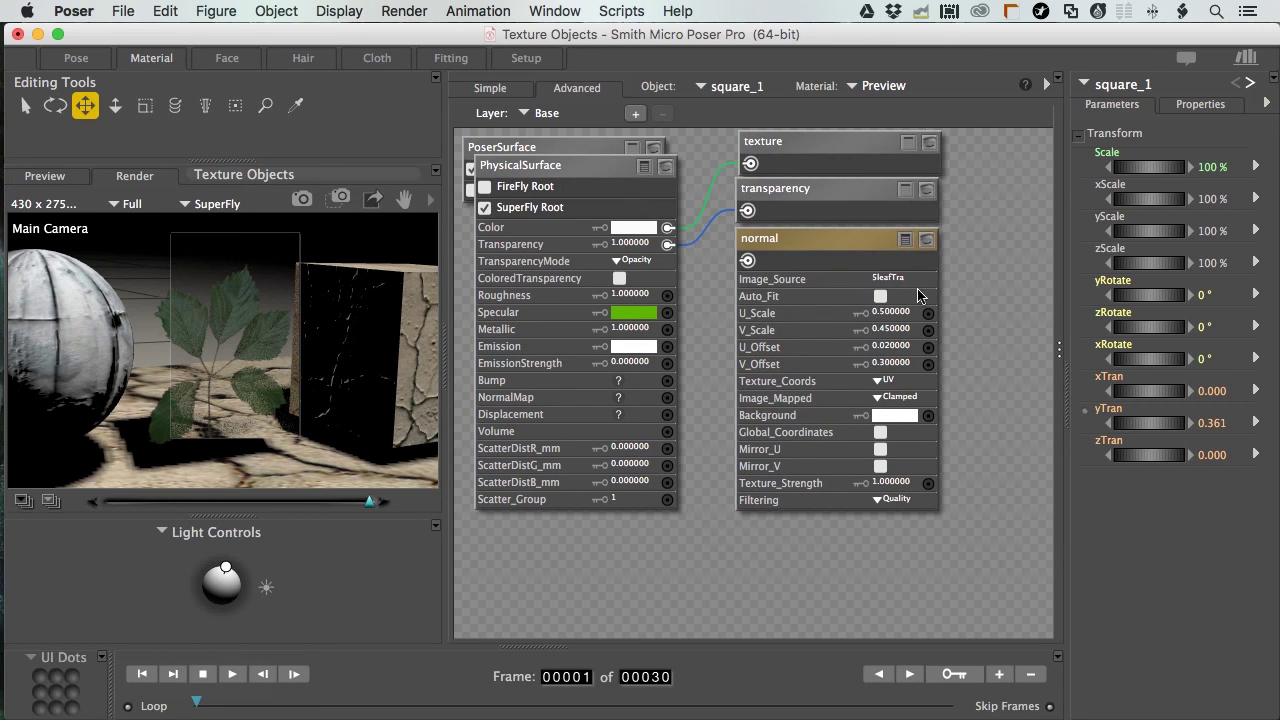
pyautogui.click(908, 284)
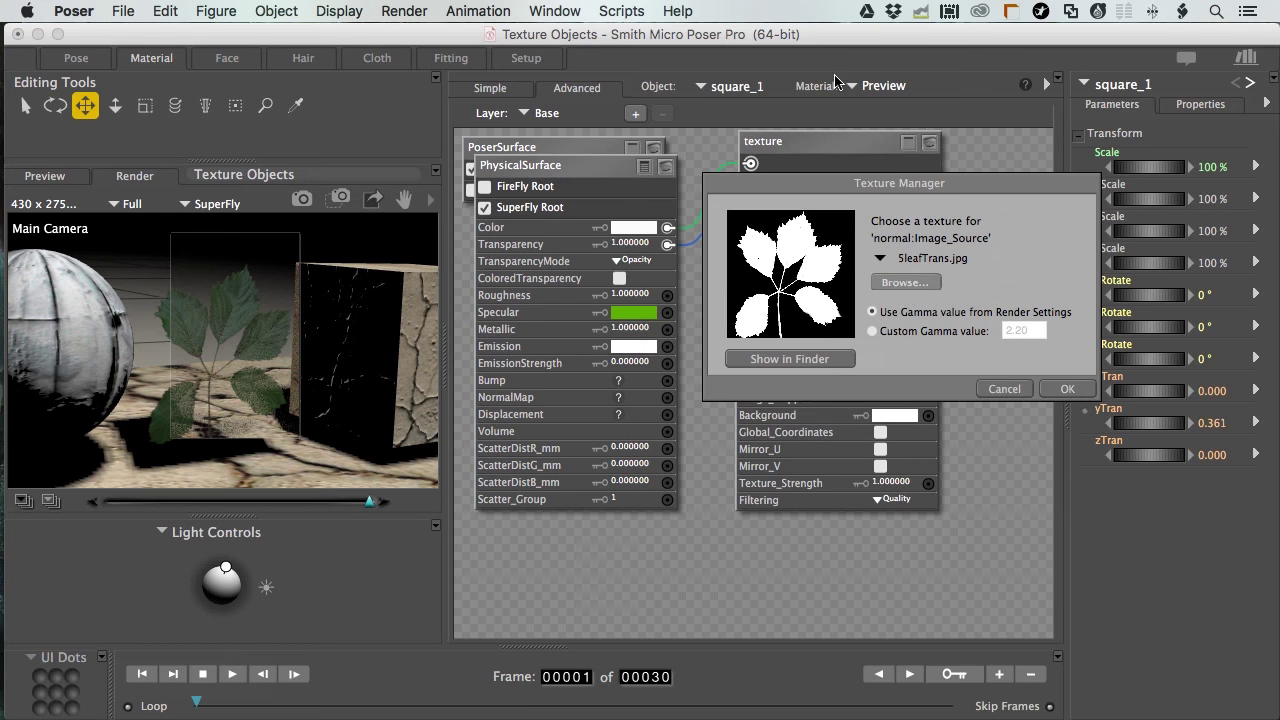
pyautogui.doubleClick(849, 70)
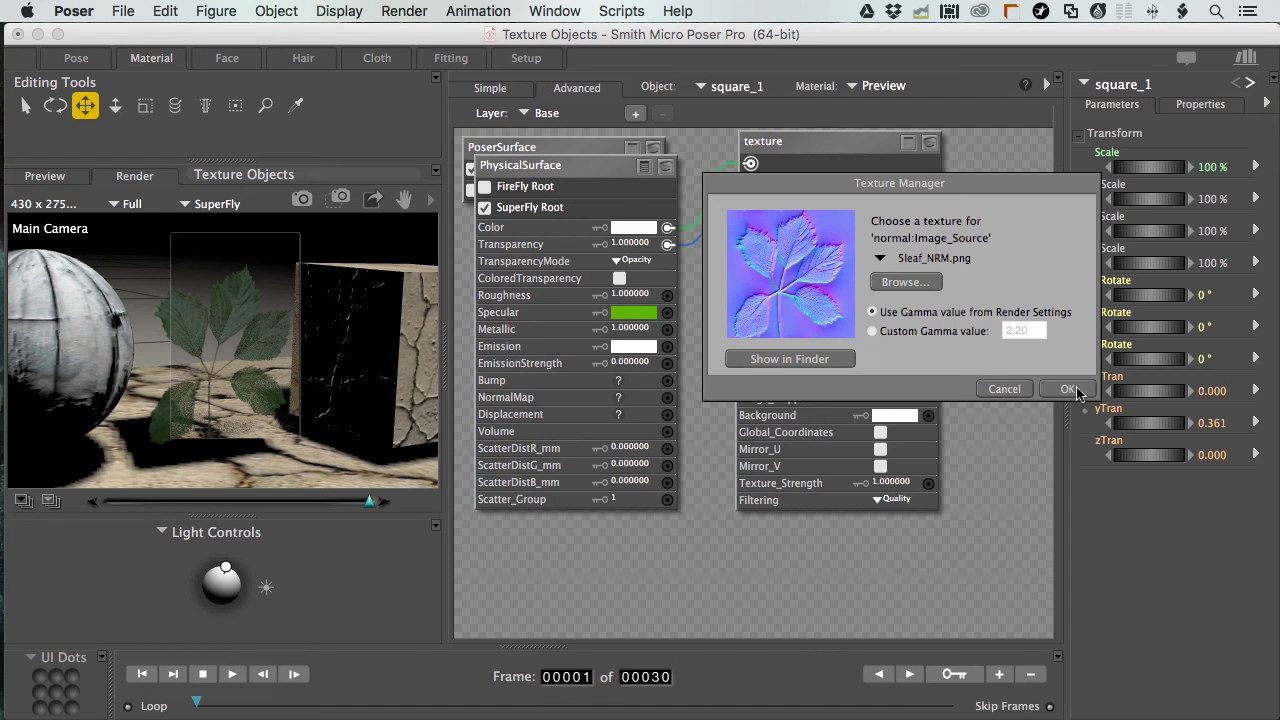
pyautogui.click(1067, 388)
# - Connect the normal node to the PhysicalSurface's NormalMap input at a strength of .5 and render the area around the leaf
pyautogui.moveTo(797, 248); pyautogui.dragTo(620, 403)
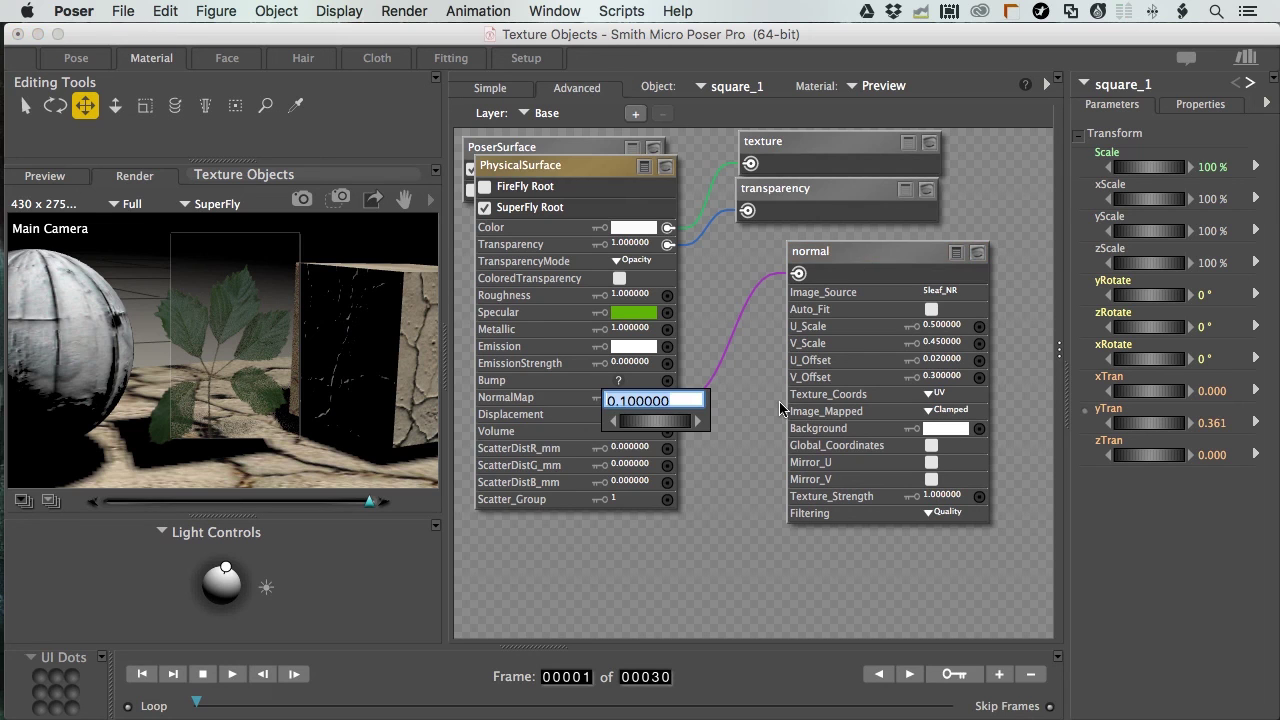
pyautogui.write('.5')
pyautogui.press('Return')
pyautogui.click(340, 198)
pyautogui.moveTo(148, 432); pyautogui.dragTo(127, 438)
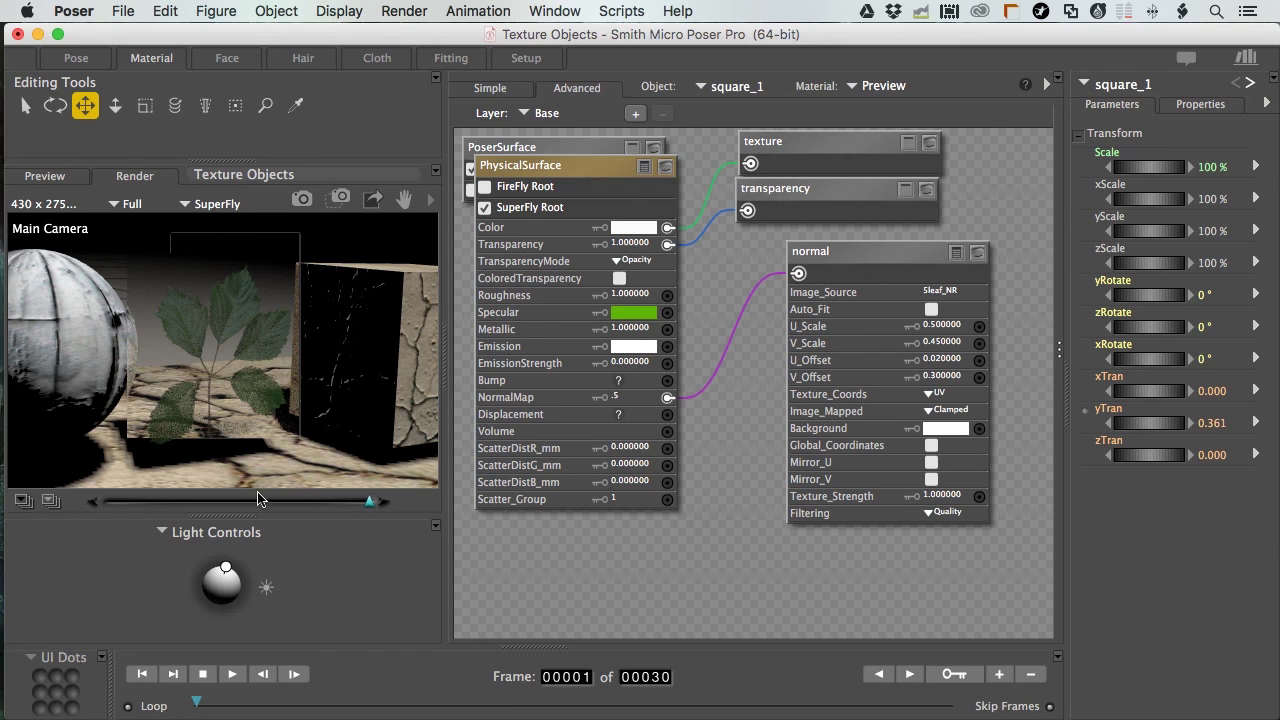
# - Shift Light 1's direction slightly and render the full scene with the new lighting
pyautogui.click(232, 568)
pyautogui.moveTo(235, 572); pyautogui.dragTo(238, 572)
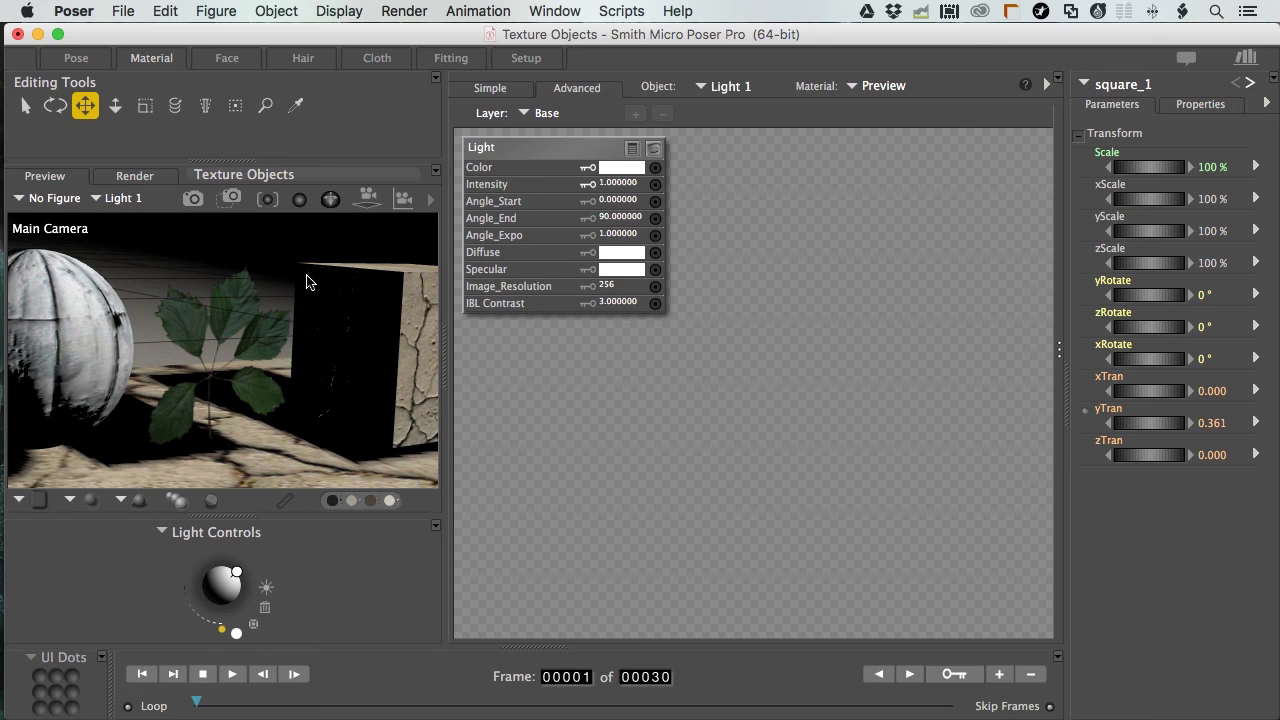
pyautogui.click(193, 200)
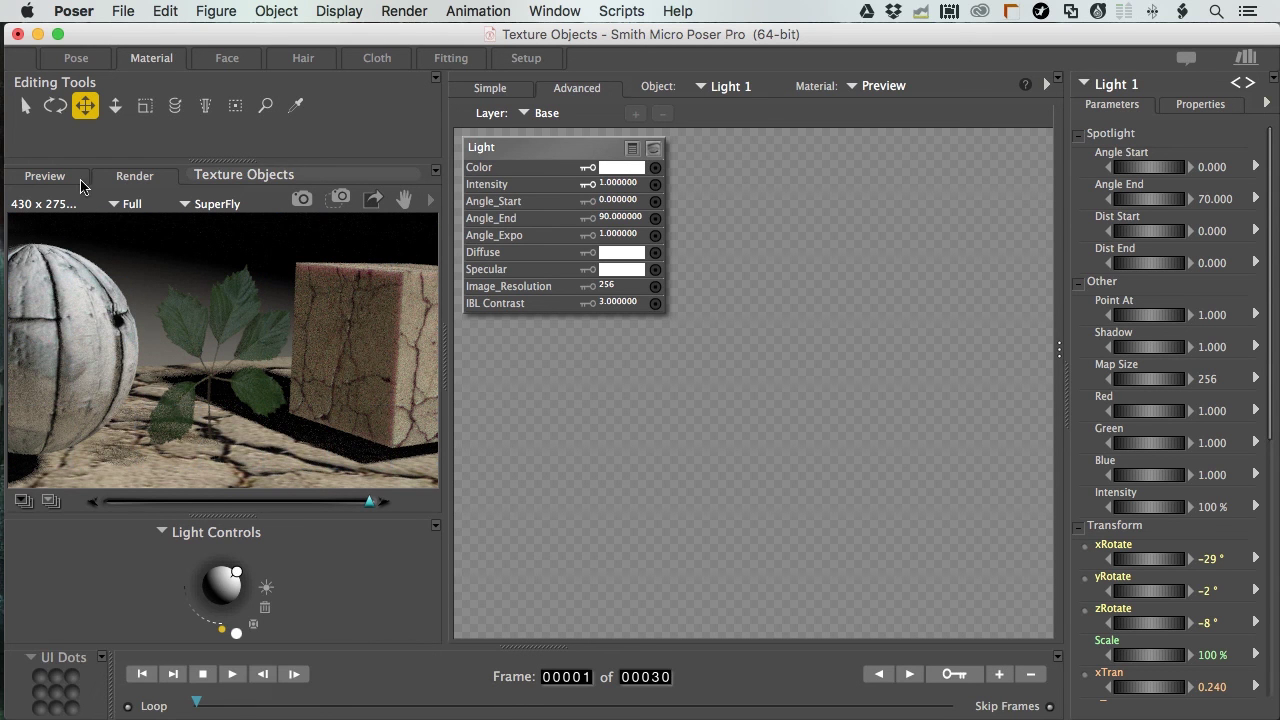
# - Give the leaf square's PhysicalSurface a pale green Specular color and set its Roughness to .6
pyautogui.click(243, 334)
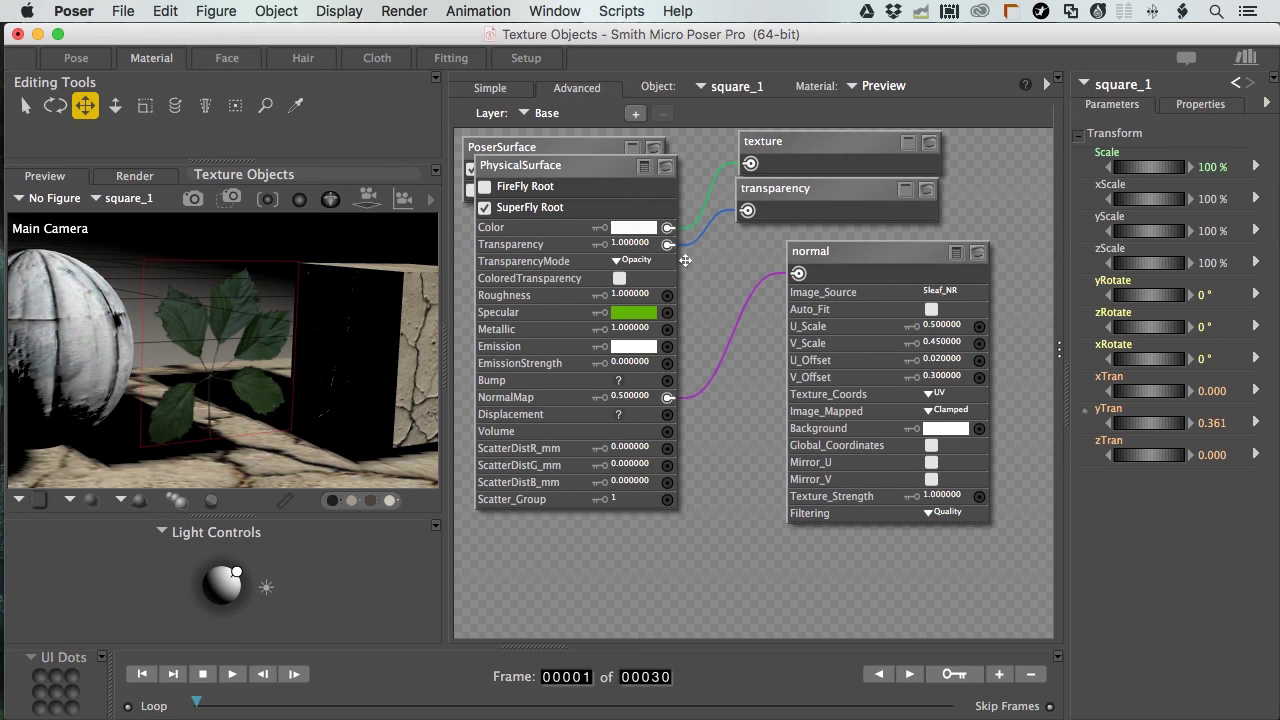
pyautogui.click(631, 316)
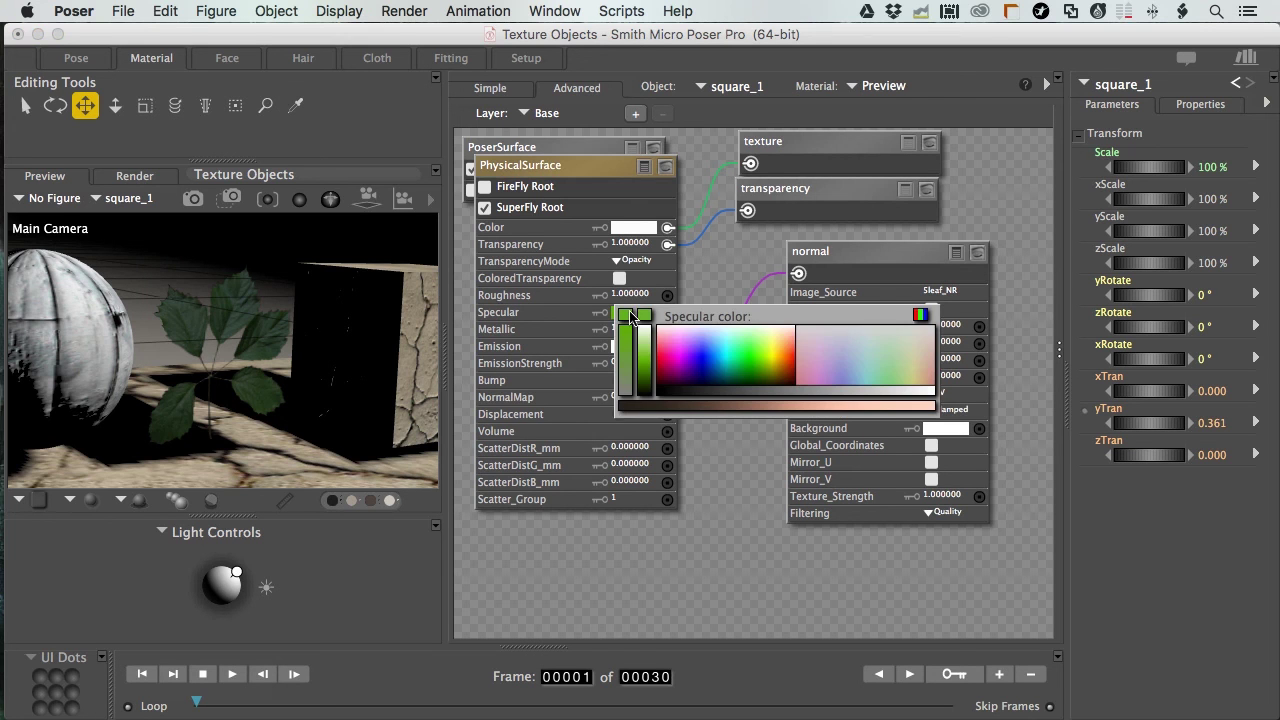
pyautogui.click(618, 366)
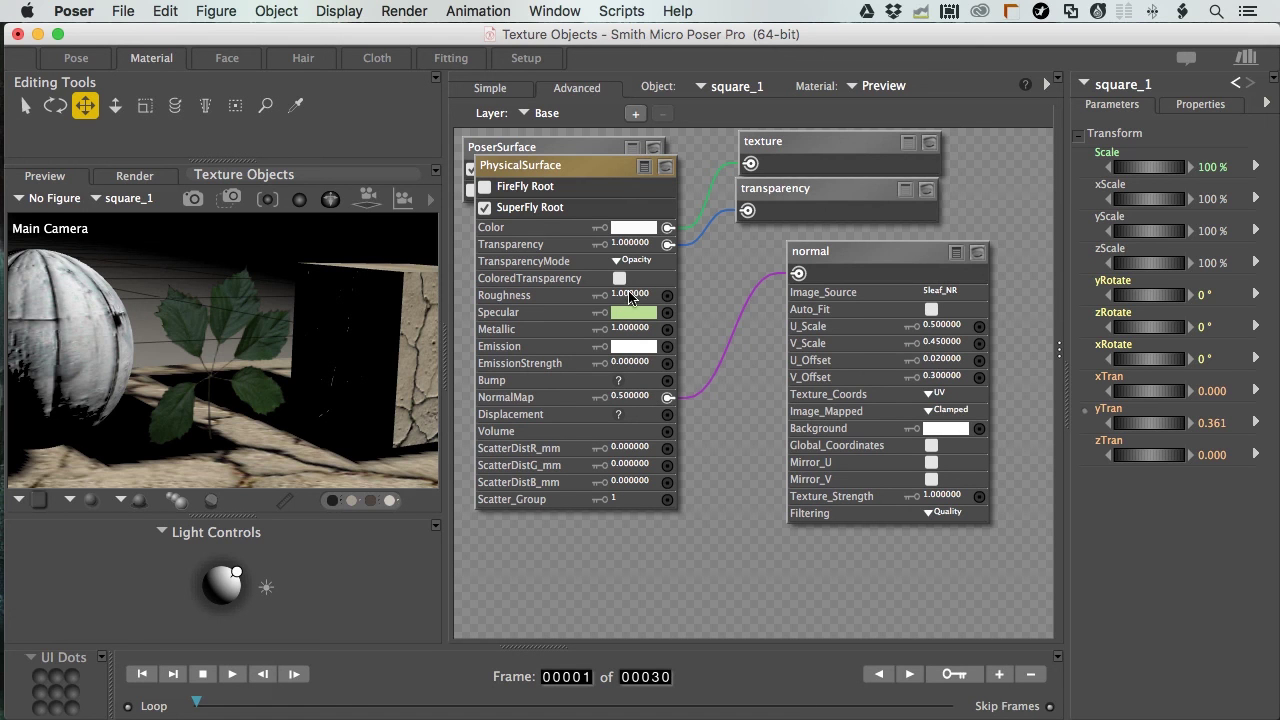
pyautogui.click(710, 312)
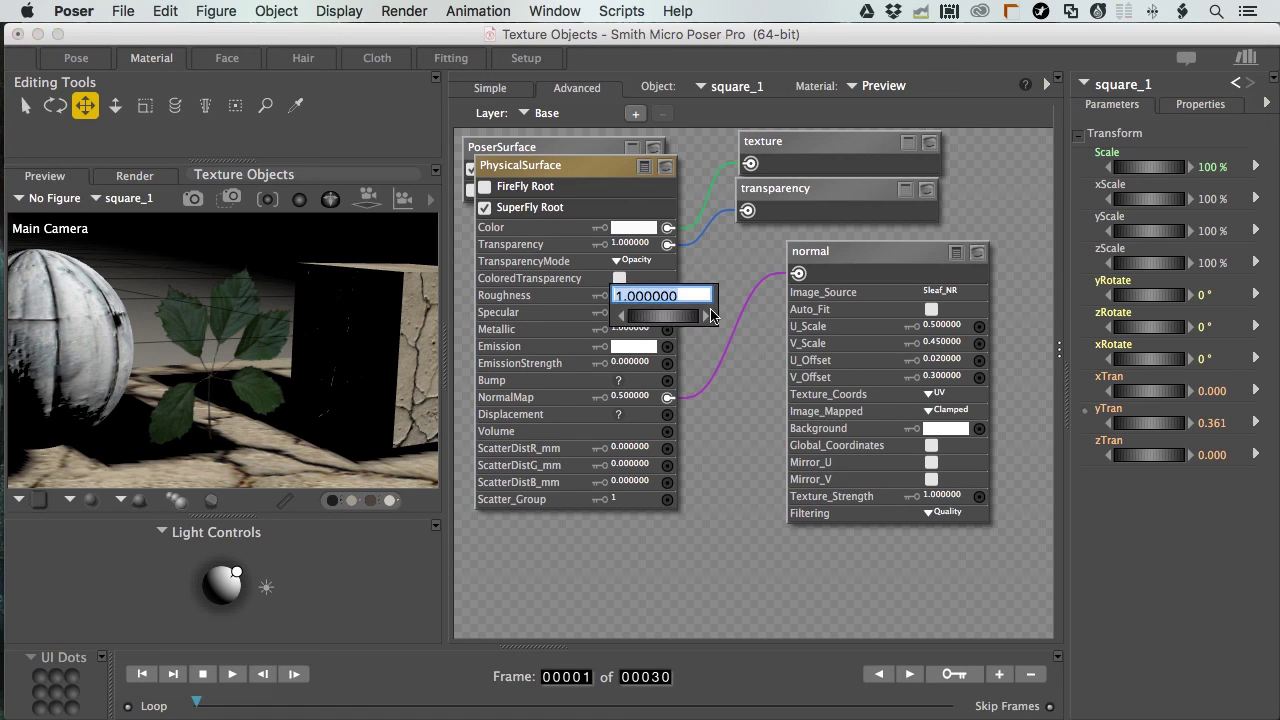
pyautogui.press('BackSpace')
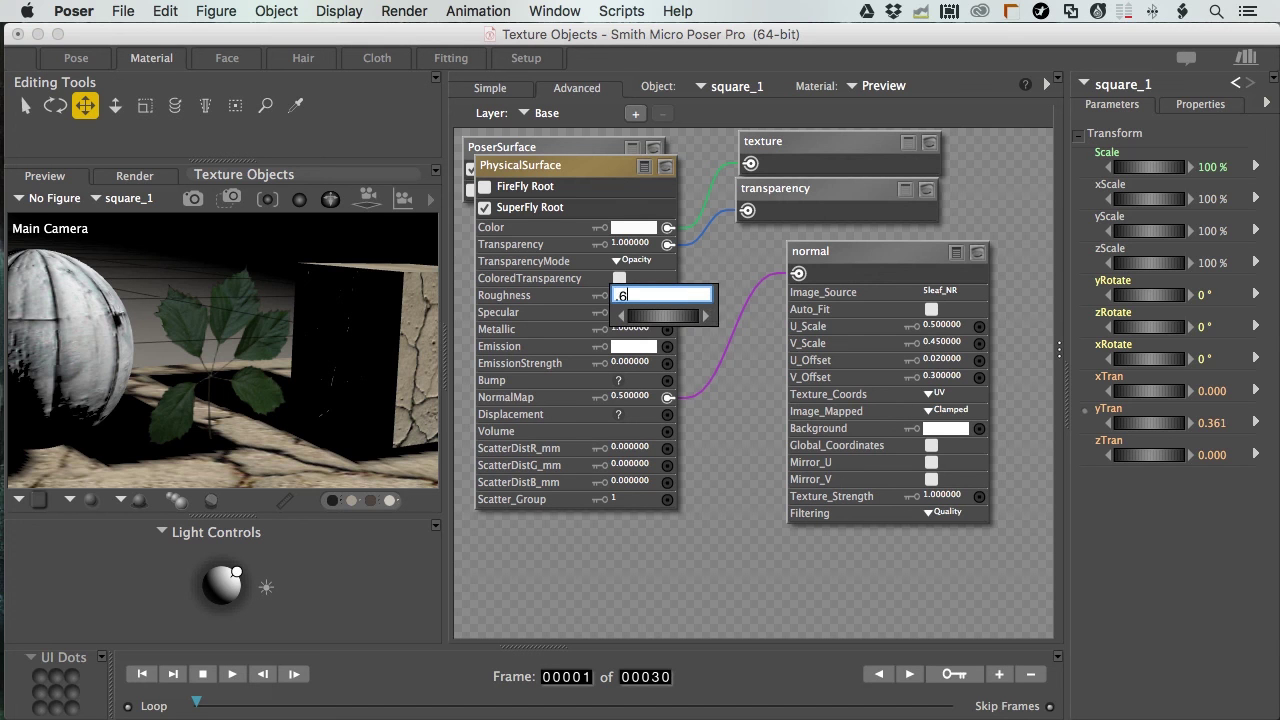
pyautogui.write('.6')
pyautogui.press('Tab')
# - Render the area around the leaf, and render a close-up of its upper leaflets
pyautogui.click(231, 197)
pyautogui.moveTo(286, 264); pyautogui.dragTo(170, 422)
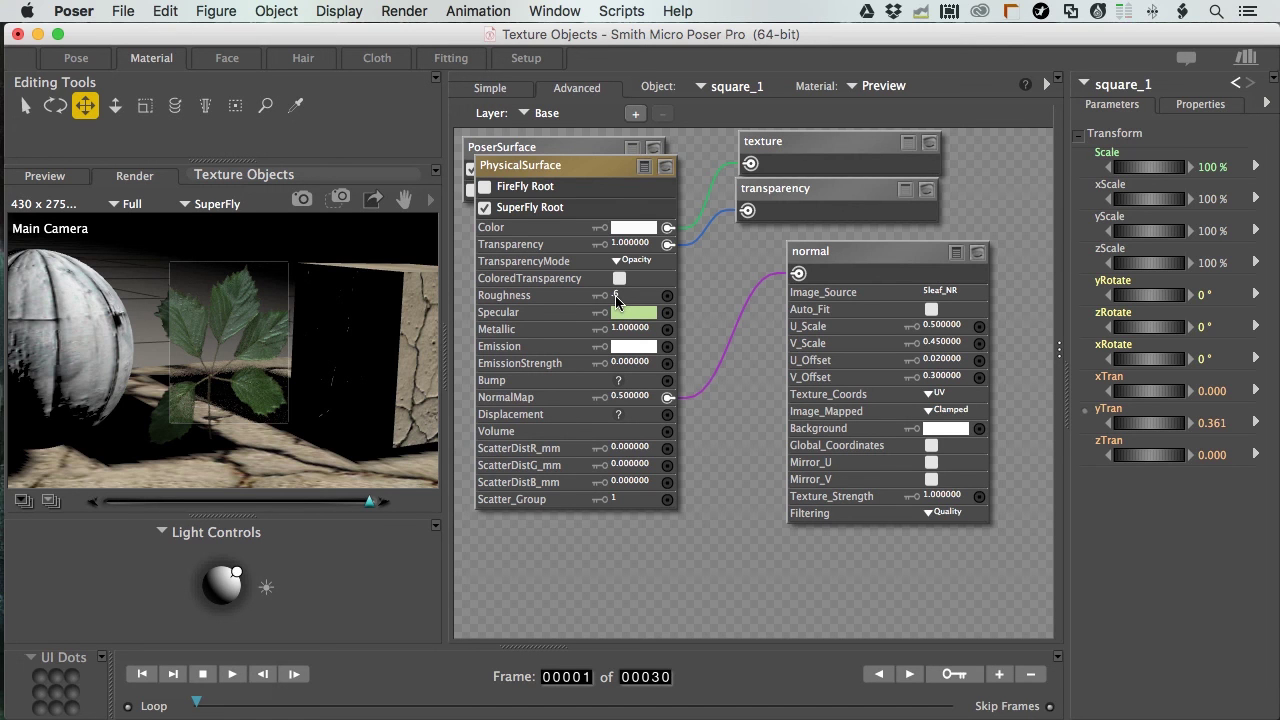
pyautogui.click(245, 330)
pyautogui.scroll(10, 248, 327)
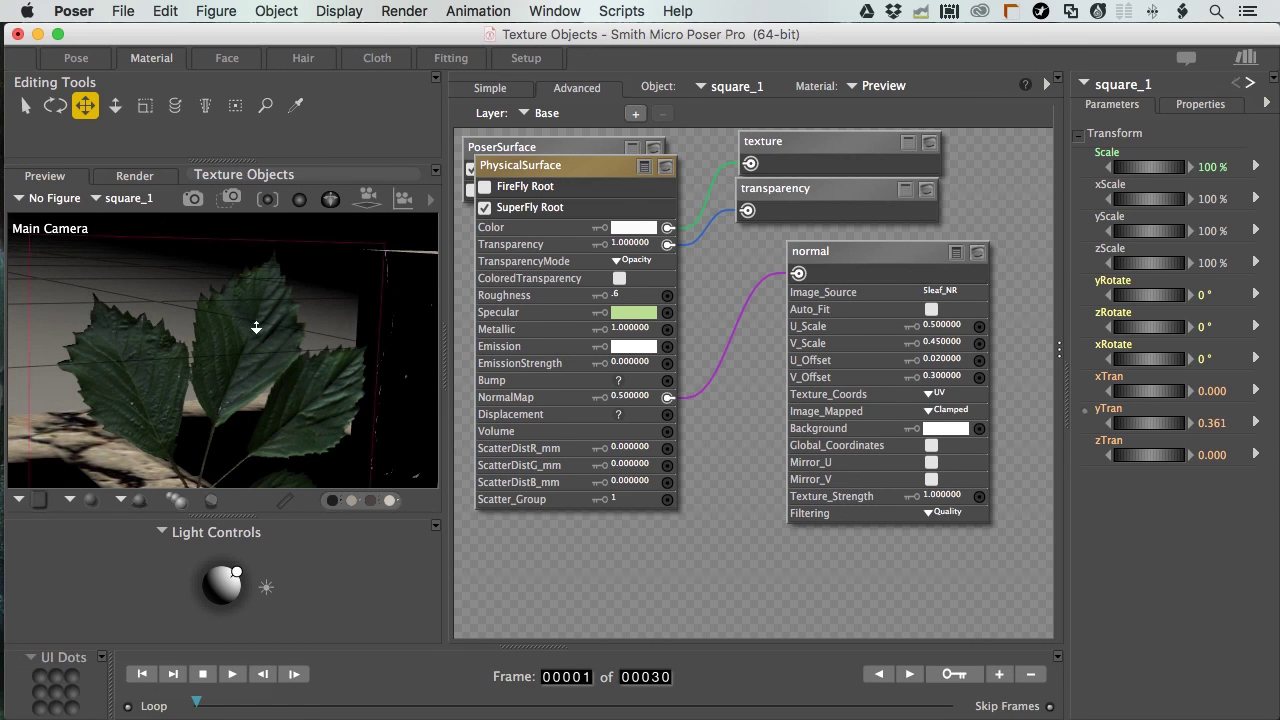
pyautogui.press('super+r')
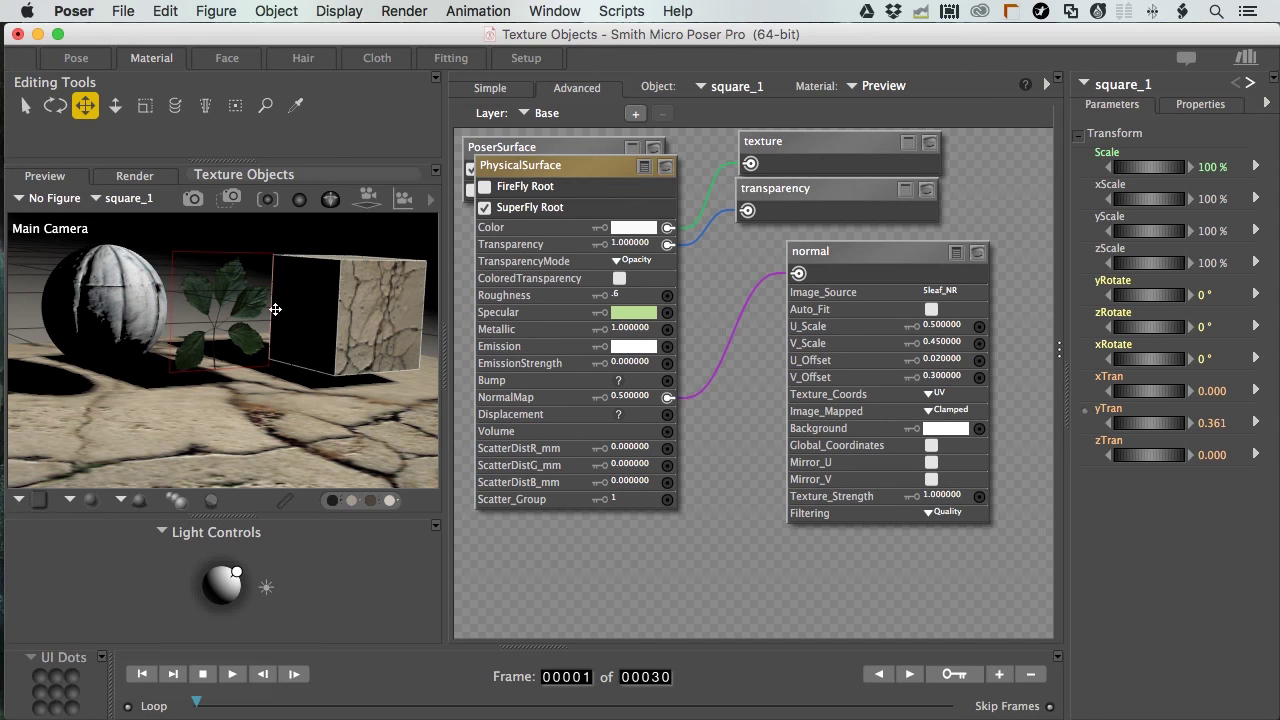
# - Render the wider view showing the sphere, leaf and box together
pyautogui.click(240, 296)
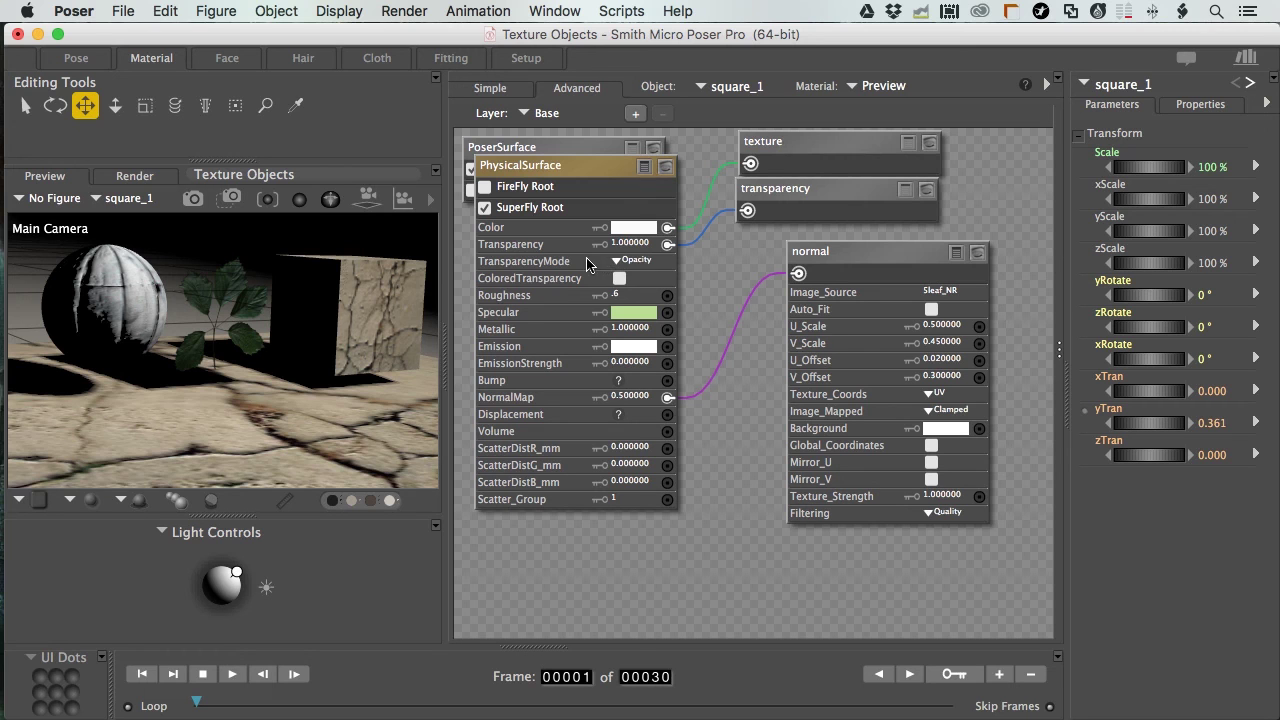
pyautogui.click(620, 278)
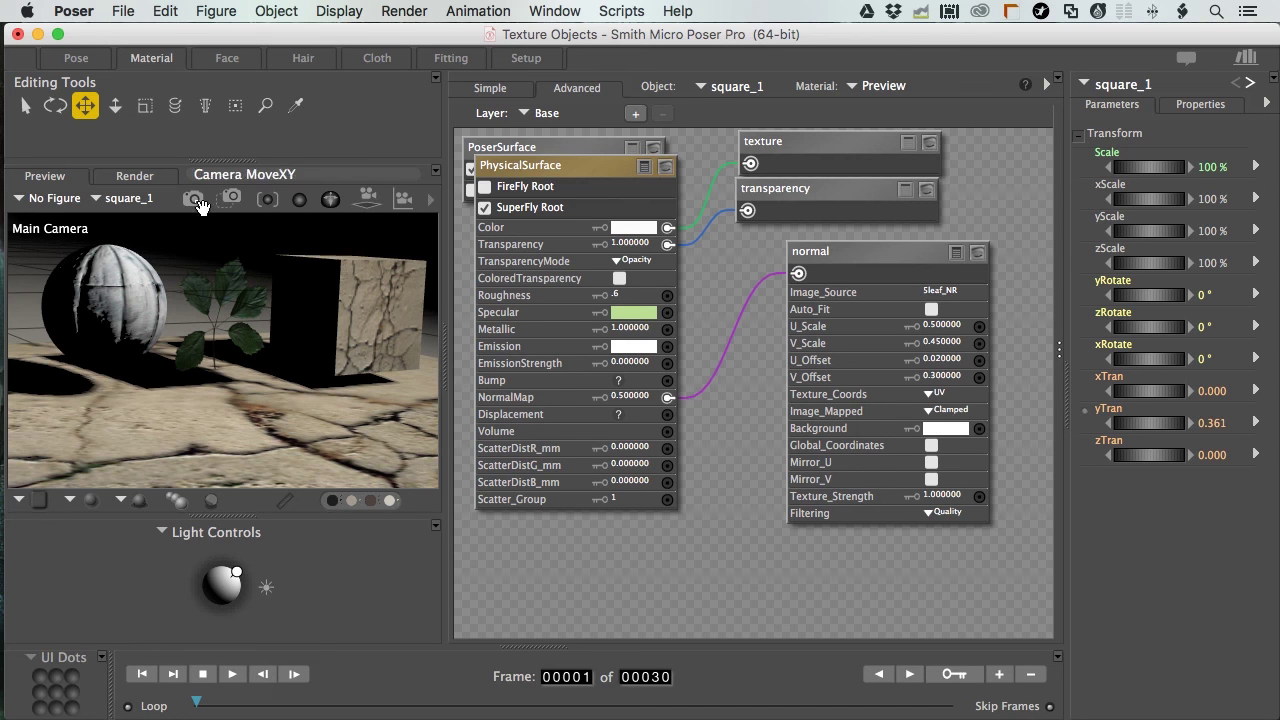
pyautogui.press('super+r')
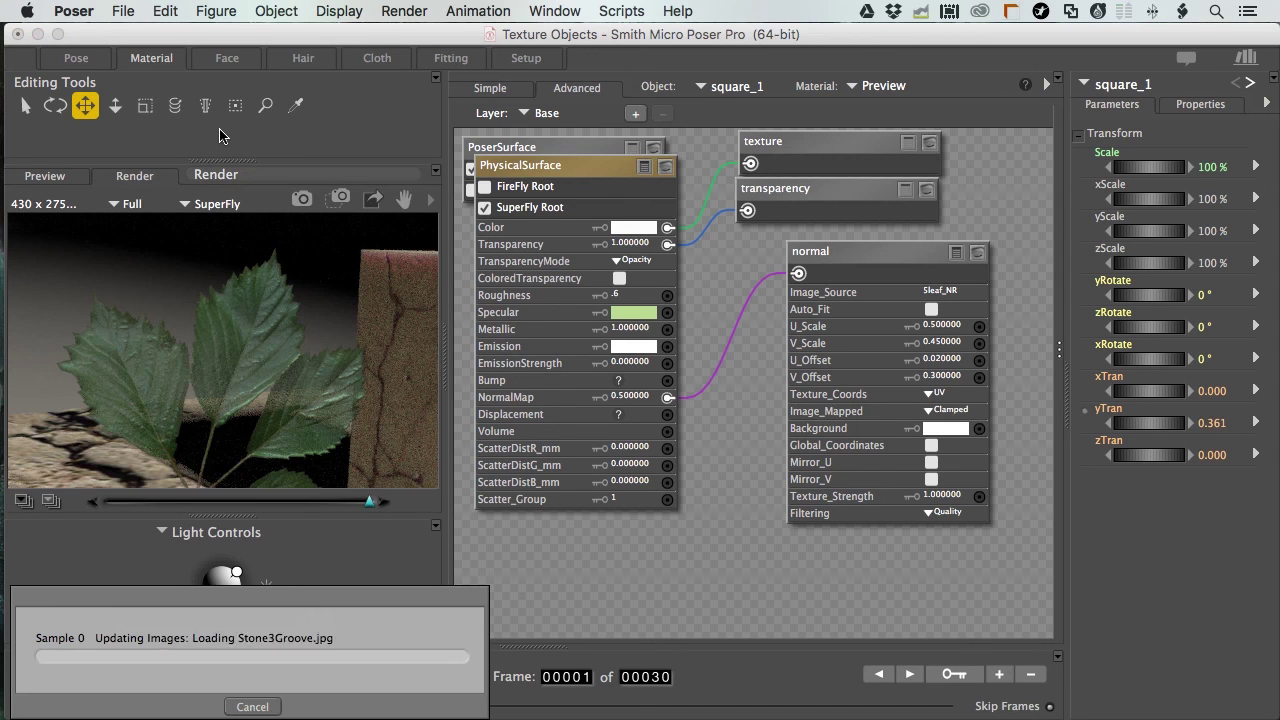